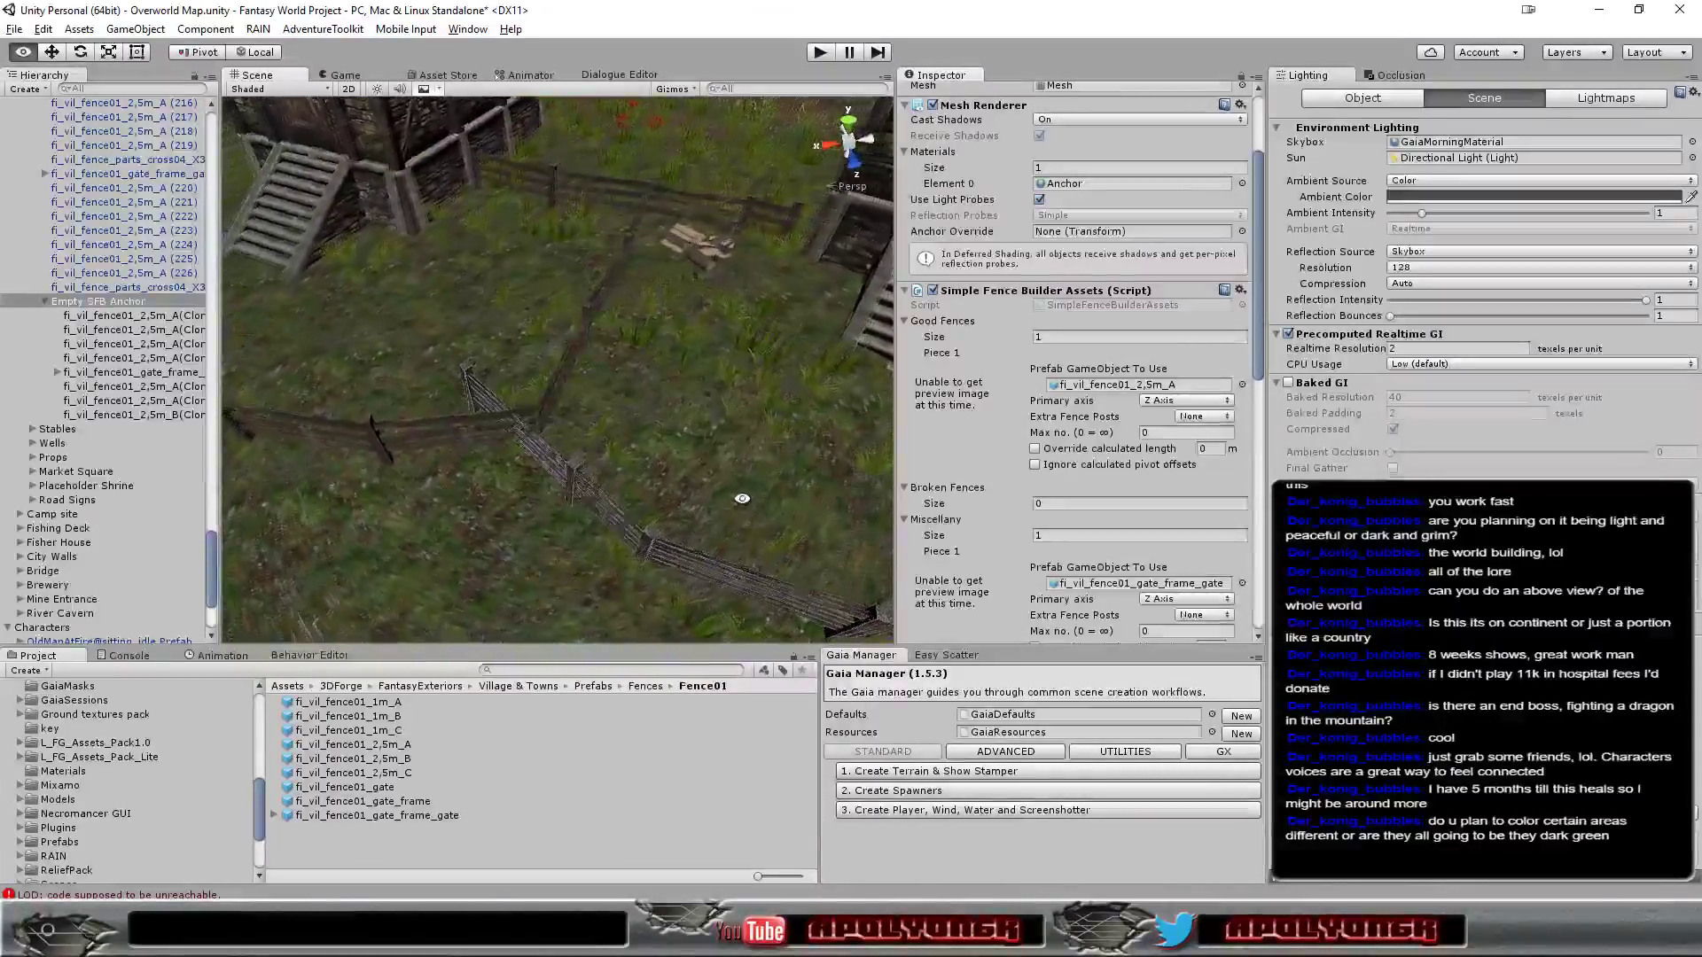
Orbit and zoom the Scene view to inspect the building fronts, house and stairs
scroll(730, 470, "down", 2)
scroll(722, 432, "down", 1)
mouse_move(721, 433)
left_mouse_down("alt")
mouse_move(630, 268)
mouse_move(729, 346)
left_mouse_up("alt")
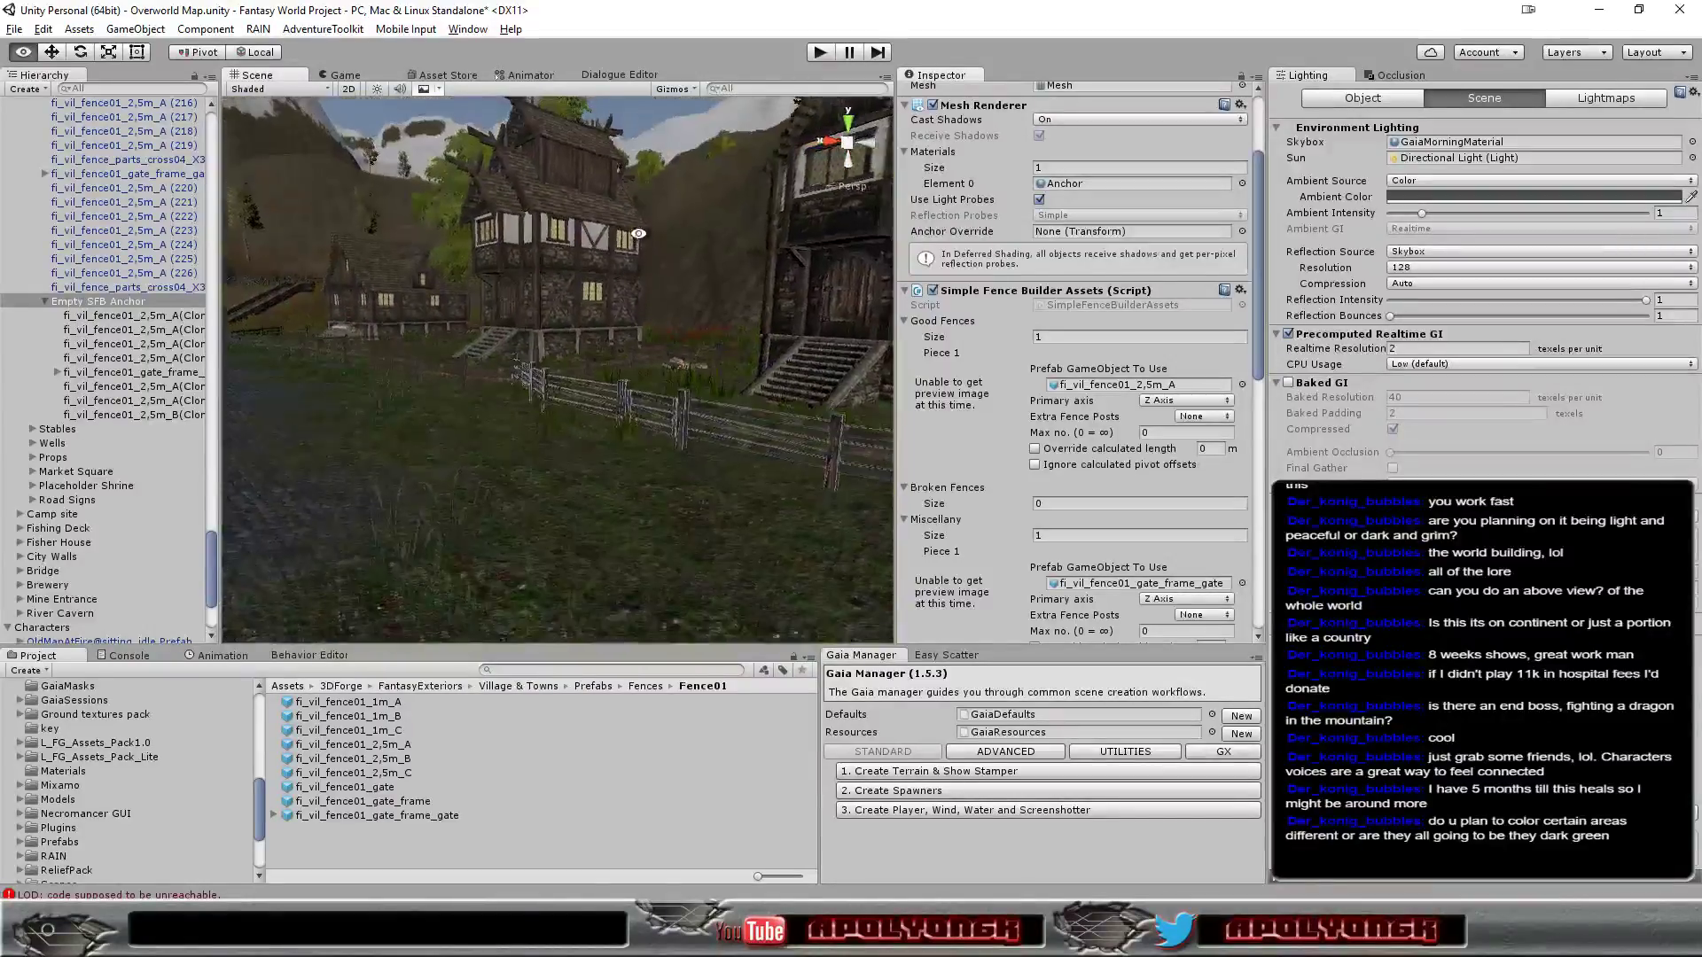
scroll(711, 359, "up", 1)
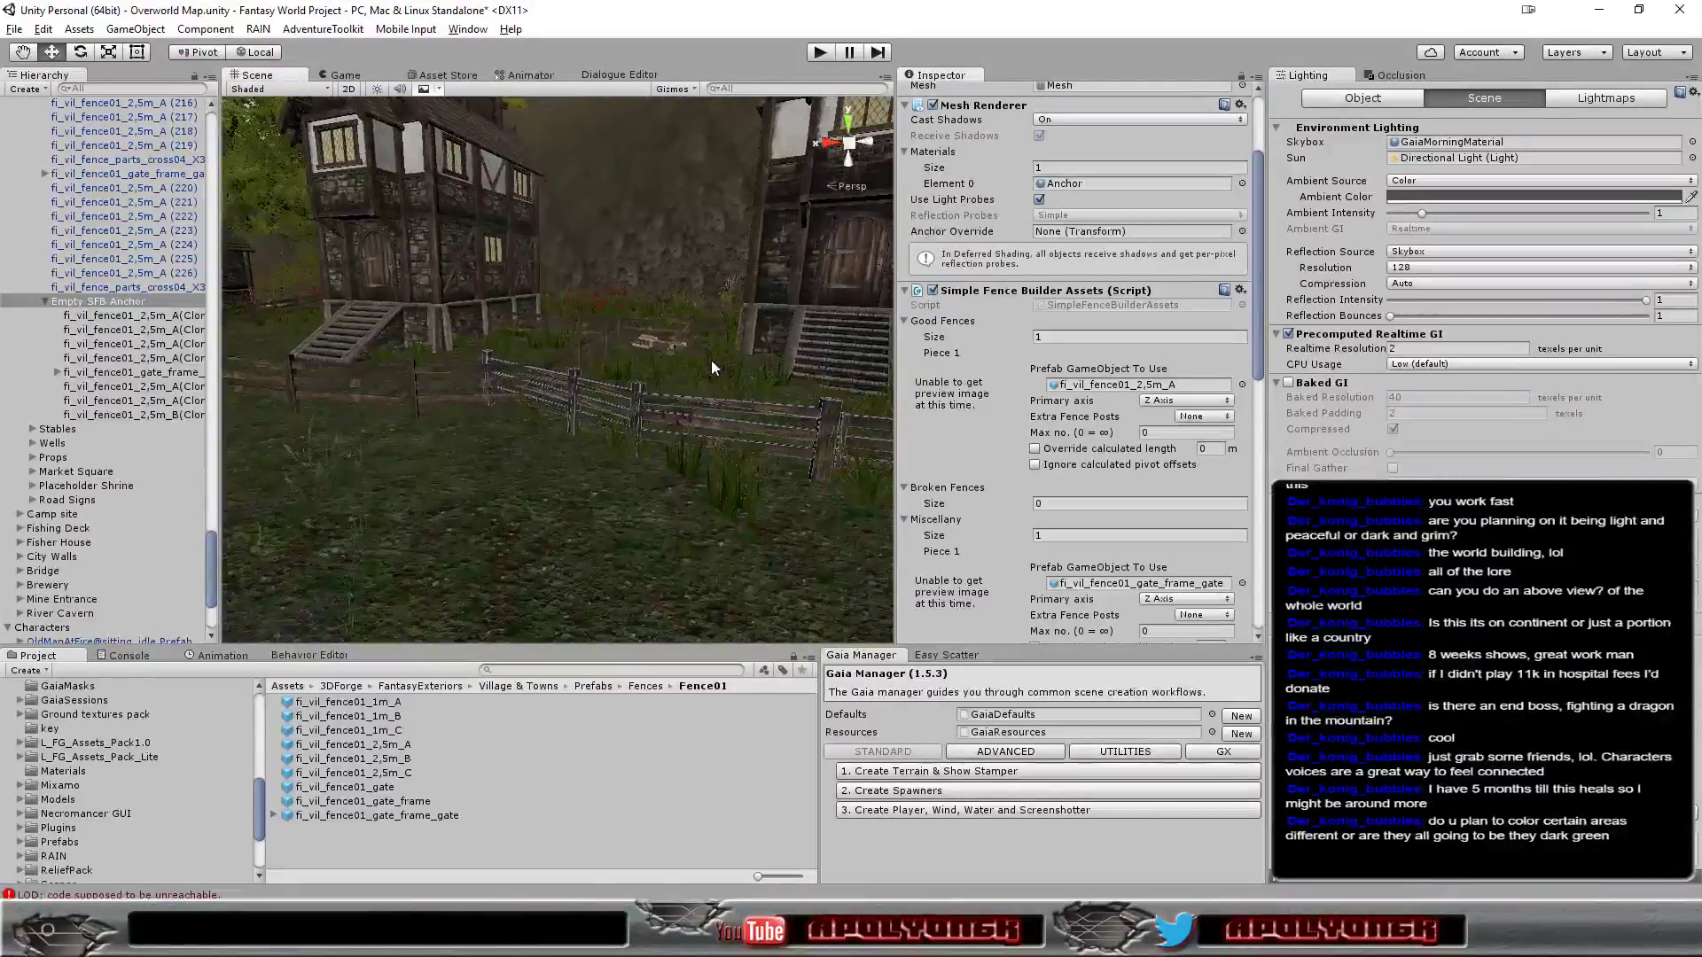
scroll(711, 364, "up", 2)
scroll(711, 364, "up", 2)
scroll(711, 364, "up", 2)
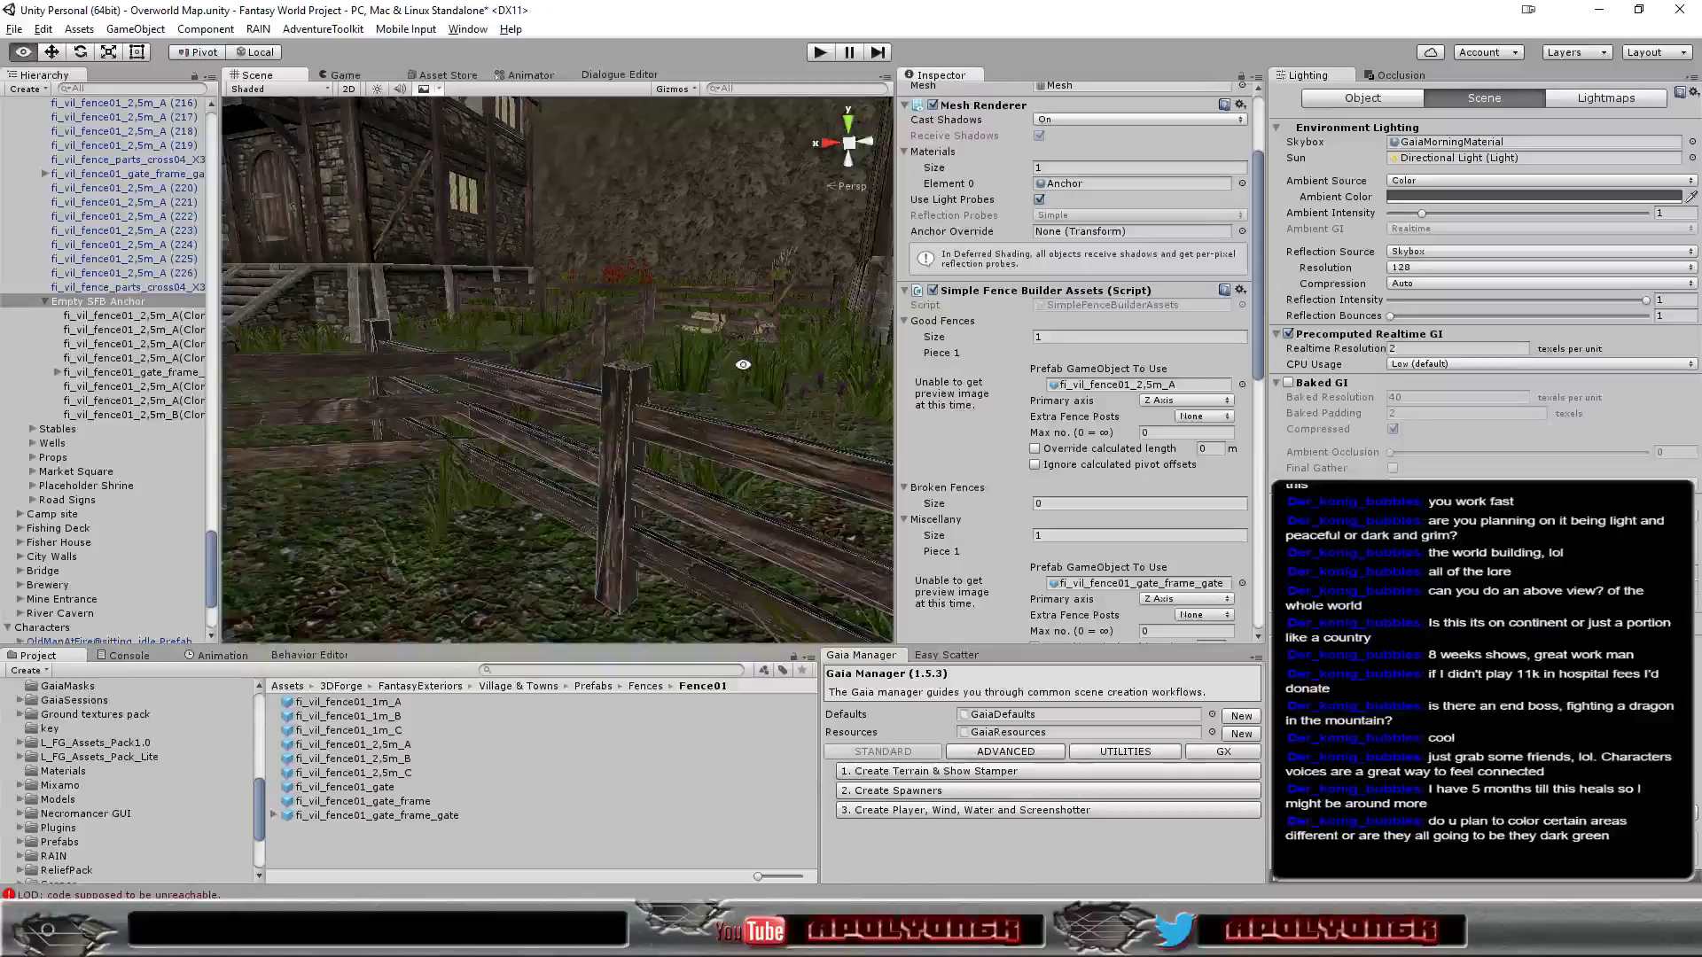
mouse_move(711, 364)
left_mouse_down("alt")
mouse_move(709, 309)
mouse_move(898, 357)
mouse_move(1017, 467)
mouse_move(911, 403)
mouse_move(772, 390)
left_mouse_up("alt")
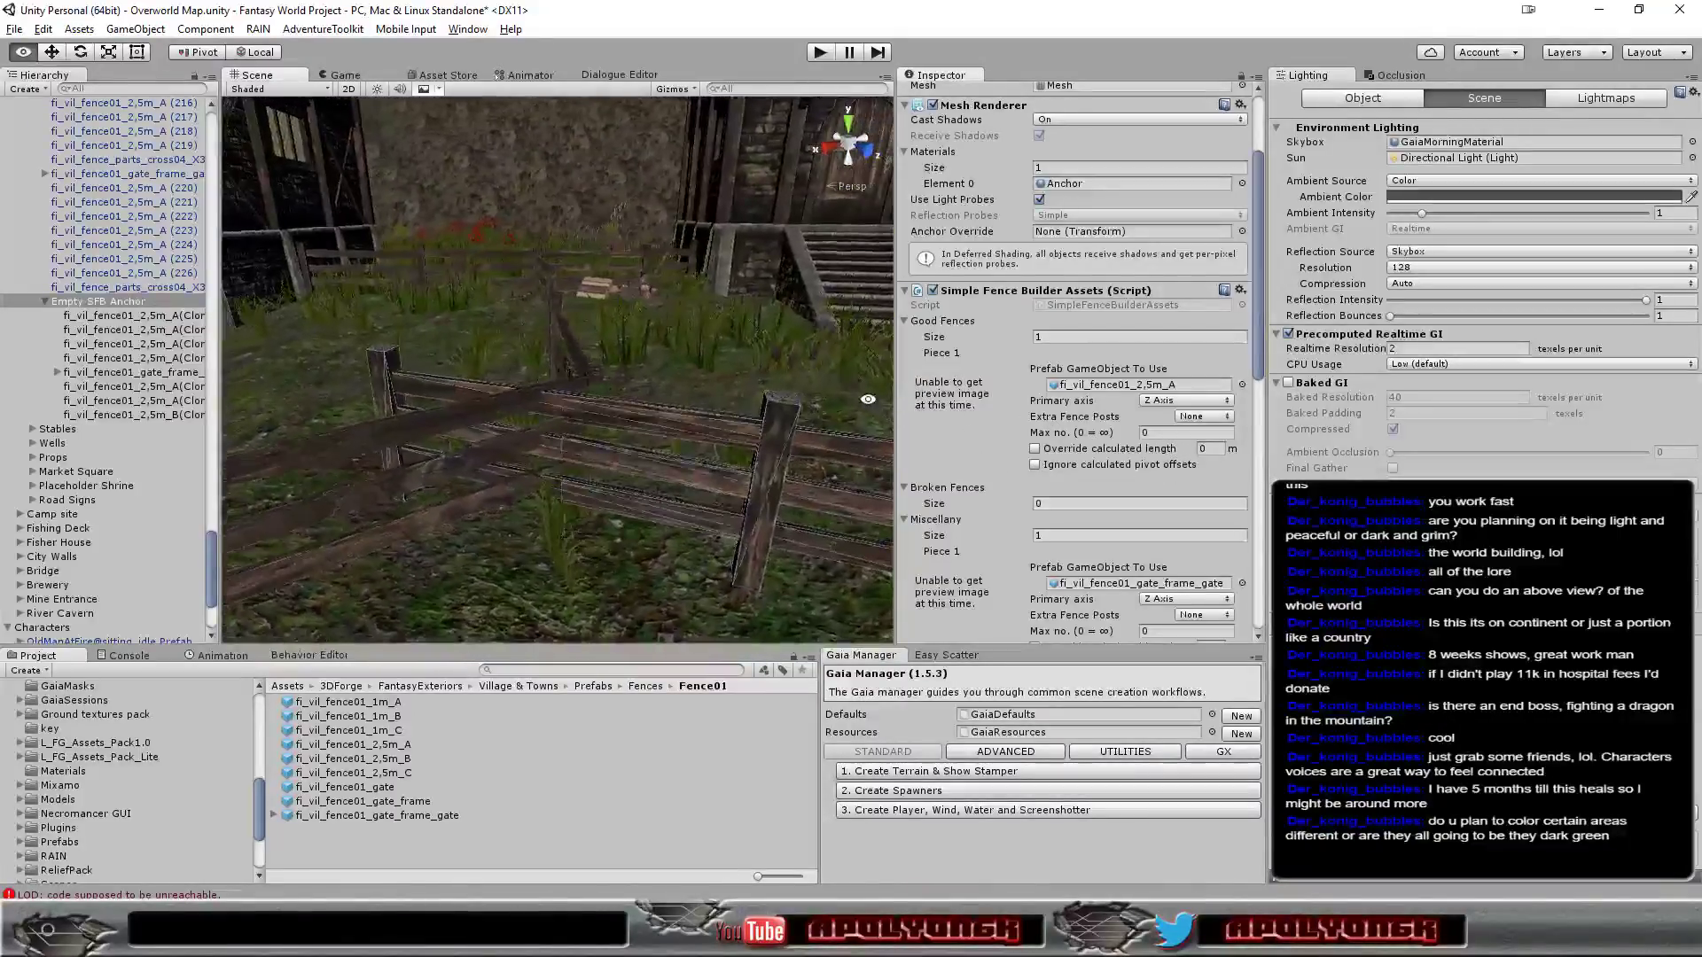
scroll(769, 376, "up", 2)
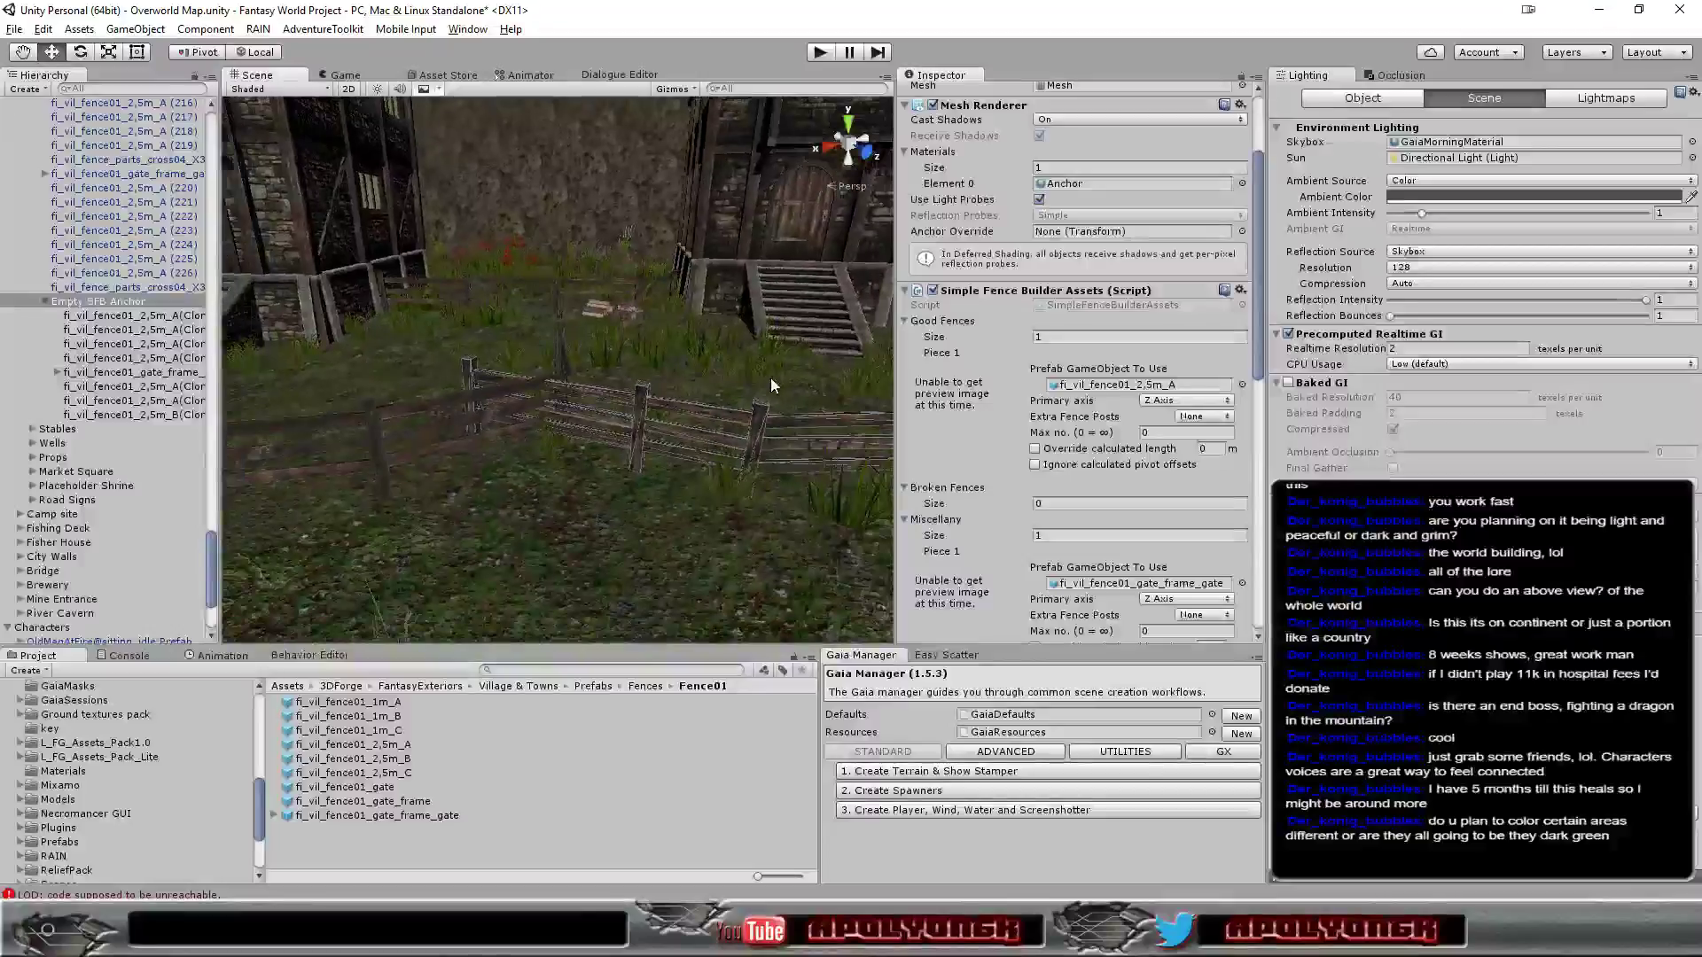
scroll(761, 372, "up", 2)
scroll(761, 372, "up", 2)
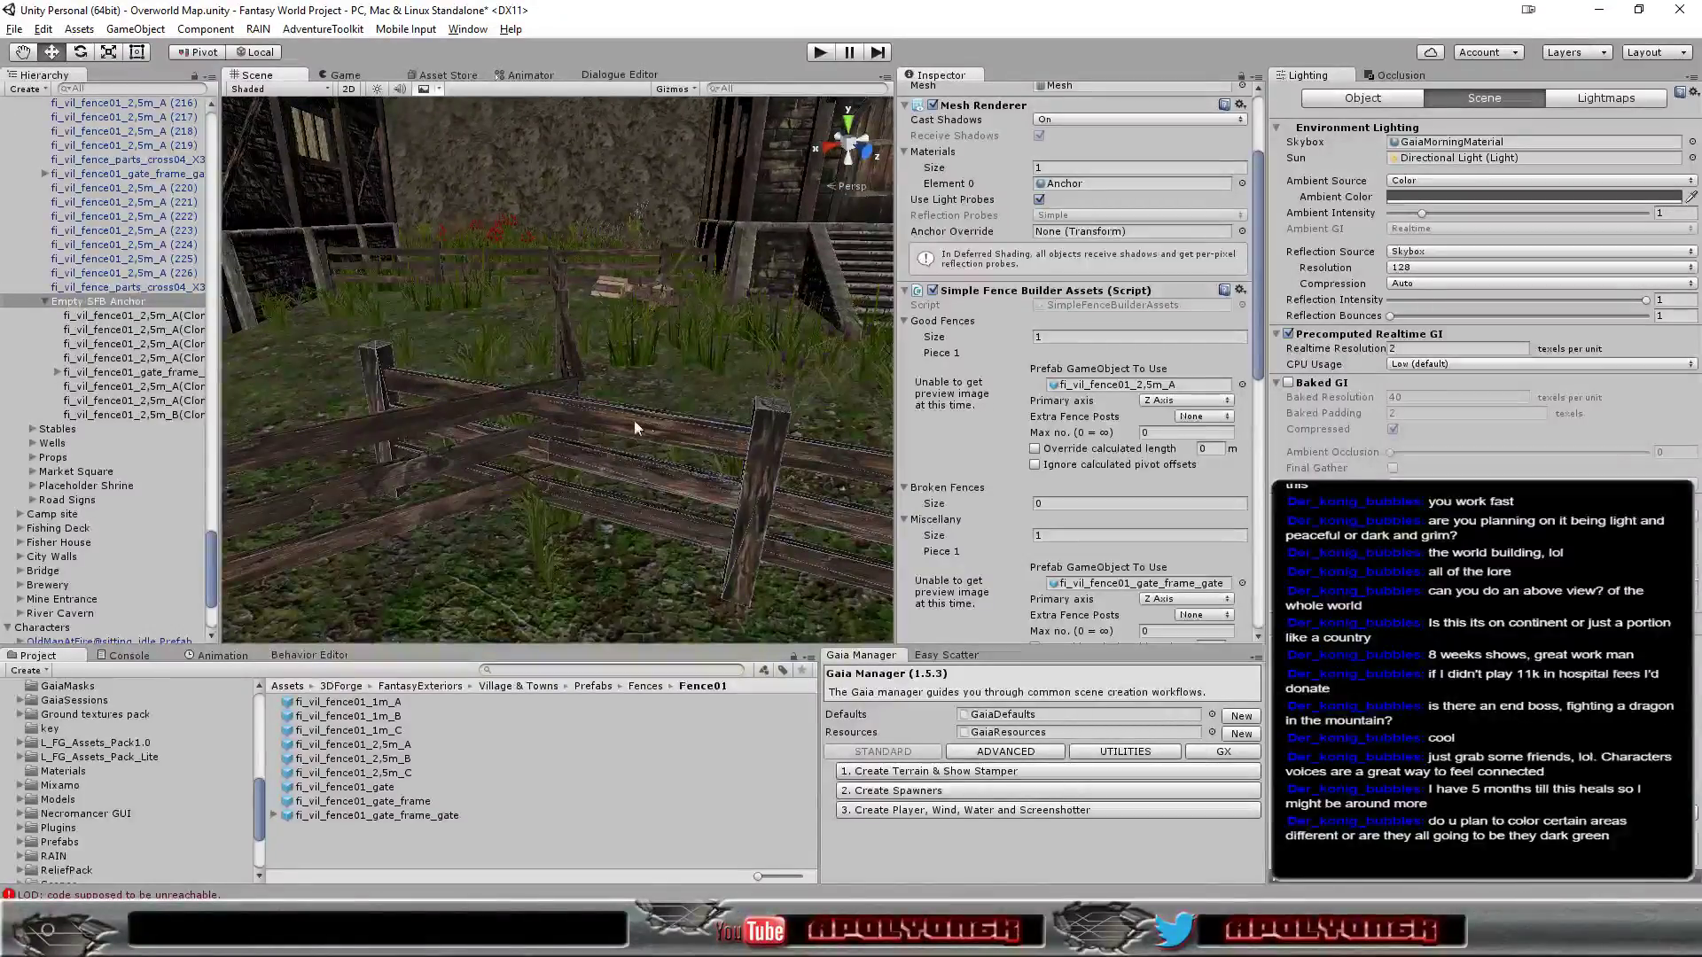
scroll(795, 386, "down", 5)
mouse_move(791, 377)
left_mouse_down("alt")
mouse_move(640, 368)
mouse_move(623, 384)
left_mouse_up("alt")
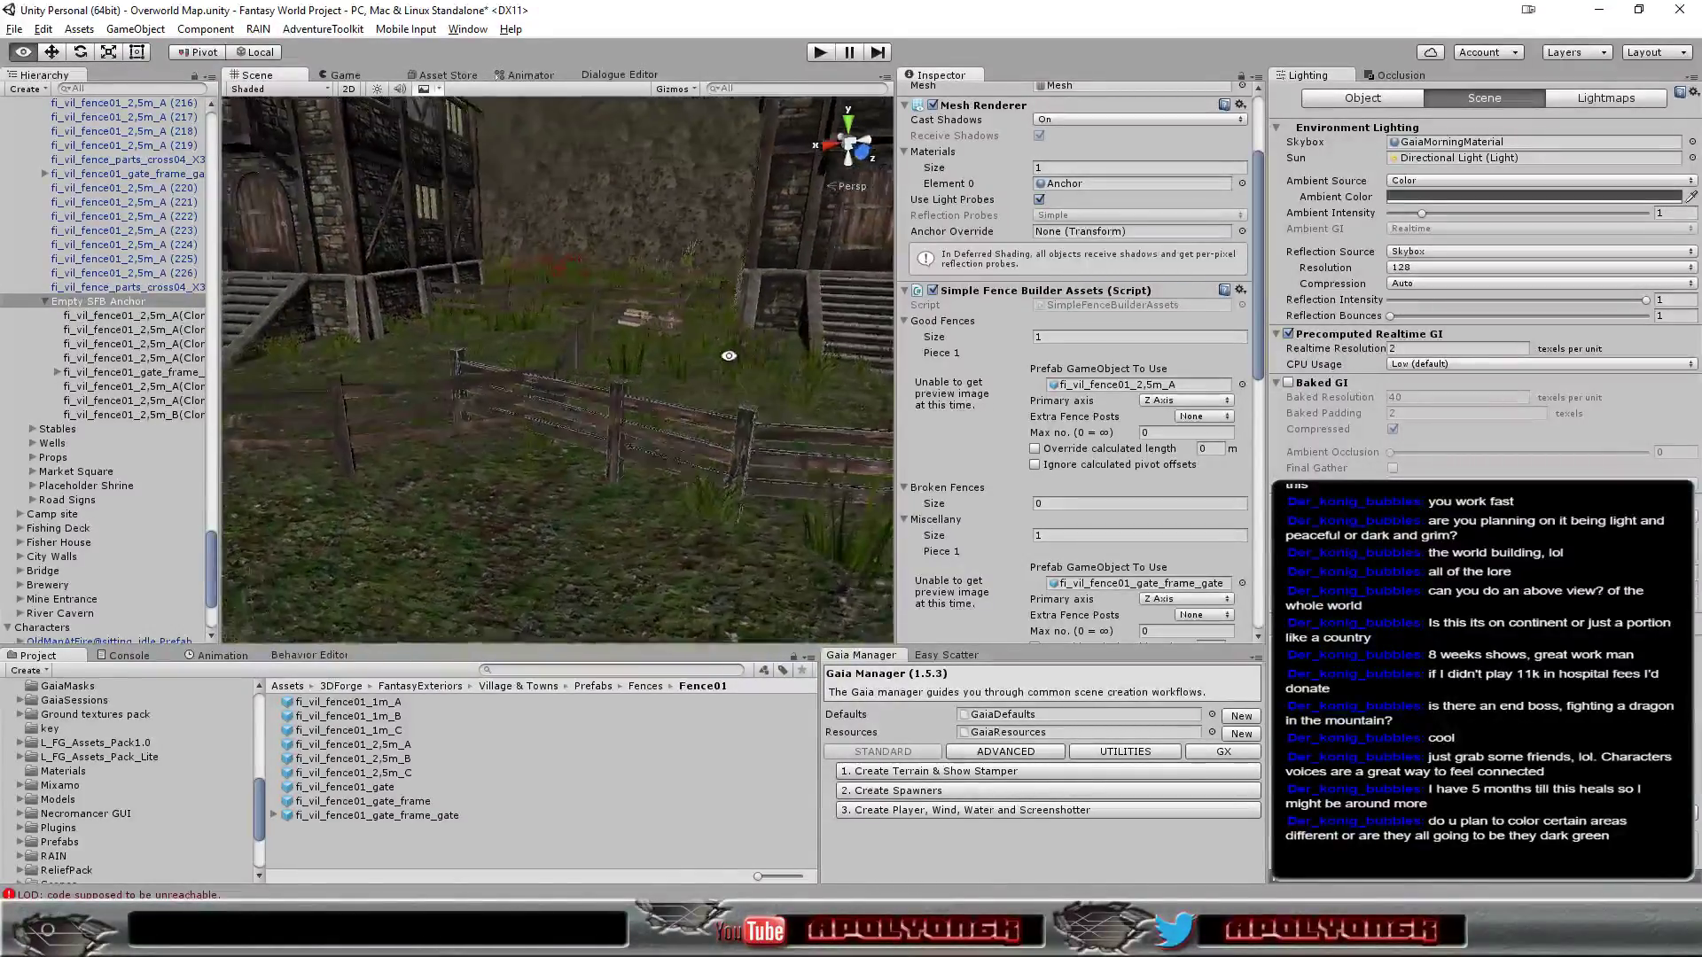
Set No. fence pieces to 6 and view the shortened fence from another side
scroll(1021, 380, "down", 5)
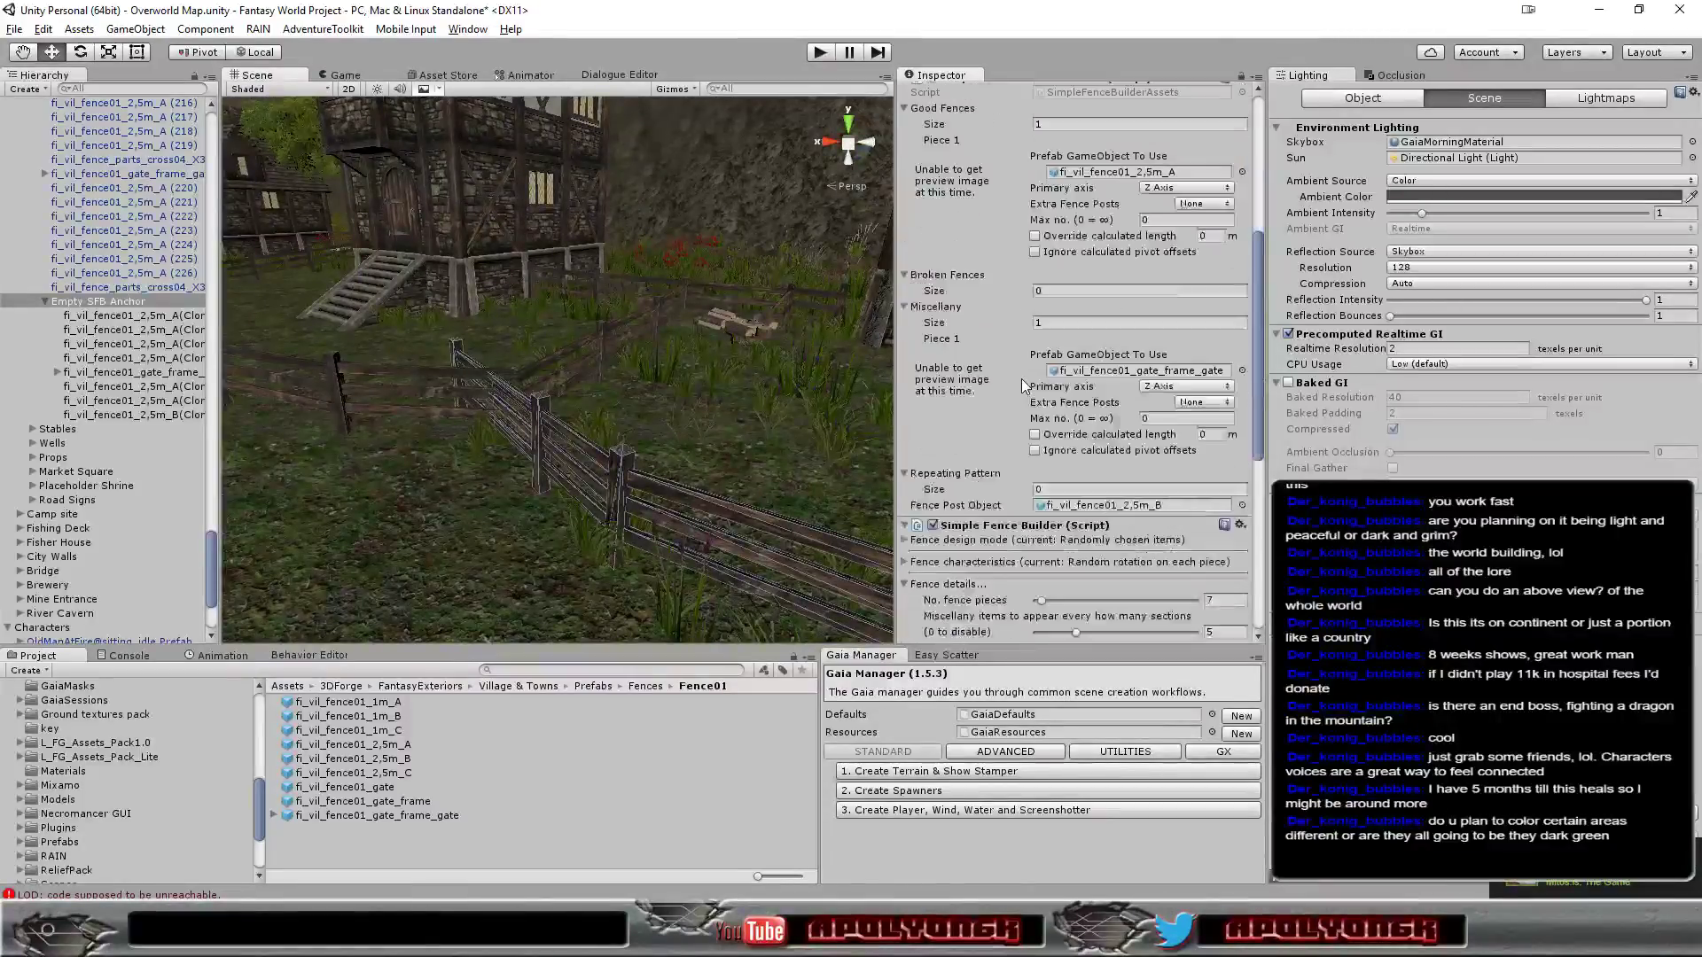
scroll(1021, 381, "down", 5)
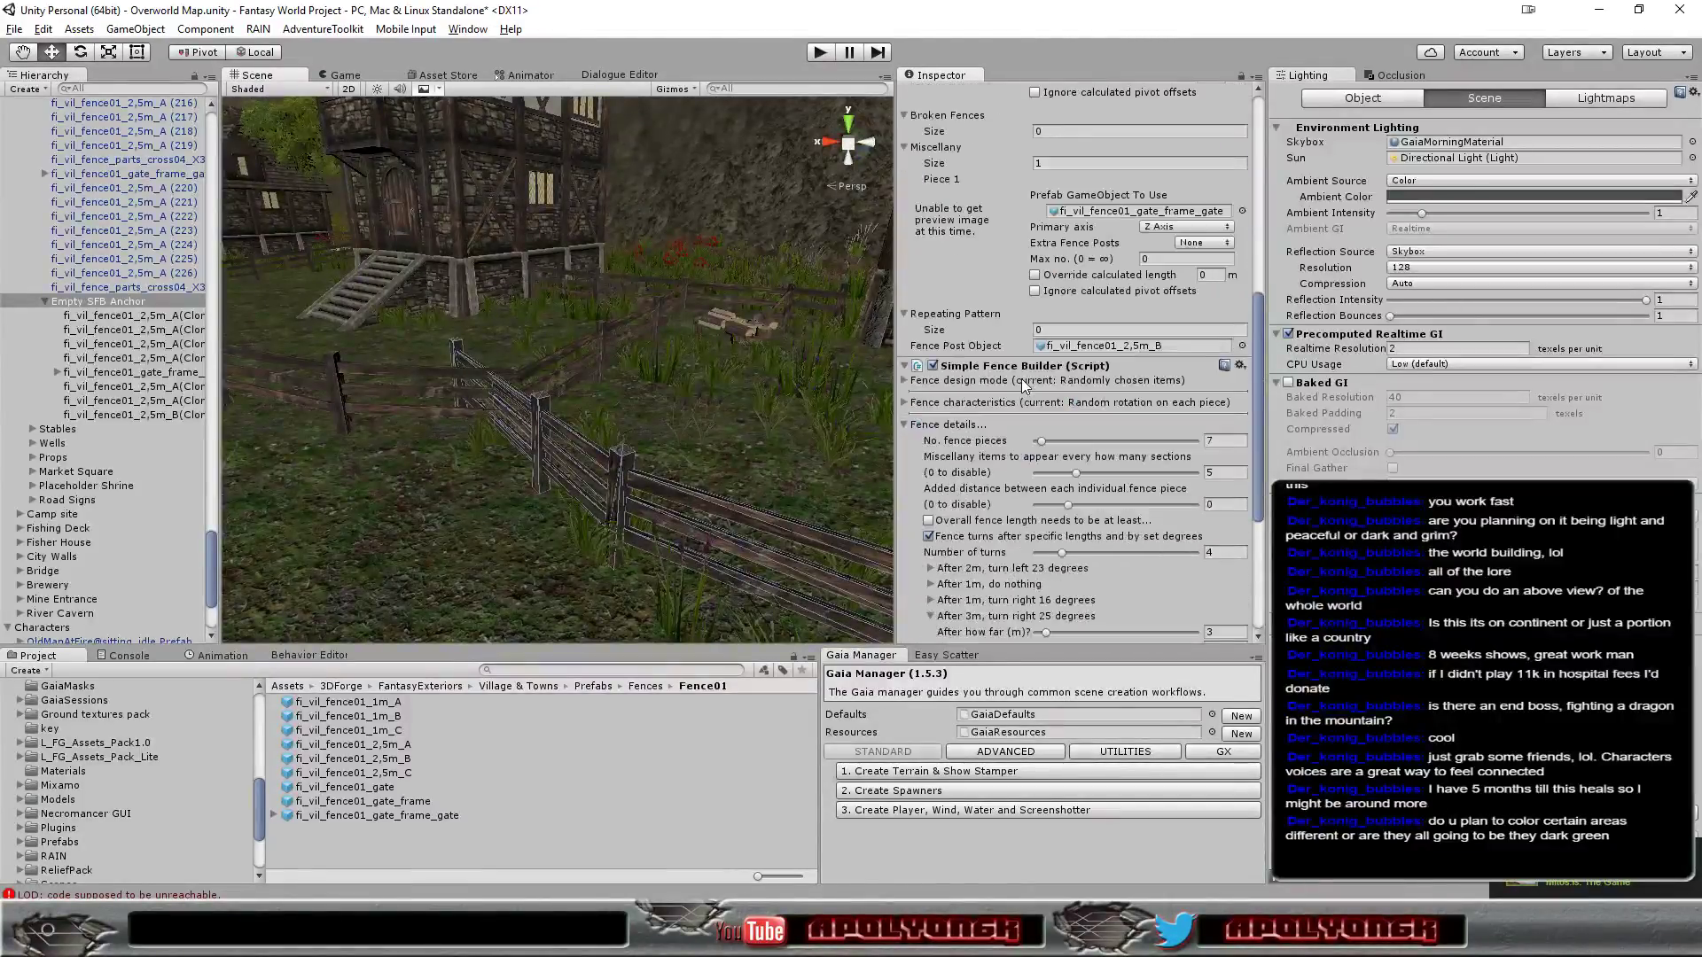
left_click(1210, 443)
type("6")
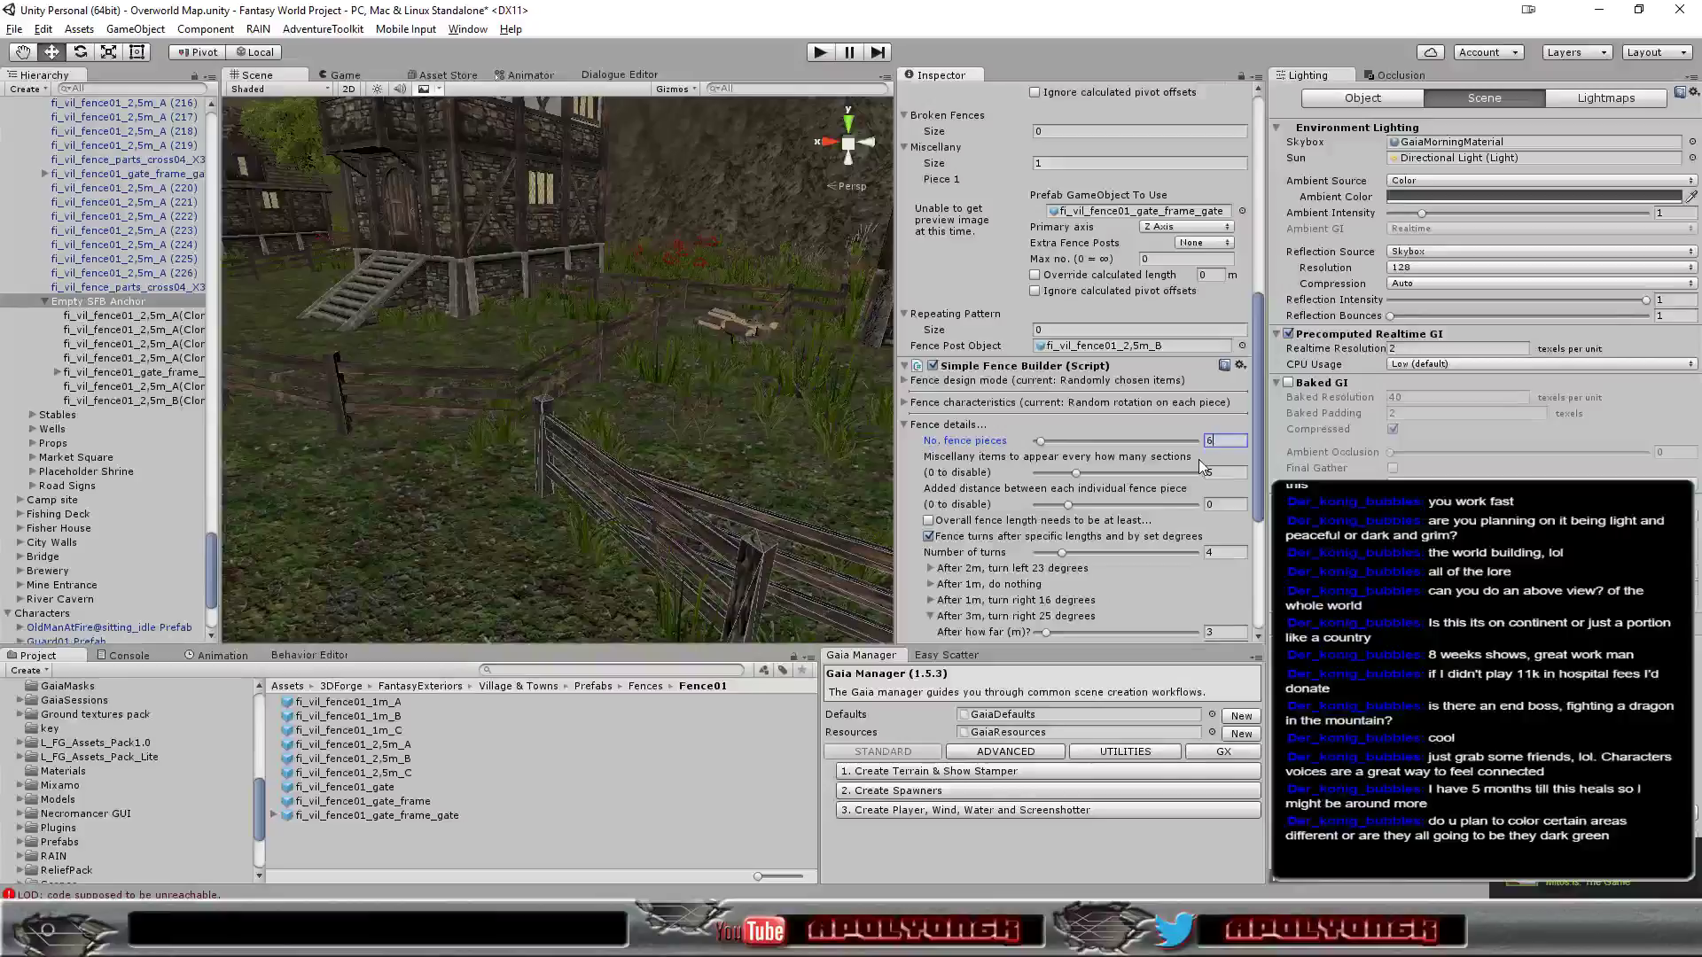
mouse_move(853, 440)
right_mouse_down()
mouse_move(906, 499)
mouse_move(869, 512)
right_mouse_up()
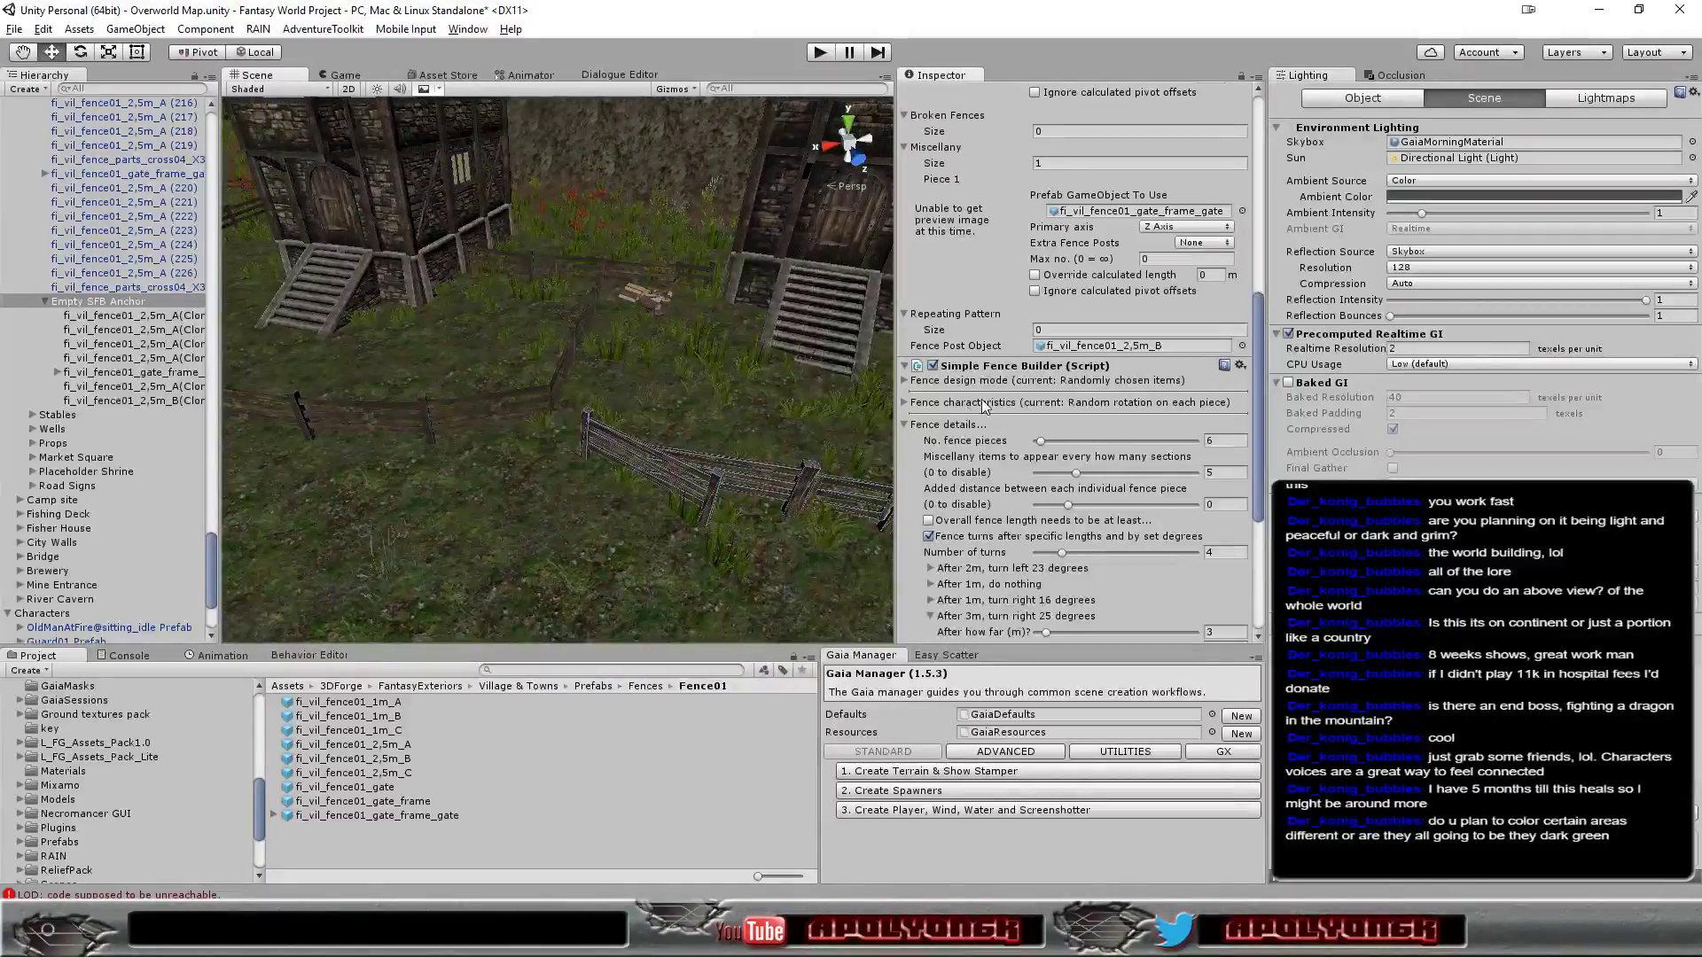
left_click(393, 759)
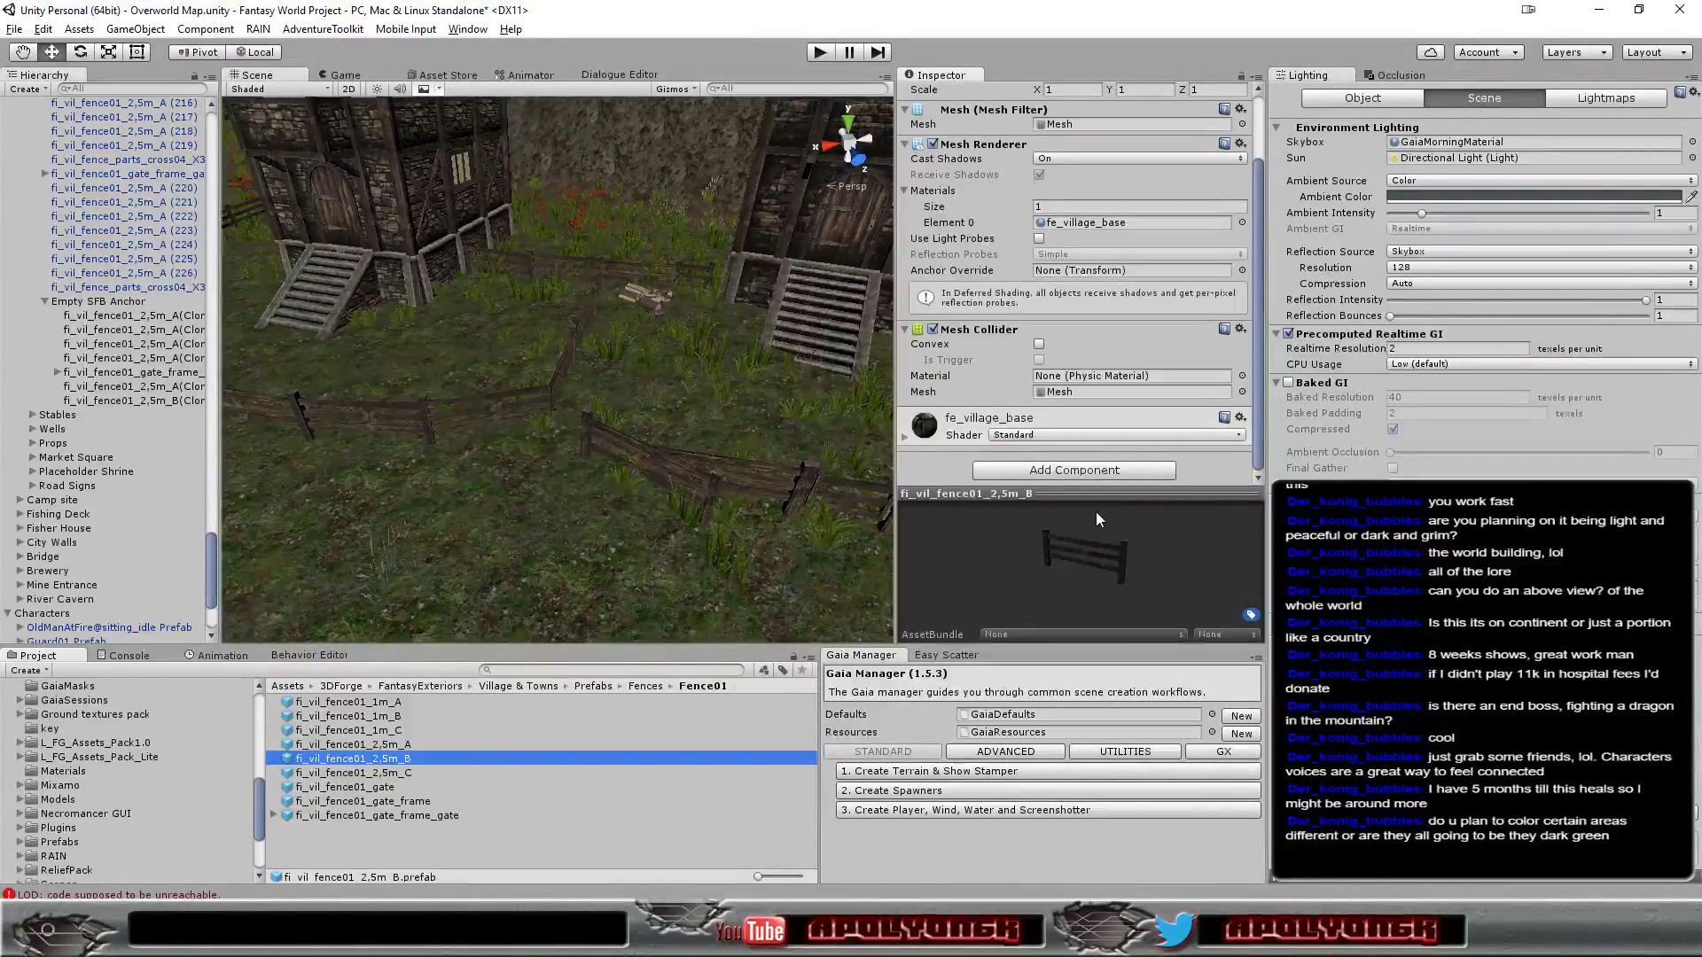
left_click_drag(1092, 496, 1078, 401)
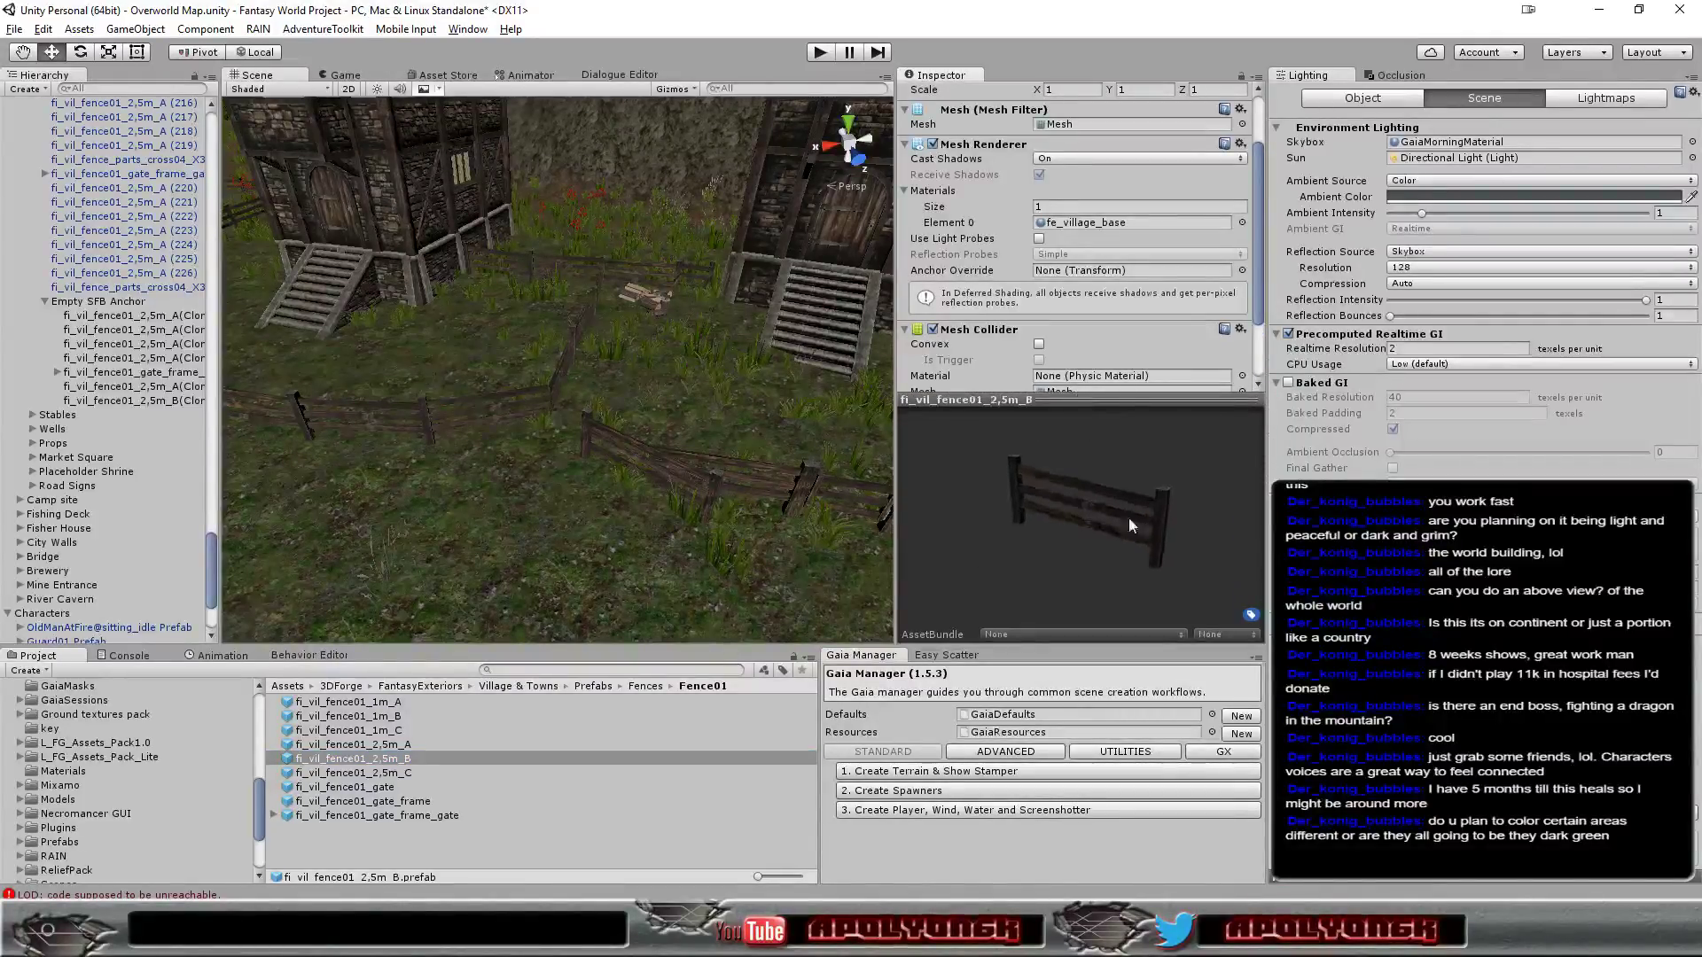
left_click_drag(1129, 517, 1046, 487)
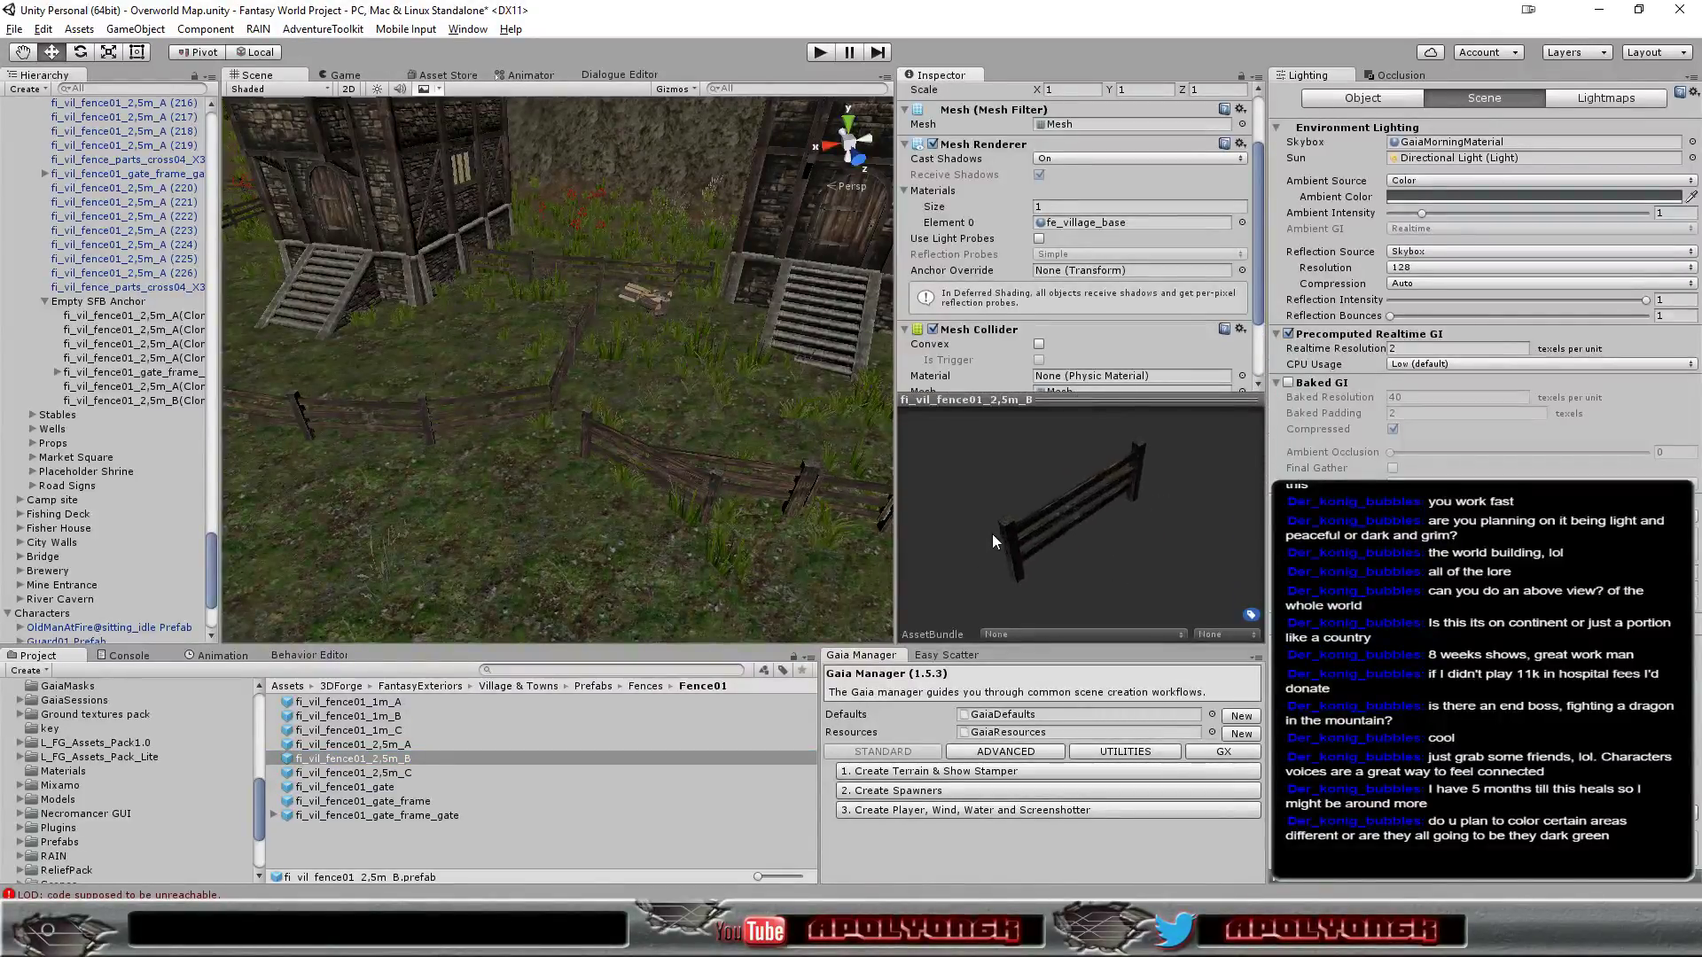
left_click(433, 745)
mouse_move(1002, 568)
left_mouse_down()
mouse_move(1231, 529)
mouse_move(1078, 573)
left_mouse_up()
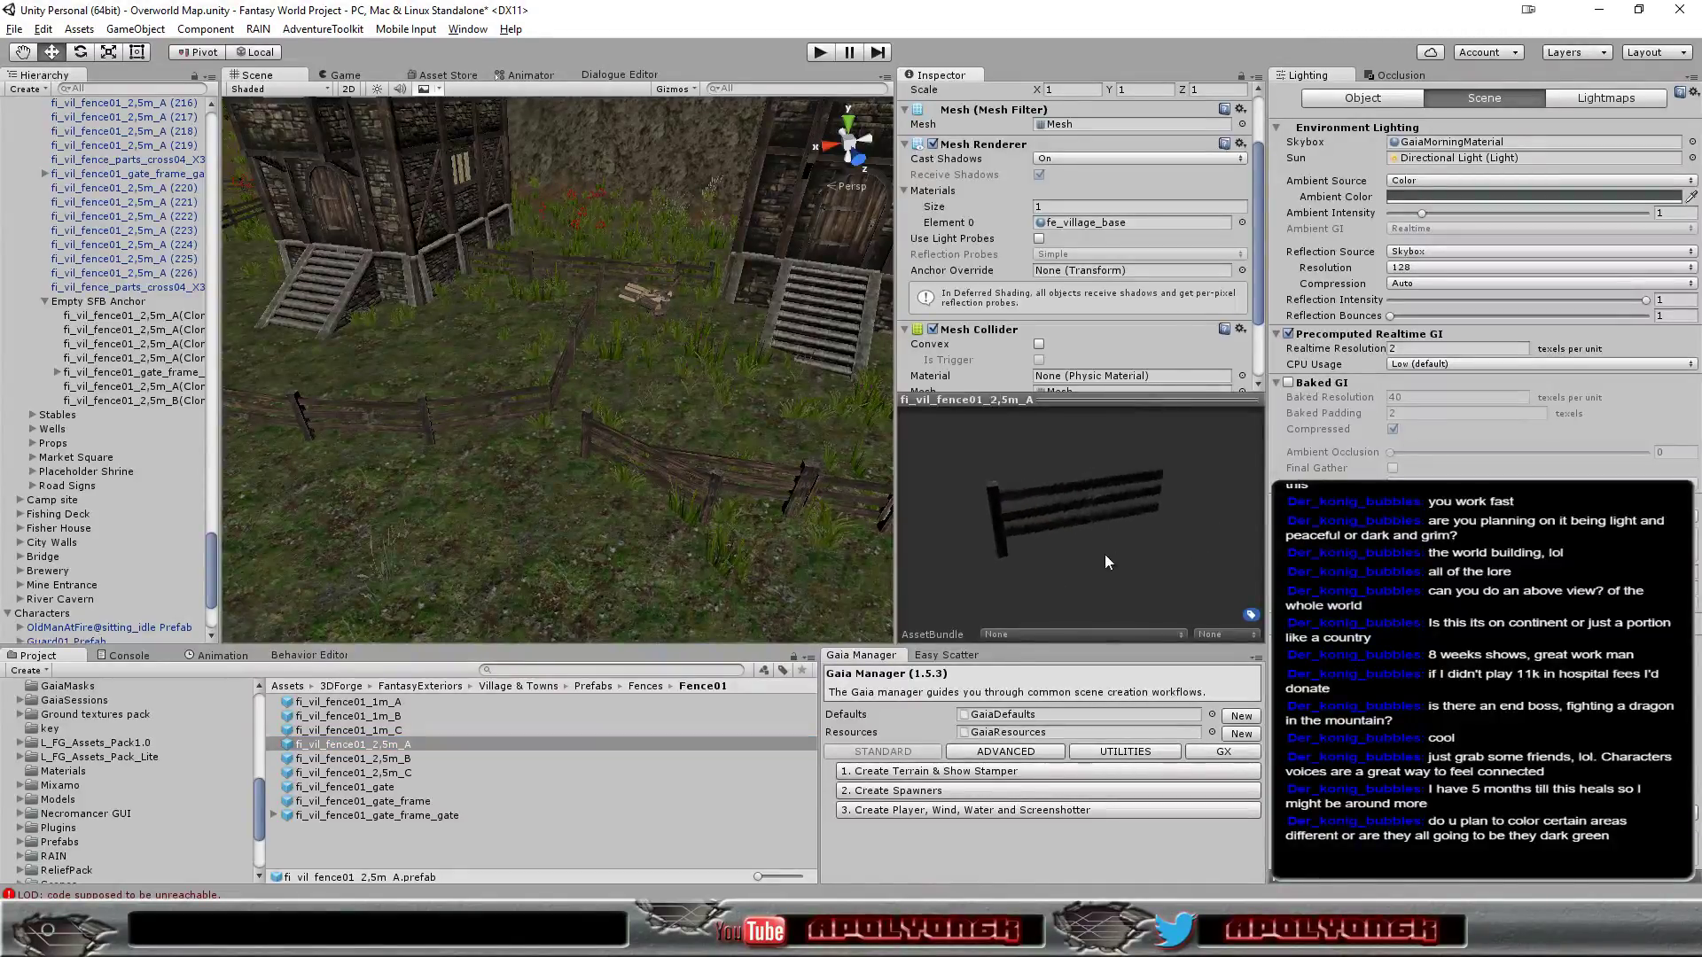
left_click(424, 758)
left_click(400, 774)
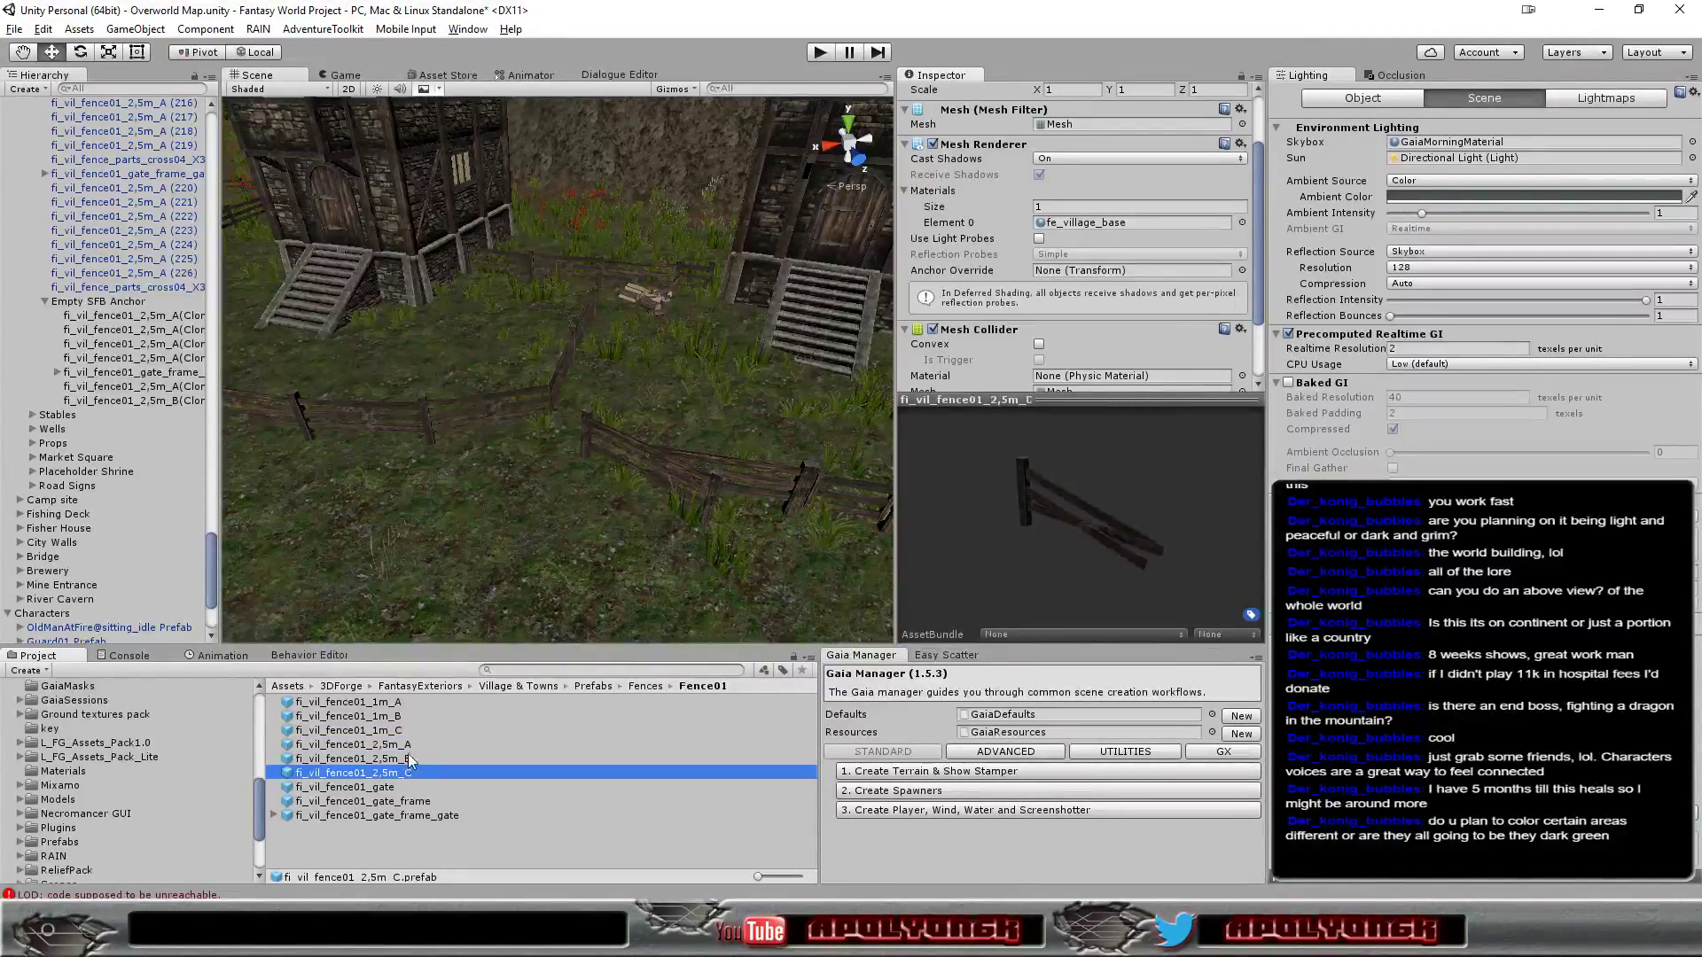
left_click(413, 744)
Select Empty SFB Anchor, ignore gate pivot offsets and change the fence piece count
left_click(130, 302)
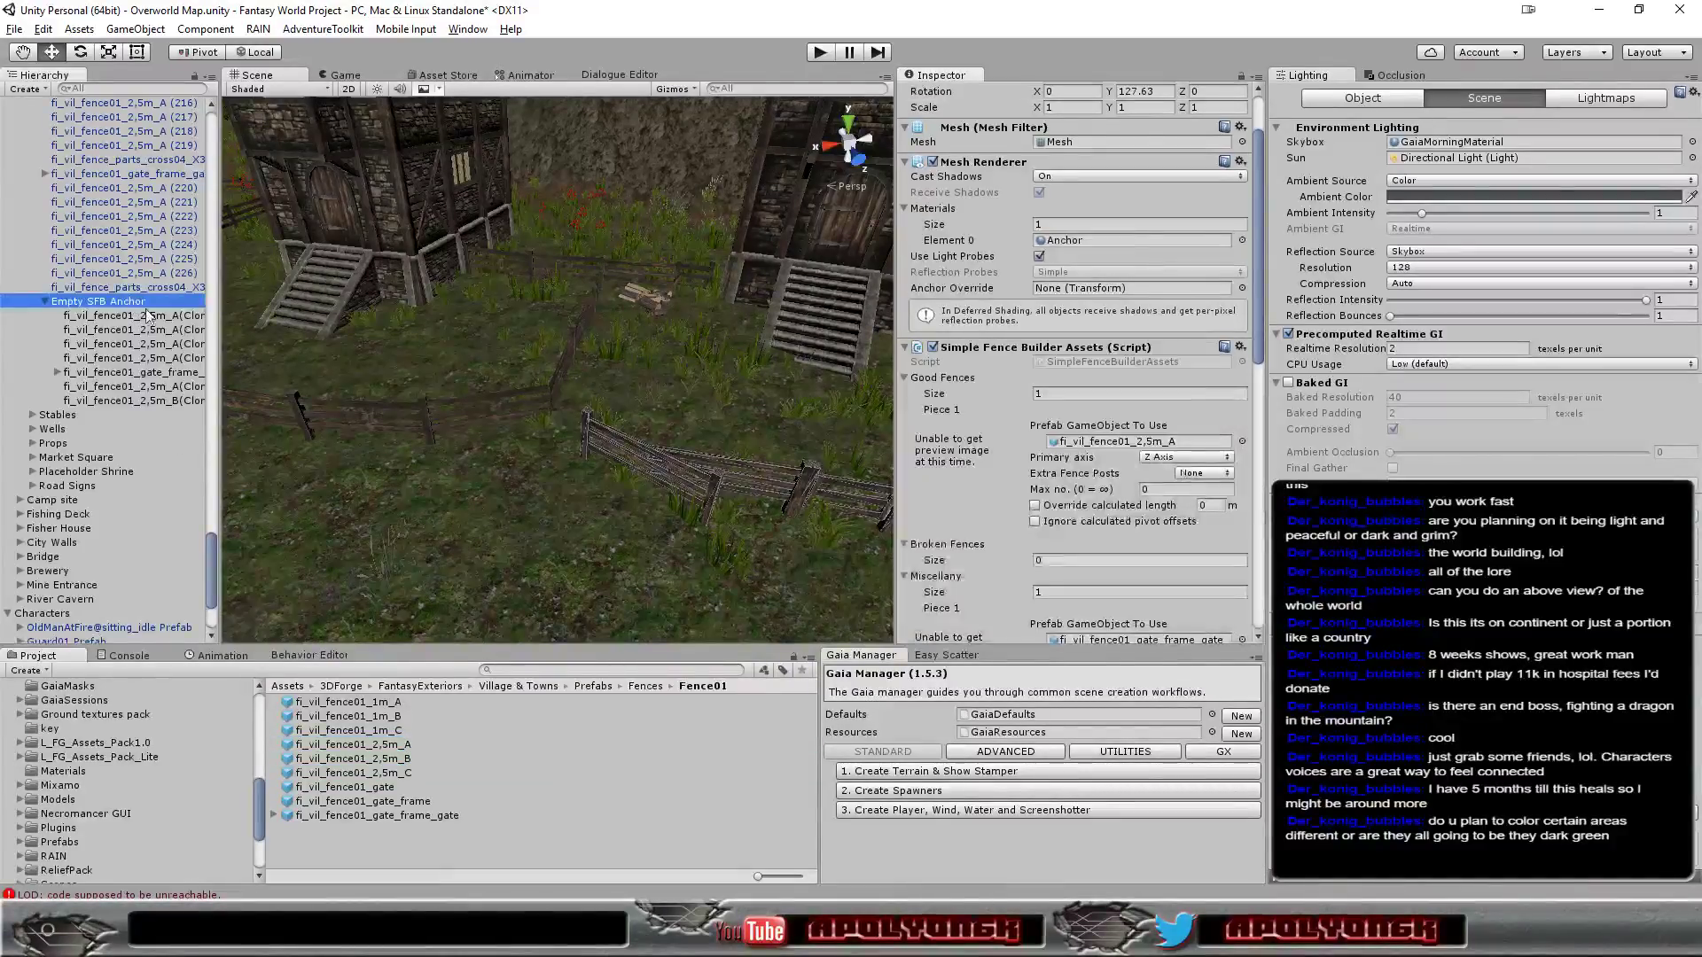
left_click_drag(791, 379, 550, 382, "alt")
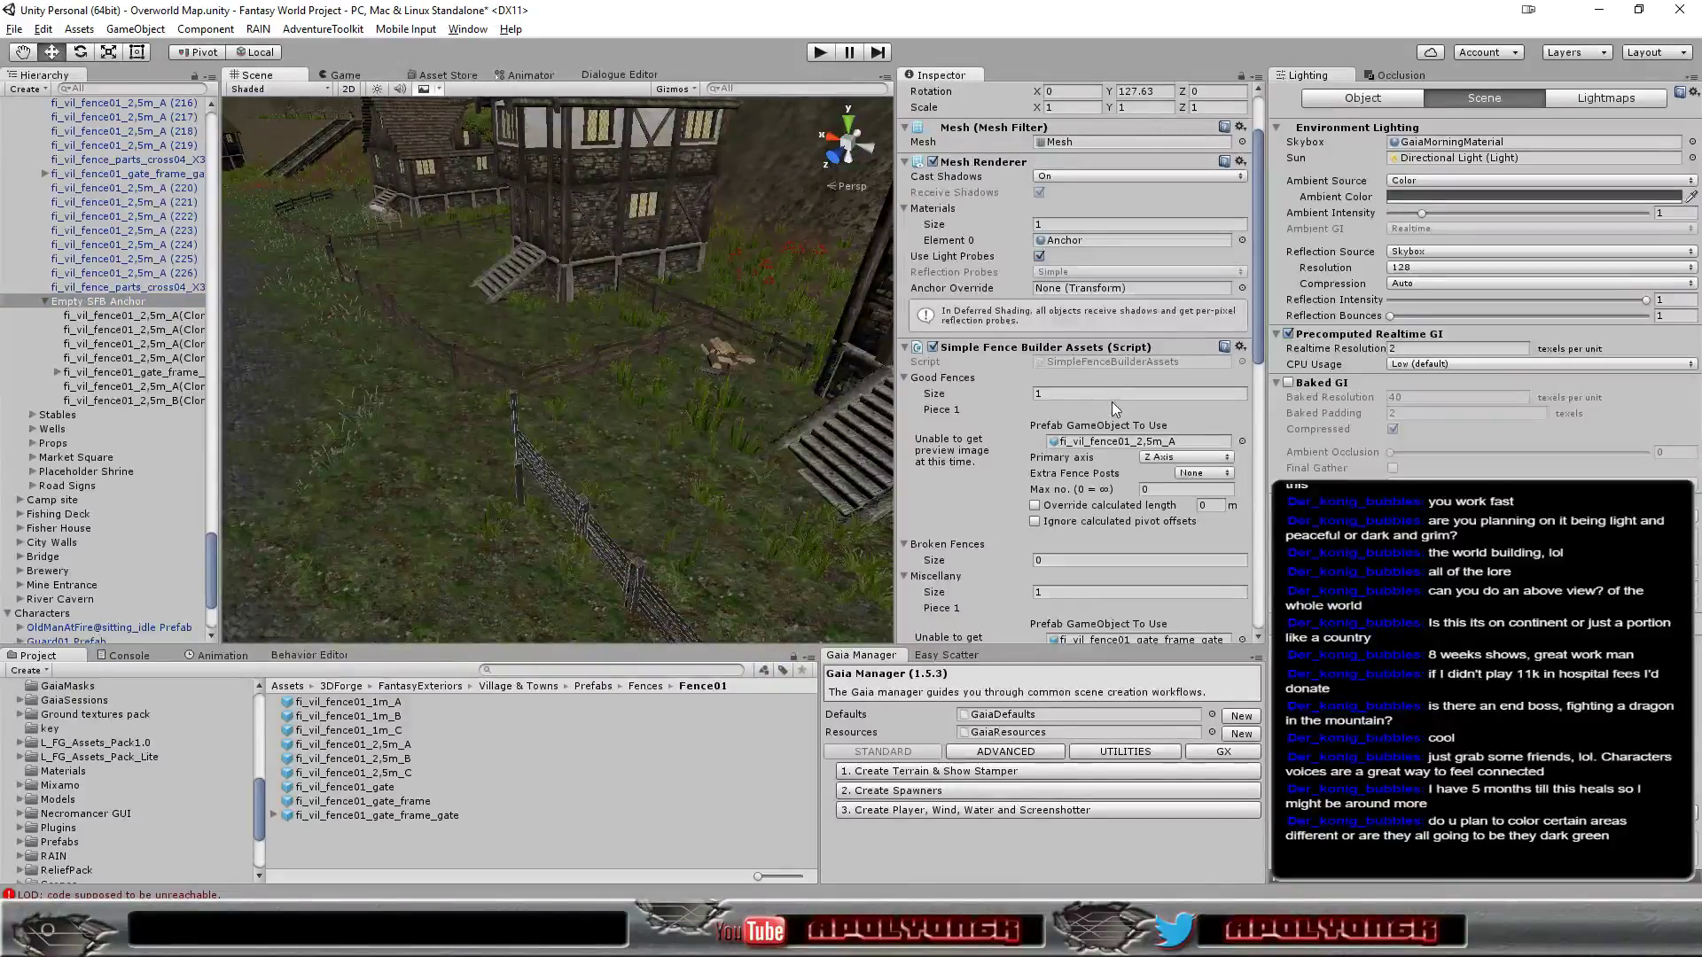
scroll(1115, 408, "down", 3)
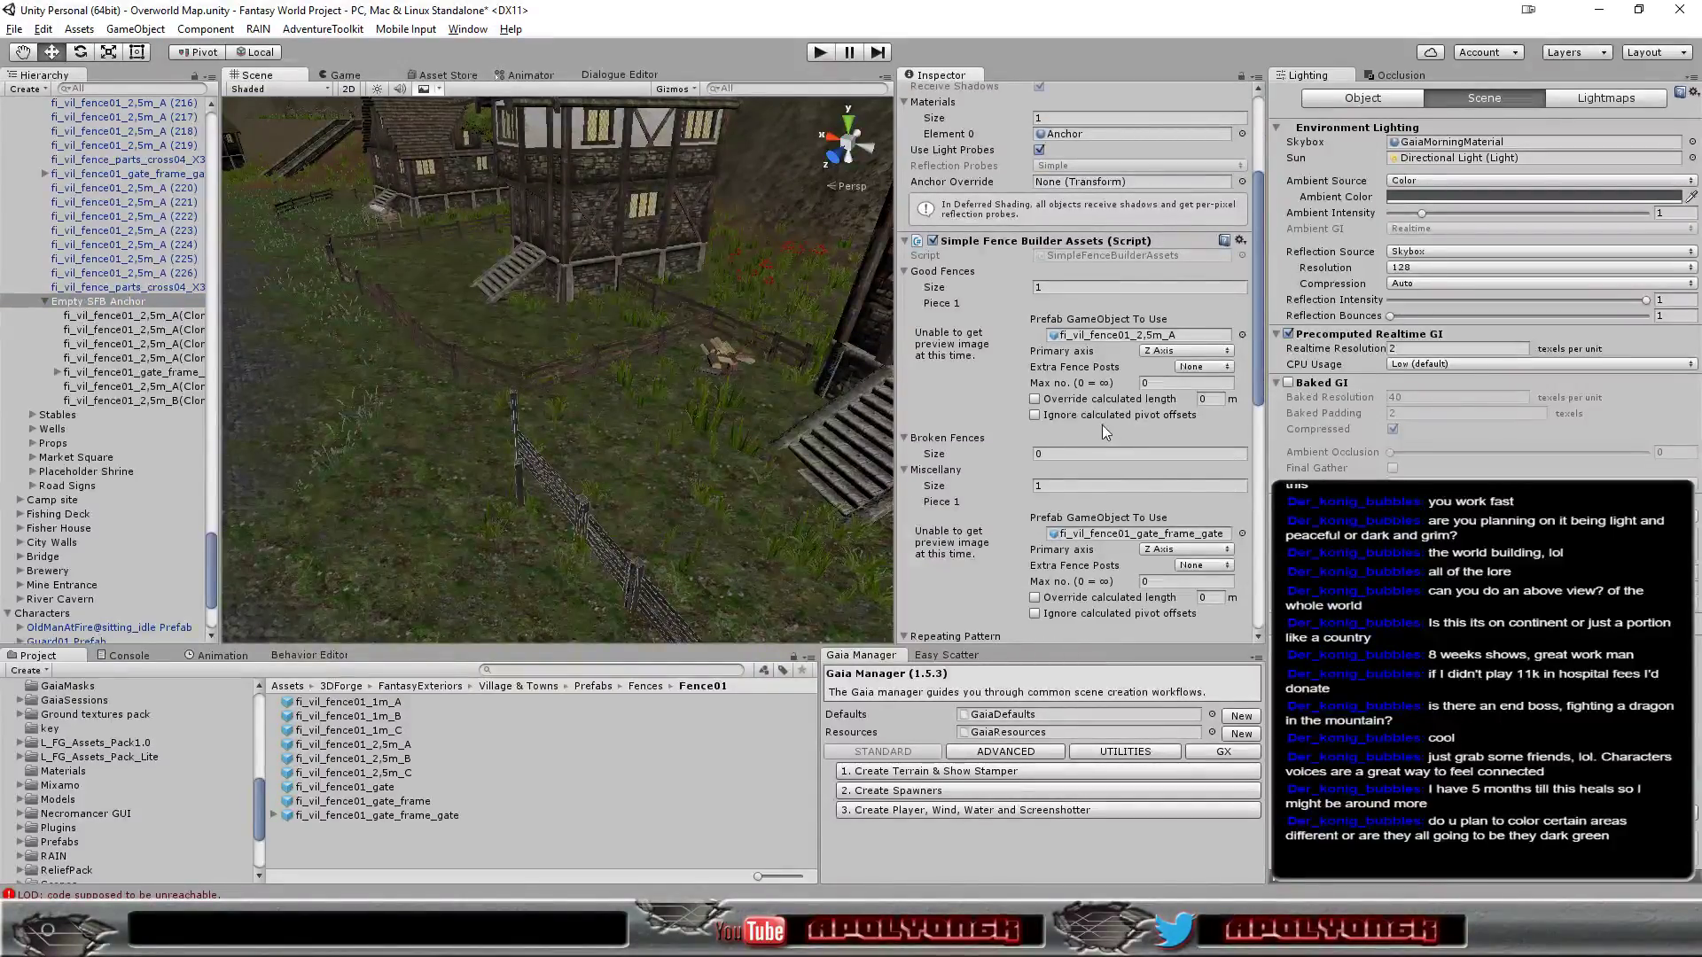
scroll(1103, 424, "down", 2)
scroll(1102, 424, "down", 1)
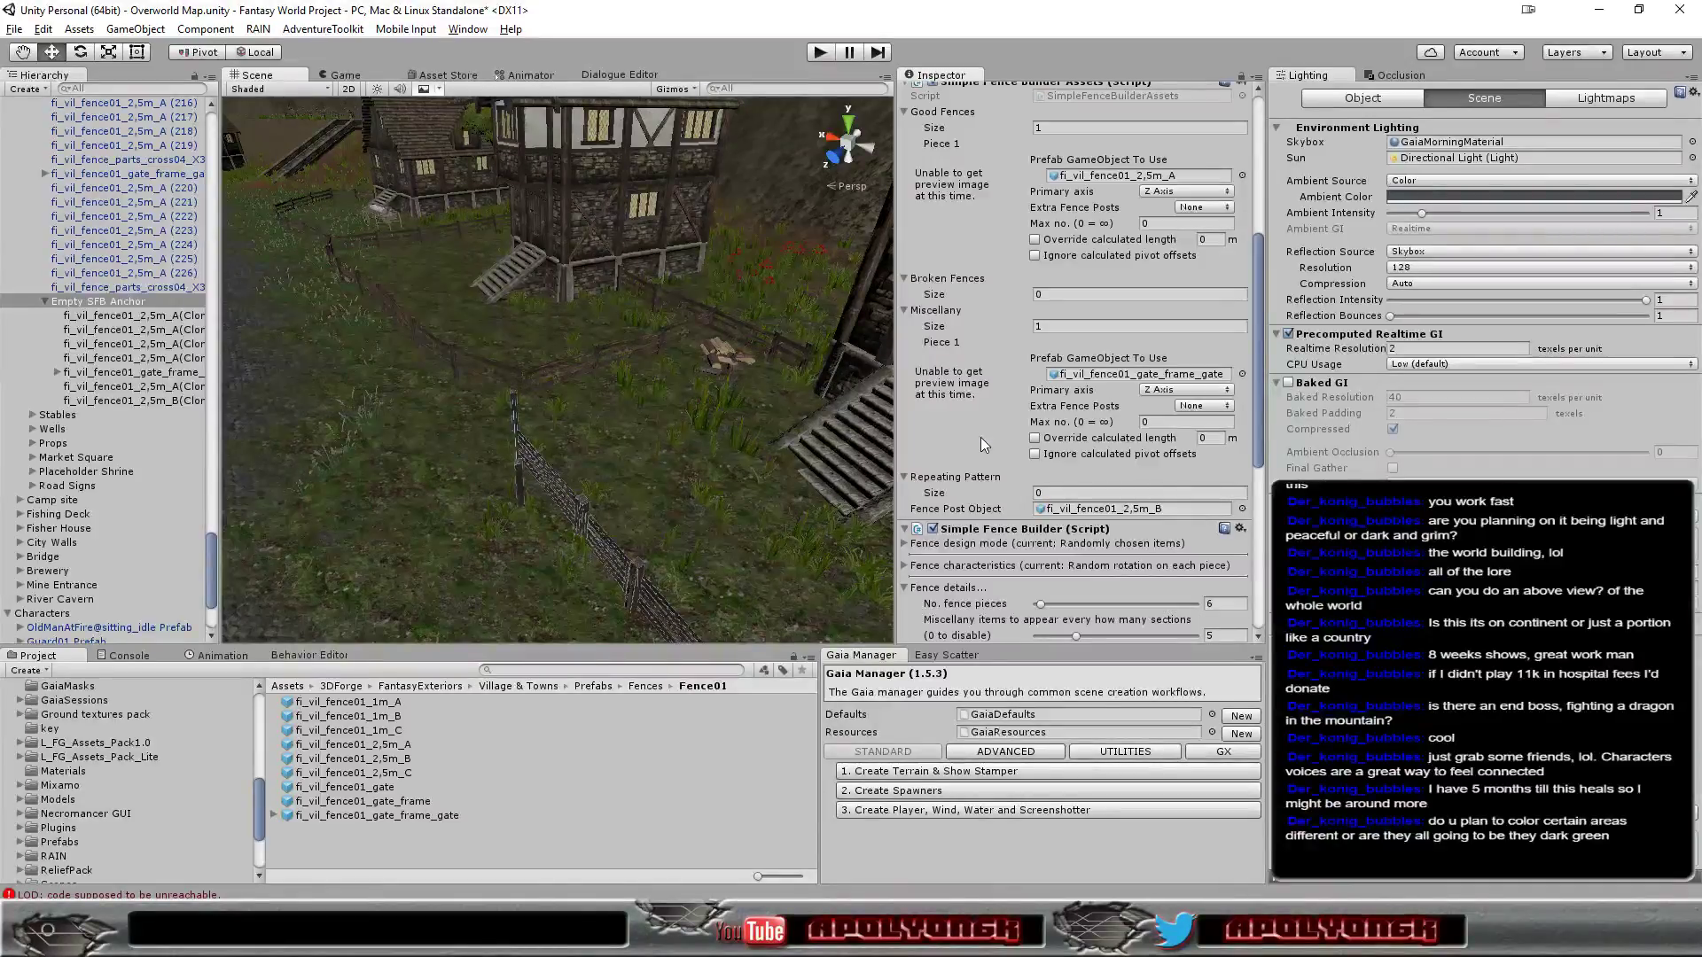
left_click(1035, 454)
left_click_drag(1050, 606, 1046, 602)
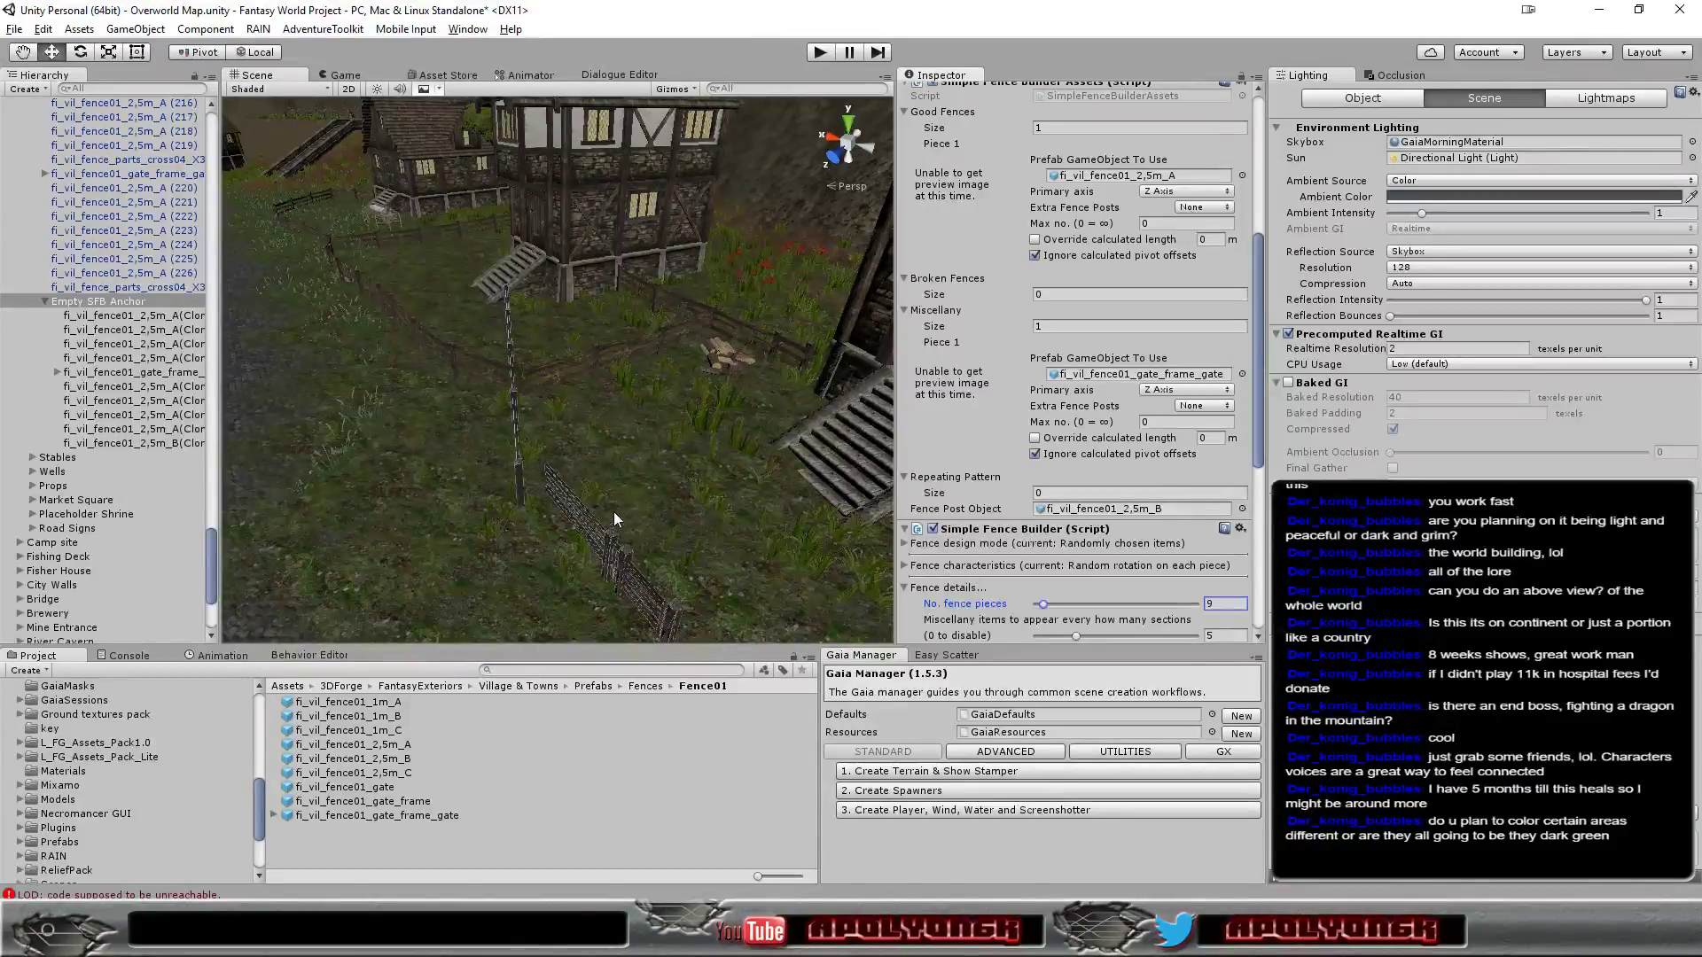
mouse_move(613, 512)
left_mouse_down("alt")
mouse_move(783, 450)
mouse_move(886, 444)
left_mouse_up("alt")
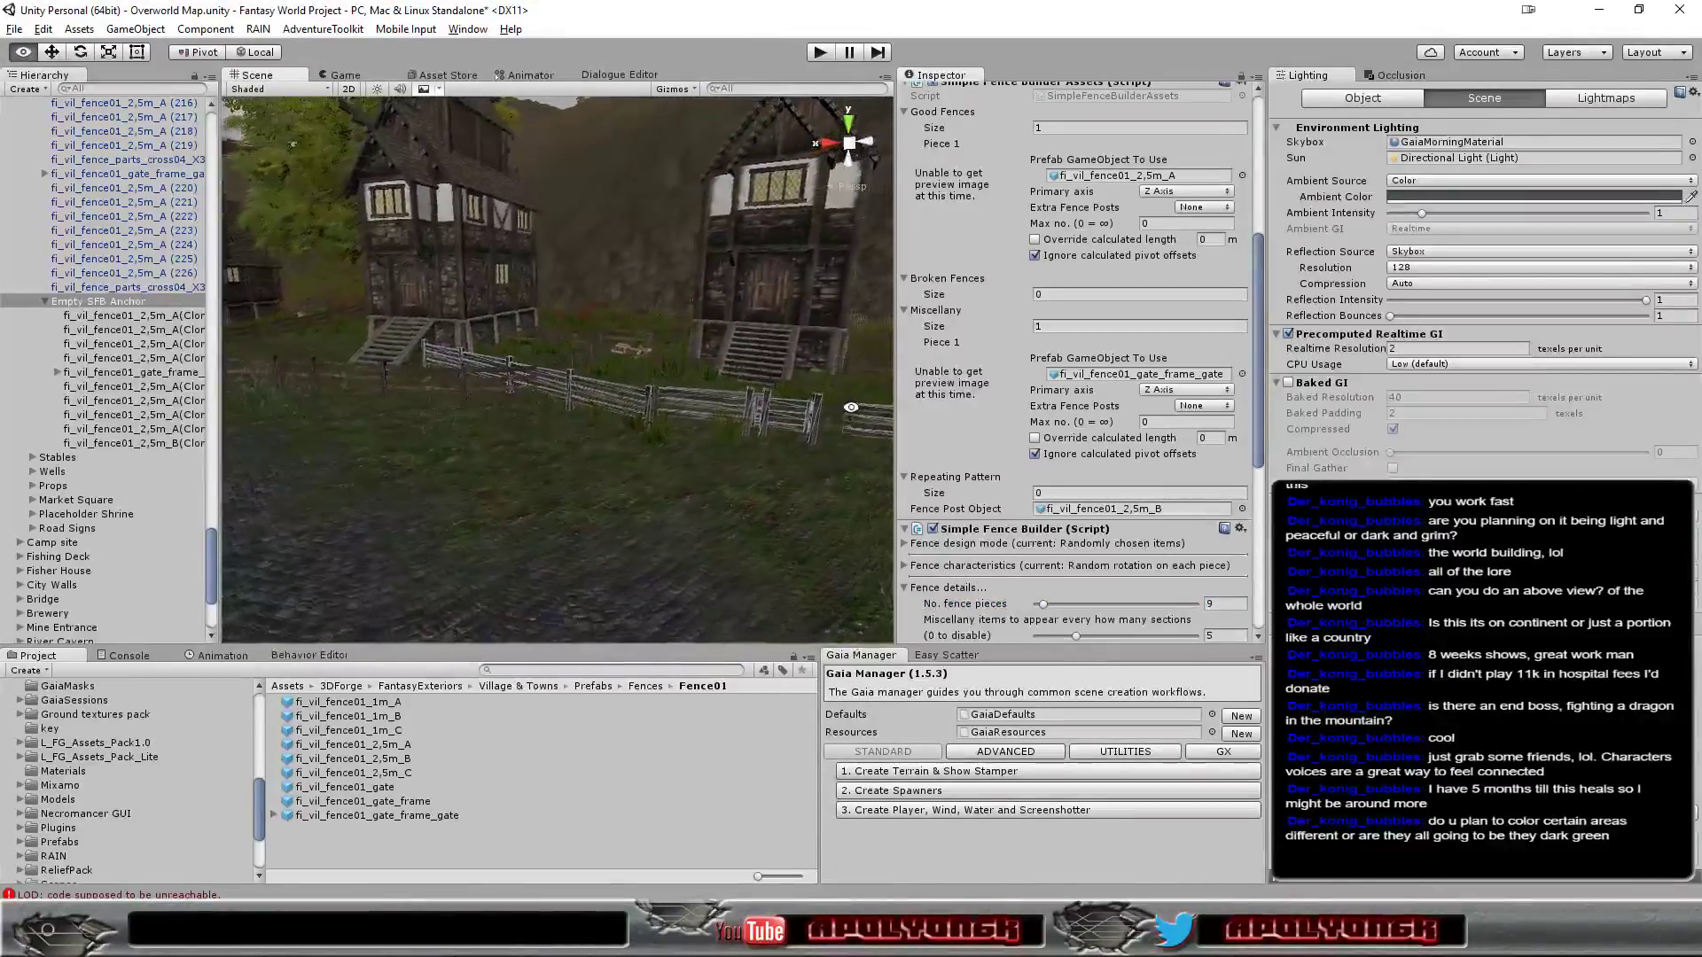
Restore calculated pivot offsets for gate and fence pieces and cut the fence from 9 to 7 pieces
left_click(1035, 454)
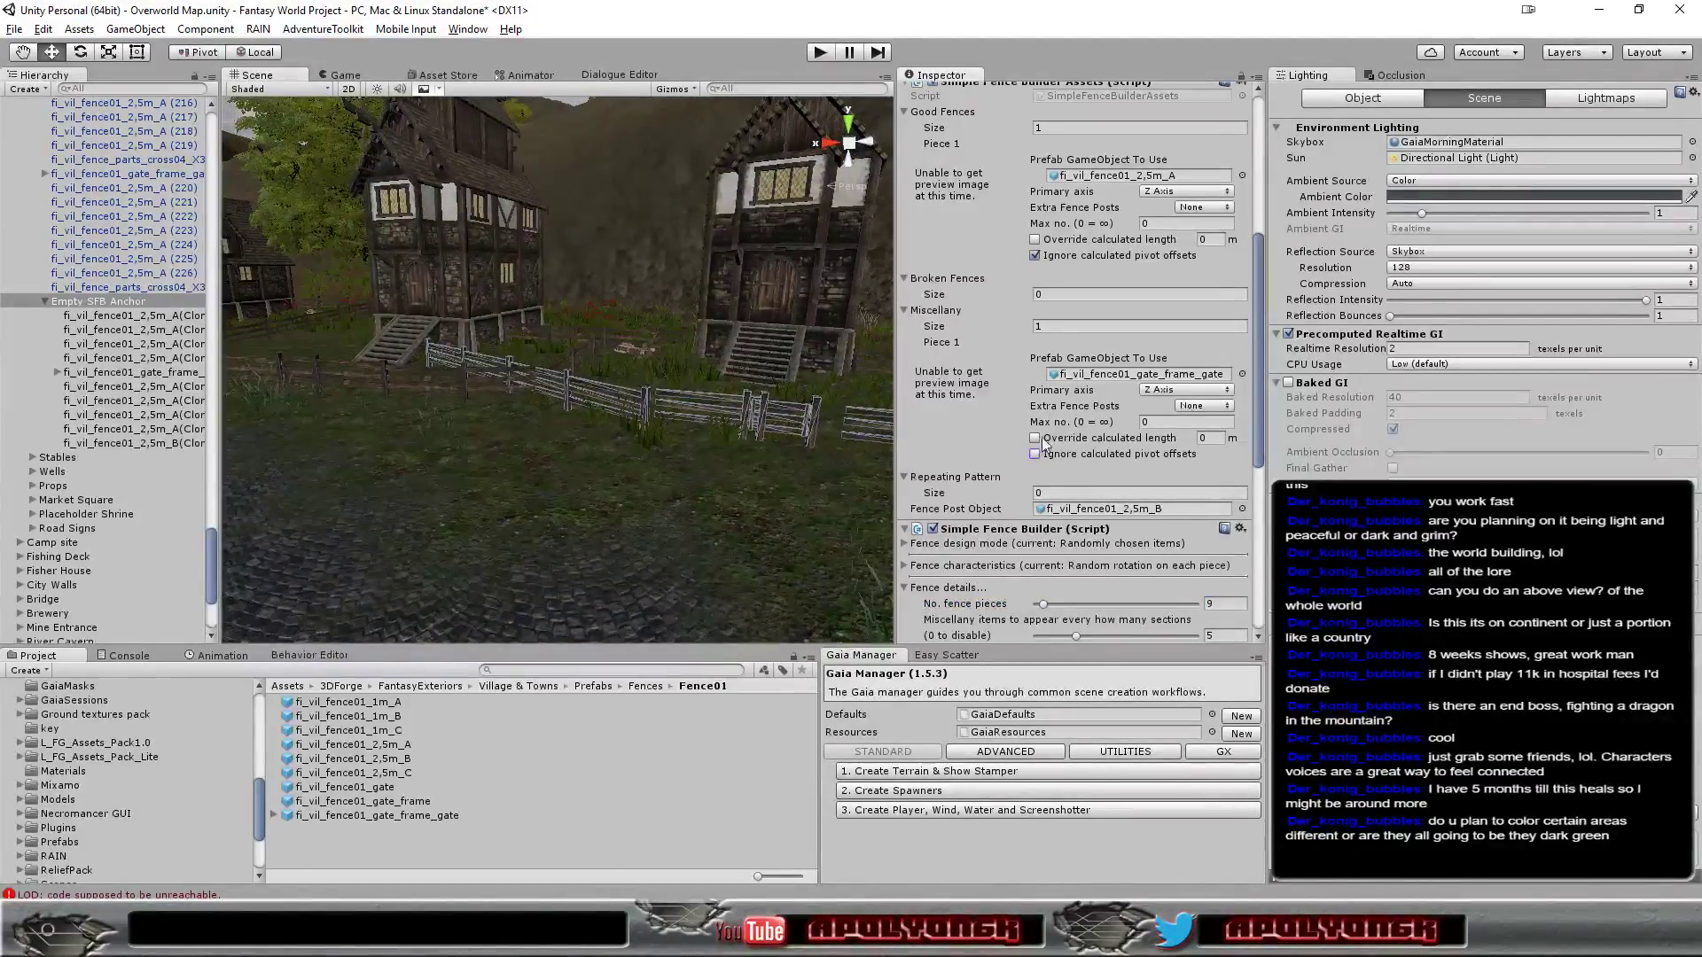
left_click(1035, 257)
left_click_drag(1044, 605, 1041, 605)
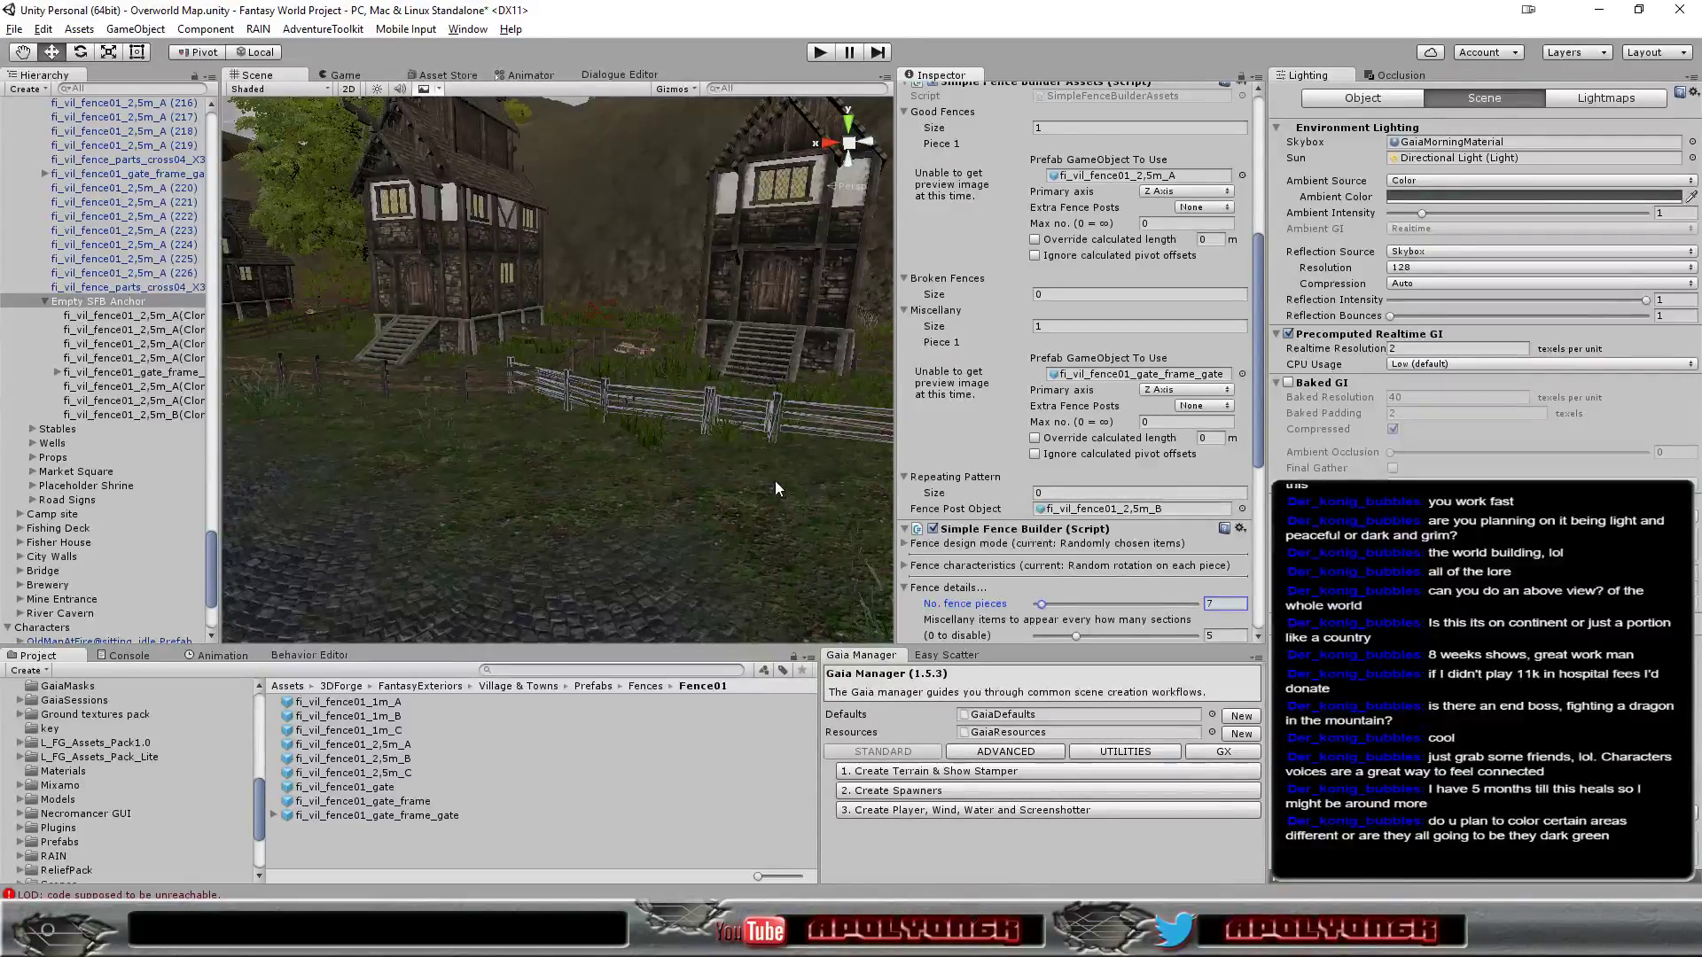
Orbit over the village and hills, then fly down close to the fence between the houses
scroll(685, 401, "down", 5)
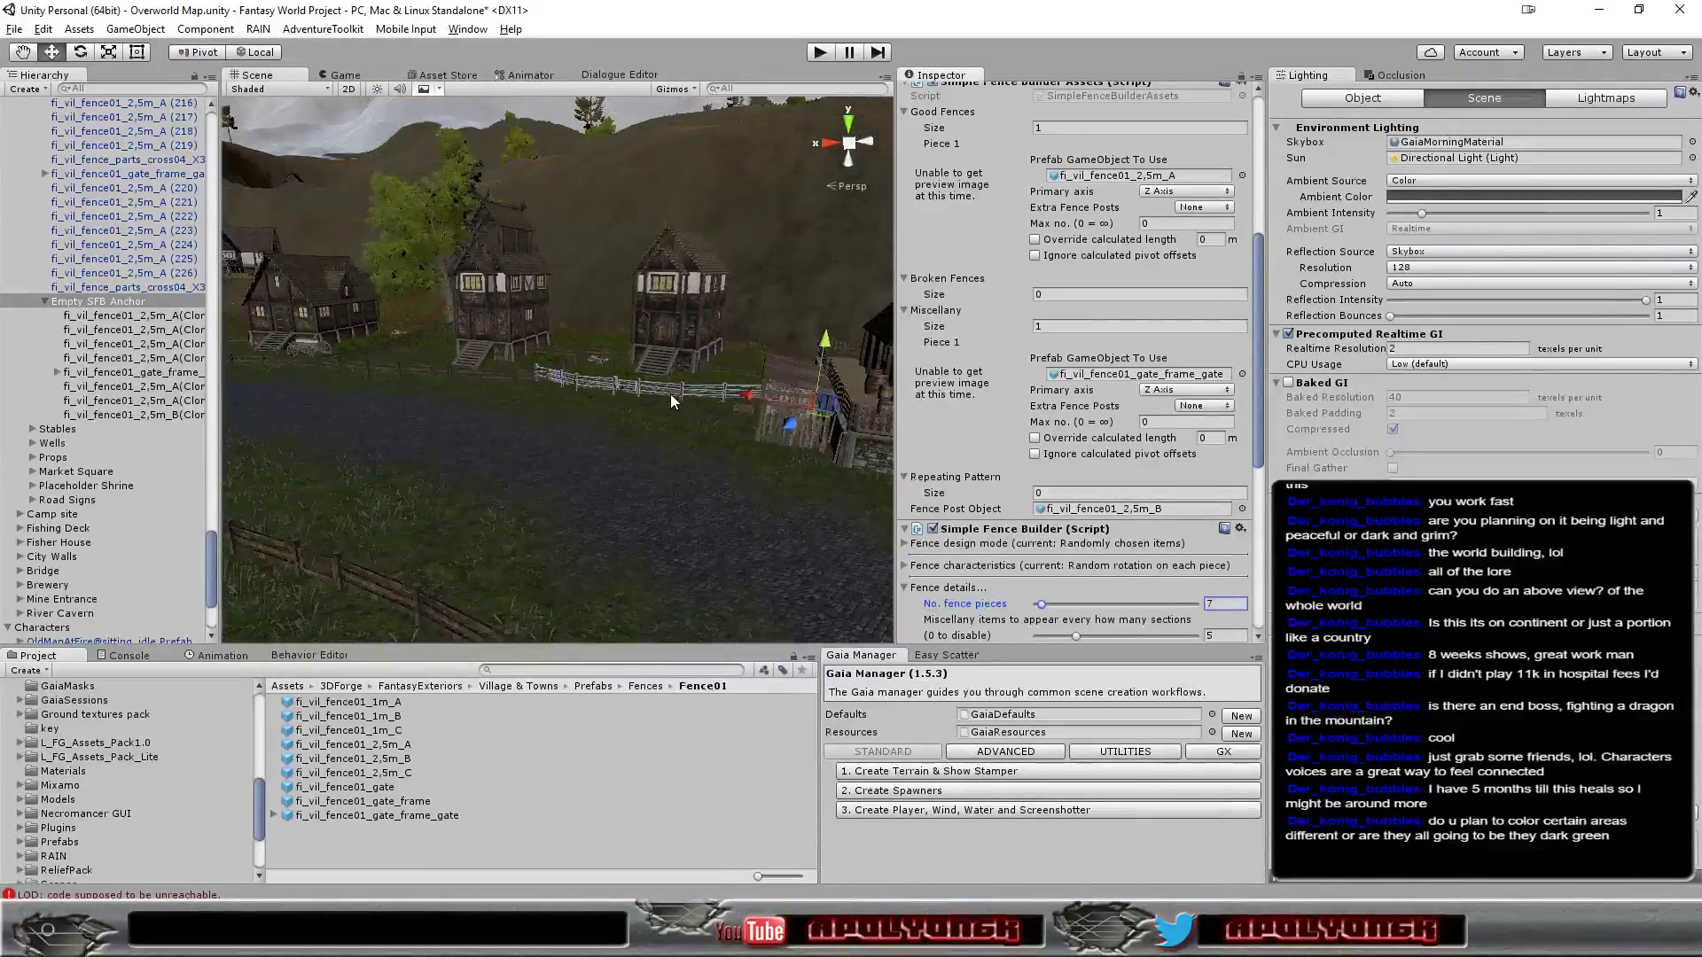
mouse_move(670, 394)
left_mouse_down("alt")
mouse_move(598, 406)
mouse_move(776, 499)
mouse_move(821, 492)
left_mouse_up("alt")
scroll(599, 406, "down", 3)
scroll(567, 439, "down", 2)
scroll(558, 445, "down", 2)
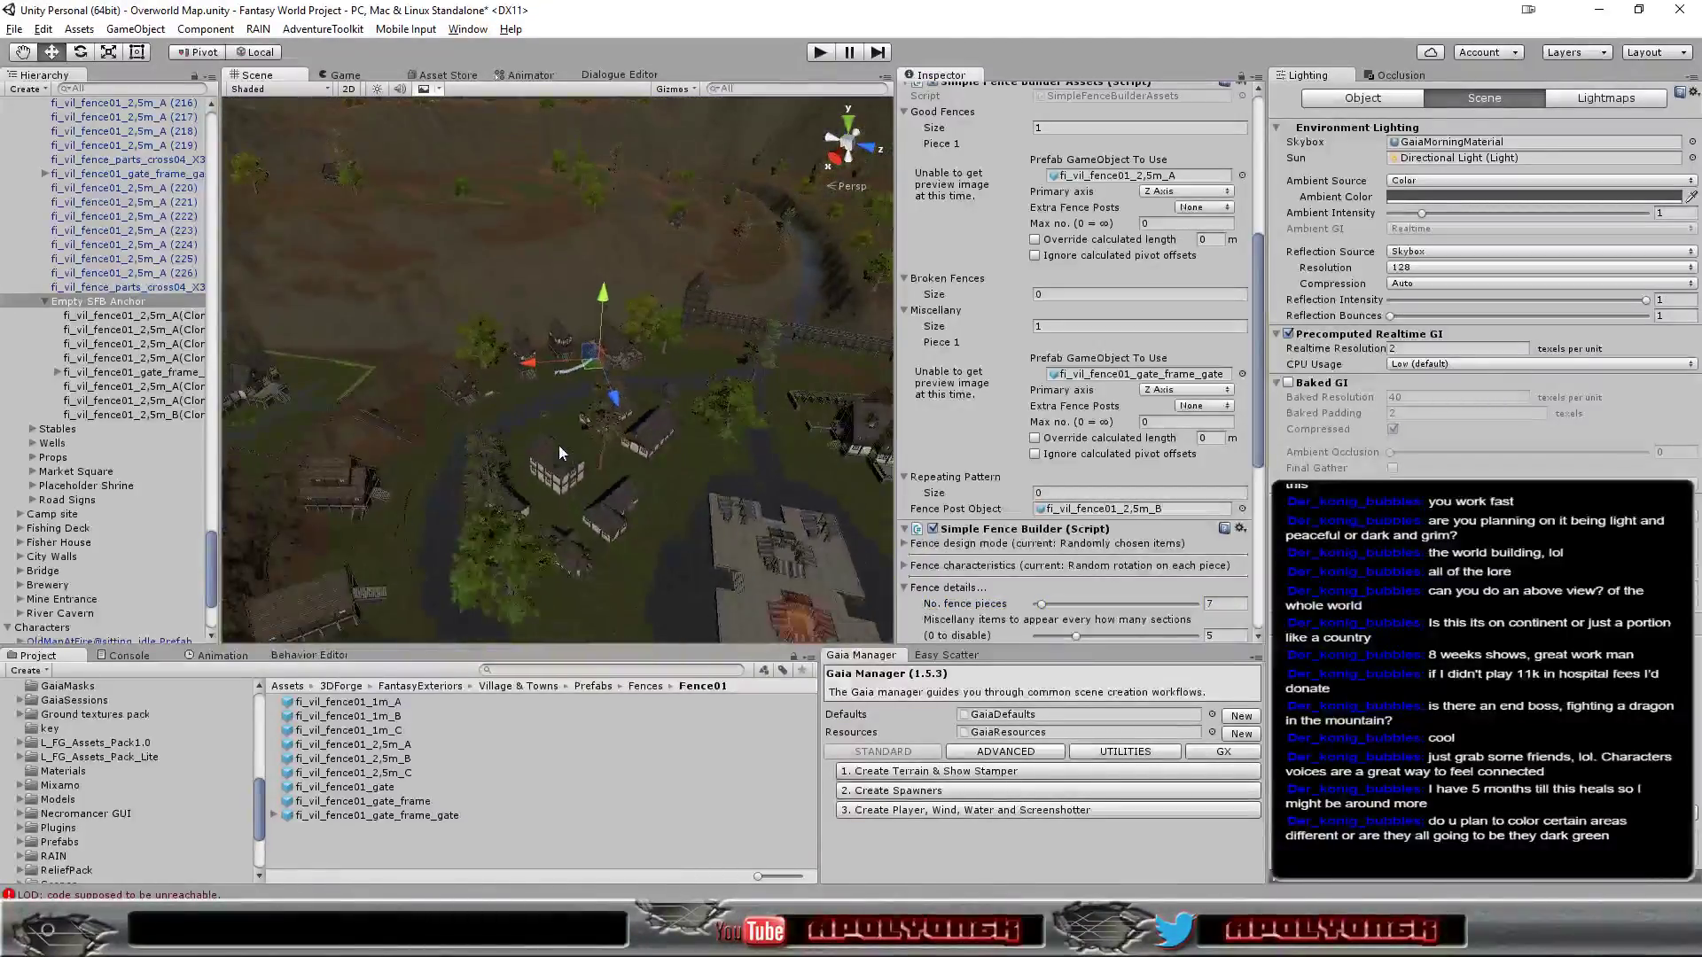
scroll(560, 453, "down", 2)
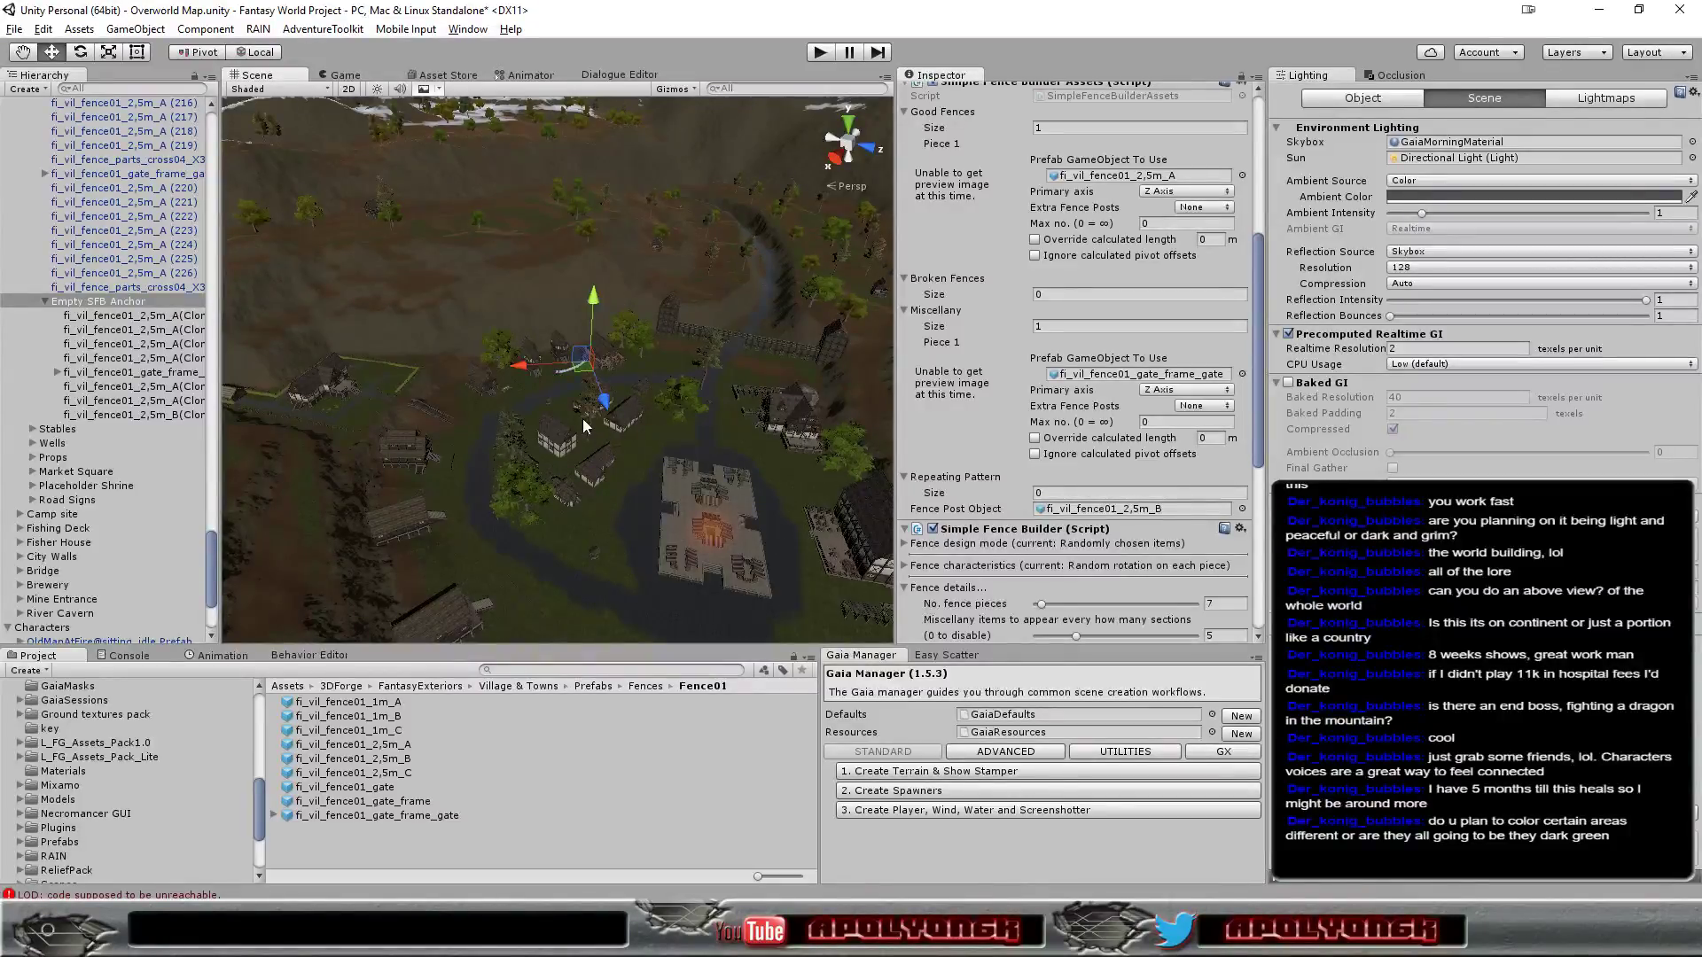
mouse_move(645, 352)
left_mouse_down("alt")
mouse_move(916, 333)
mouse_move(796, 391)
left_mouse_up("alt")
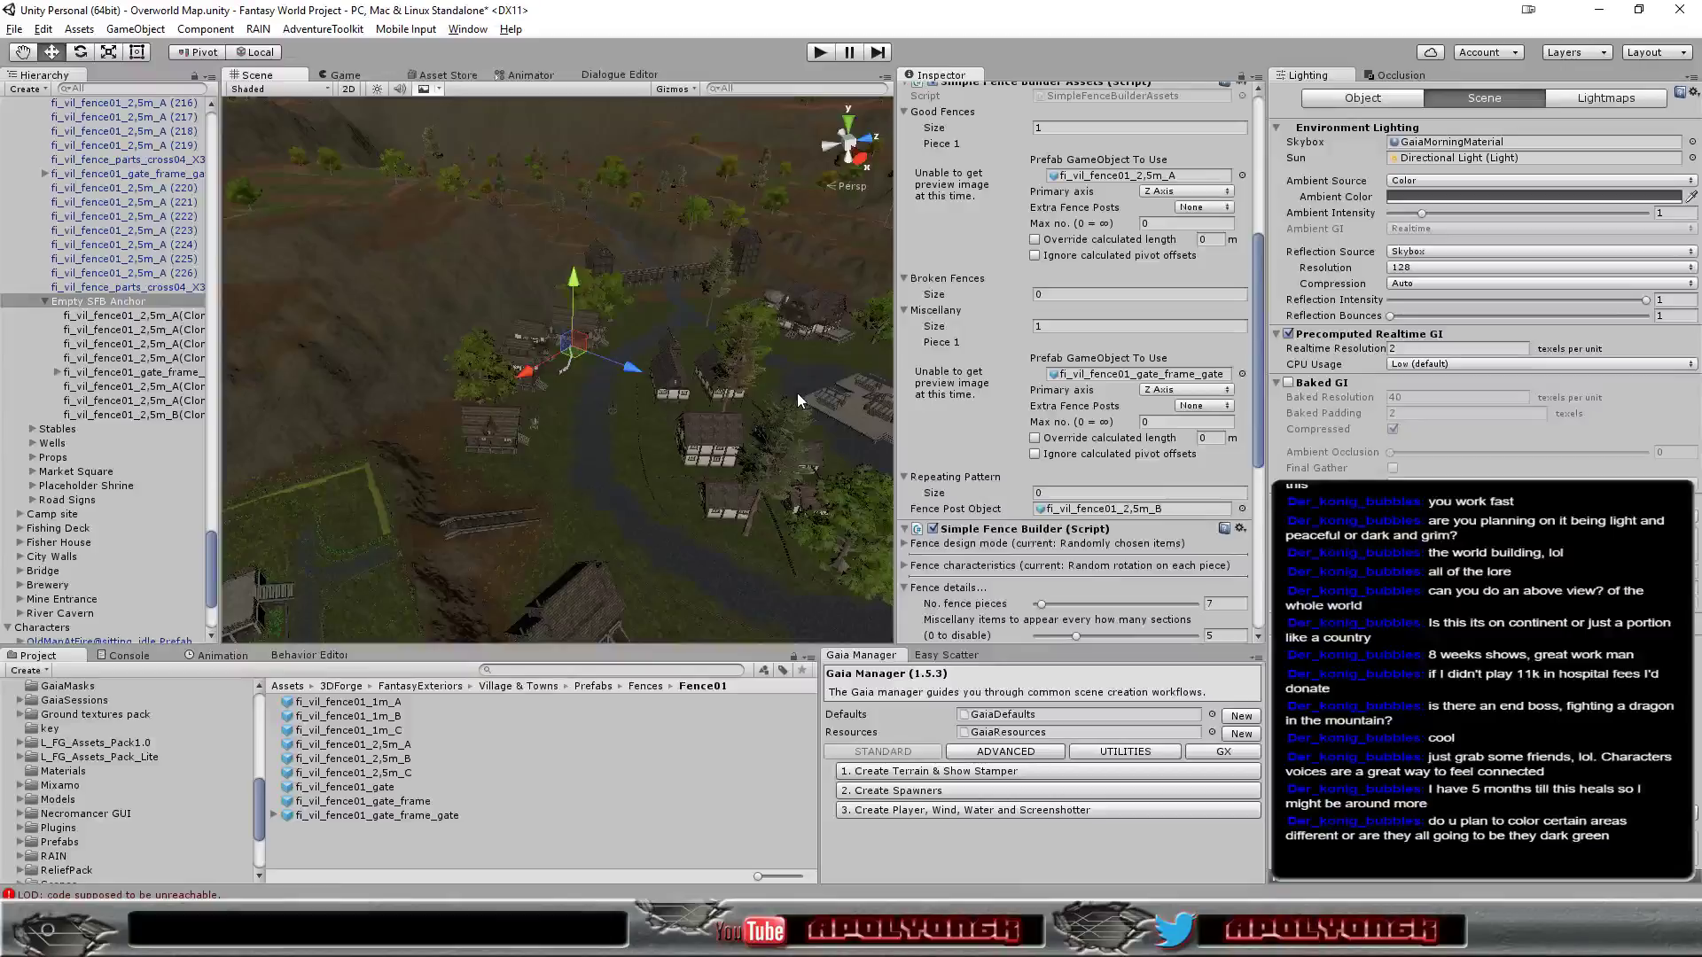
mouse_move(807, 374)
left_mouse_down("alt")
mouse_move(622, 285)
mouse_move(725, 235)
left_mouse_up("alt")
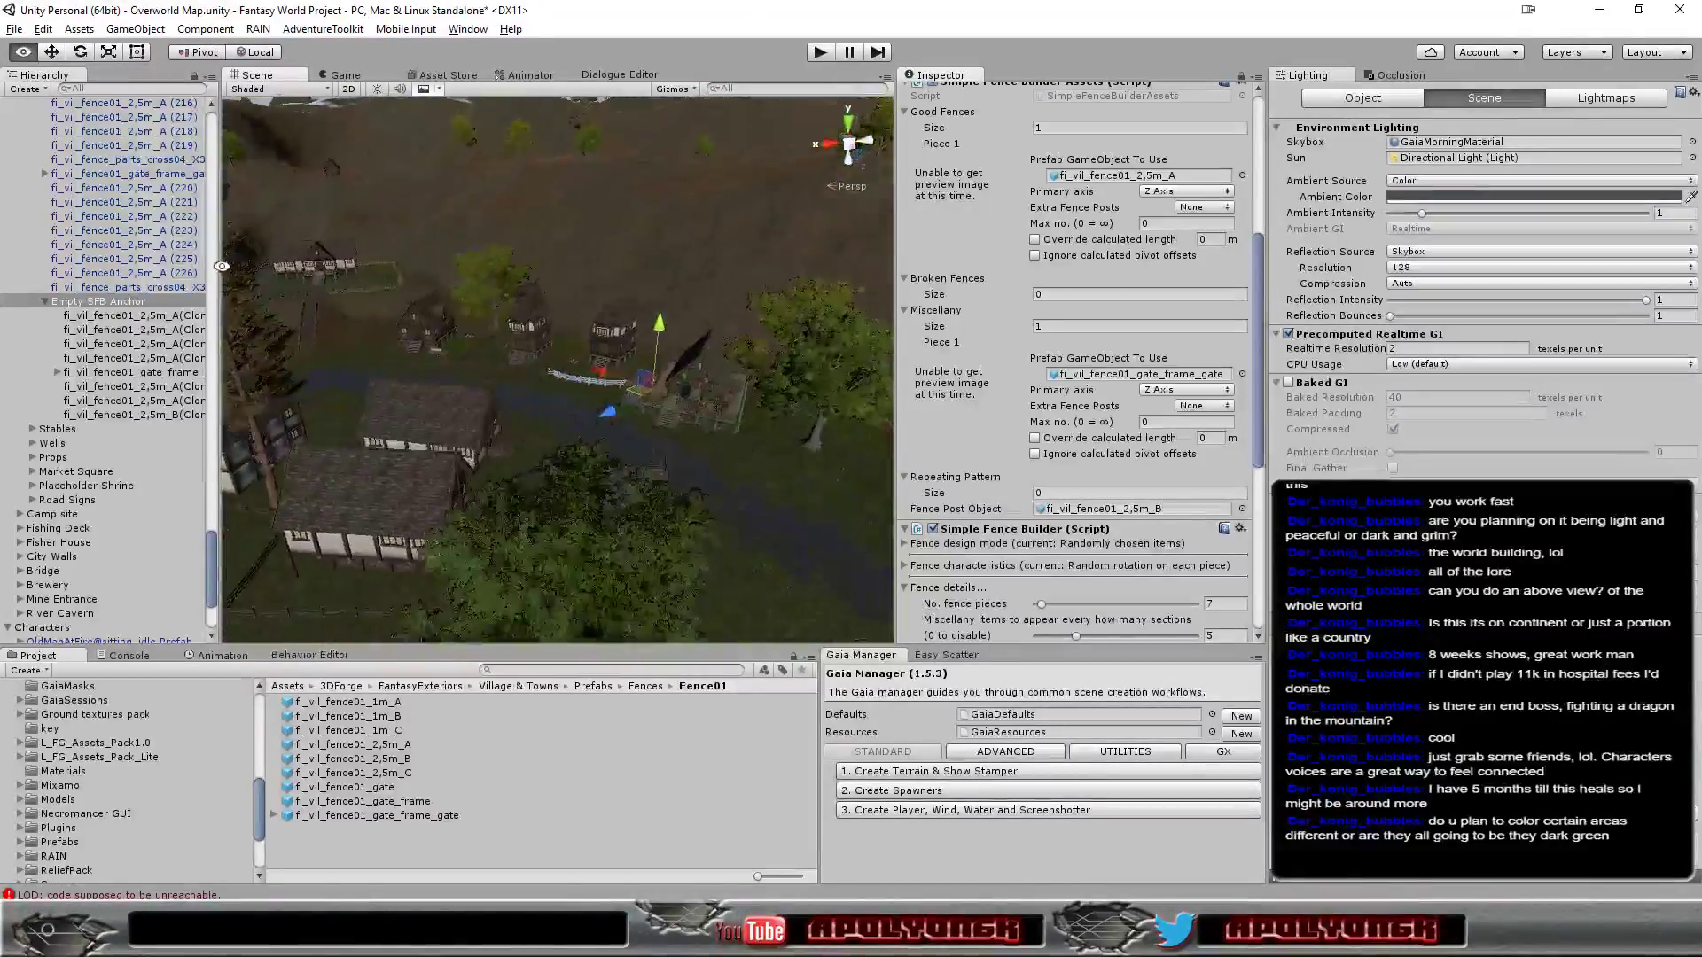
mouse_move(545, 288)
left_mouse_down("alt")
mouse_move(442, 379)
mouse_move(554, 325)
mouse_move(548, 299)
left_mouse_up("alt")
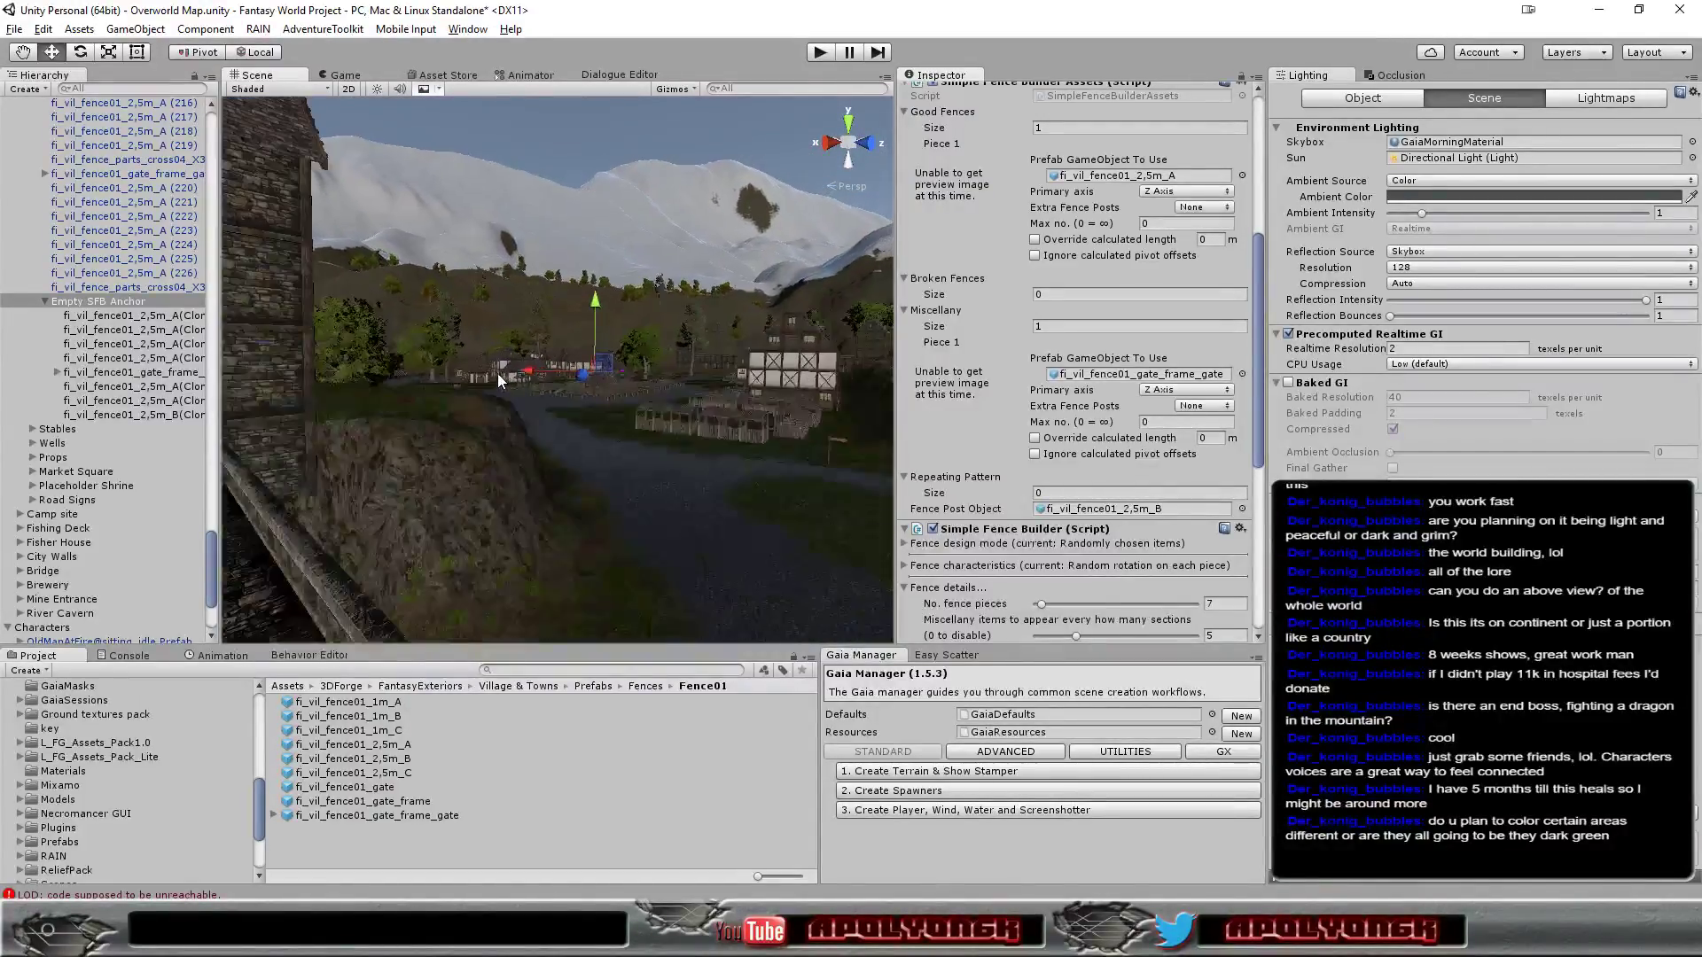
left_click_drag(466, 388, 573, 433, "alt")
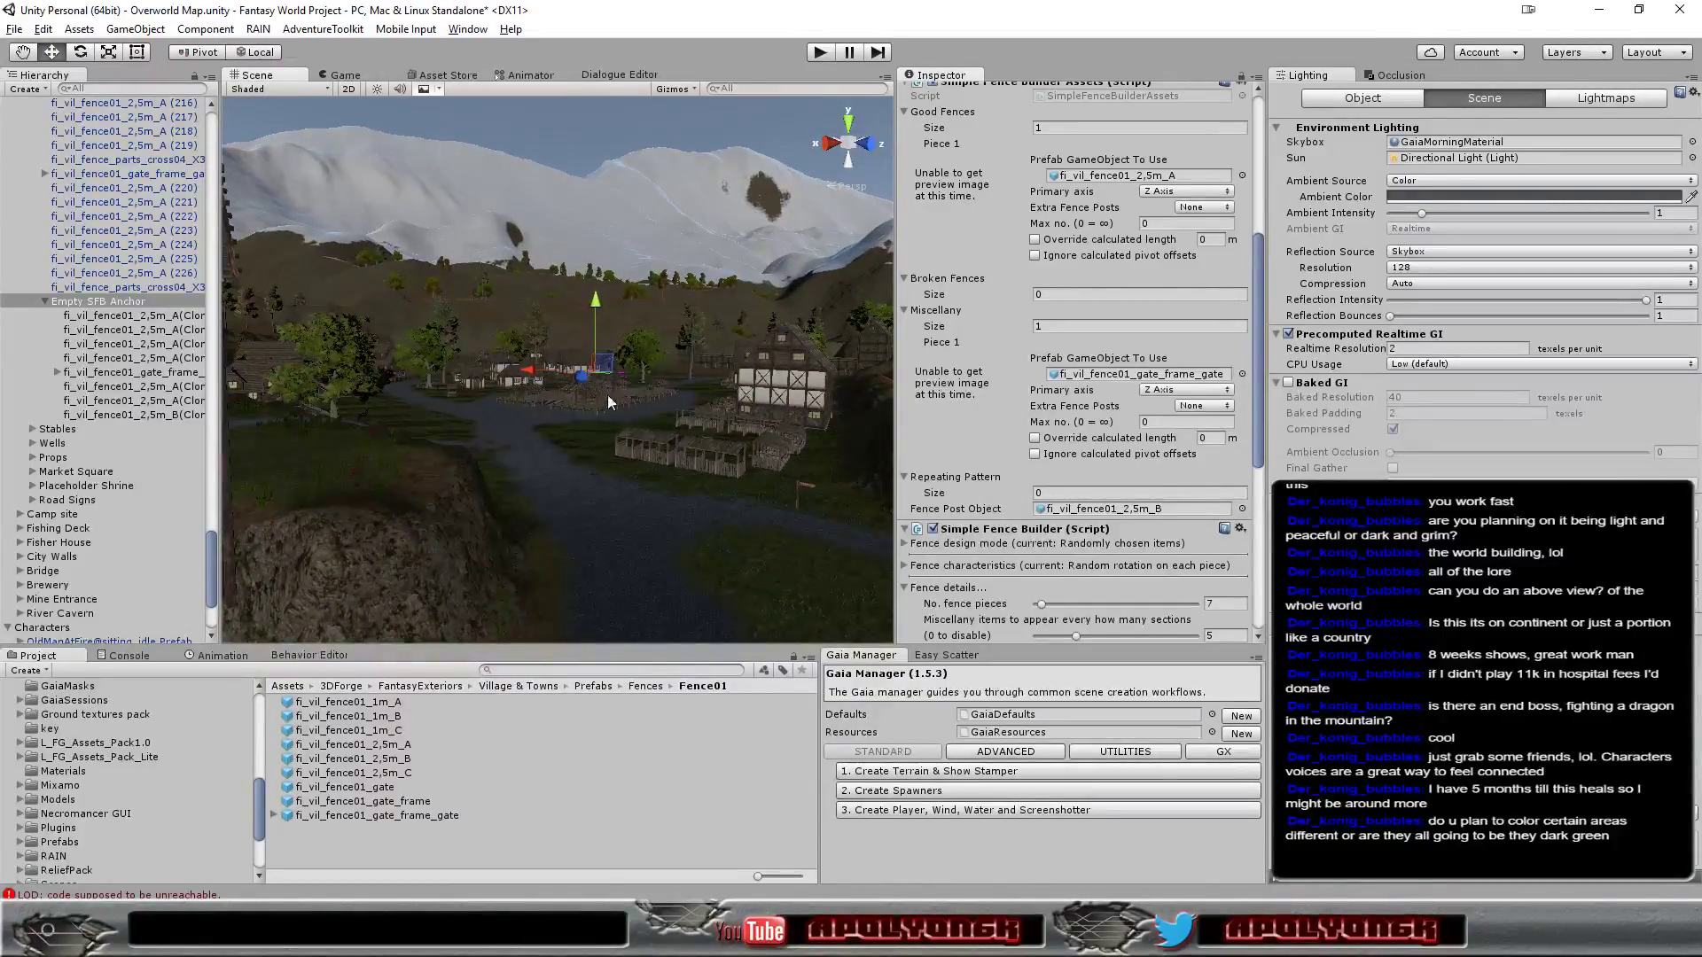
mouse_move(727, 451)
left_mouse_down("alt")
mouse_move(474, 581)
mouse_move(184, 553)
mouse_move(211, 550)
left_mouse_up("alt")
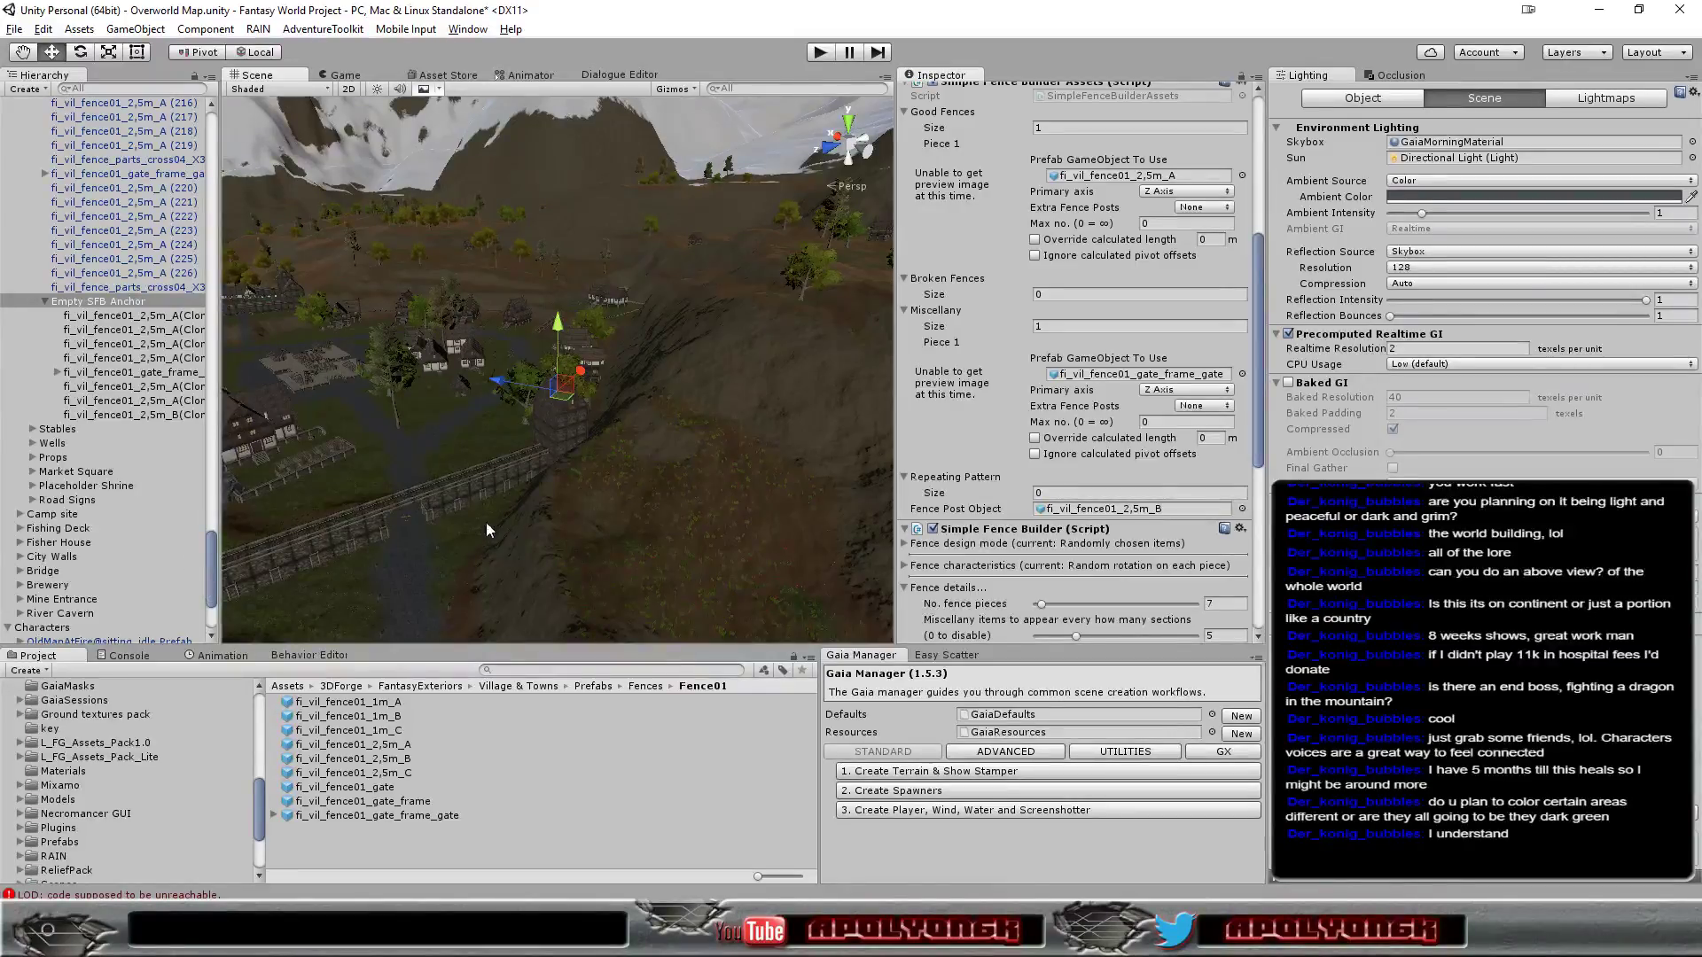
mouse_move(486, 523)
right_mouse_down()
mouse_move(466, 510)
mouse_move(731, 467)
mouse_move(670, 507)
mouse_move(559, 526)
mouse_move(396, 409)
mouse_move(624, 431)
right_mouse_up()
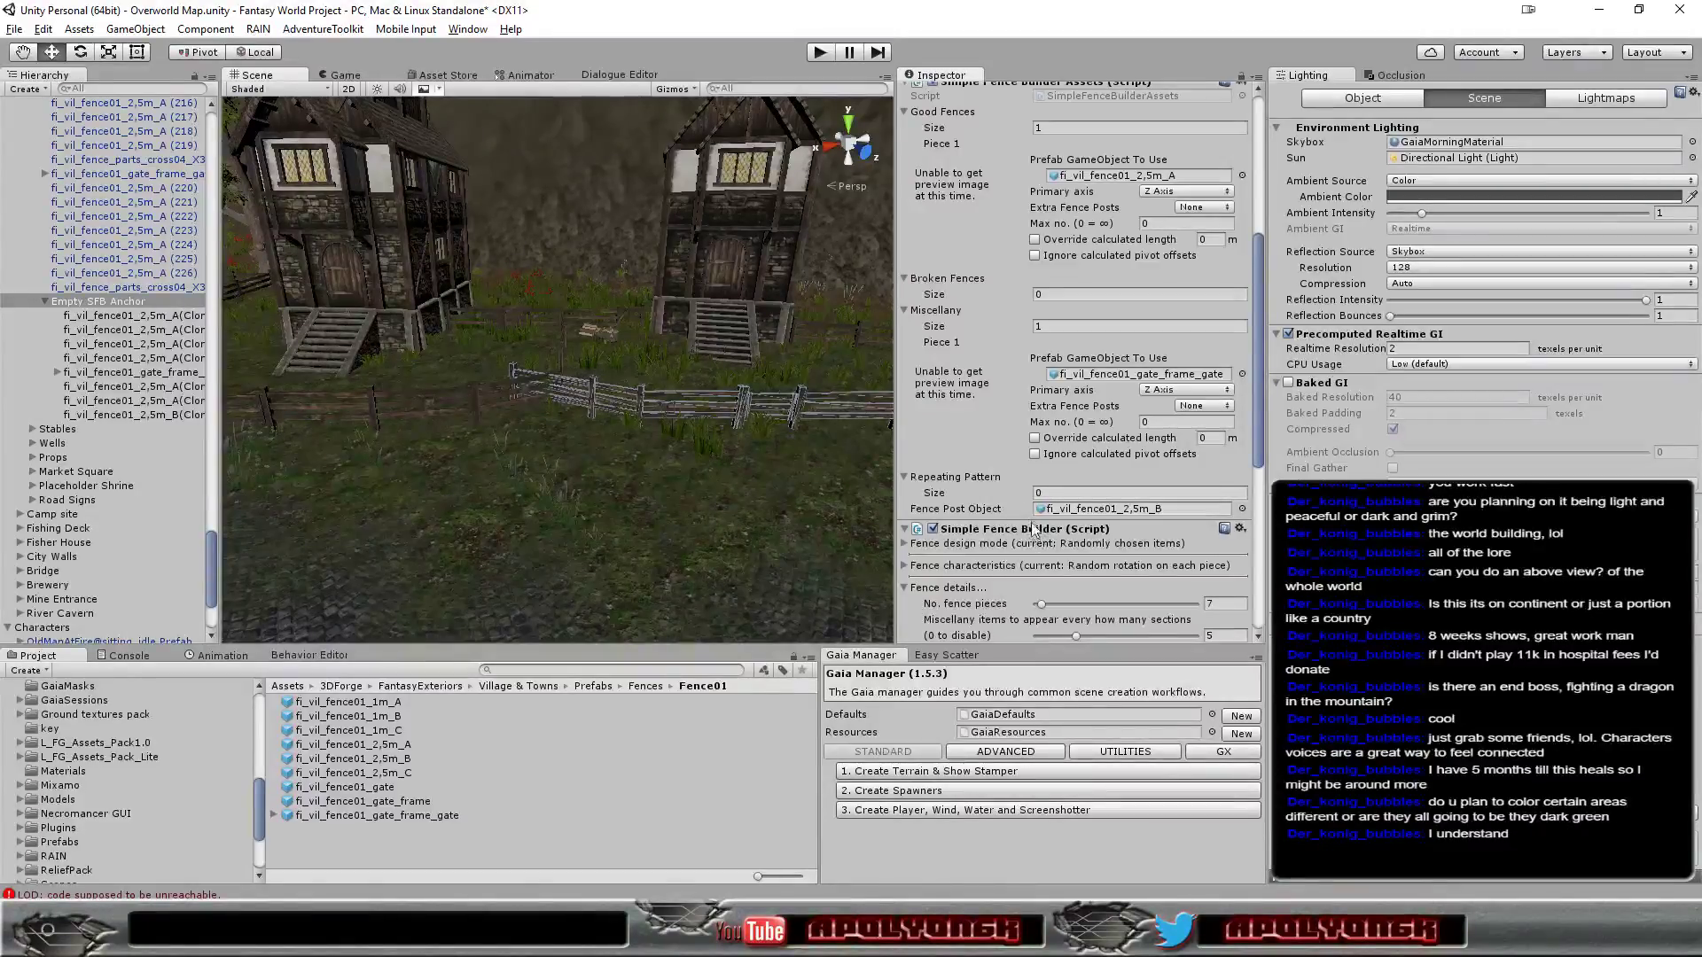
Set the Fence Post Object to None
left_click(1186, 509)
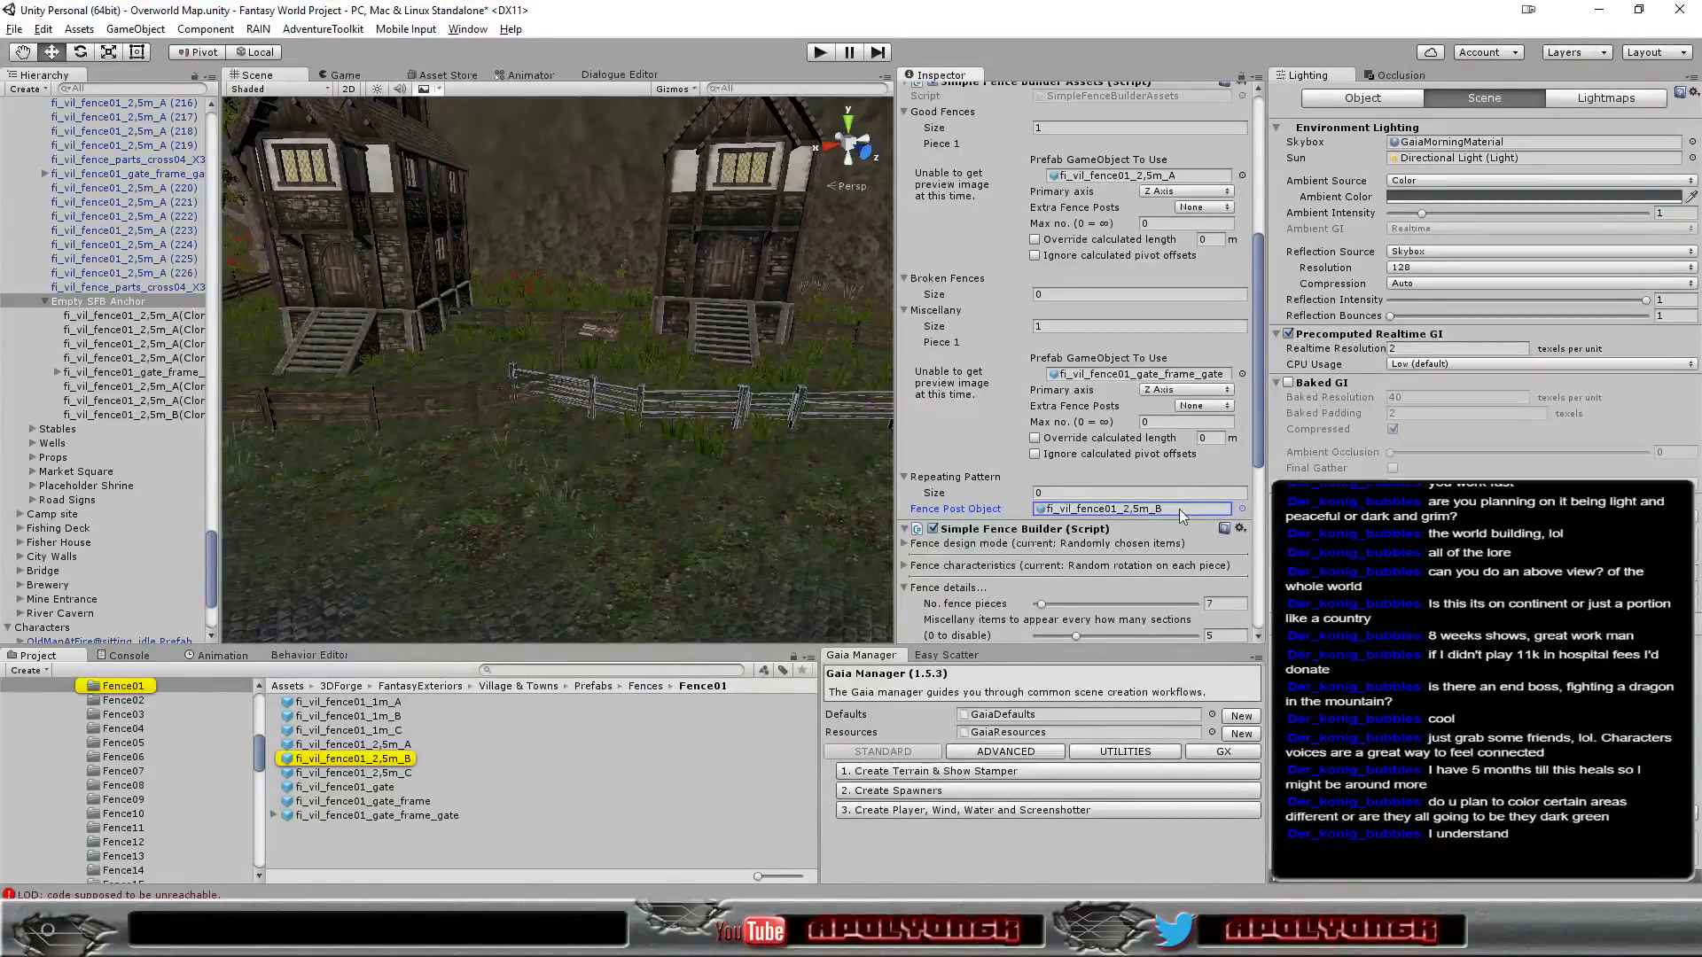
left_click(1242, 510)
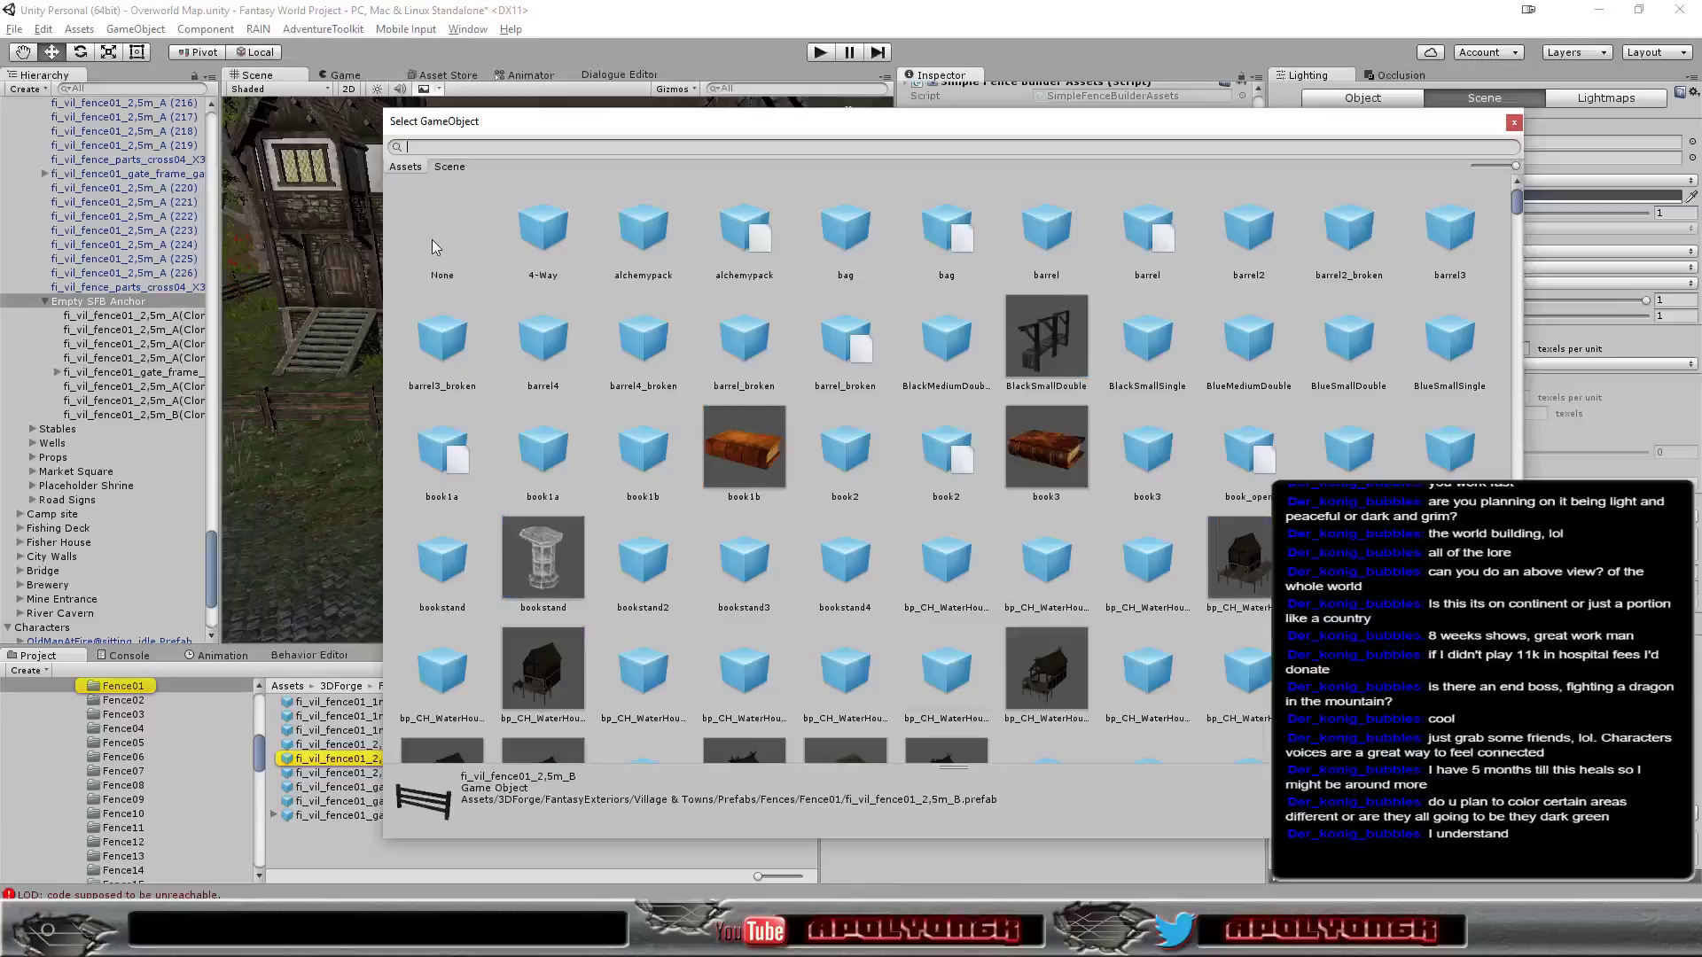
double_click(433, 239)
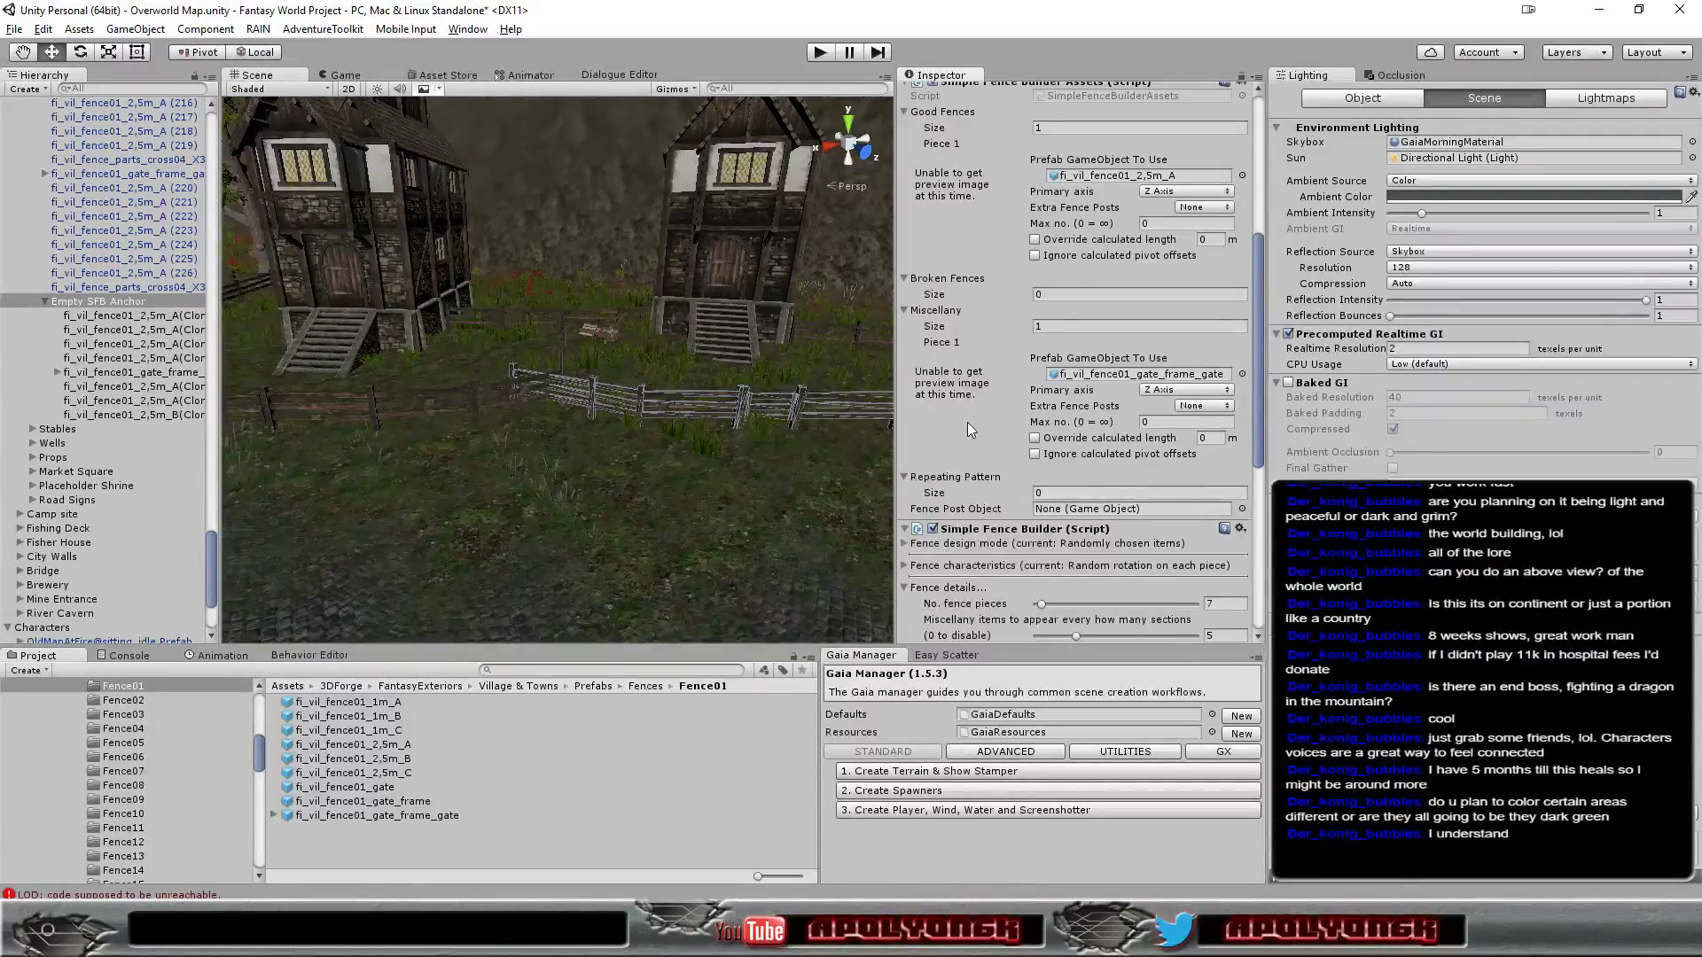
Orbit toward the mountains and houses to view the fence without posts
scroll(968, 423, "up", 2)
scroll(970, 424, "up", 2)
scroll(986, 408, "up", 2)
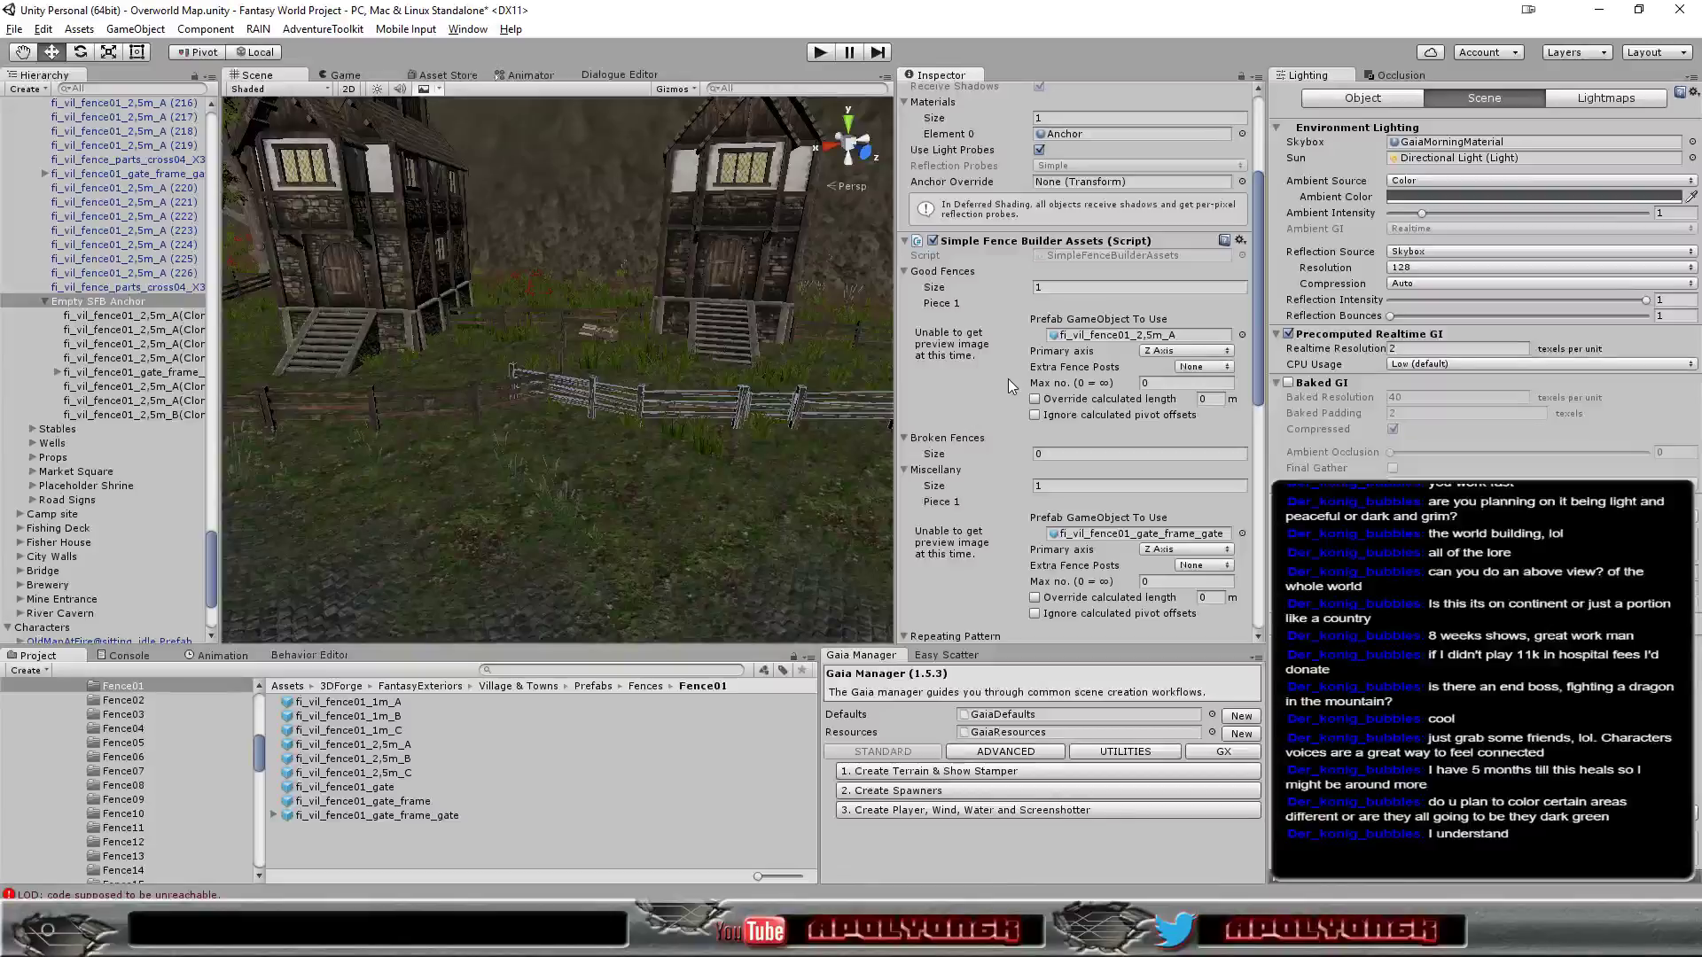
mouse_move(669, 507)
right_mouse_down()
mouse_move(328, 435)
mouse_move(441, 432)
right_mouse_up()
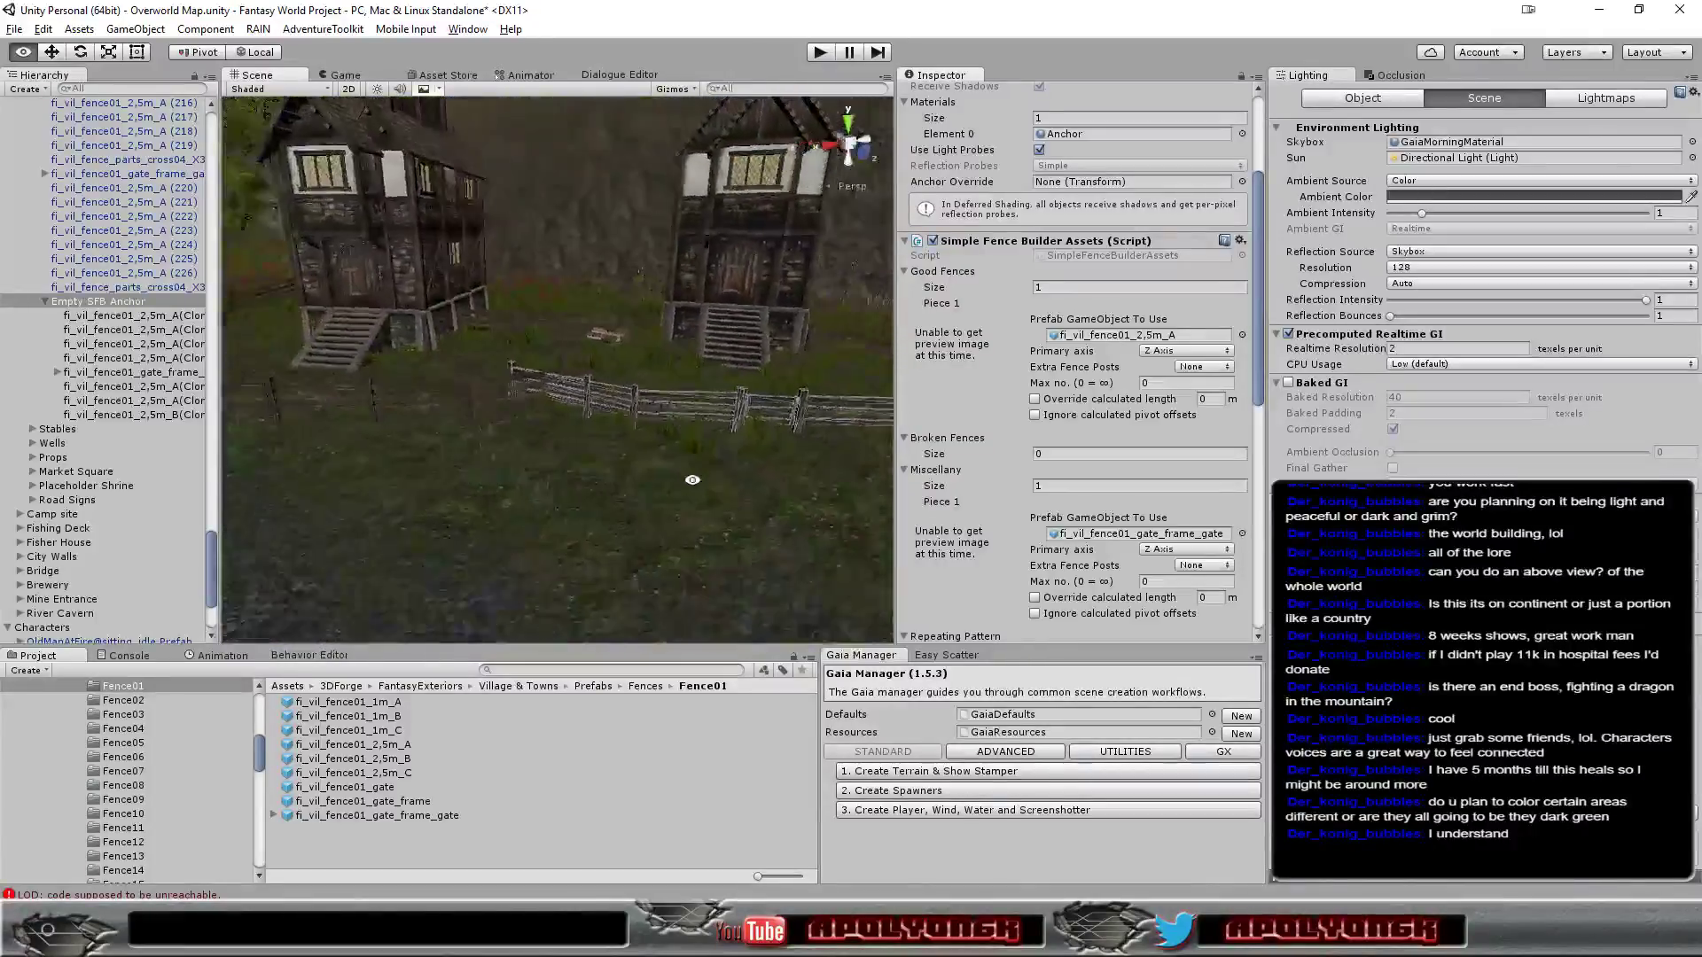
right_click_drag(441, 432, 568, 567)
scroll(926, 509, "up", 2)
right_click_drag(780, 612, 789, 528)
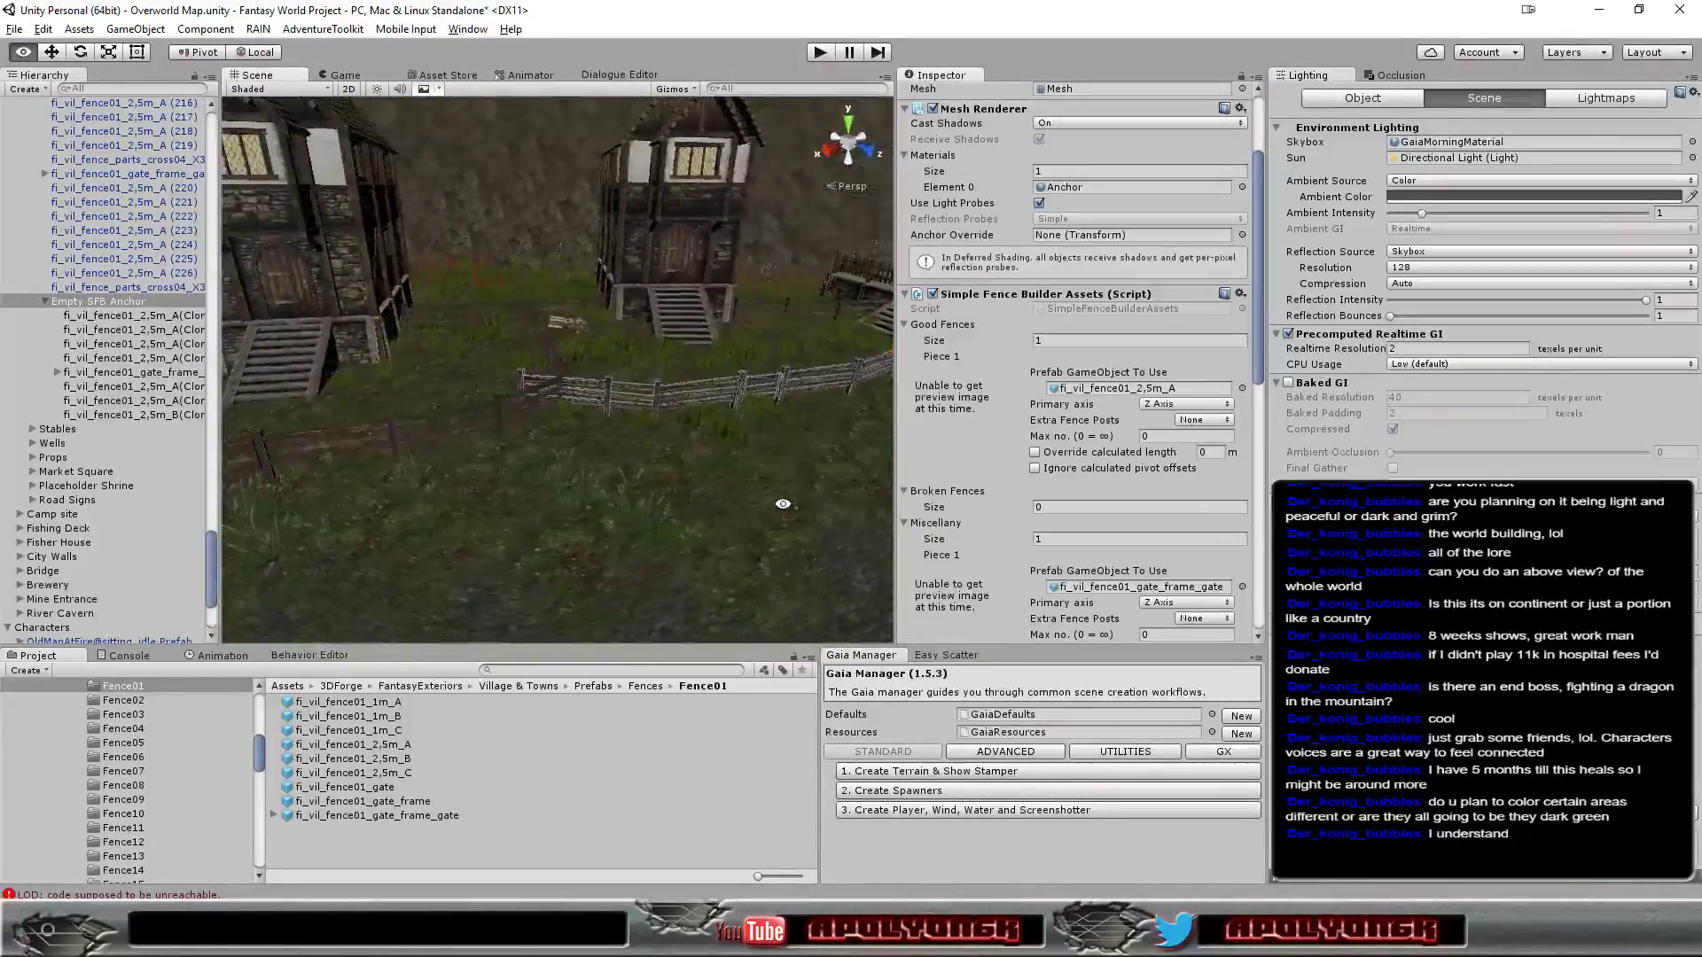
scroll(791, 509, "up", 5)
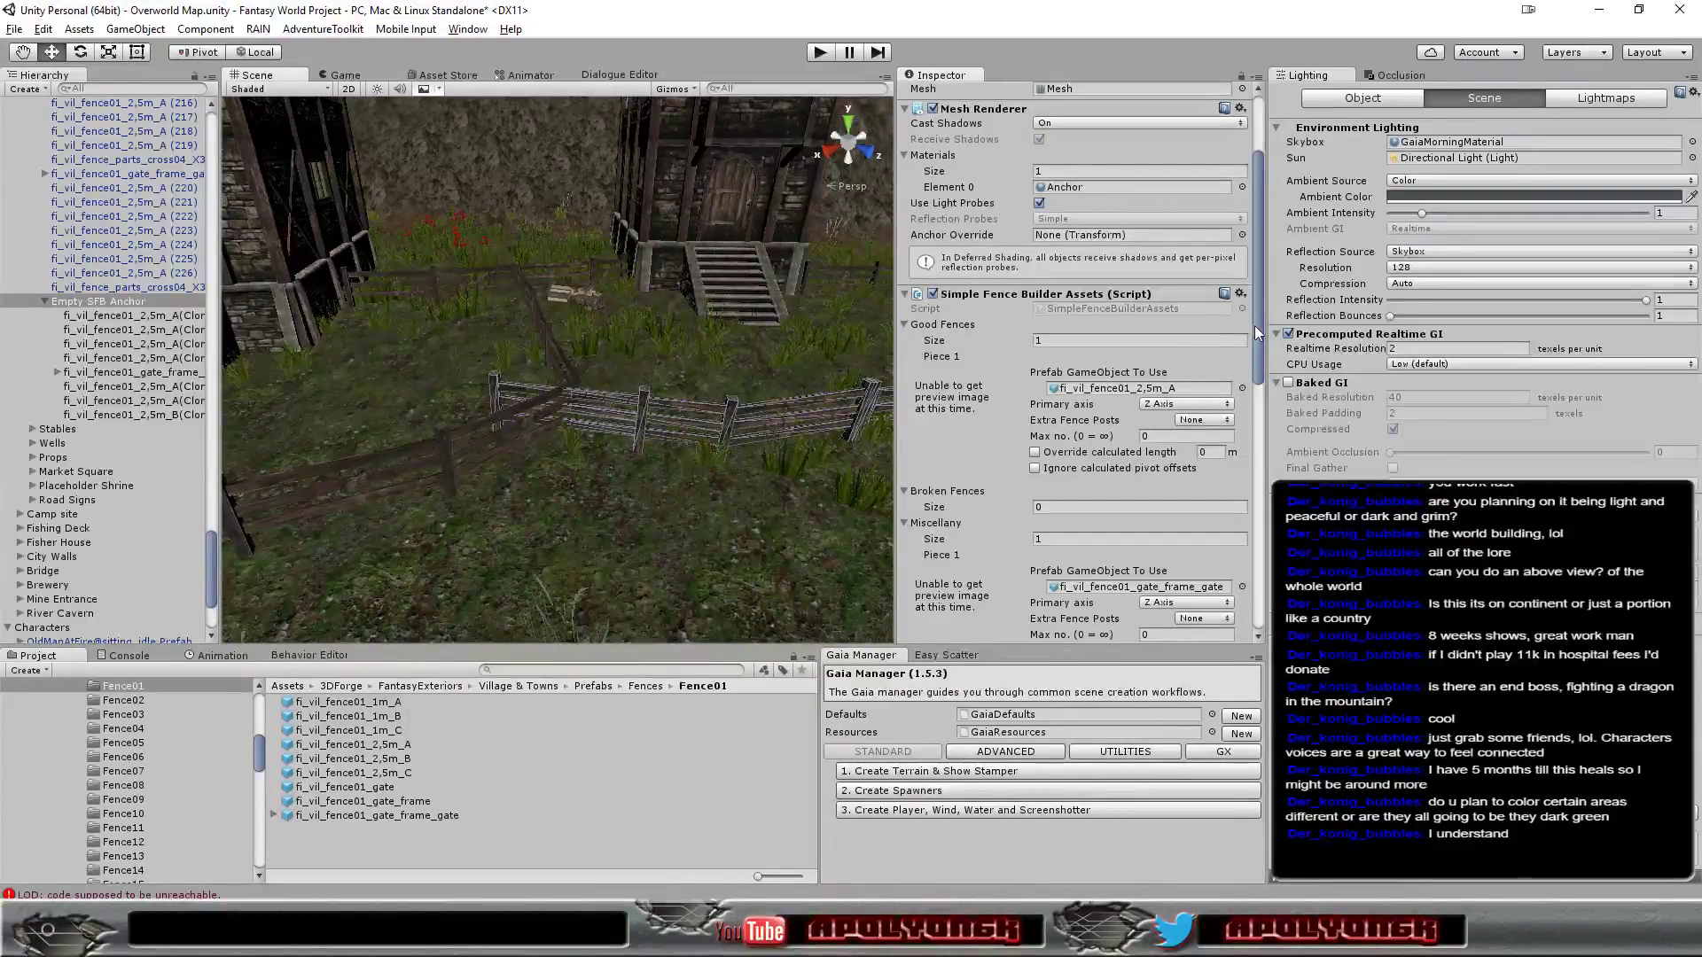
left_click_drag(1259, 322, 1260, 481)
Set No. fence pieces to 8 and look down on the houses and fence
left_click(1044, 450)
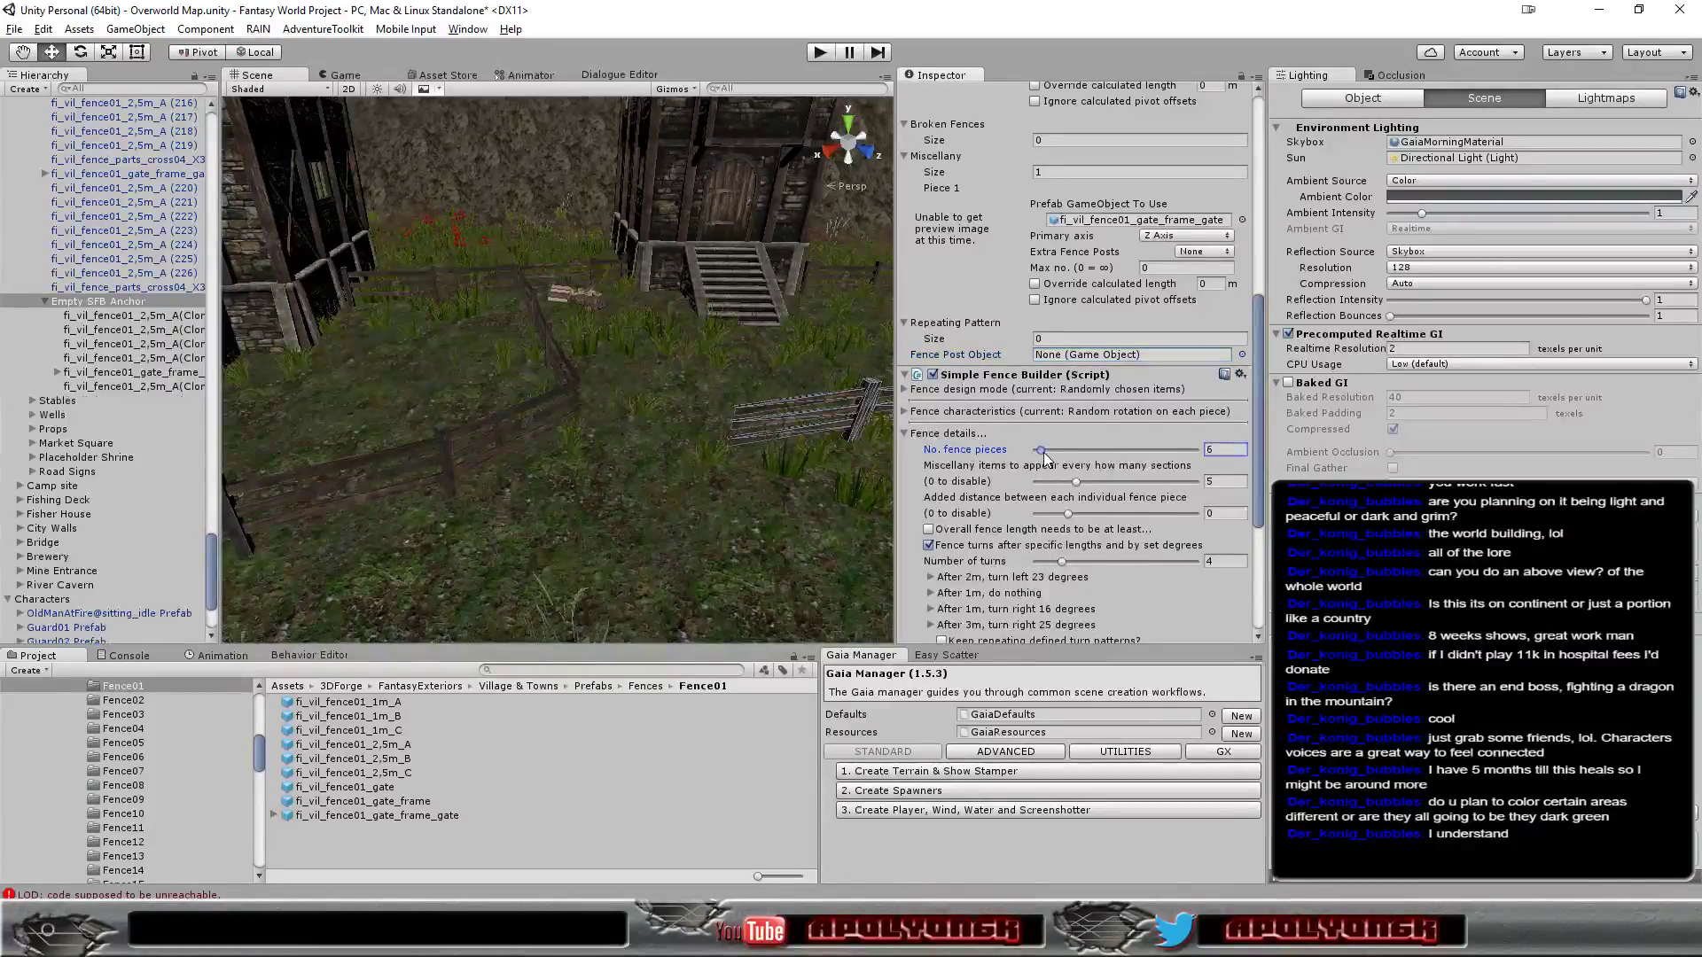
left_click_drag(1043, 453, 1042, 449)
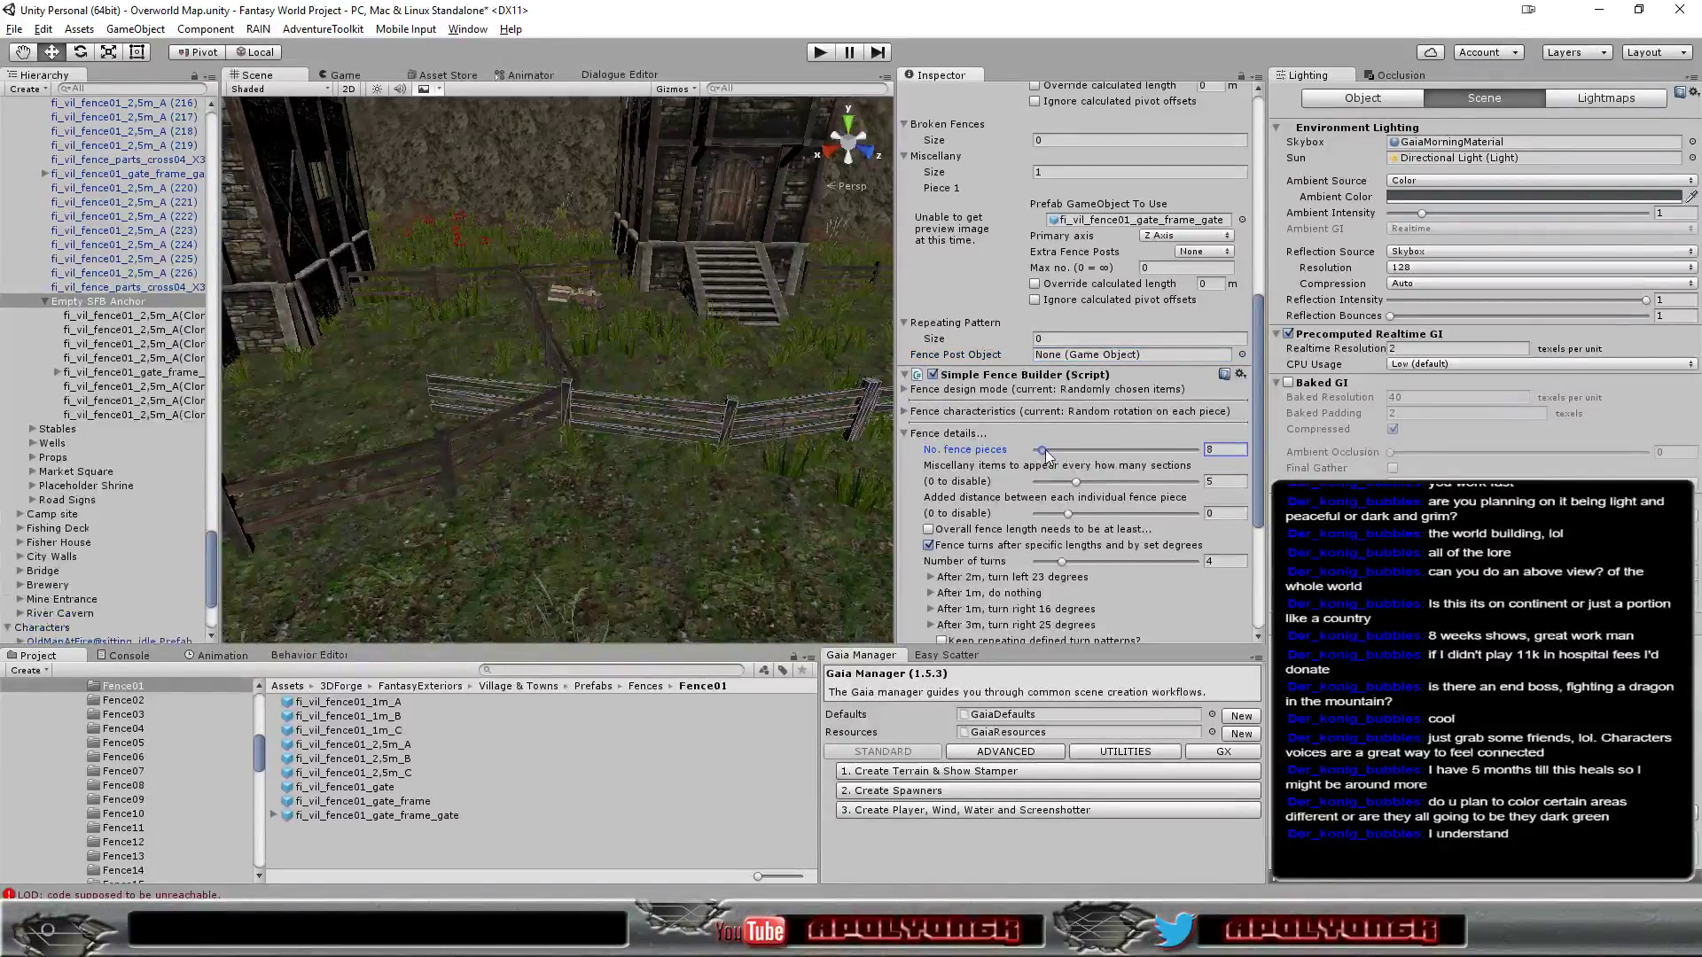
scroll(640, 492, "down", 5)
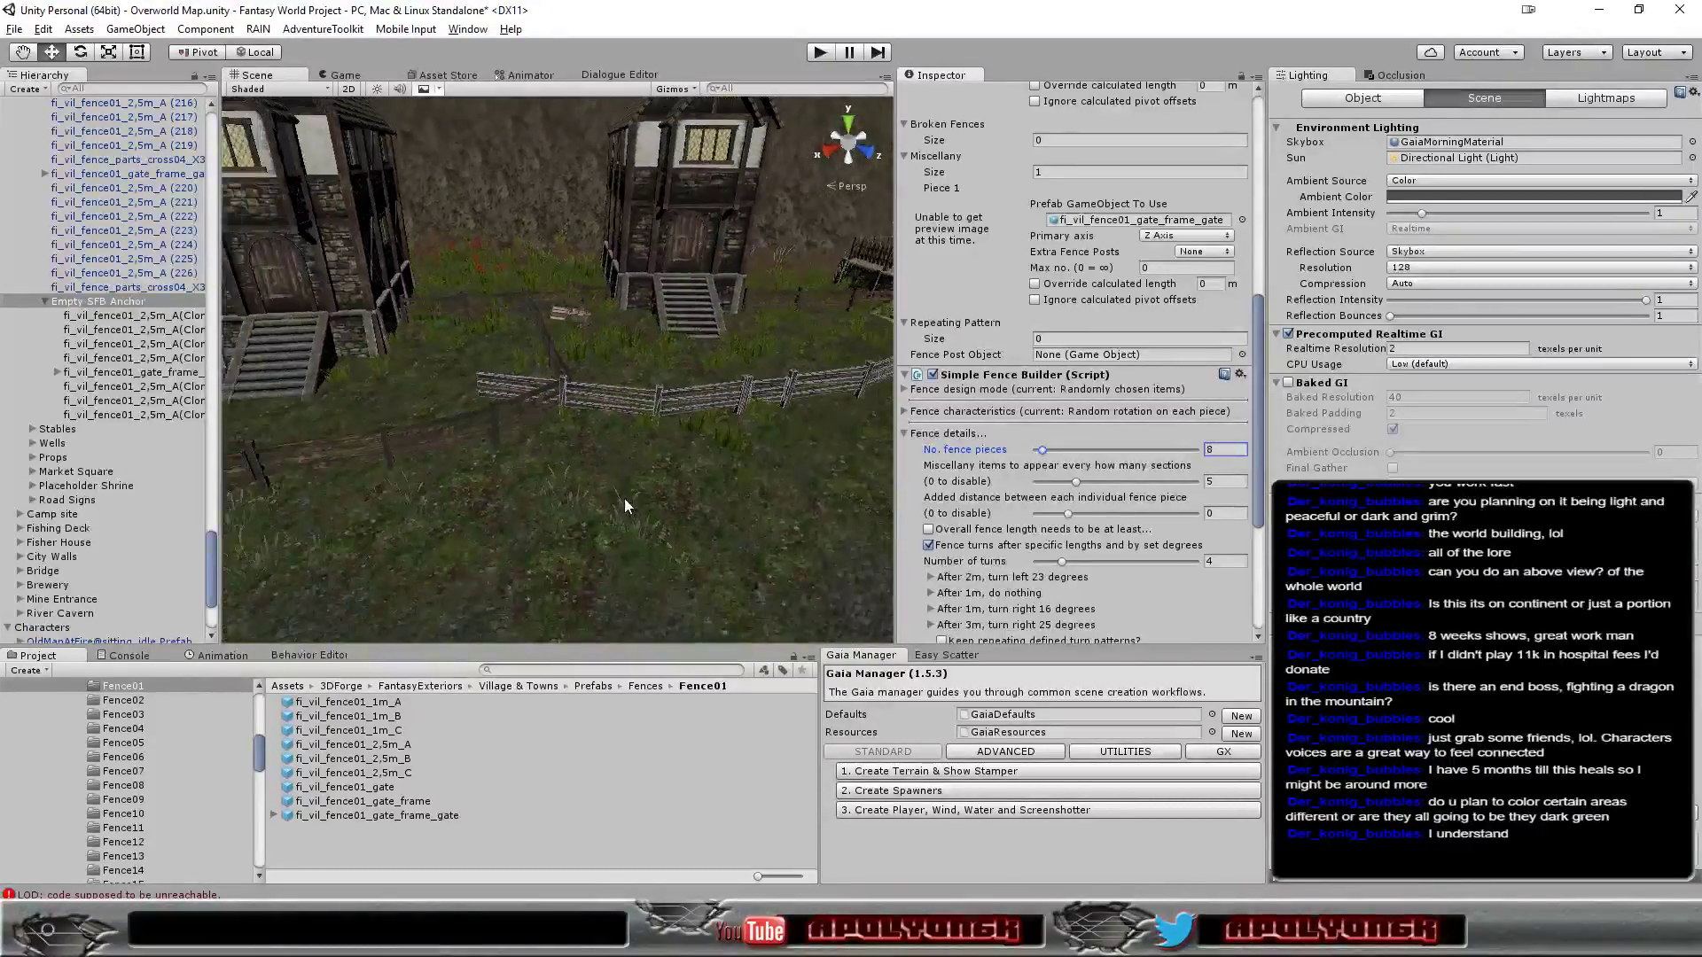
mouse_move(640, 492)
left_mouse_down("alt")
mouse_move(603, 456)
mouse_move(731, 517)
left_mouse_up("alt")
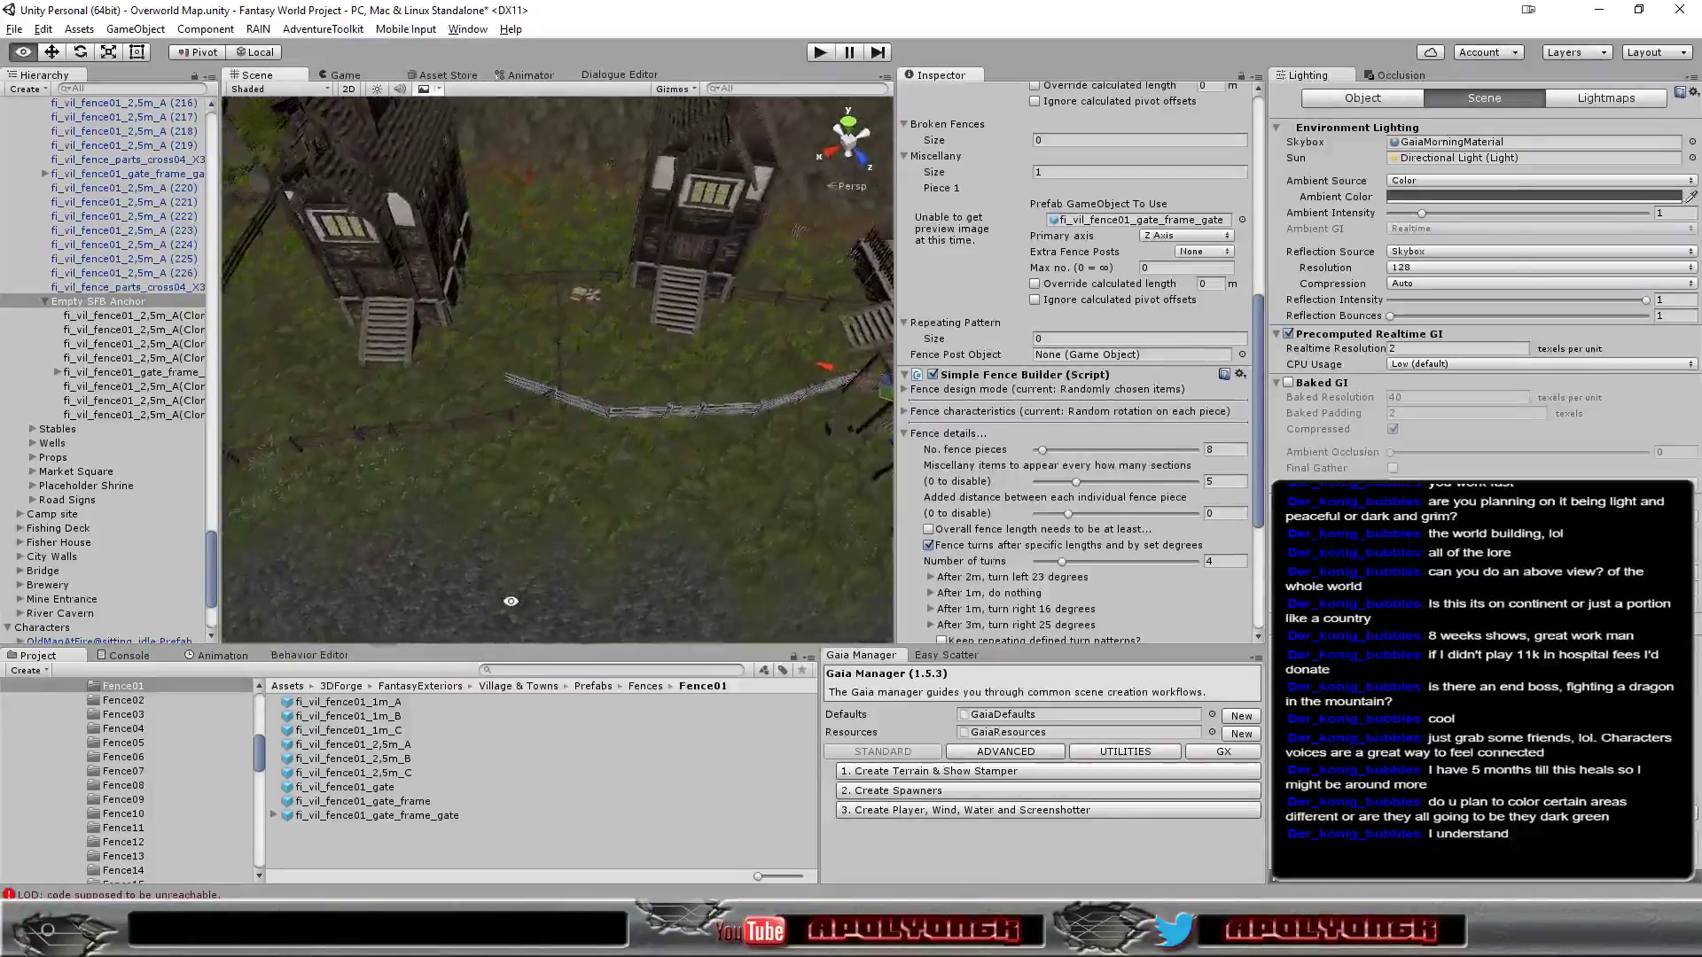
left_click_drag(731, 517, 532, 604, "alt")
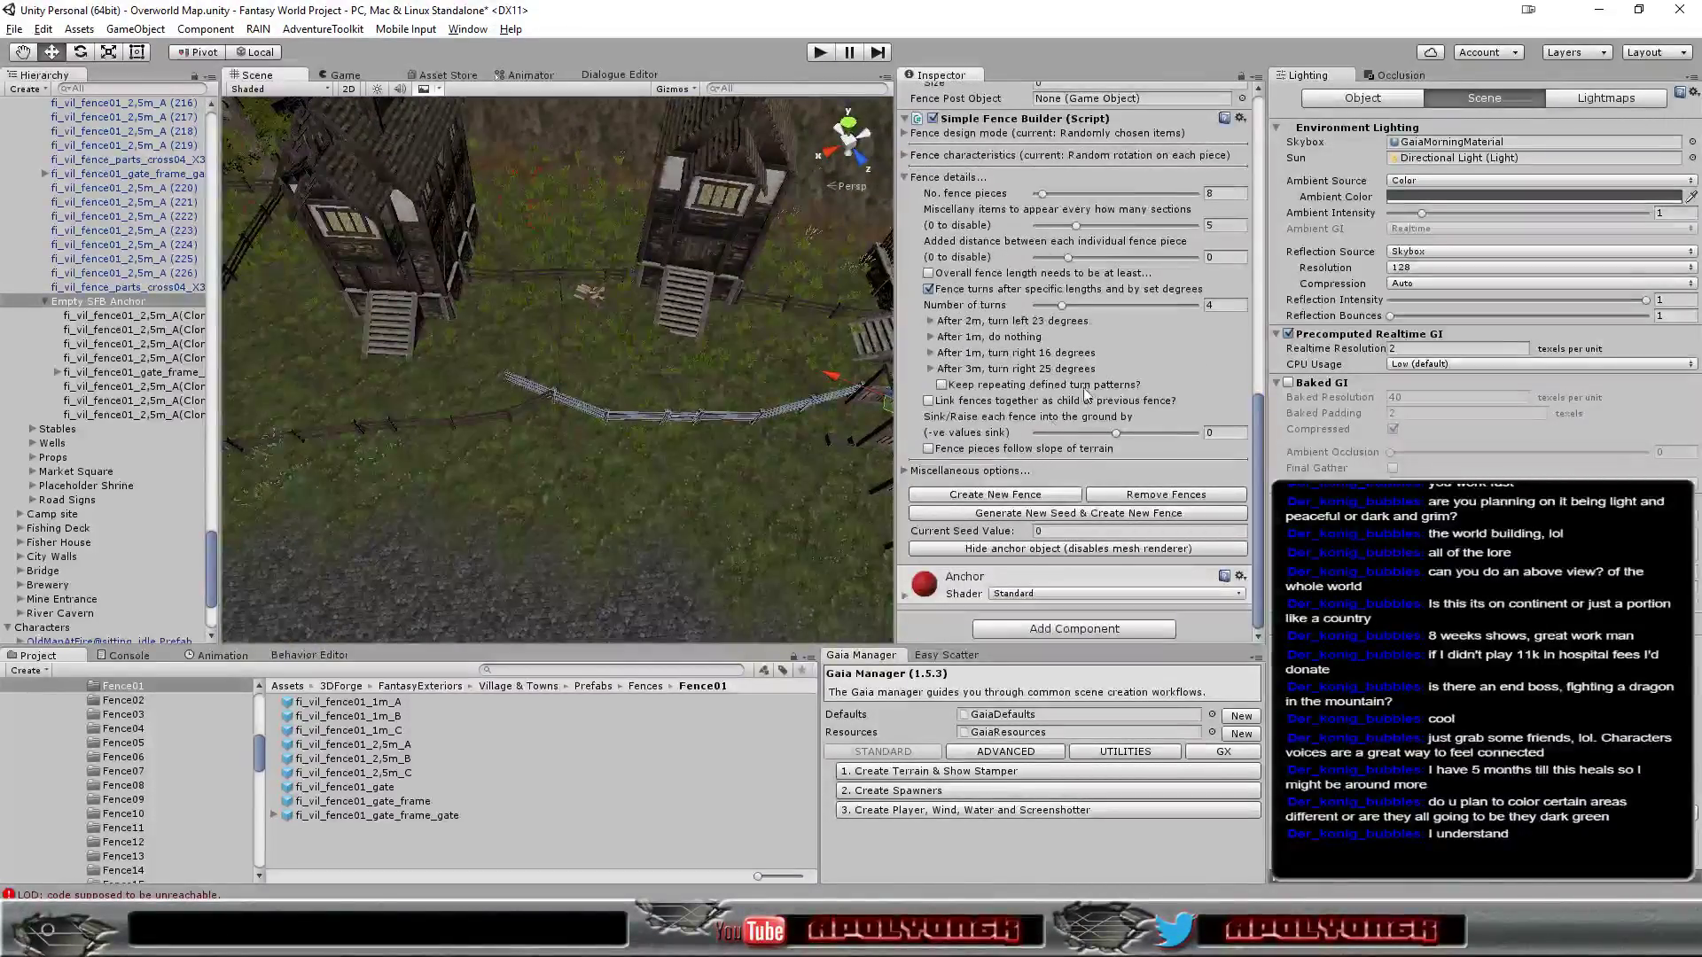
Change the after-3m turn to a 2-degree left turn (Turn by -2)
left_click(931, 369)
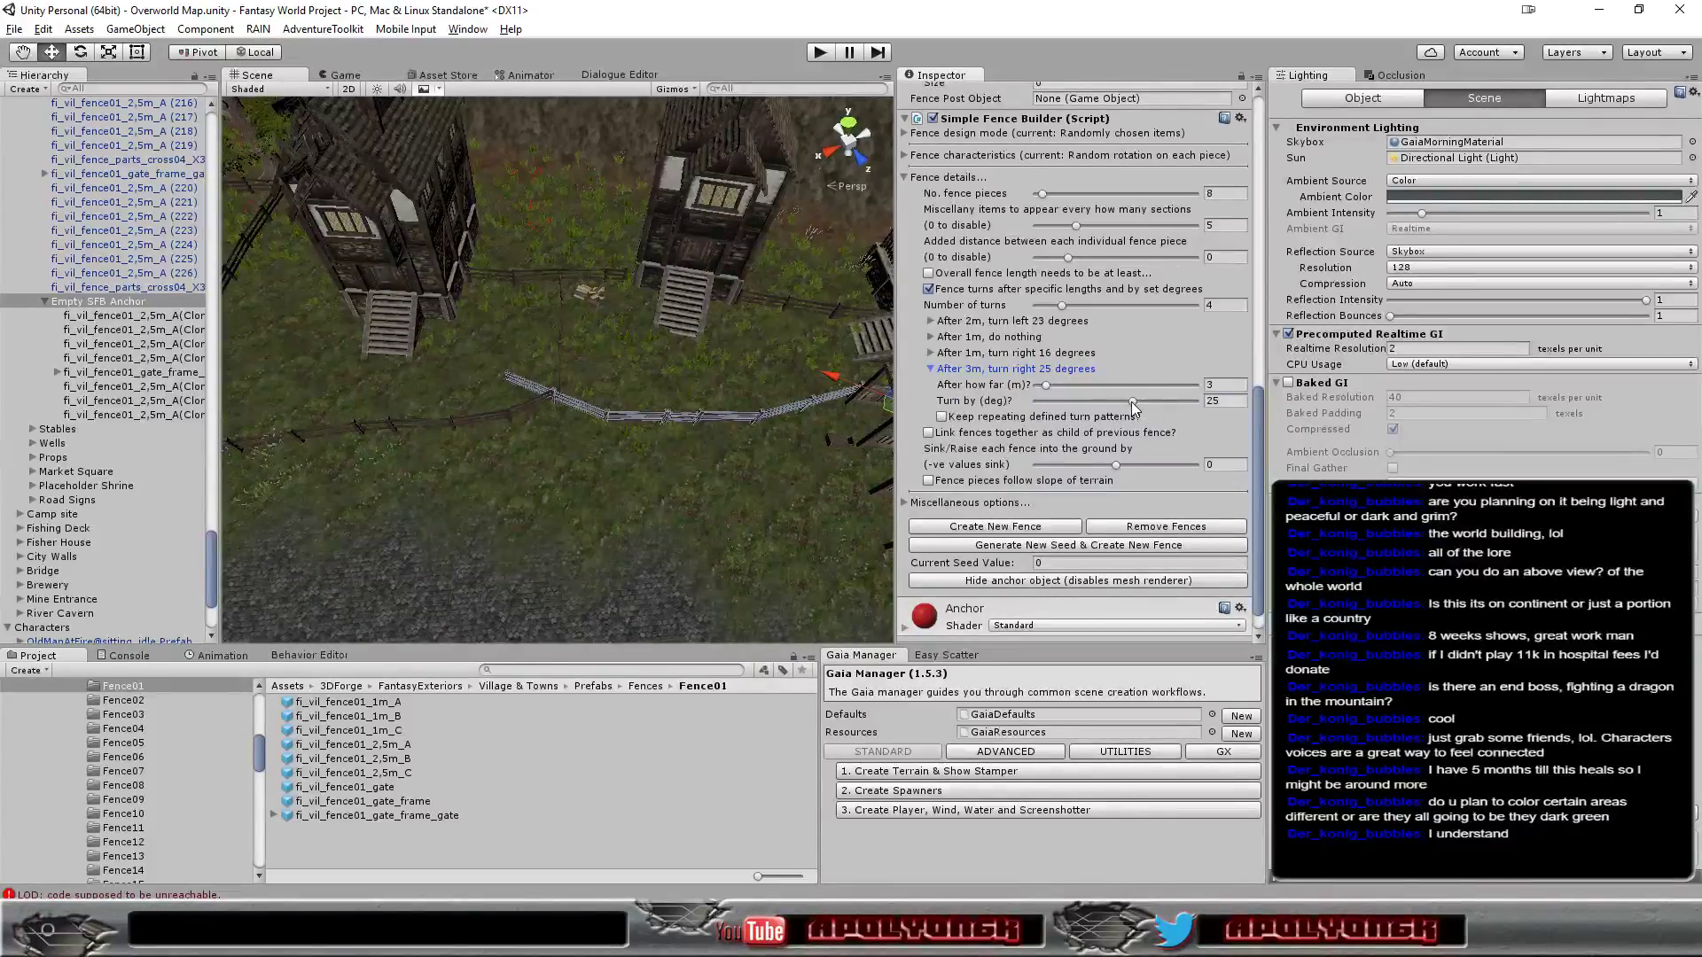
left_click_drag(1140, 403, 1132, 406)
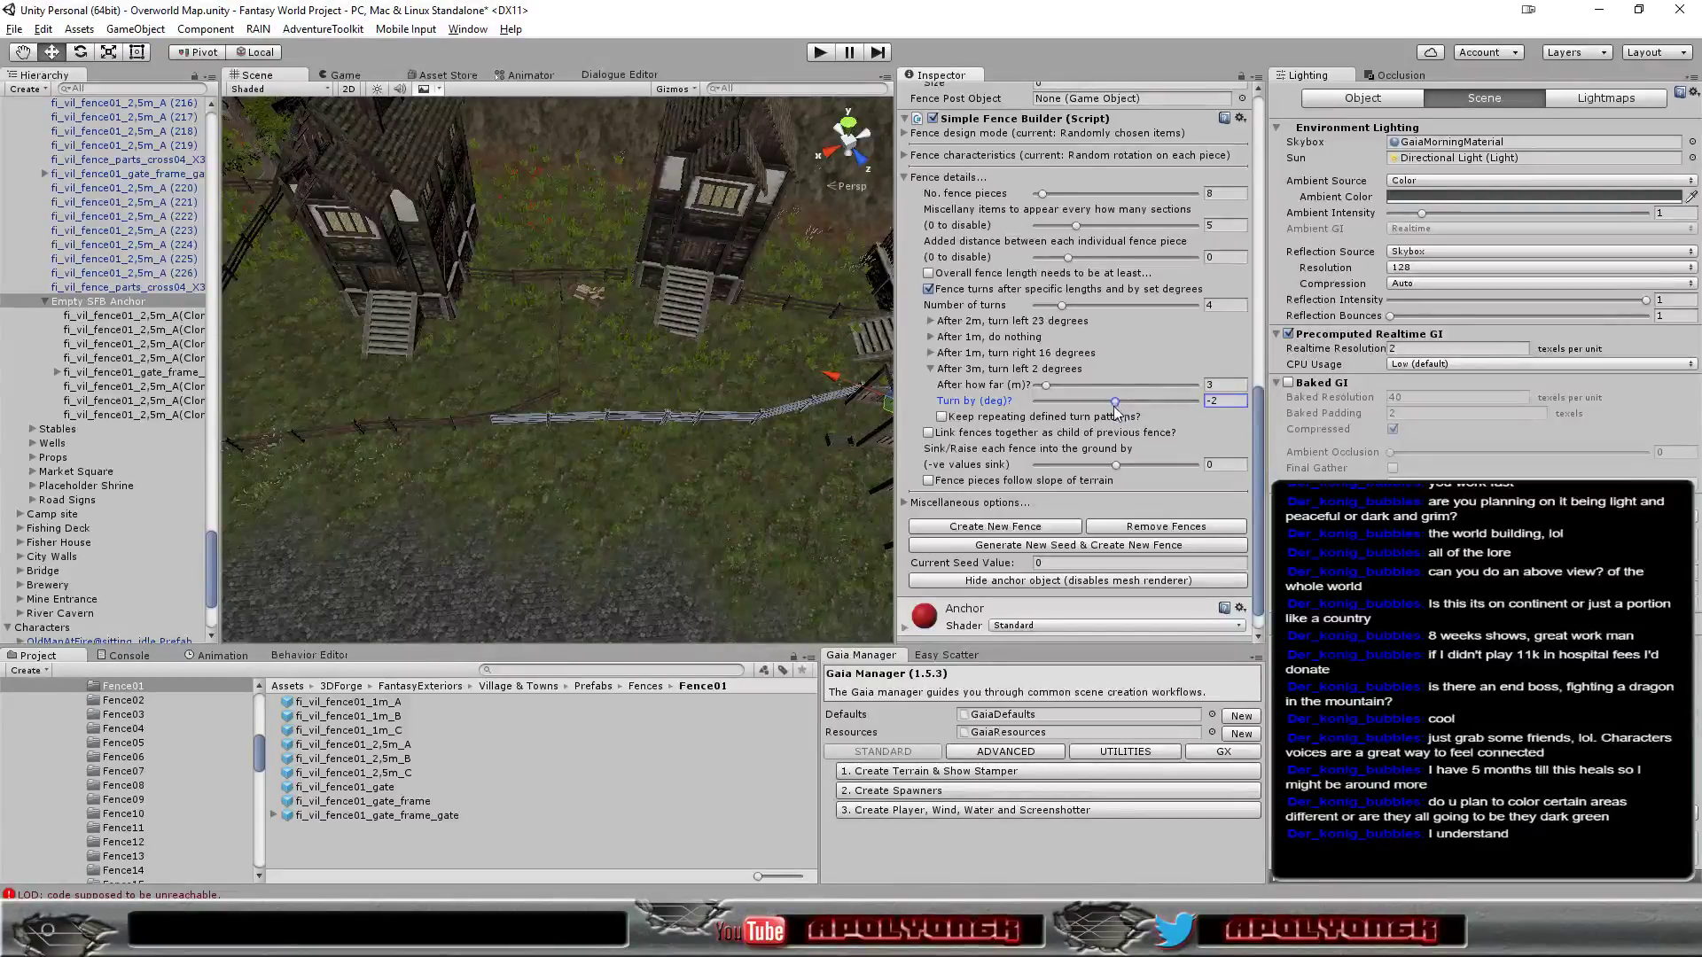
mouse_move(571, 489)
left_mouse_down("alt")
mouse_move(589, 338)
mouse_move(637, 323)
left_mouse_up("alt")
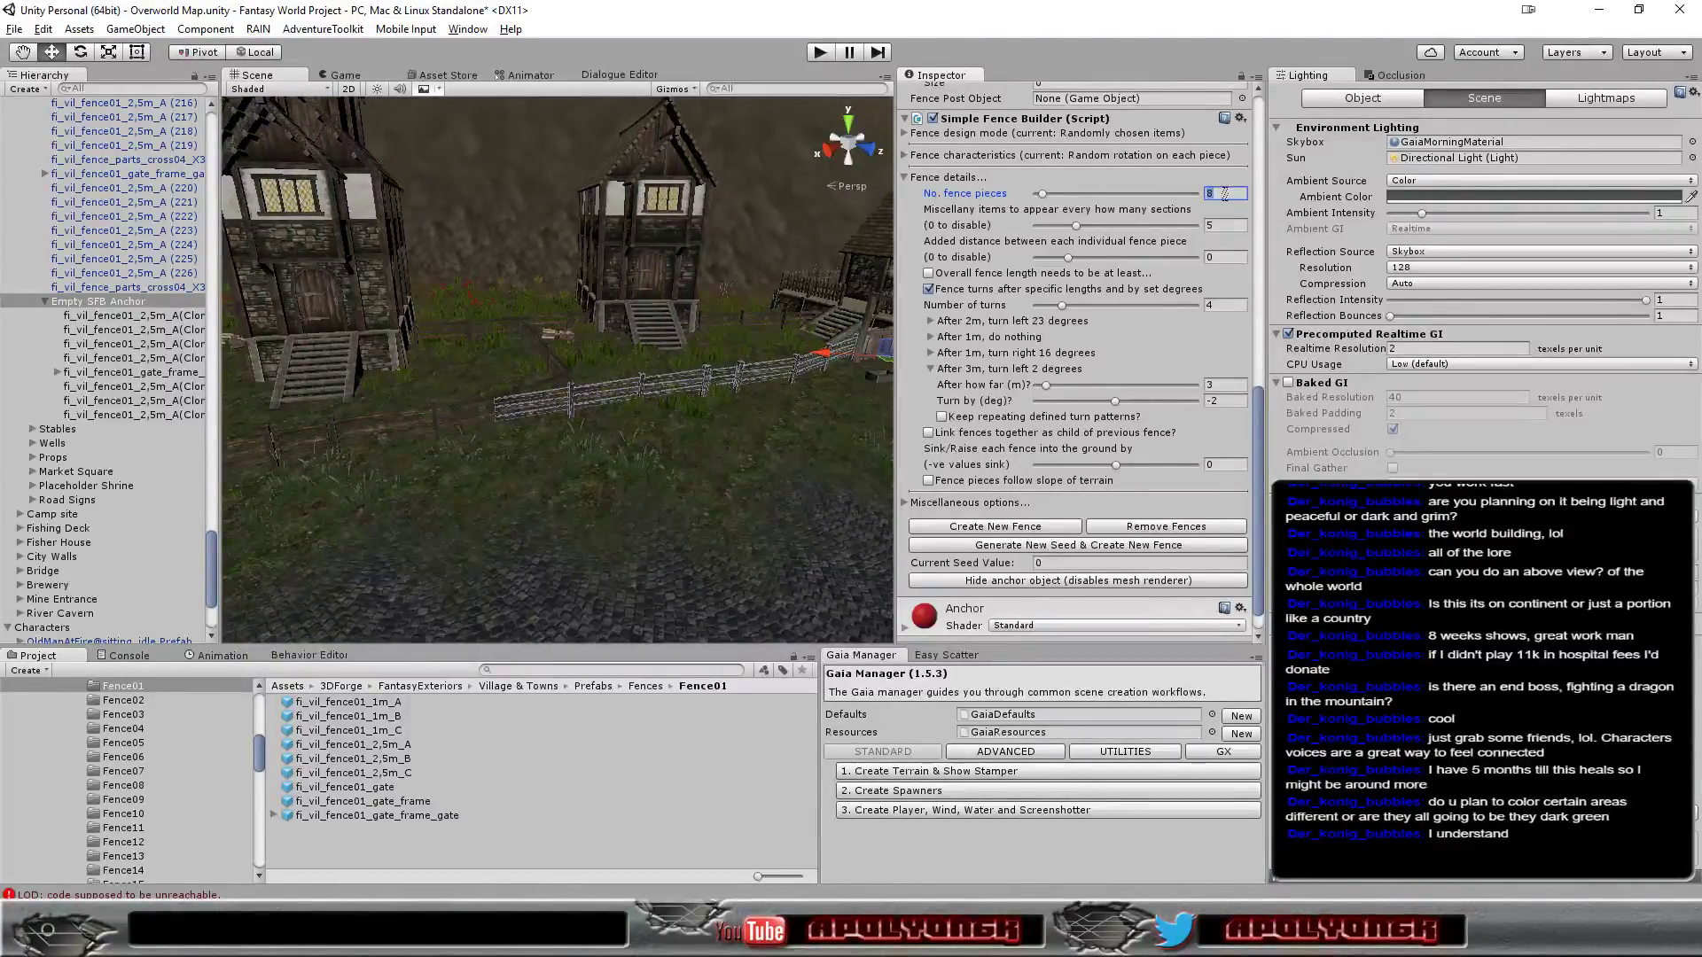
Enter 15 as the number of fence pieces and view the longer fence from above
type("15")
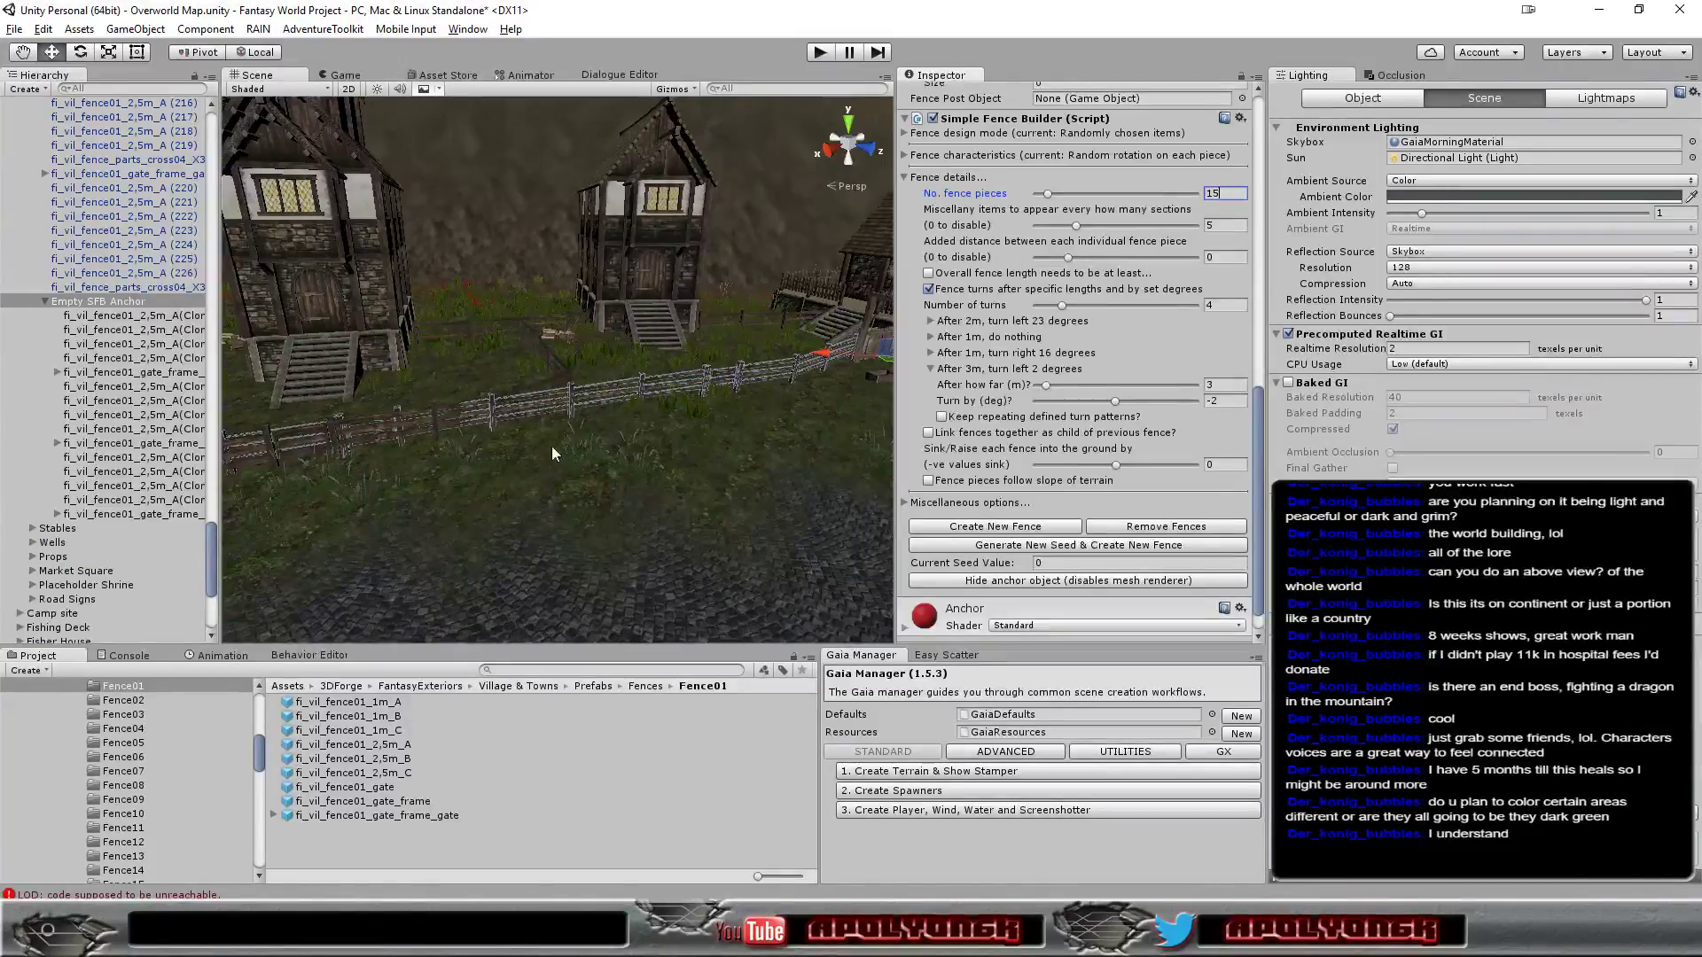
mouse_move(552, 452)
left_mouse_down("alt")
mouse_move(445, 478)
mouse_move(788, 440)
mouse_move(411, 528)
mouse_move(735, 503)
mouse_move(473, 498)
mouse_move(425, 408)
mouse_move(665, 455)
mouse_move(637, 488)
mouse_move(667, 496)
mouse_move(638, 500)
left_mouse_up("alt")
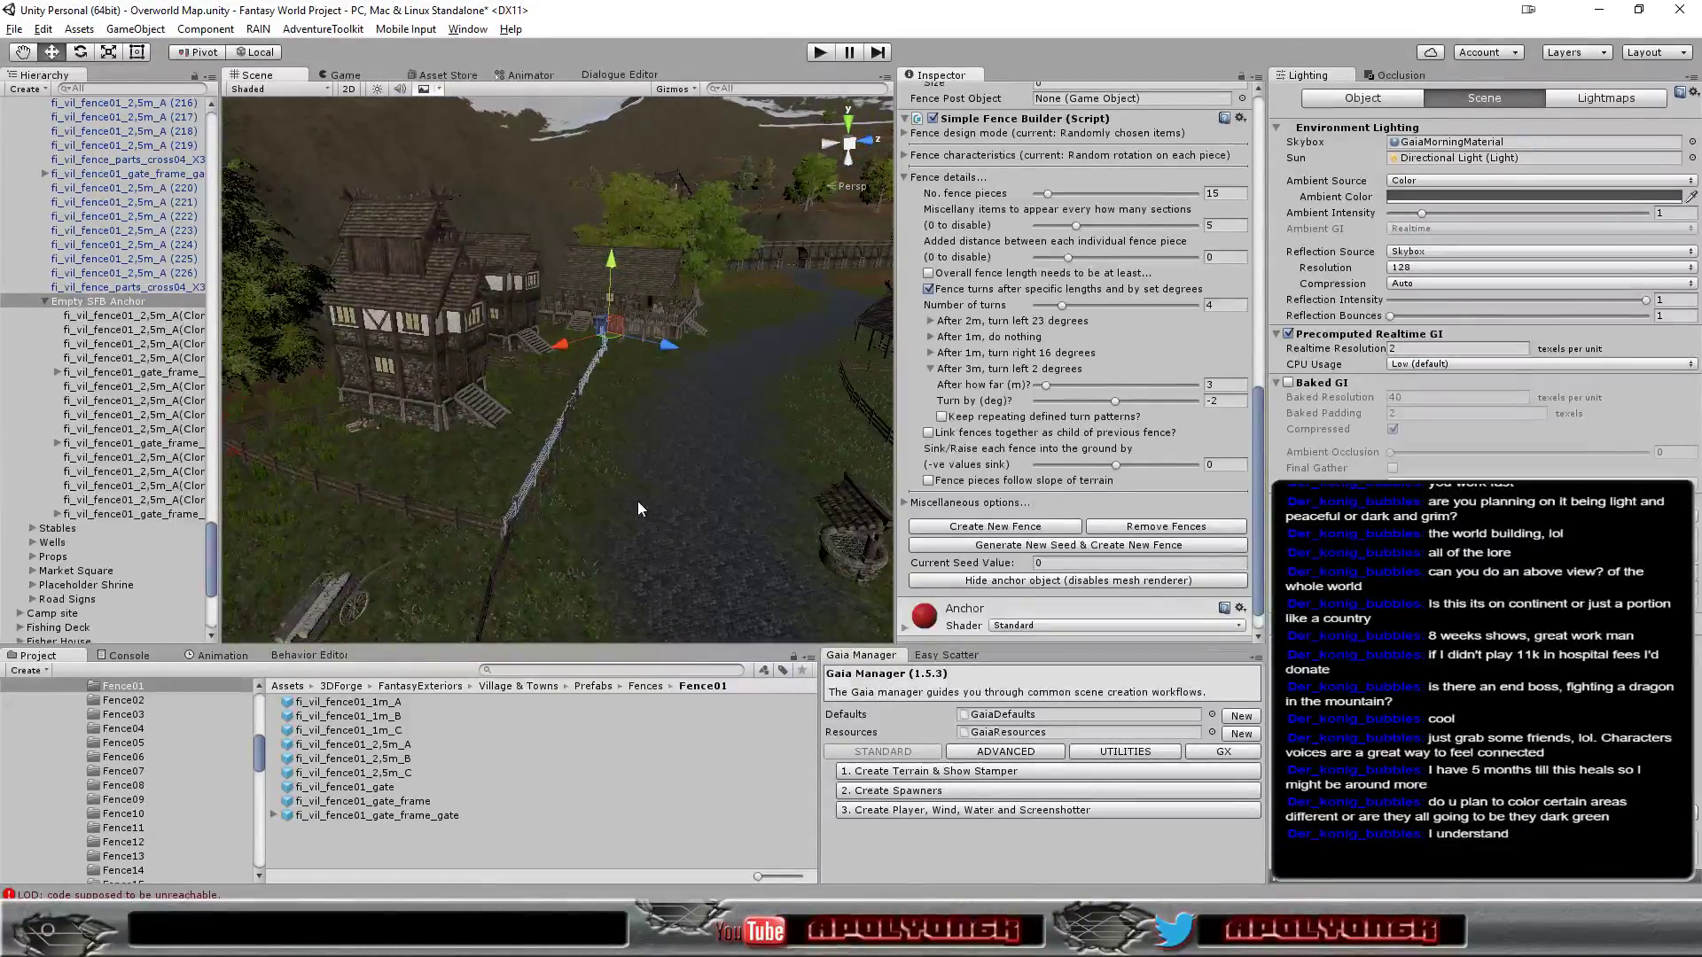
Orbit and zoom down to ground level alongside the houses and the winding fence
mouse_move(639, 507)
left_mouse_down("alt")
mouse_move(676, 423)
mouse_move(622, 417)
mouse_move(647, 538)
left_mouse_up("alt")
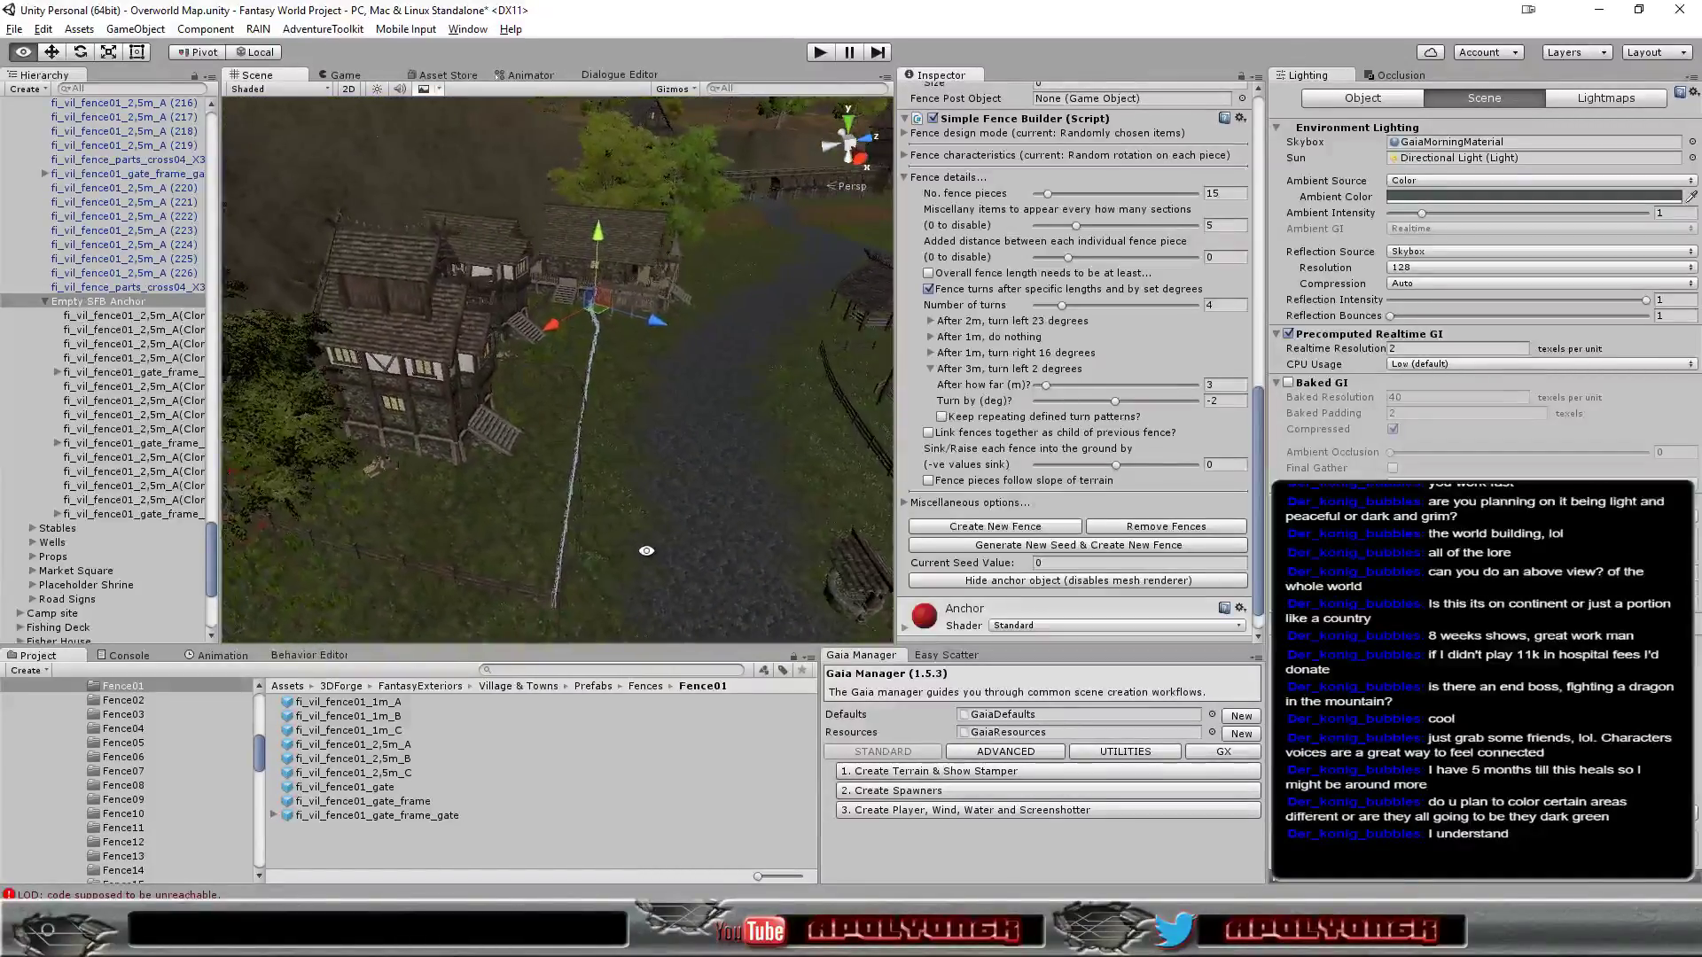
mouse_move(647, 538)
left_mouse_down("alt")
mouse_move(677, 477)
mouse_move(541, 351)
mouse_move(320, 456)
mouse_move(422, 438)
left_mouse_up("alt")
scroll(677, 477, "up", 3)
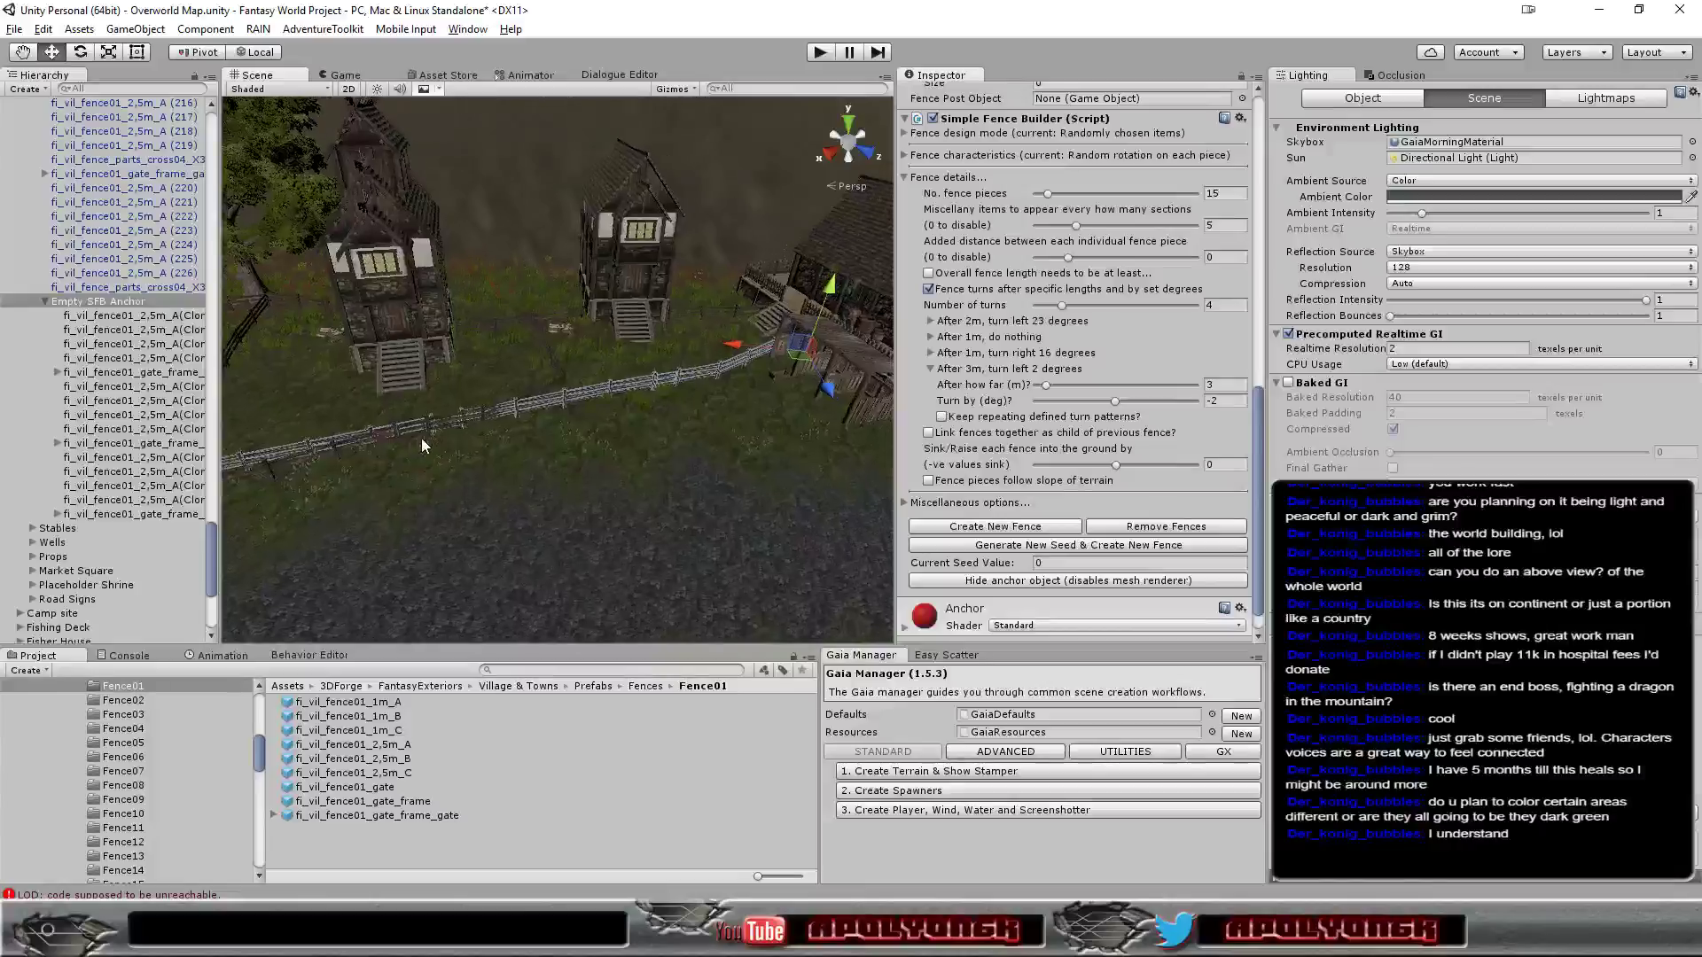
scroll(422, 438, "up", 5)
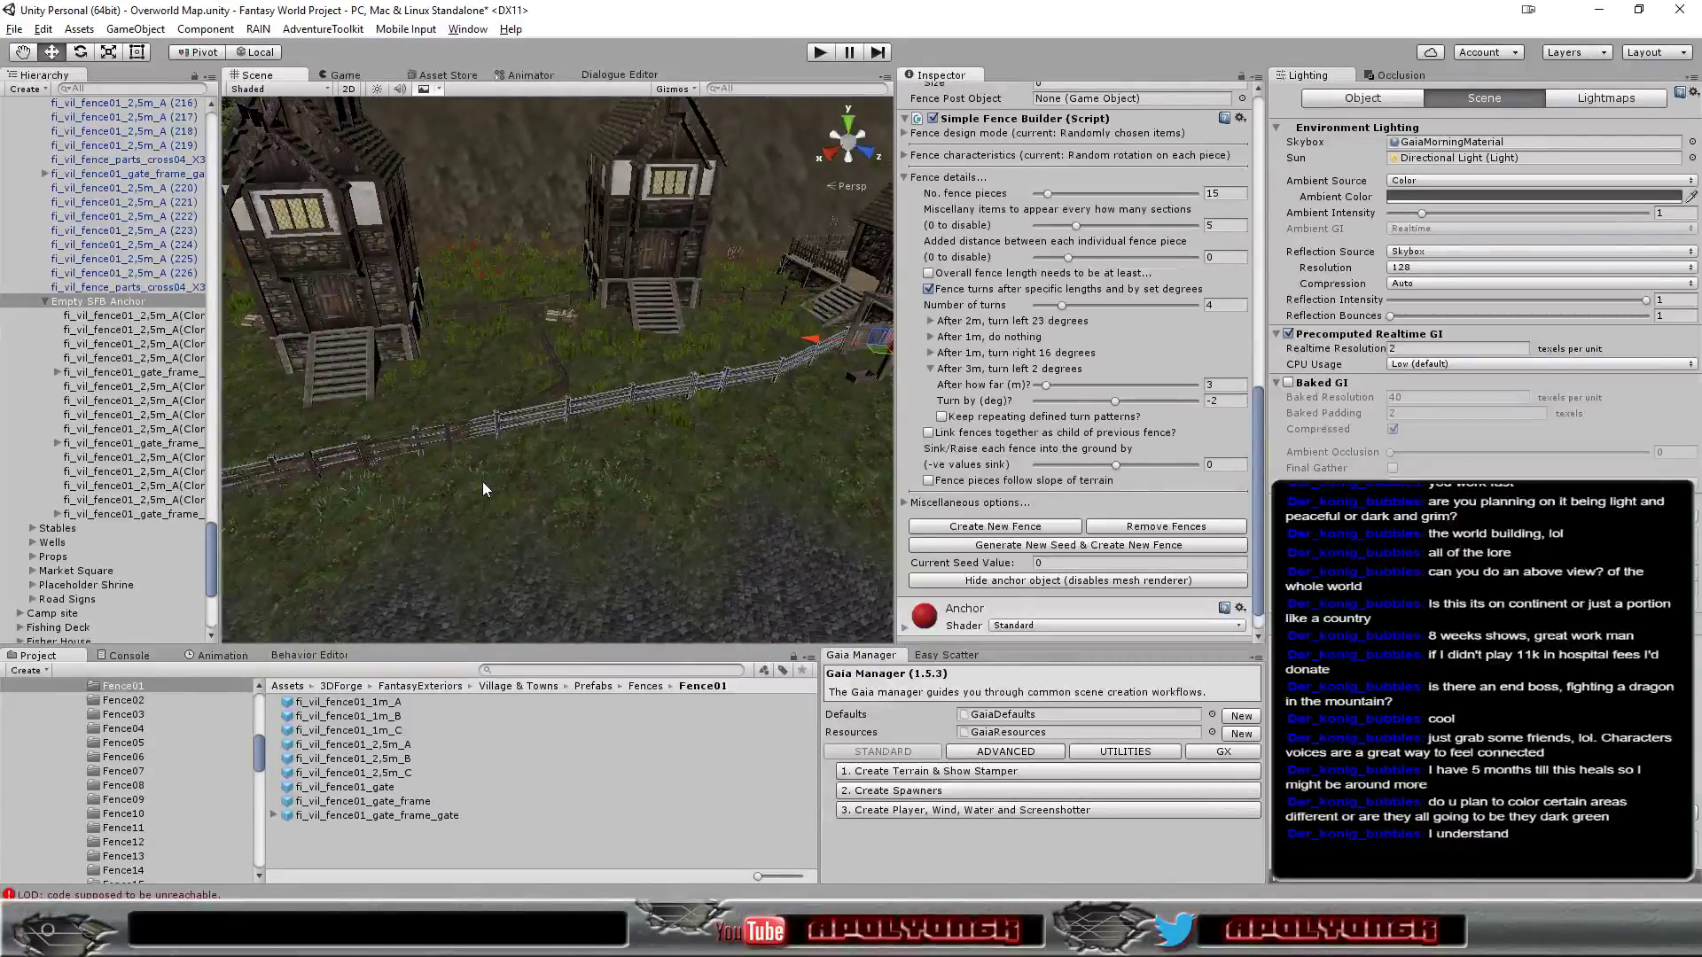
mouse_move(484, 489)
left_mouse_down("alt")
mouse_move(353, 361)
mouse_move(497, 399)
left_mouse_up("alt")
scroll(663, 426, "up", 4)
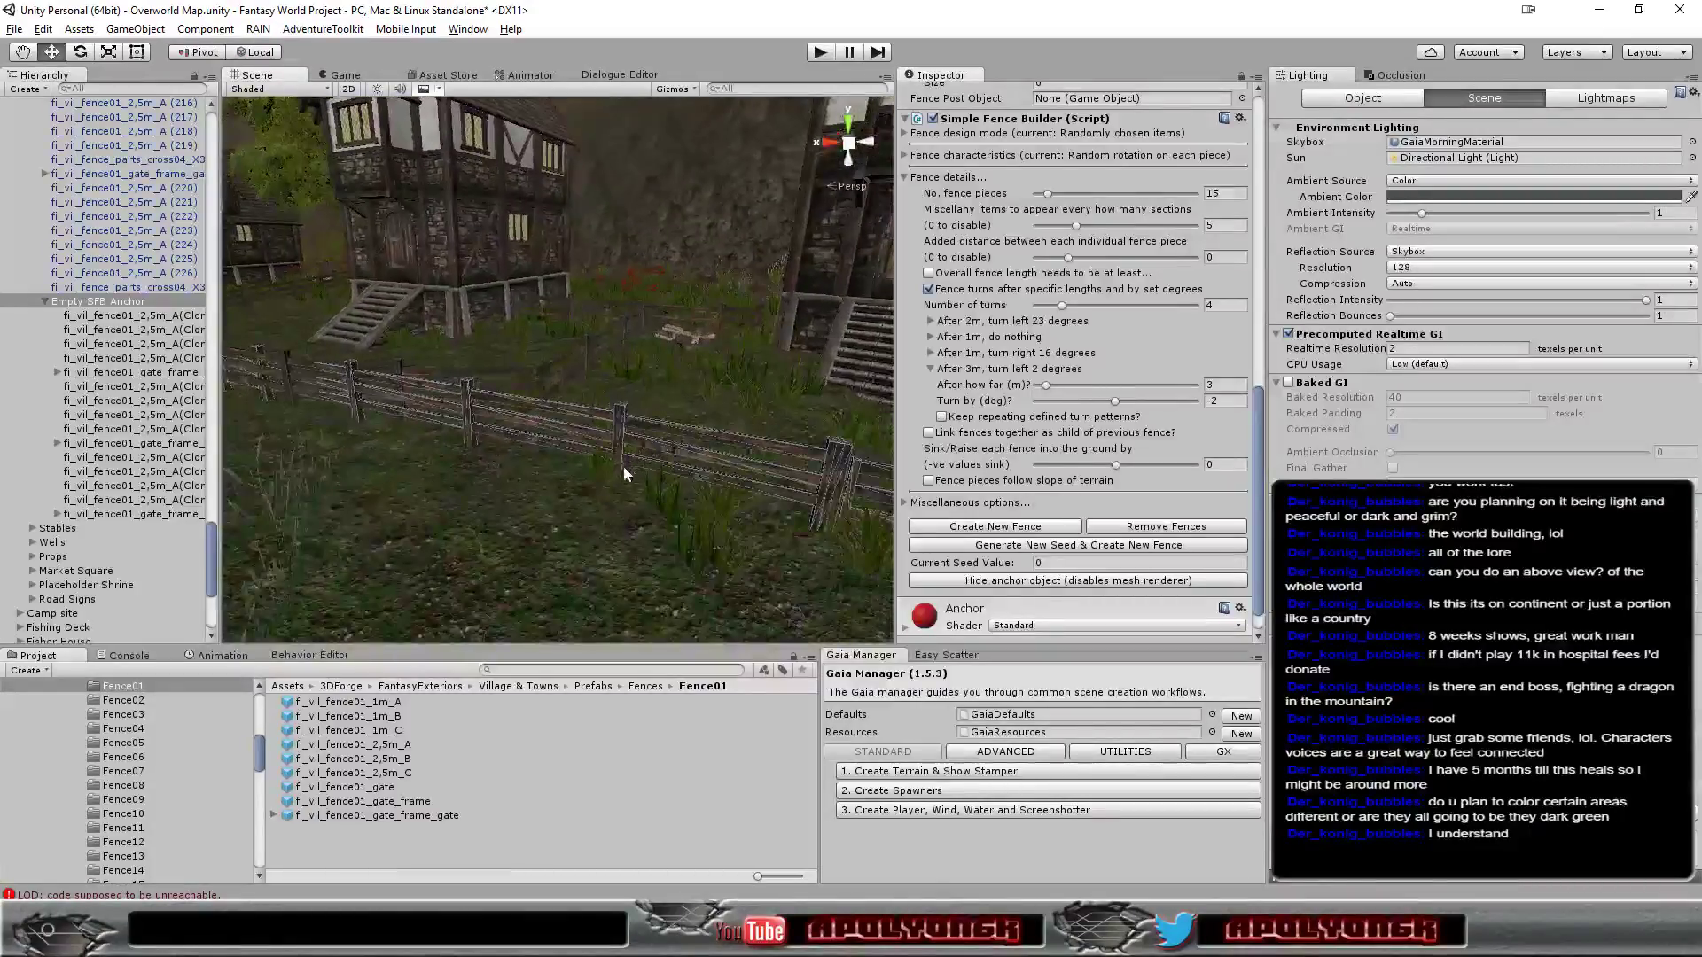
mouse_move(624, 474)
left_mouse_down("alt")
mouse_move(506, 450)
mouse_move(558, 505)
left_mouse_up("alt")
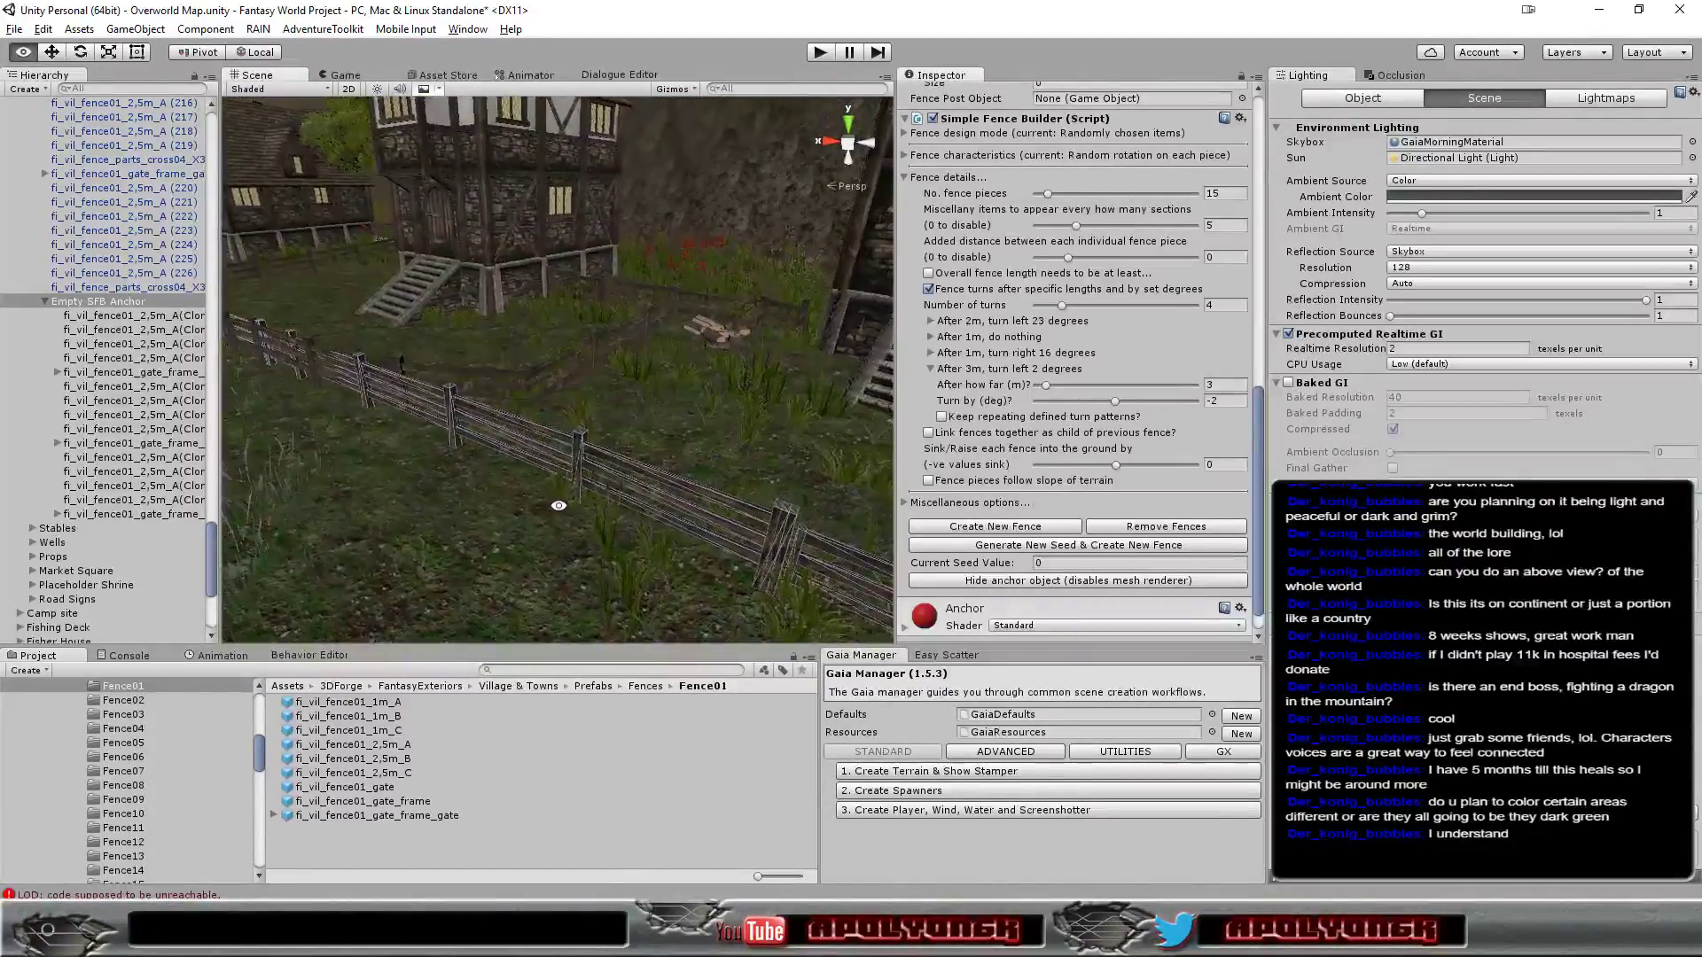
mouse_move(559, 505)
left_mouse_down("alt")
mouse_move(609, 534)
mouse_move(581, 512)
left_mouse_up("alt")
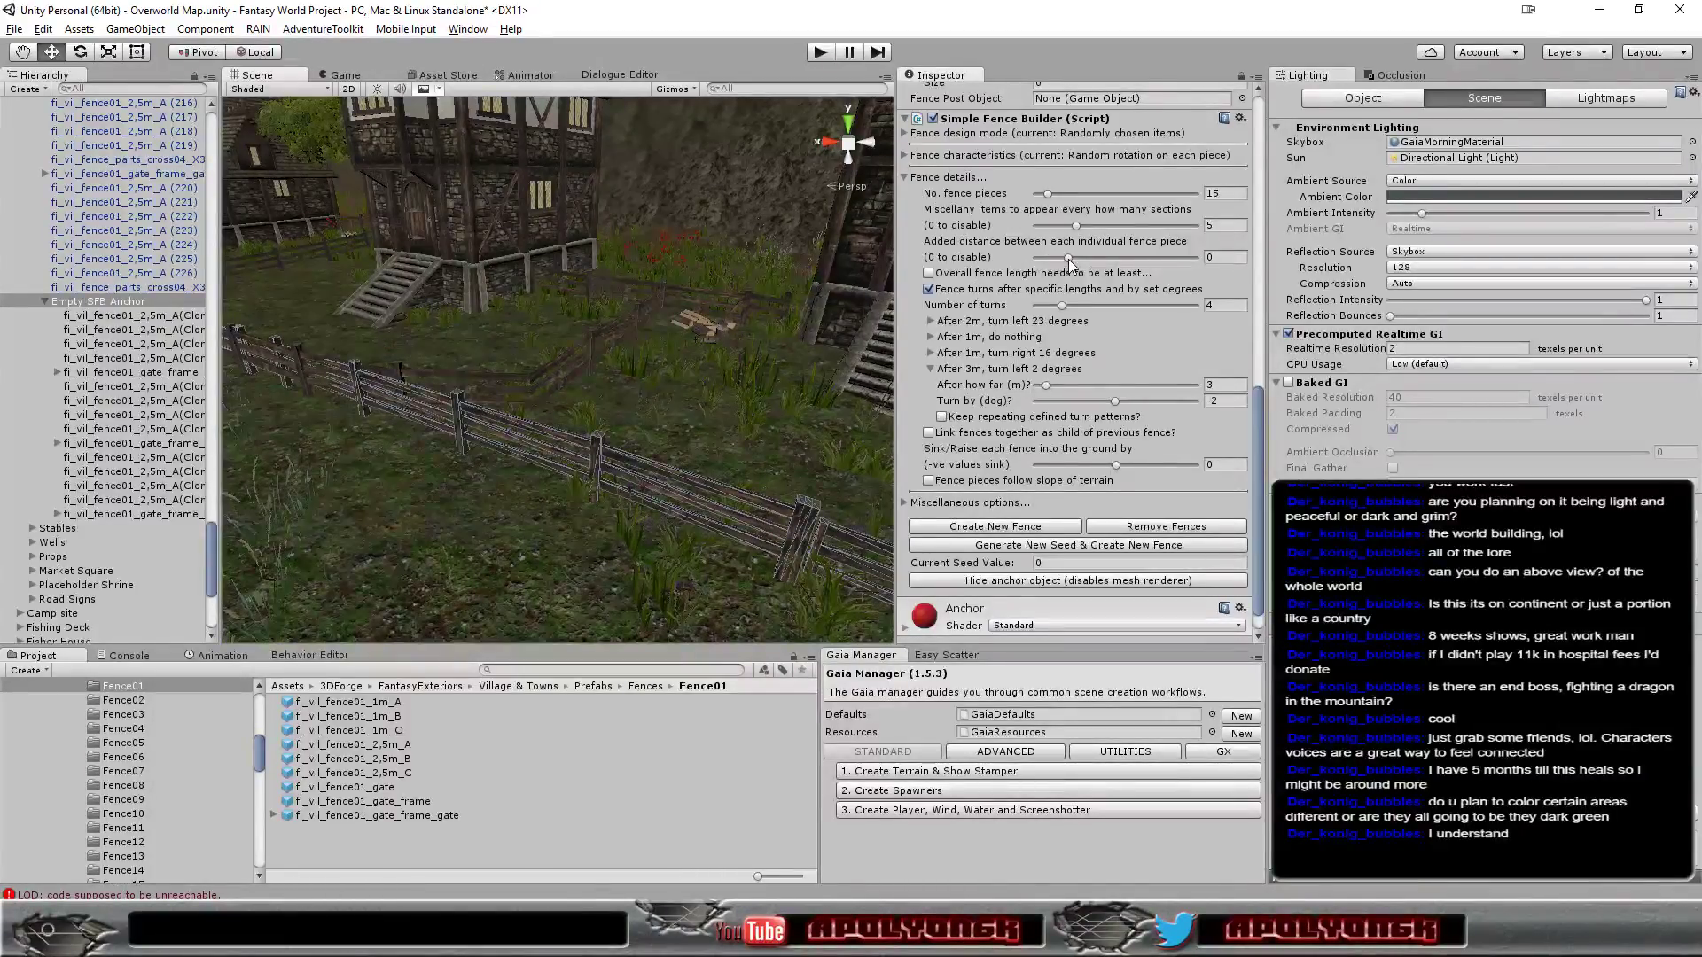
scroll(780, 397, "down", 2)
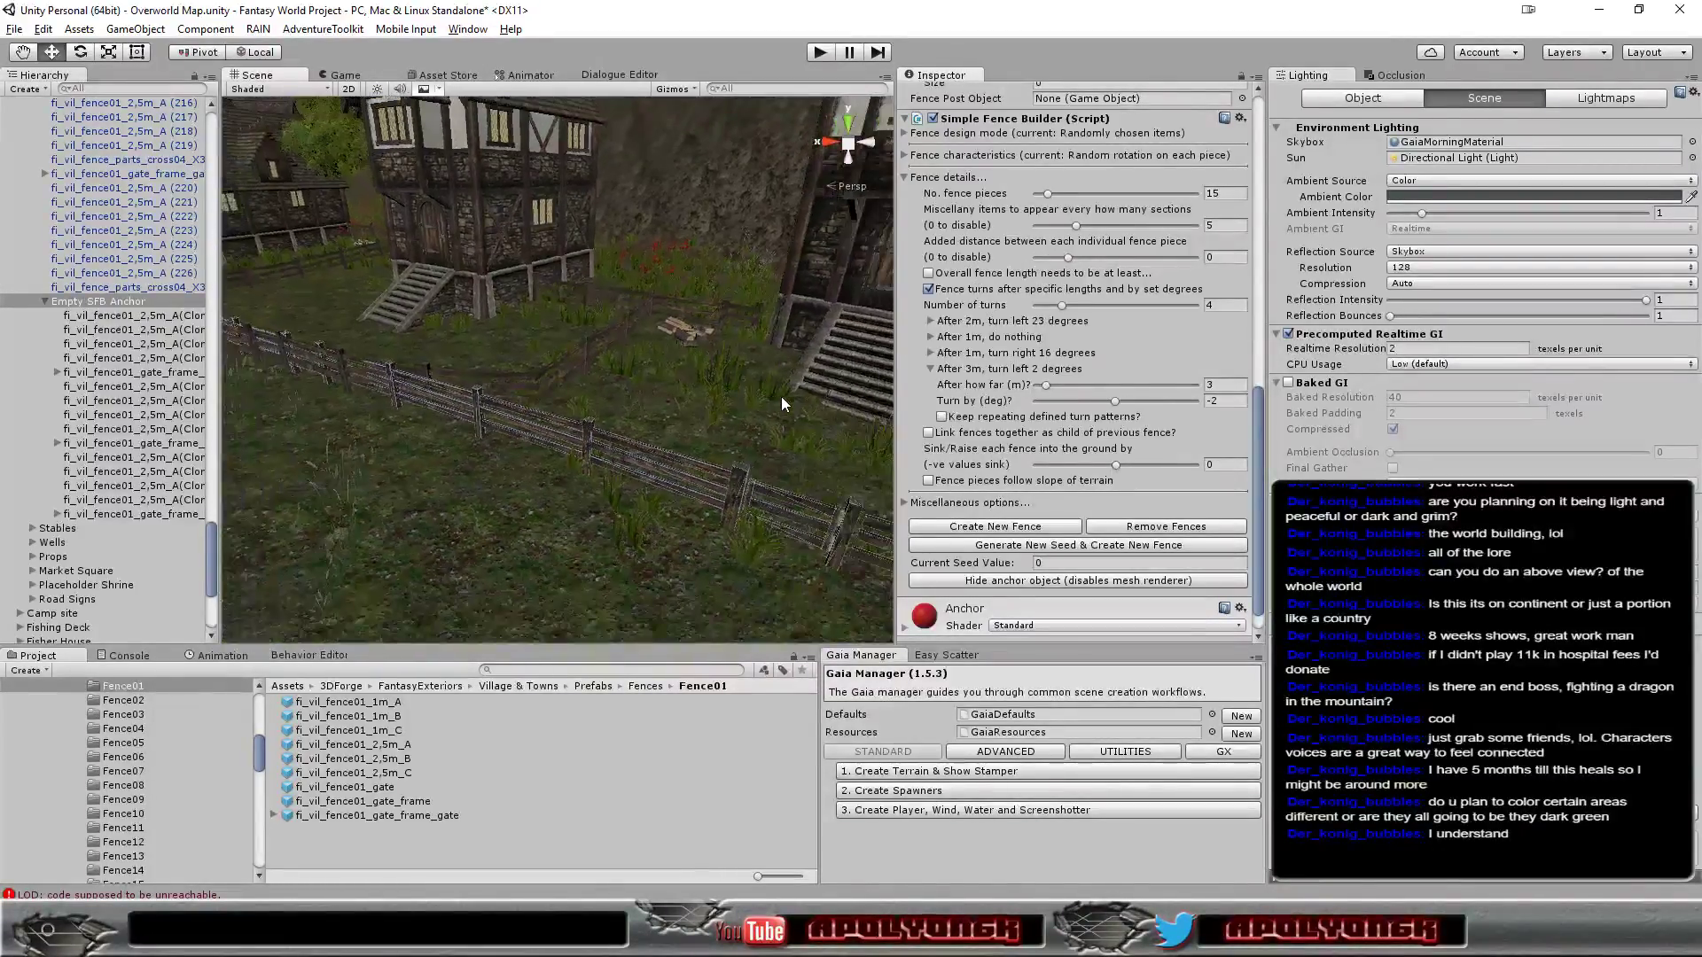
scroll(780, 396, "down", 2)
scroll(780, 397, "down", 2)
Orbit around the house and fence, then clear the selection to view the fence
mouse_move(782, 400)
left_mouse_down("alt")
mouse_move(711, 351)
mouse_move(685, 355)
left_mouse_up("alt")
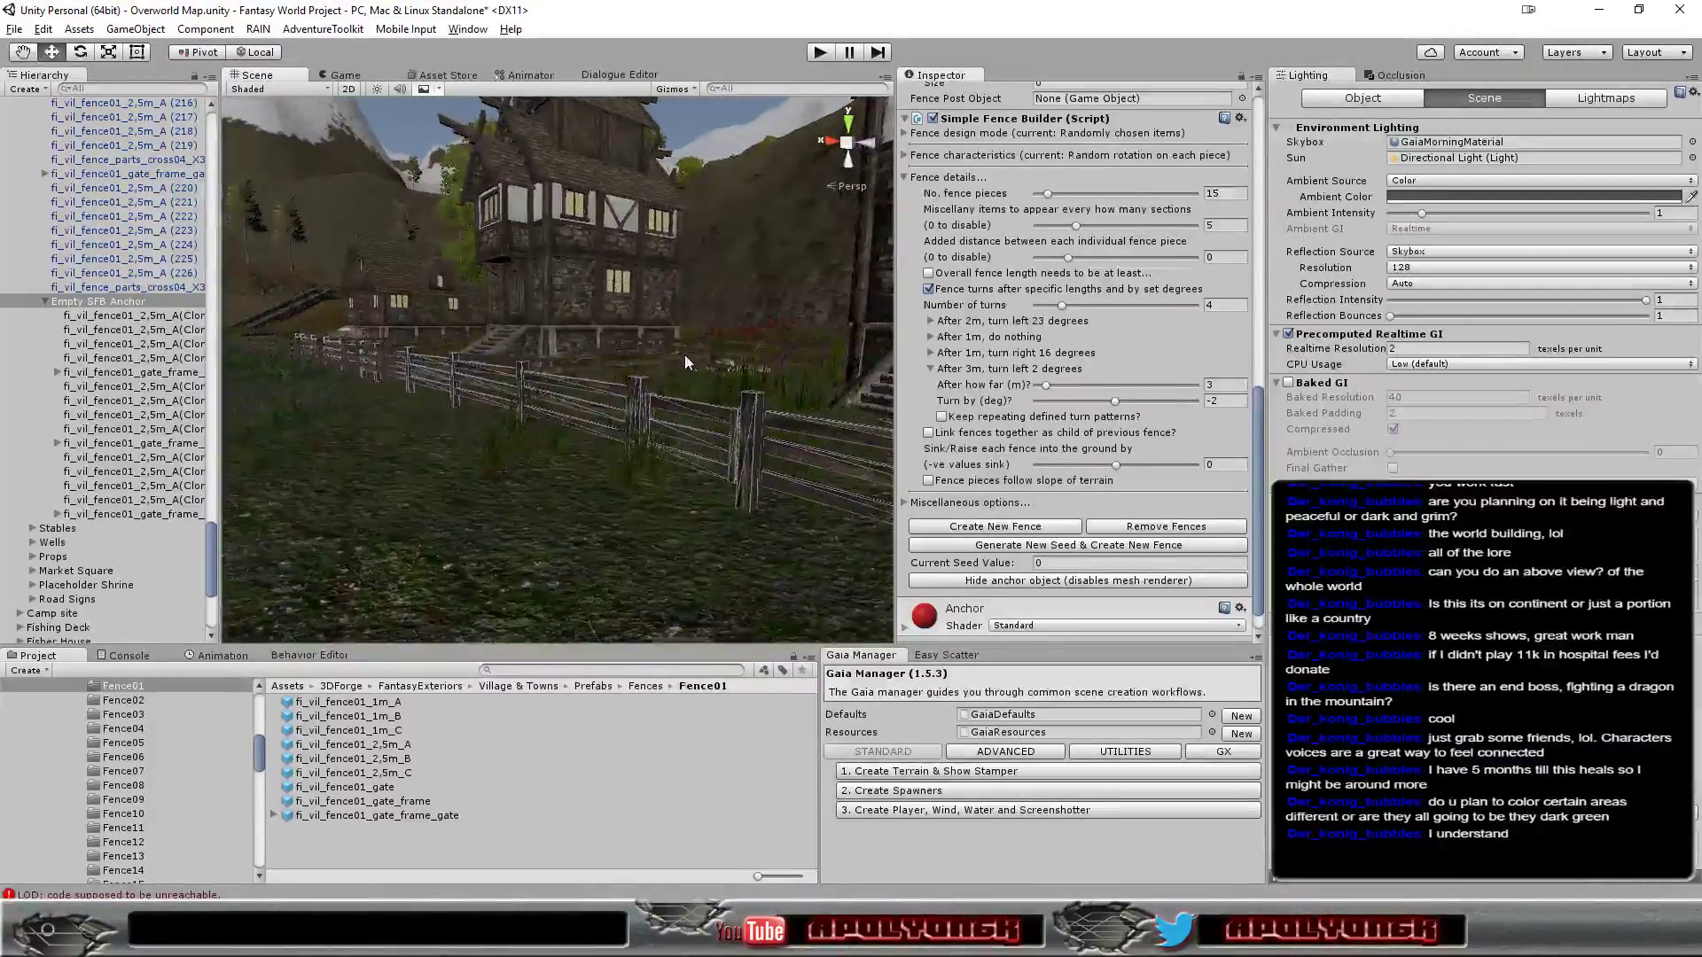
scroll(716, 417, "up", 5)
scroll(718, 419, "up", 1)
scroll(716, 418, "up", 1)
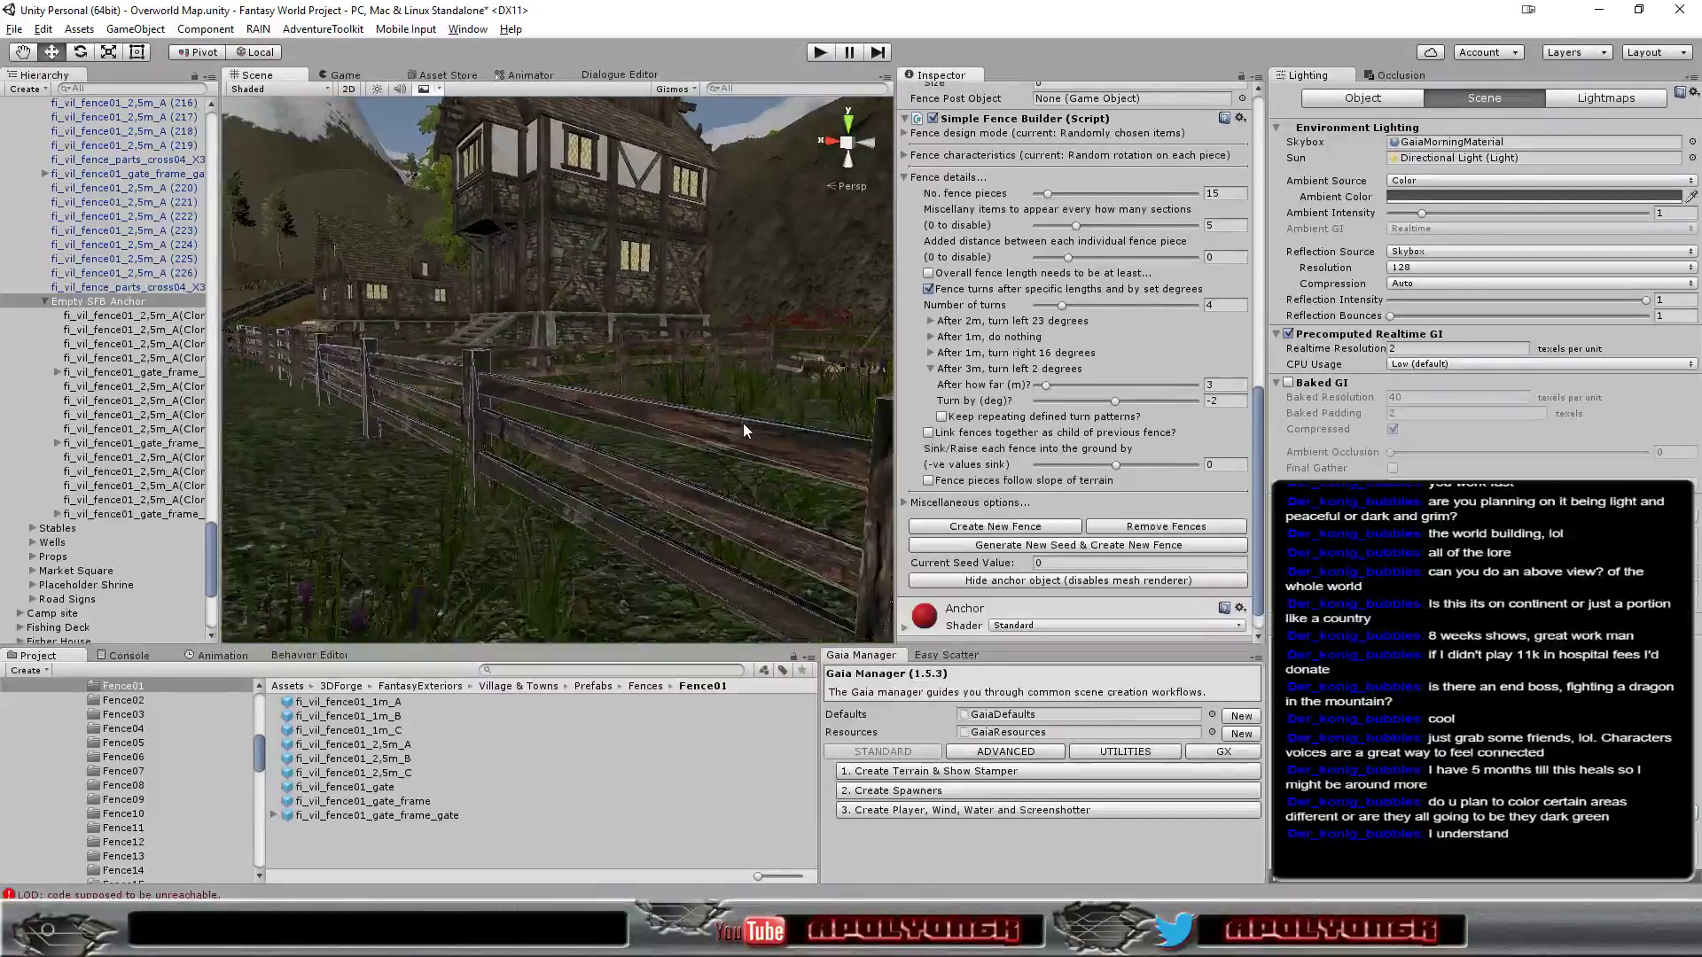
scroll(713, 417, "up", 1)
scroll(711, 418, "up", 2)
left_click_drag(710, 417, 718, 430, "alt")
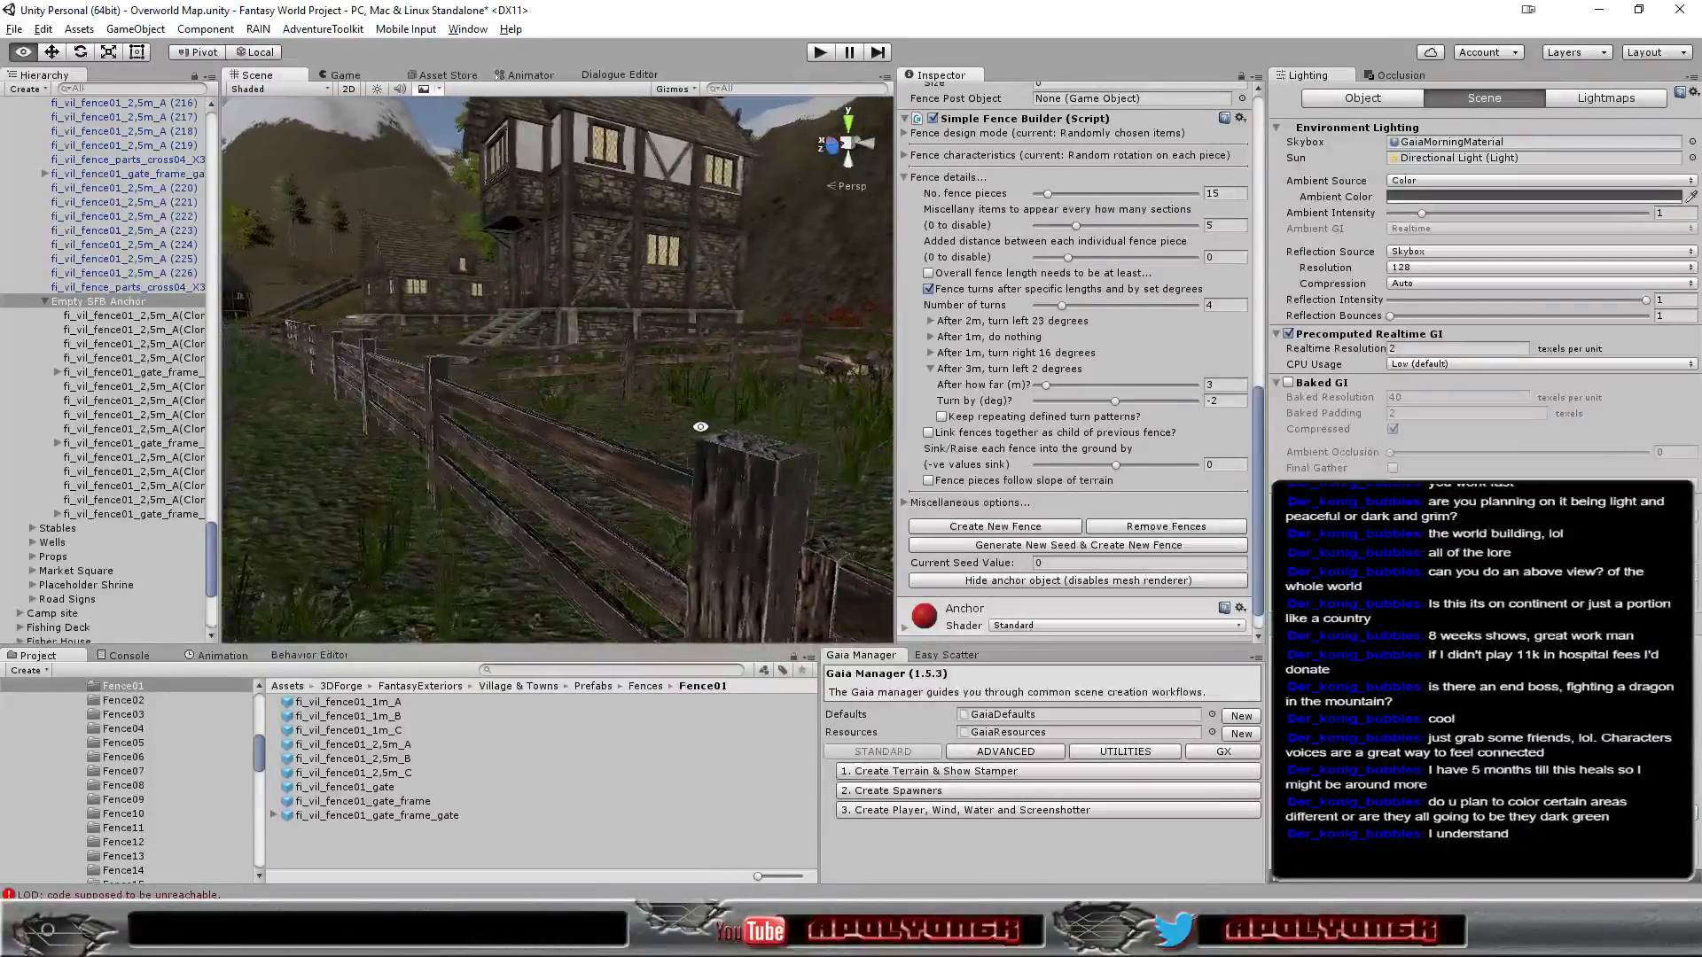
scroll(719, 431, "down", 2)
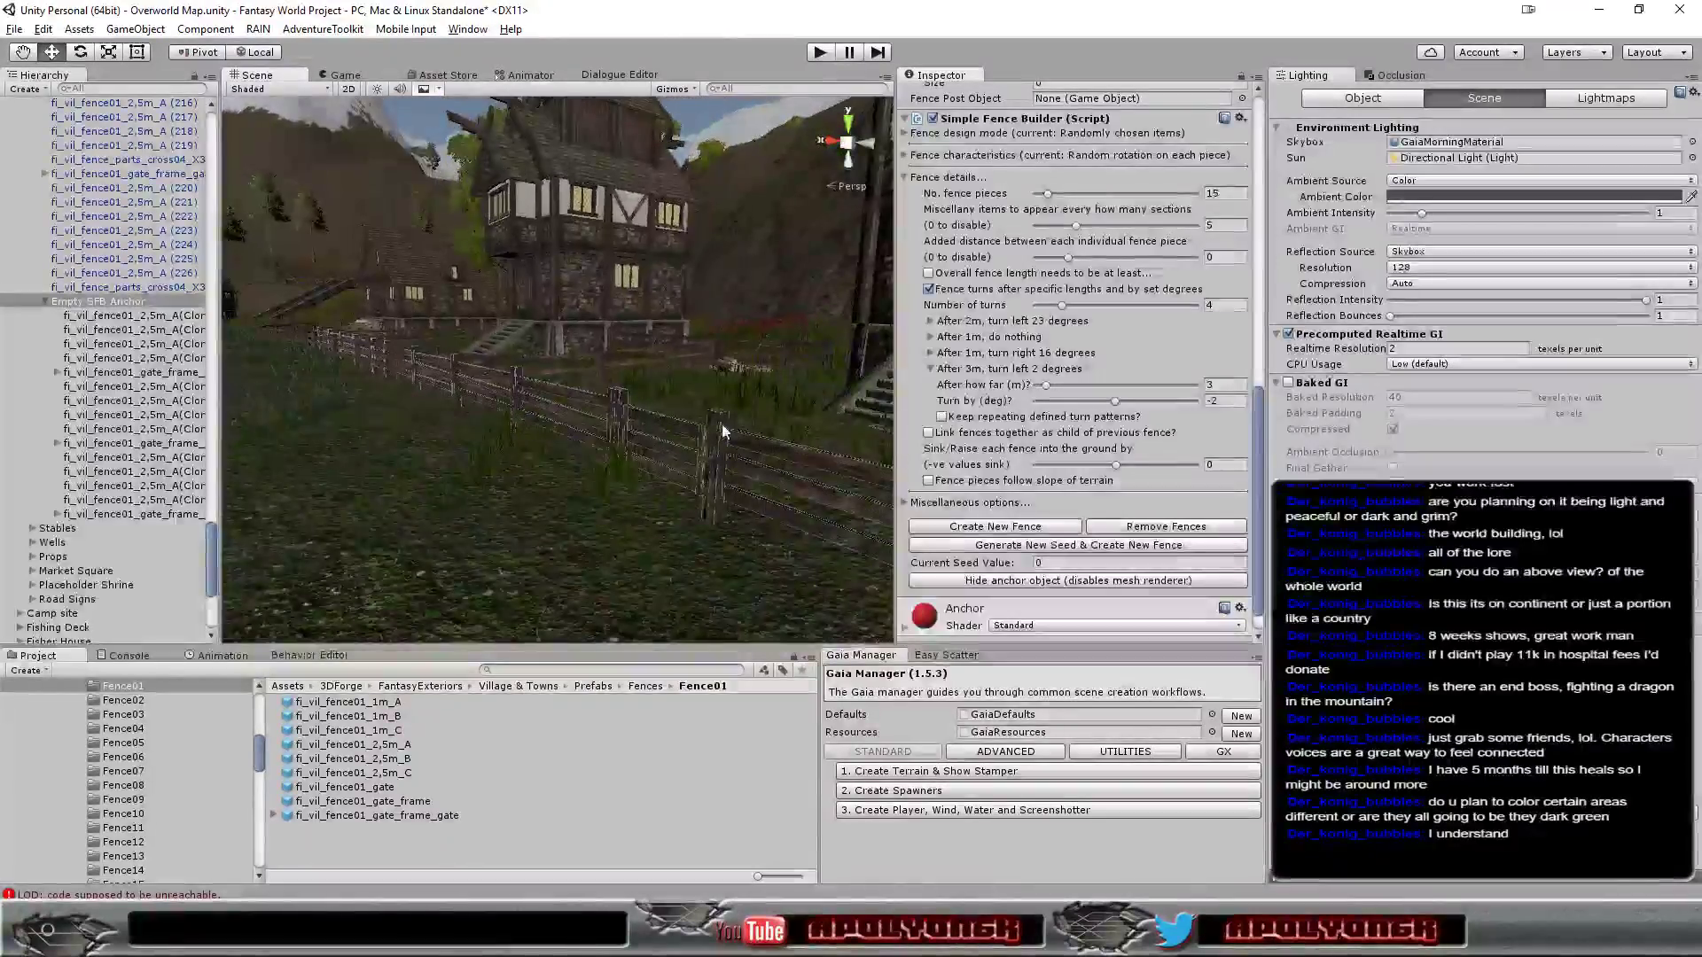
scroll(722, 424, "down", 3)
left_click_drag(733, 385, 632, 462)
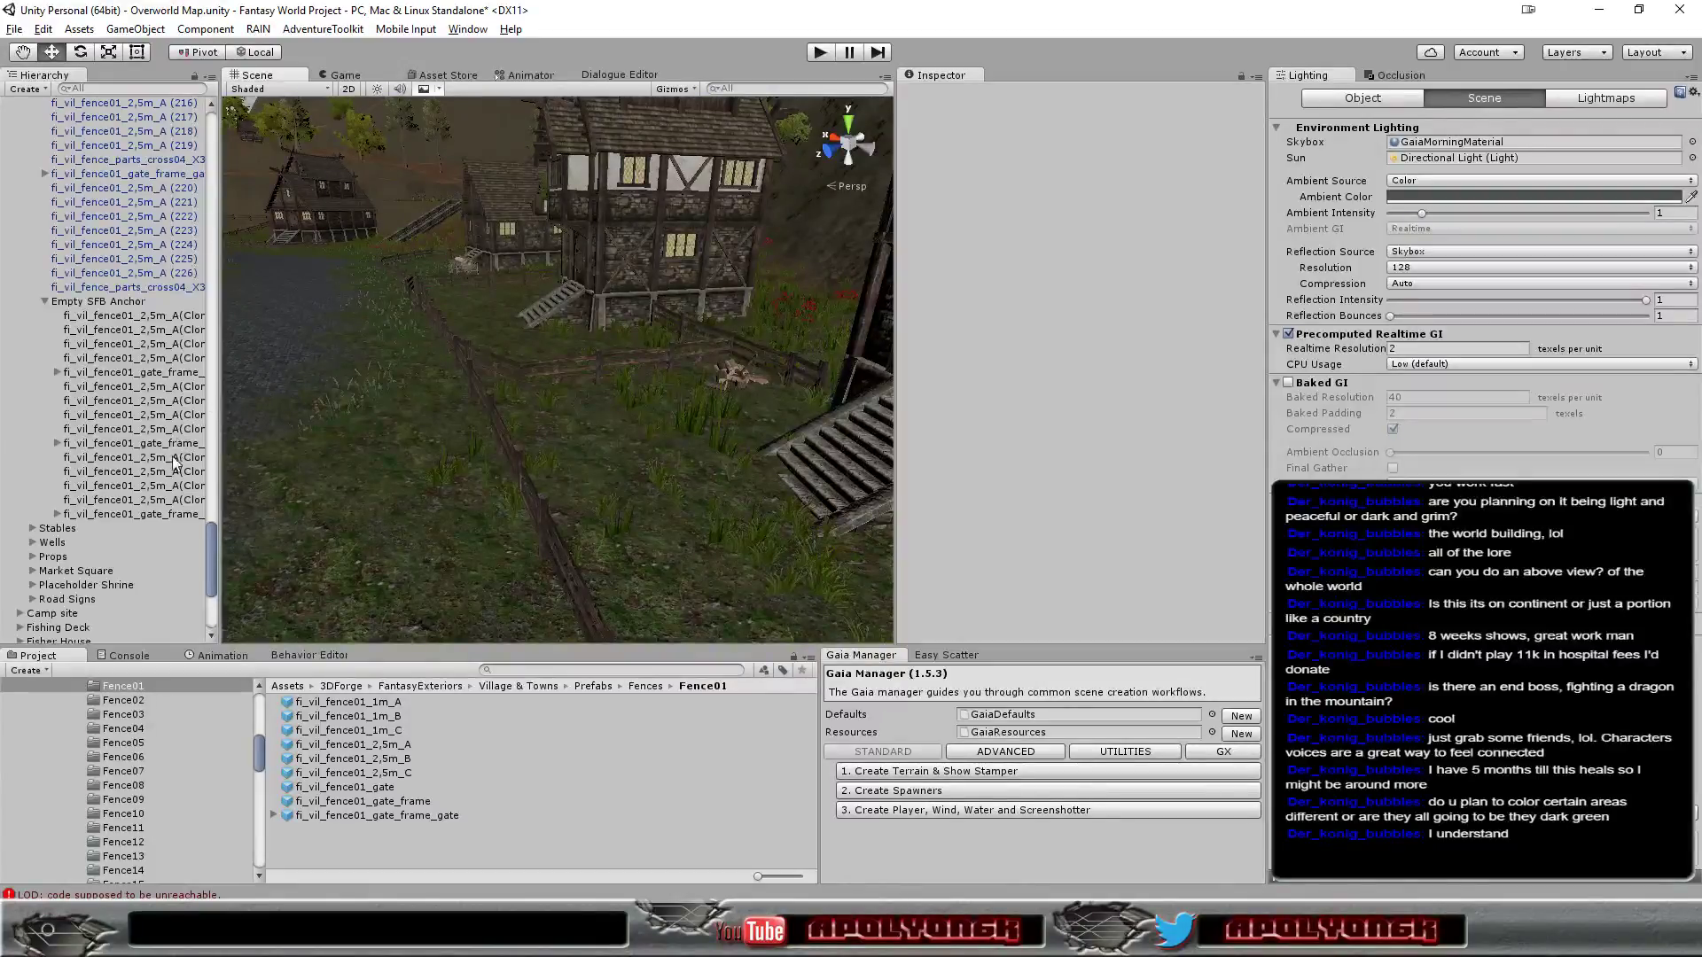
Select Empty SFB Anchor and assign fi_vil_fence01_2,5m_B as the Good Fences piece
left_click(100, 303)
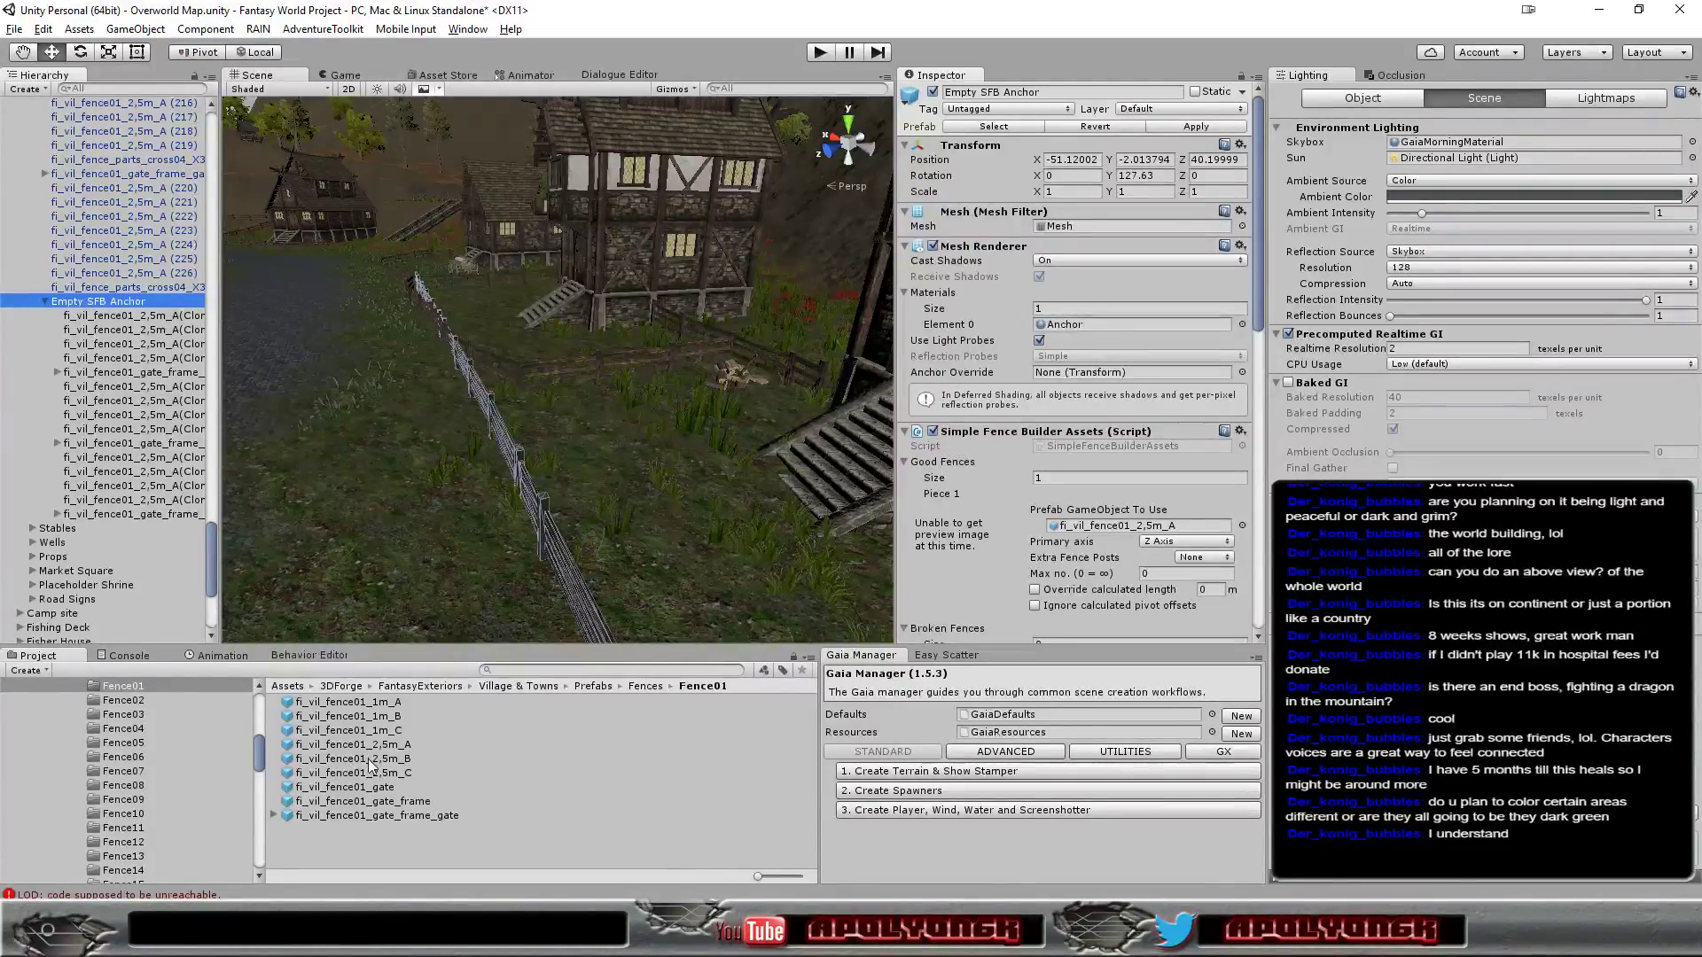
left_click_drag(369, 765, 1075, 459)
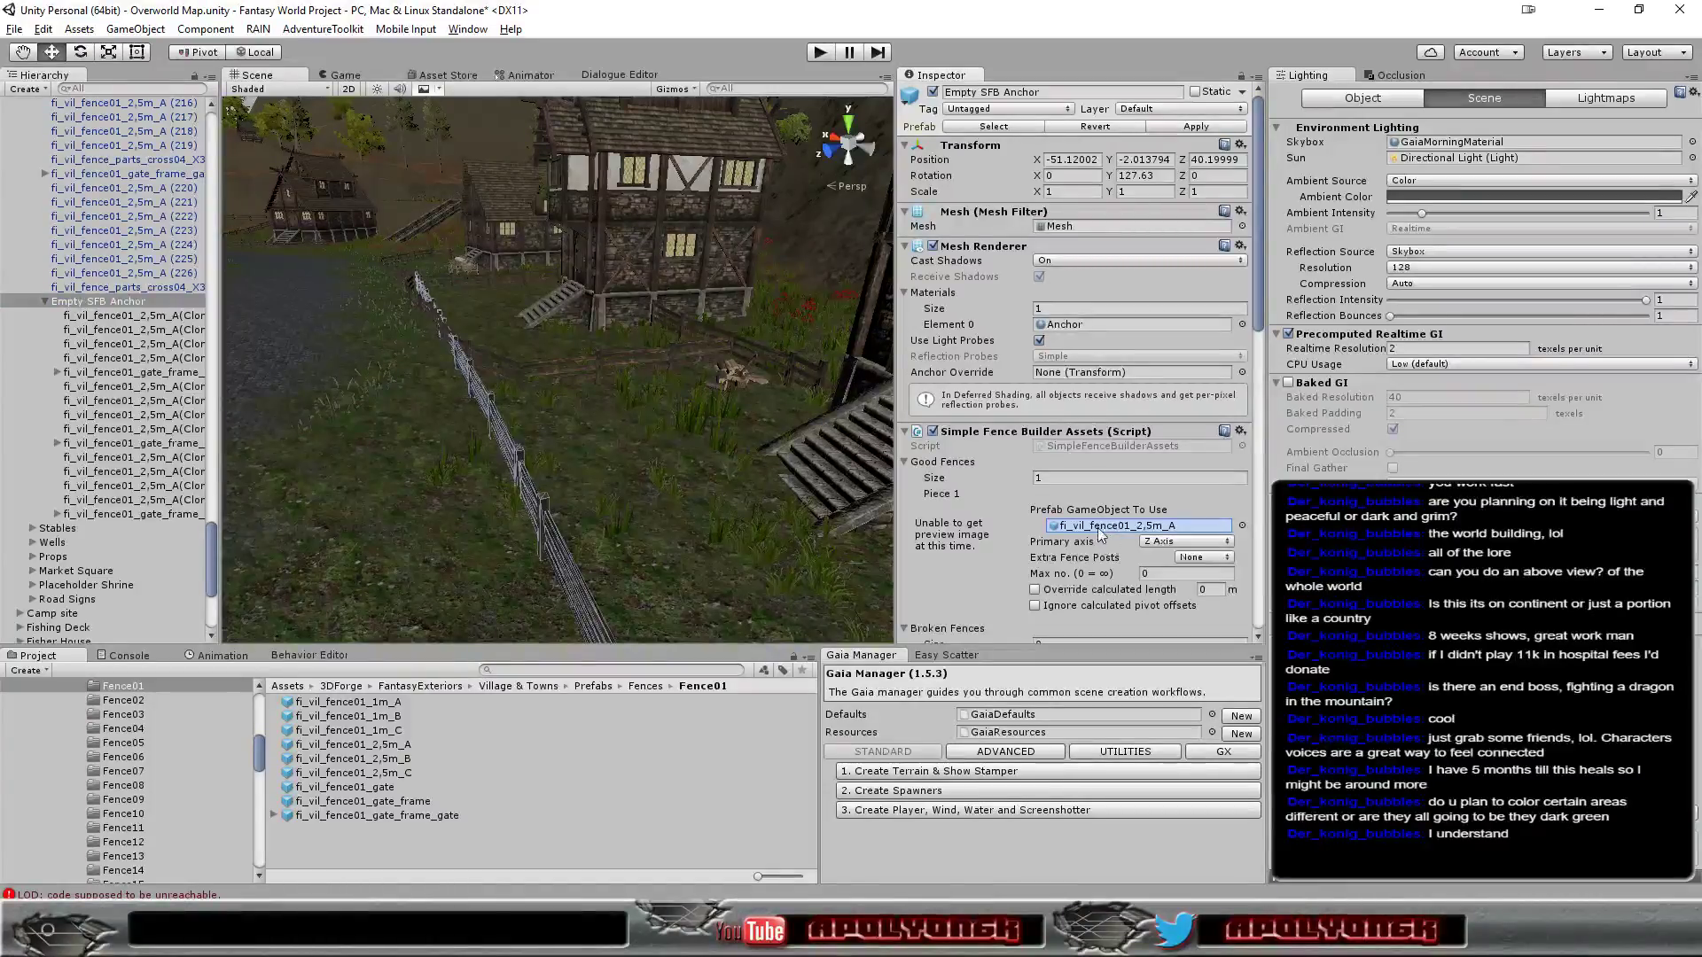
left_click_drag(1097, 528, 1098, 528)
scroll(720, 507, "down", 2)
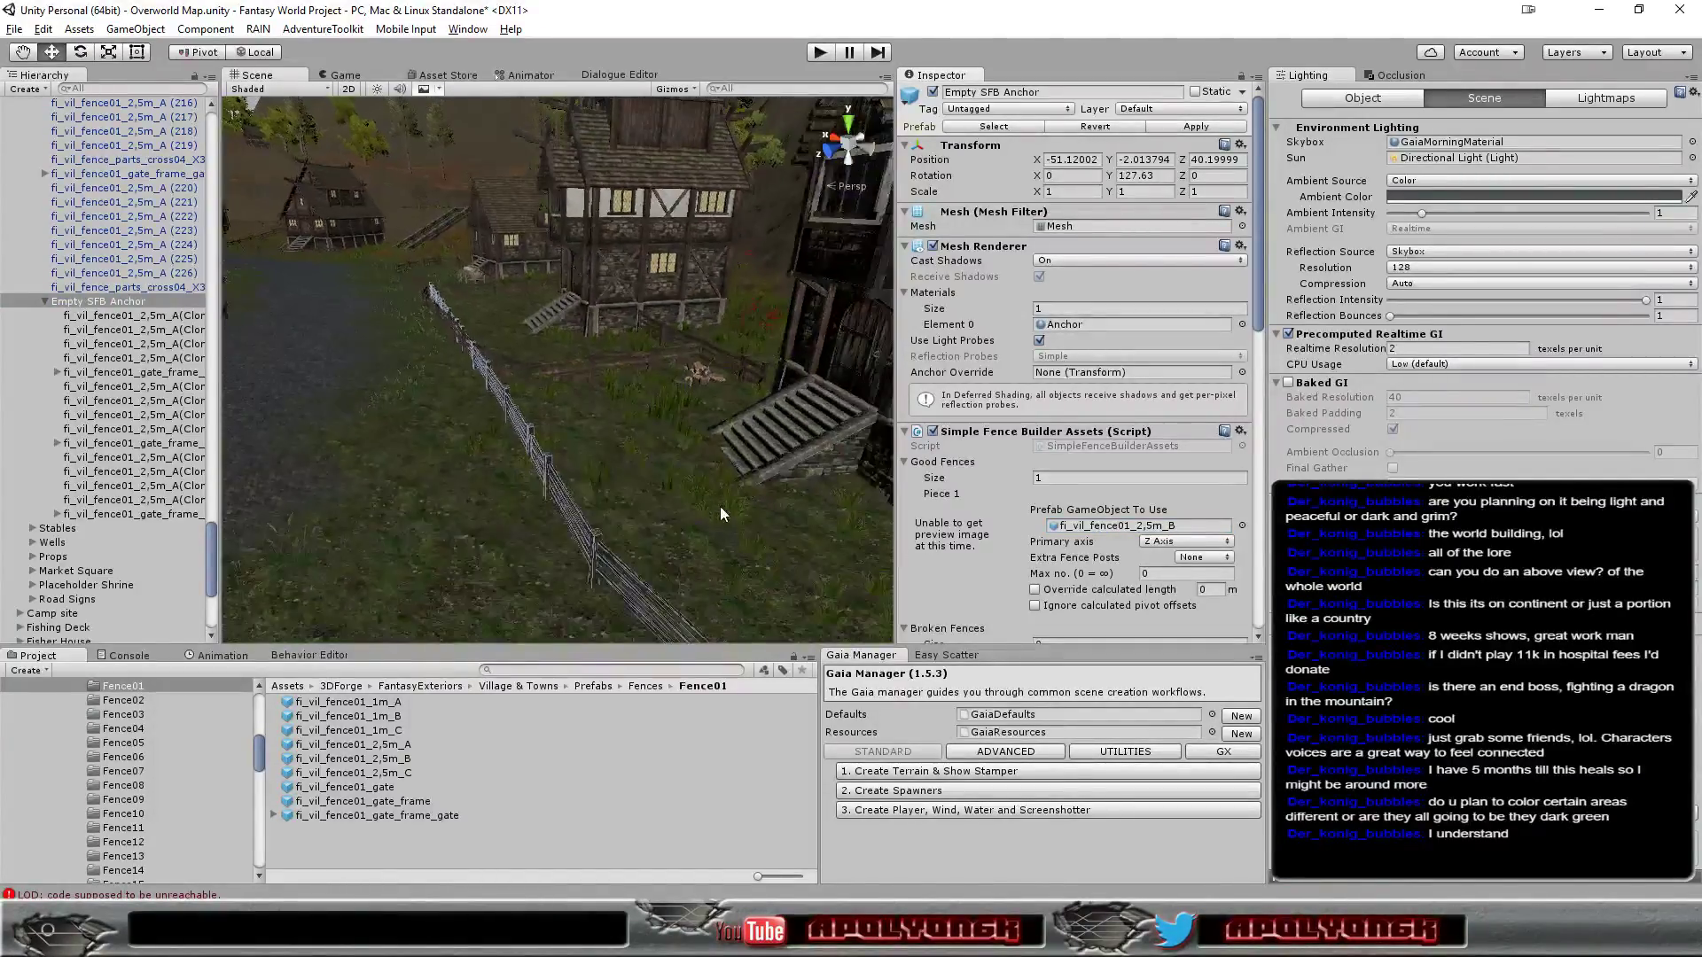
scroll(715, 502, "down", 2)
scroll(715, 502, "up", 3)
mouse_move(715, 502)
right_mouse_down()
mouse_move(776, 488)
mouse_move(753, 500)
right_mouse_up()
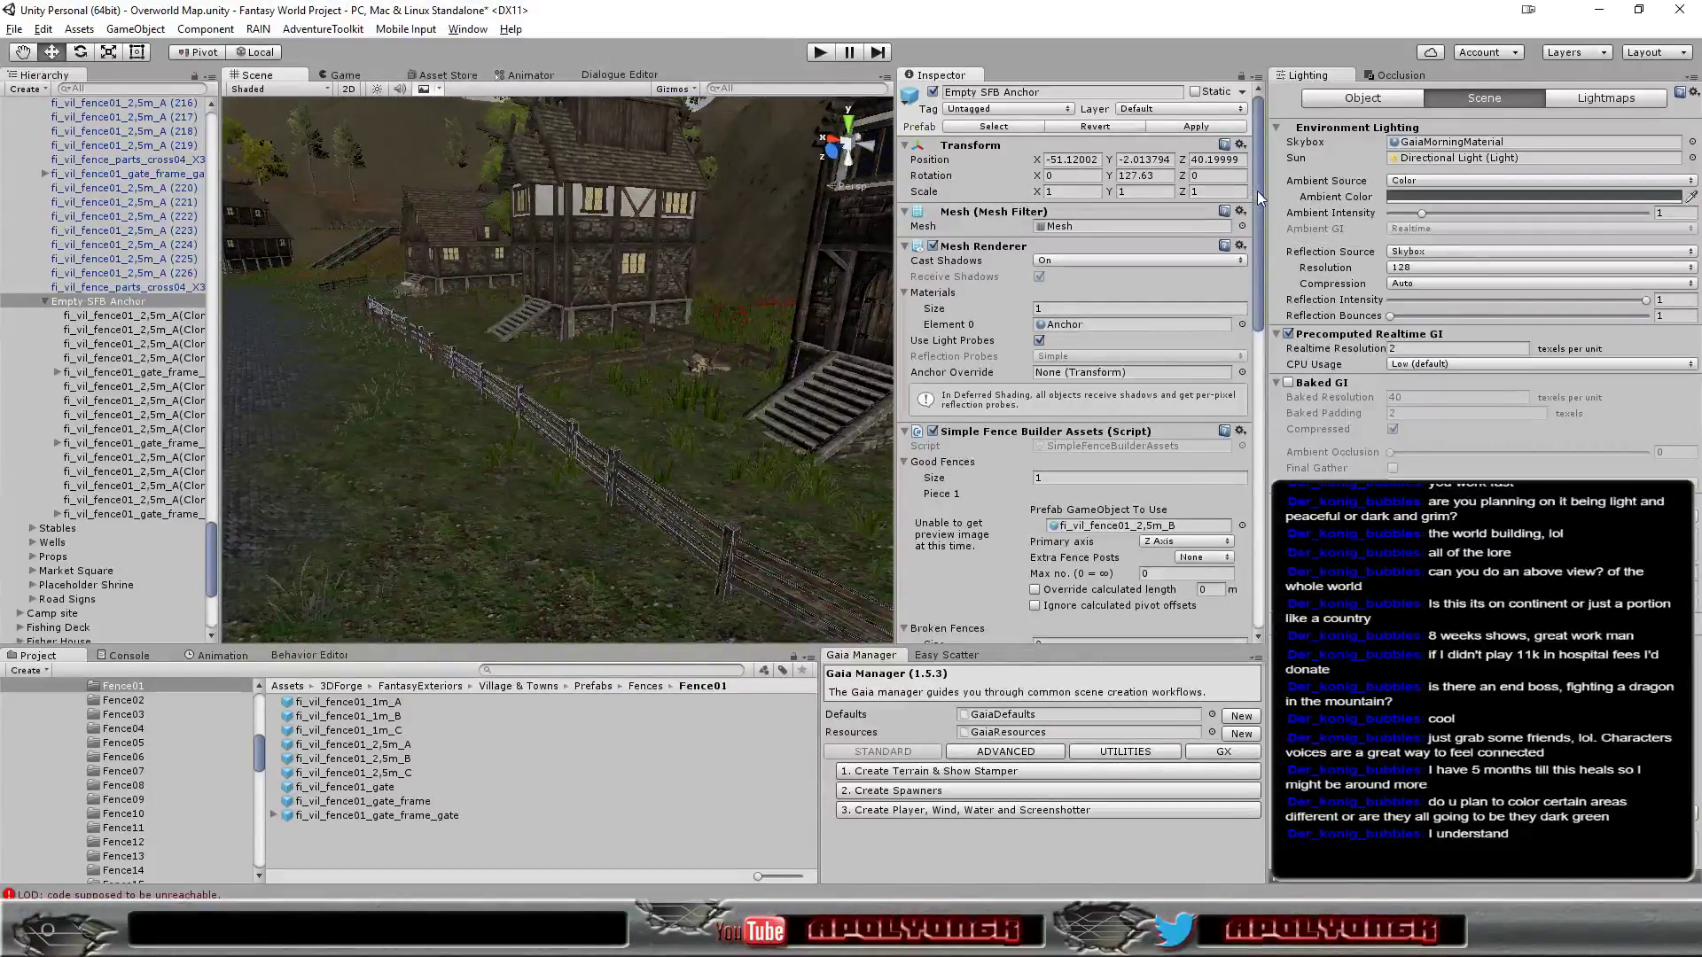
left_click_drag(1257, 197, 1258, 429)
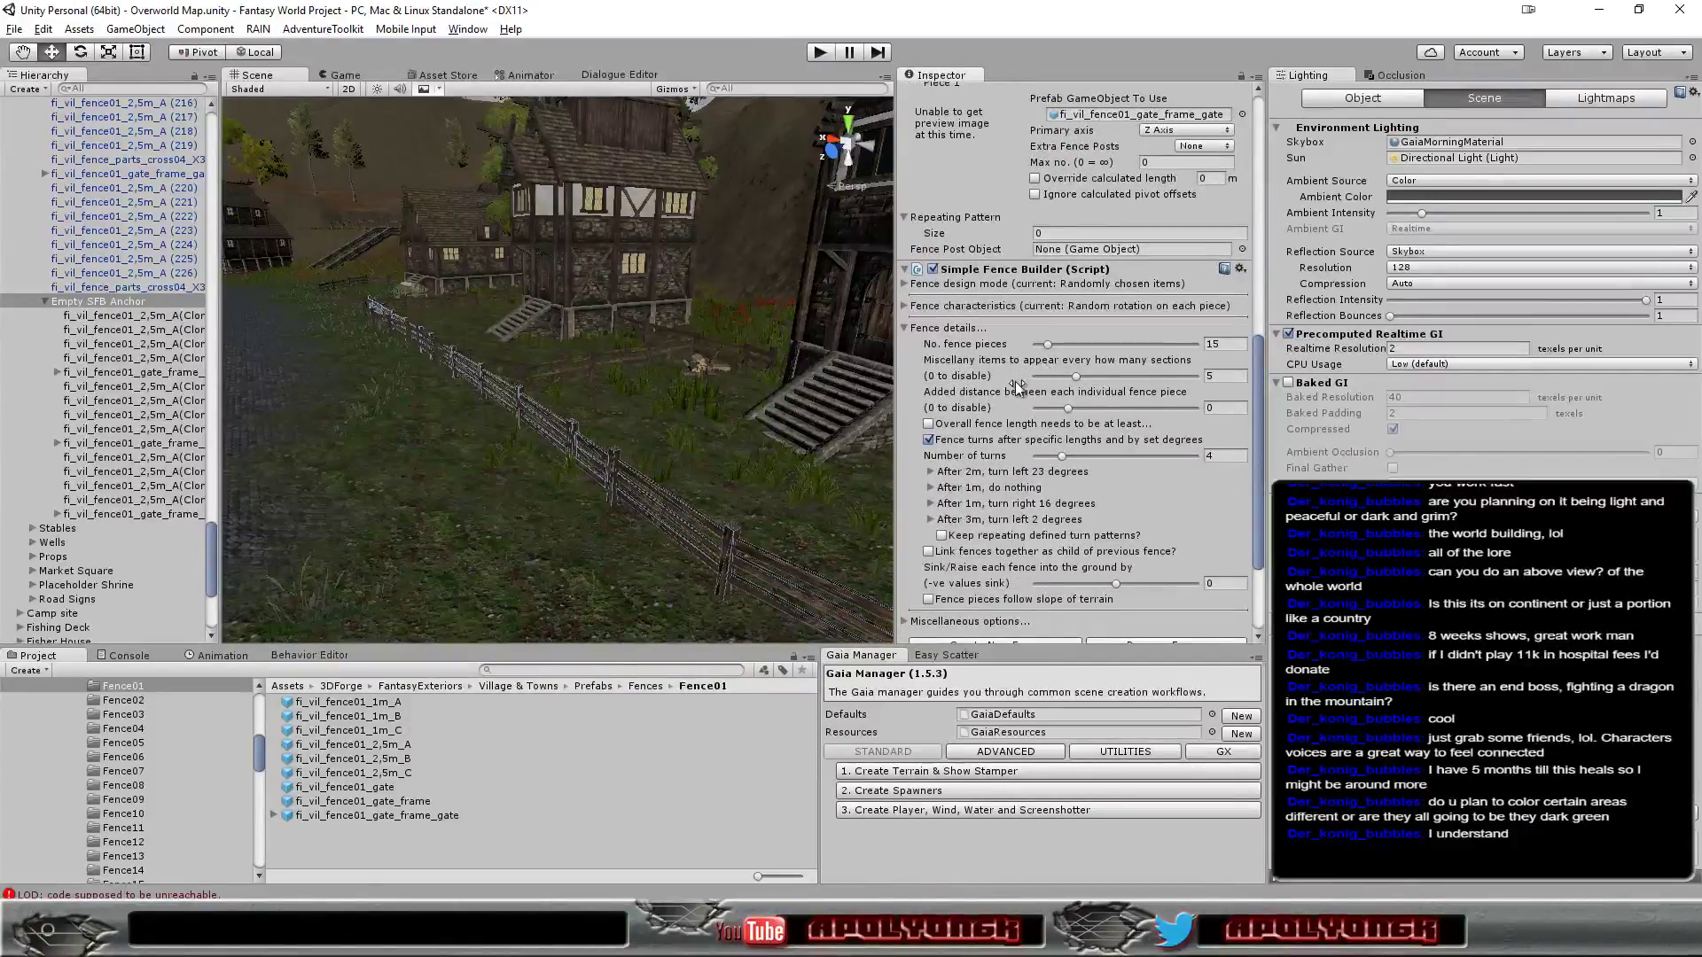
Set the added distance between each fence piece to 0.01 and orbit to check it
scroll(1069, 412, "up", 3)
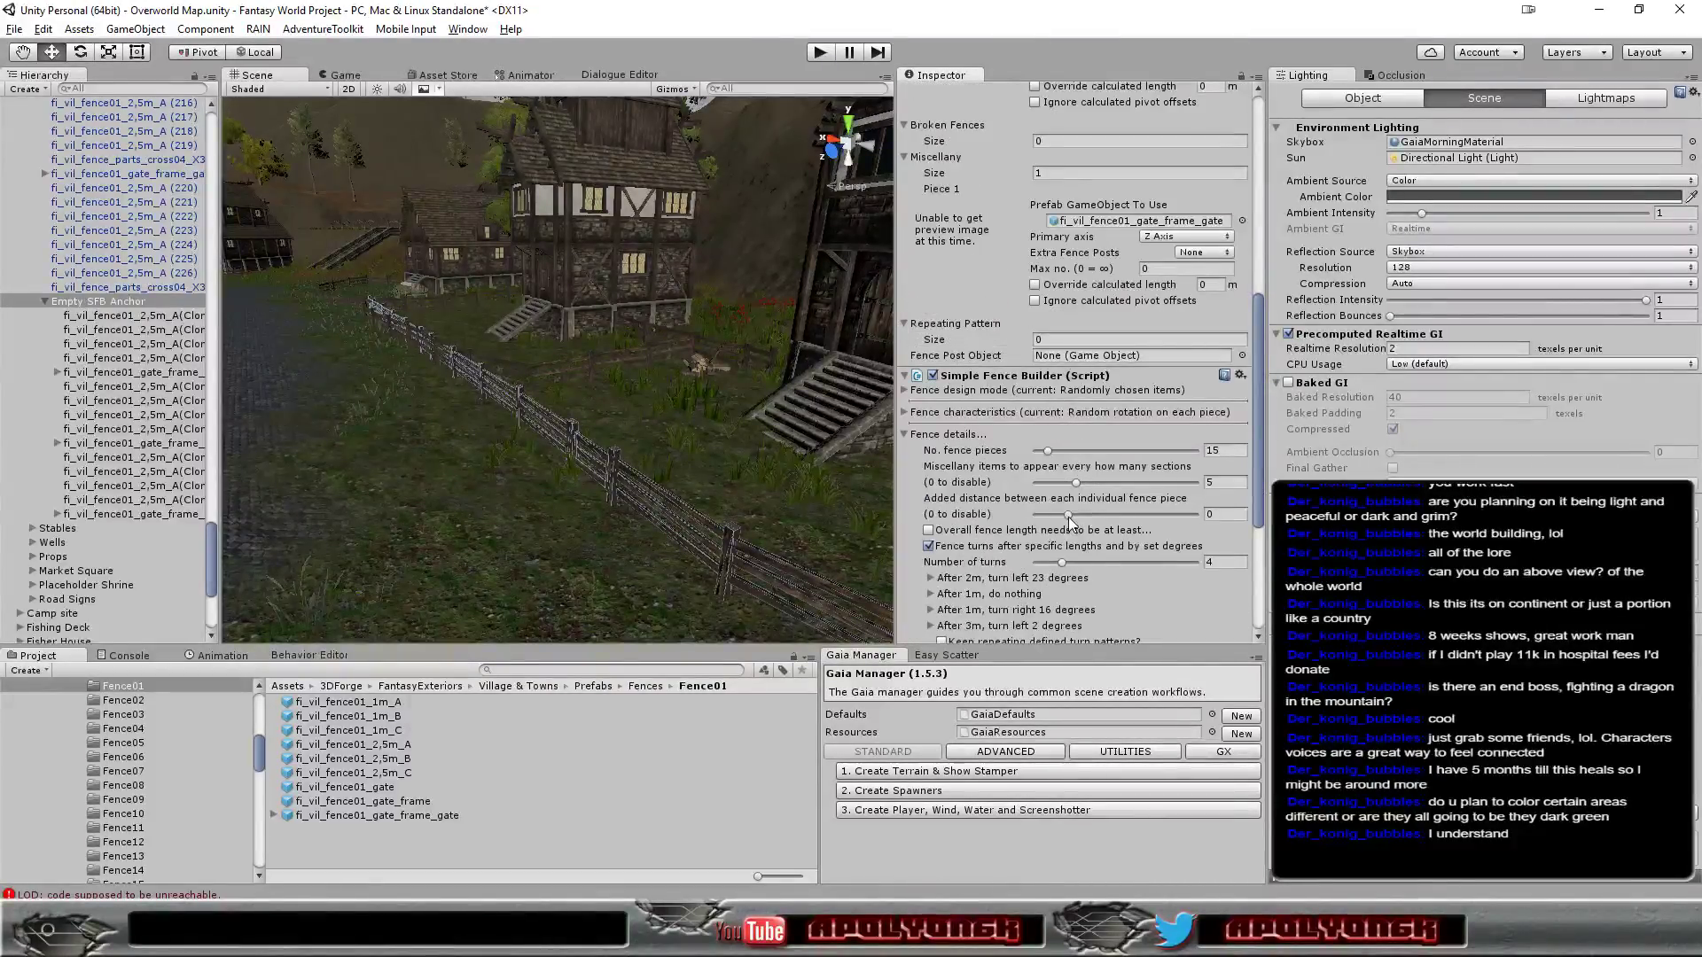
left_click_drag(1067, 517, 1068, 523)
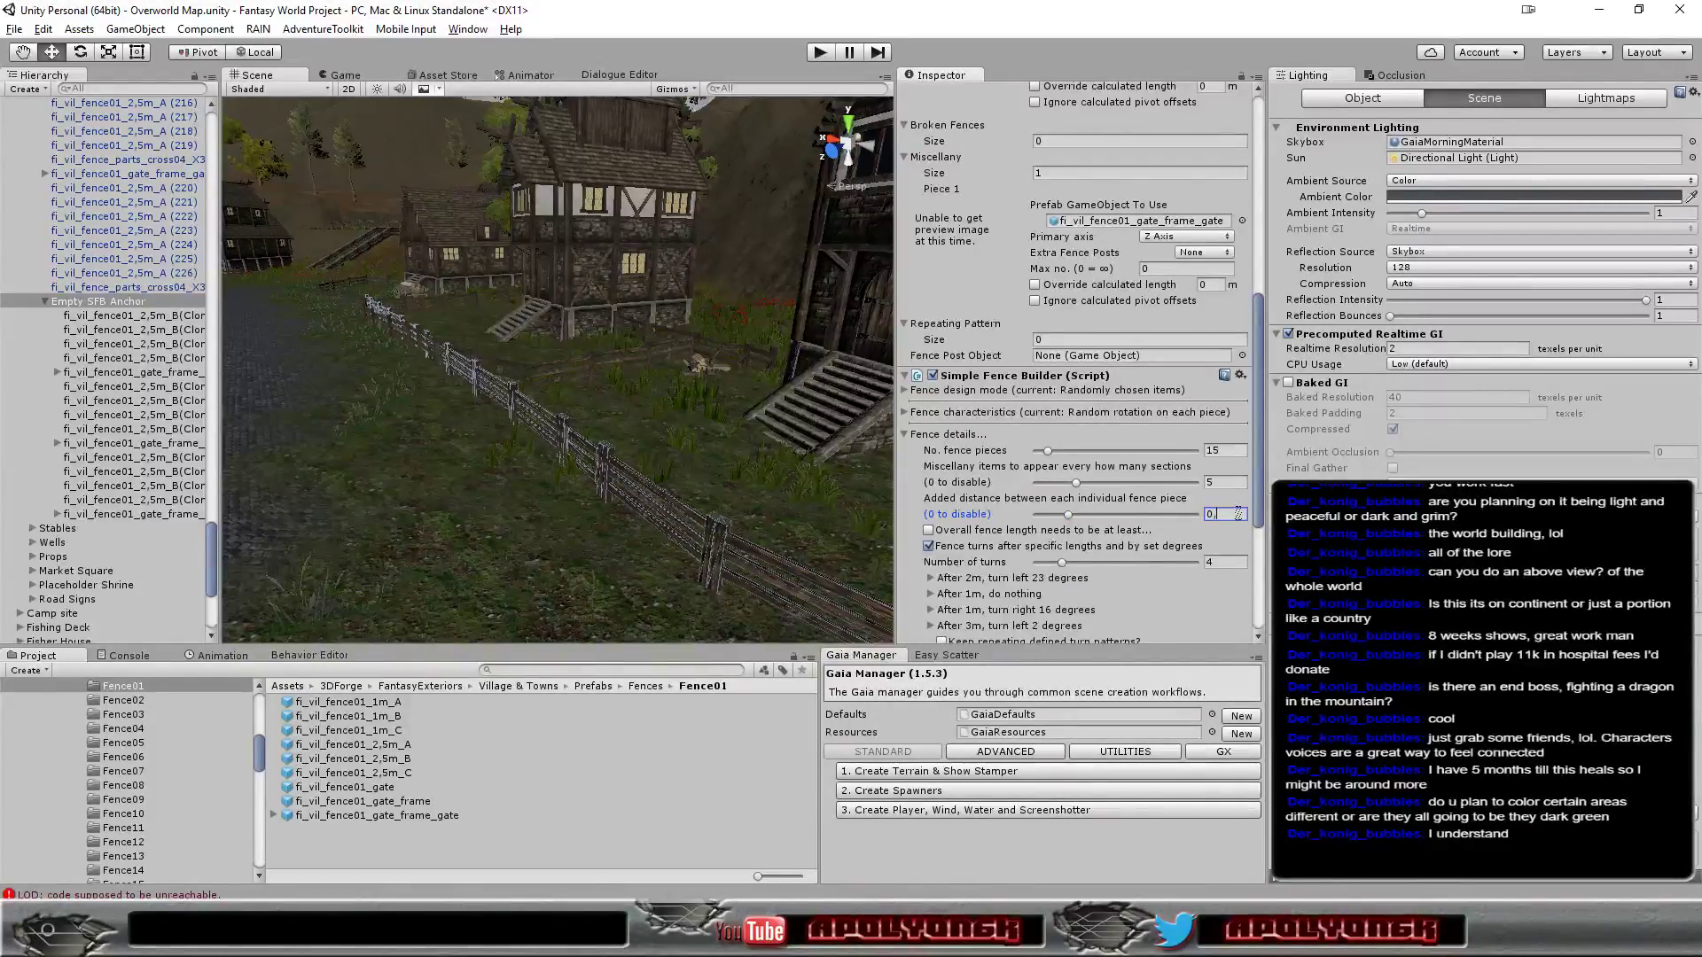
type("01")
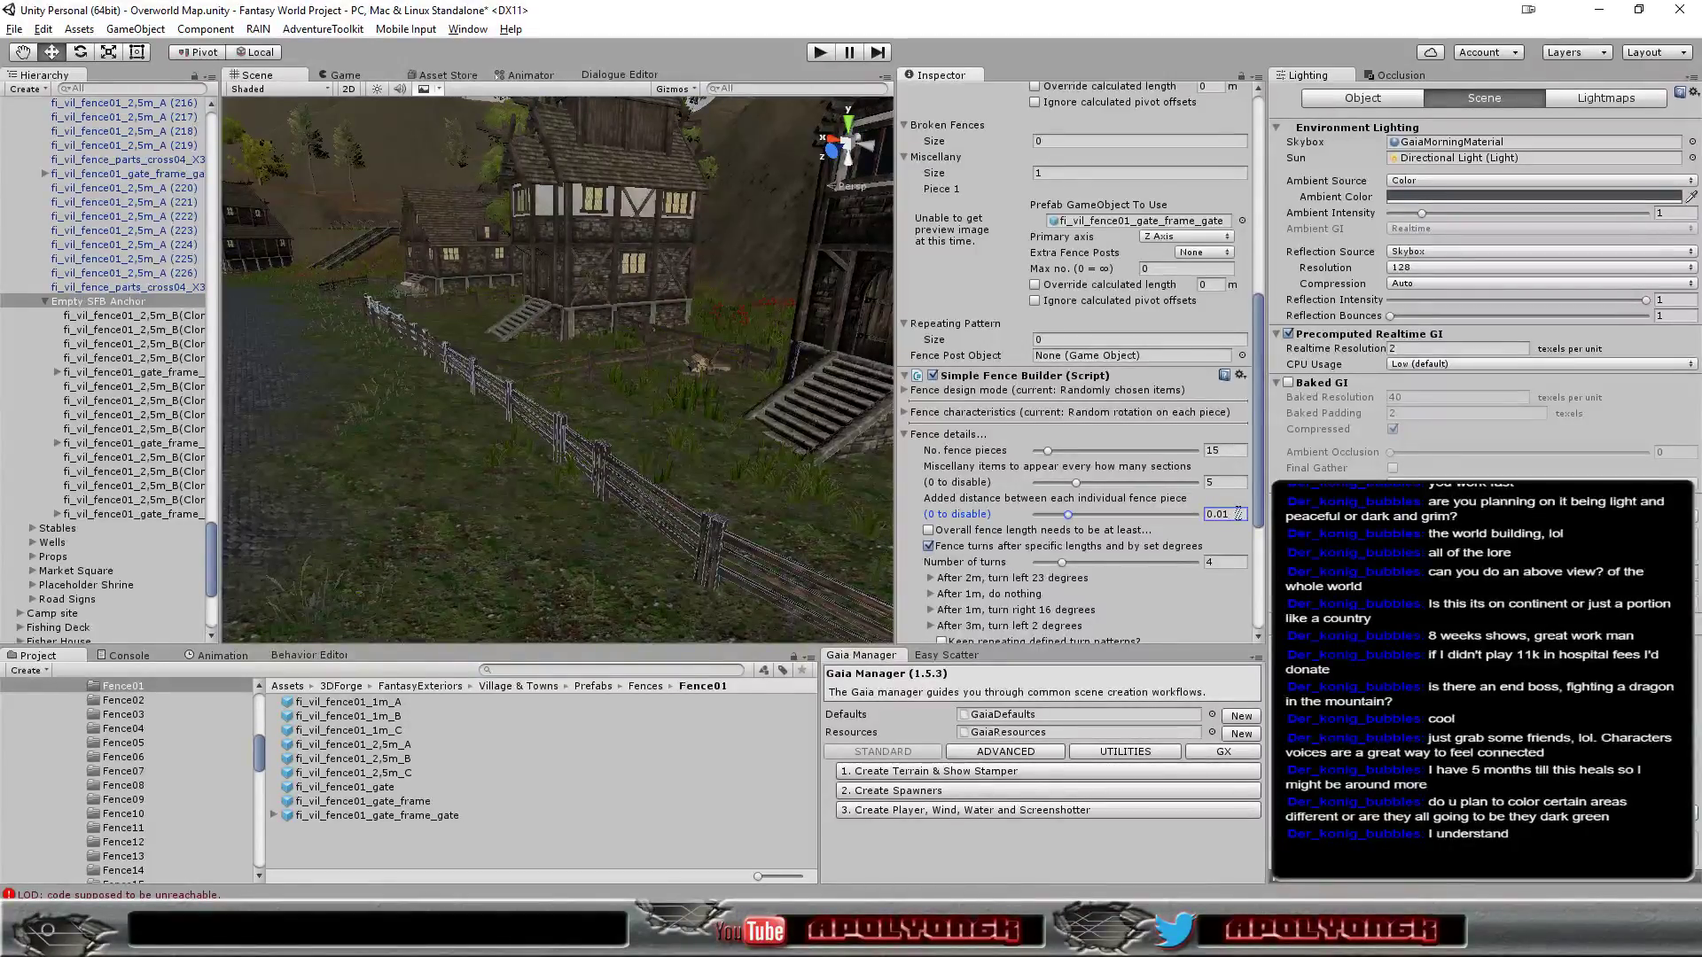
mouse_move(674, 425)
left_mouse_down("alt")
mouse_move(777, 483)
mouse_move(720, 475)
mouse_move(1039, 582)
left_mouse_up("alt")
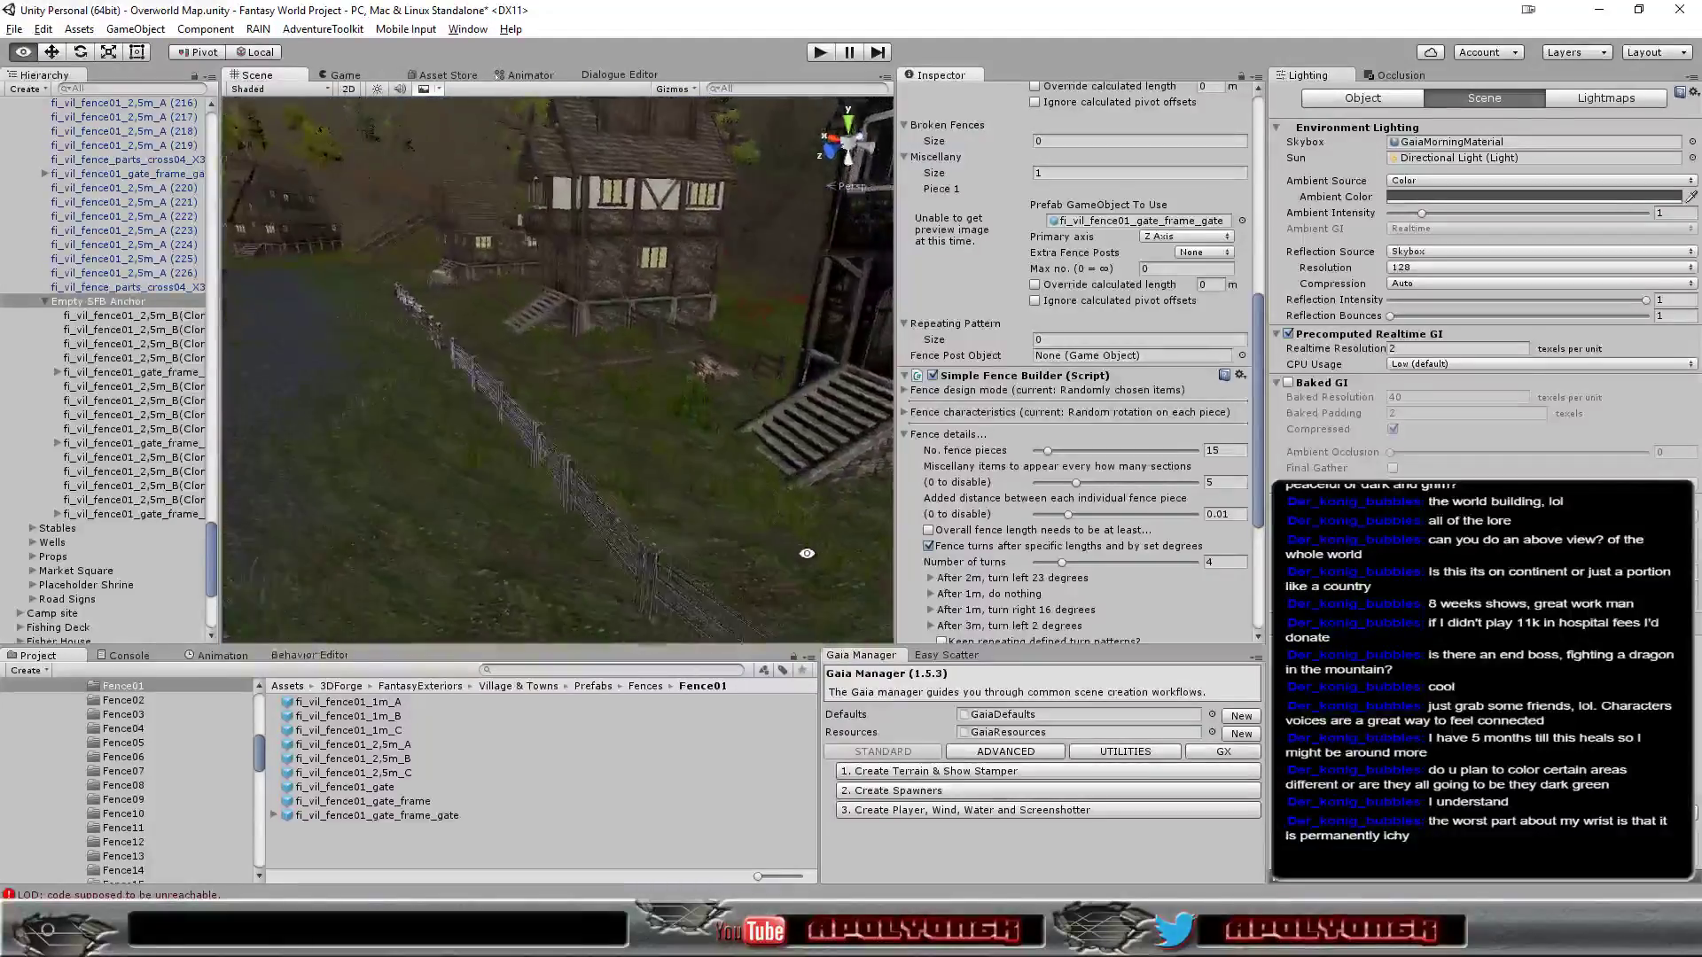
mouse_move(798, 444)
left_mouse_down("alt")
mouse_move(621, 398)
mouse_move(1175, 564)
mouse_move(945, 484)
mouse_move(1021, 592)
mouse_move(1228, 578)
mouse_move(1186, 582)
left_mouse_up("alt")
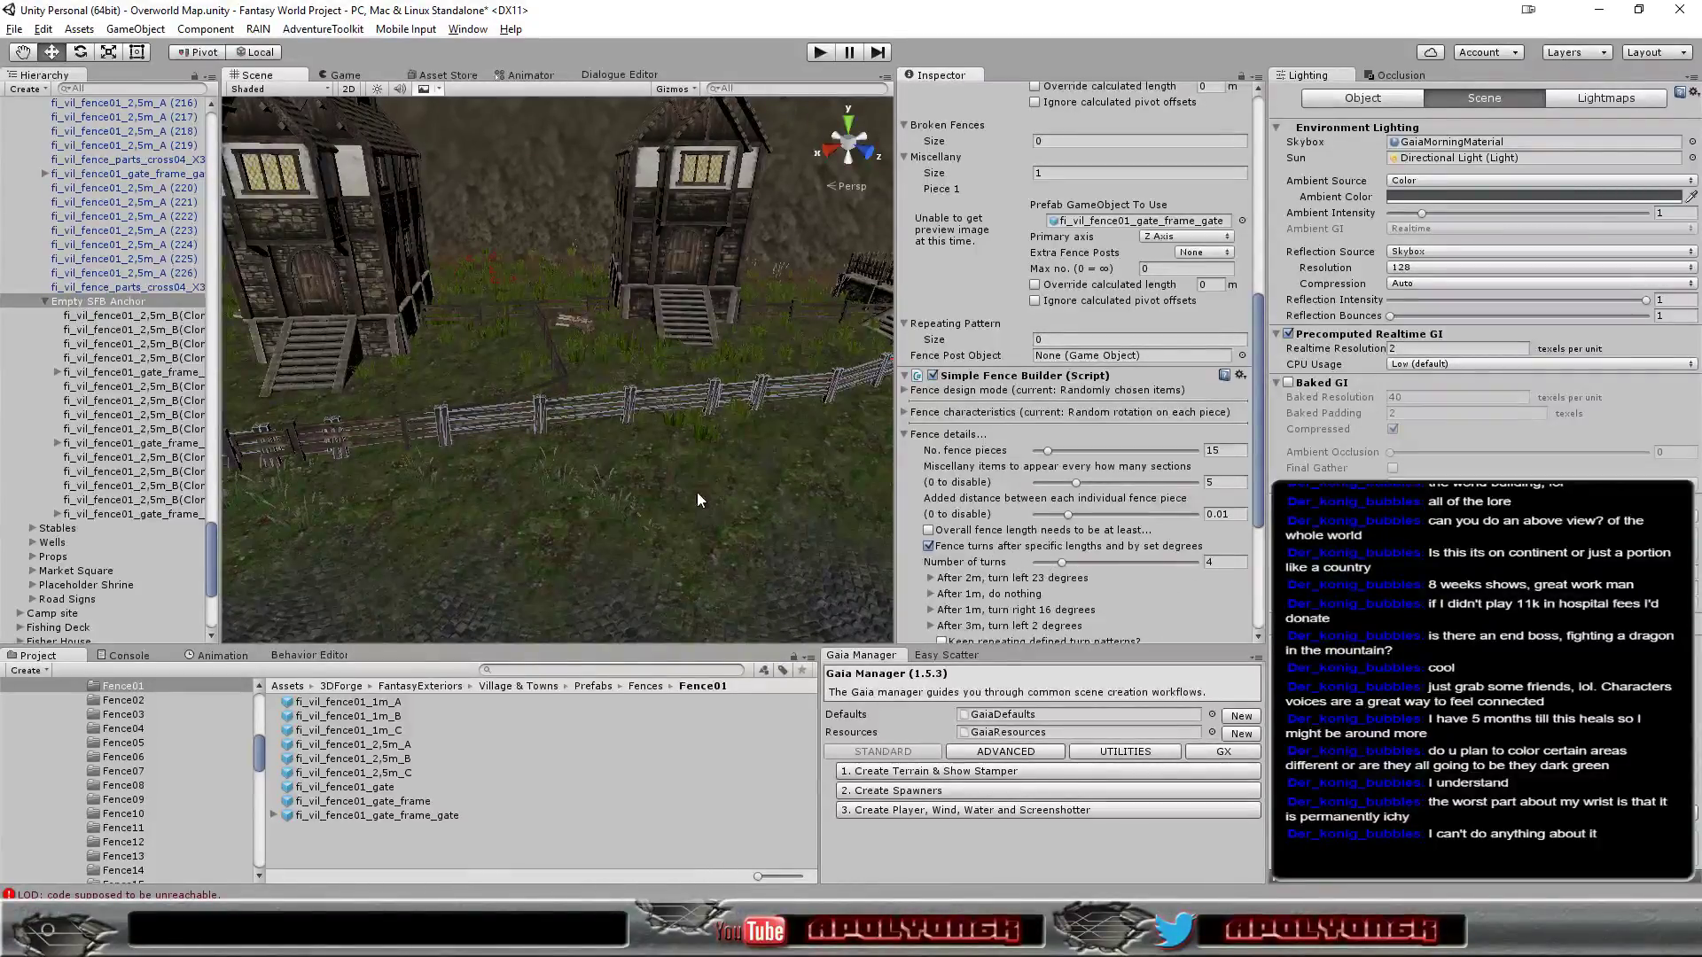
mouse_move(673, 502)
left_mouse_down("alt")
mouse_move(424, 449)
mouse_move(1019, 429)
mouse_move(884, 492)
mouse_move(682, 518)
mouse_move(822, 462)
mouse_move(766, 556)
mouse_move(675, 580)
left_mouse_up("alt")
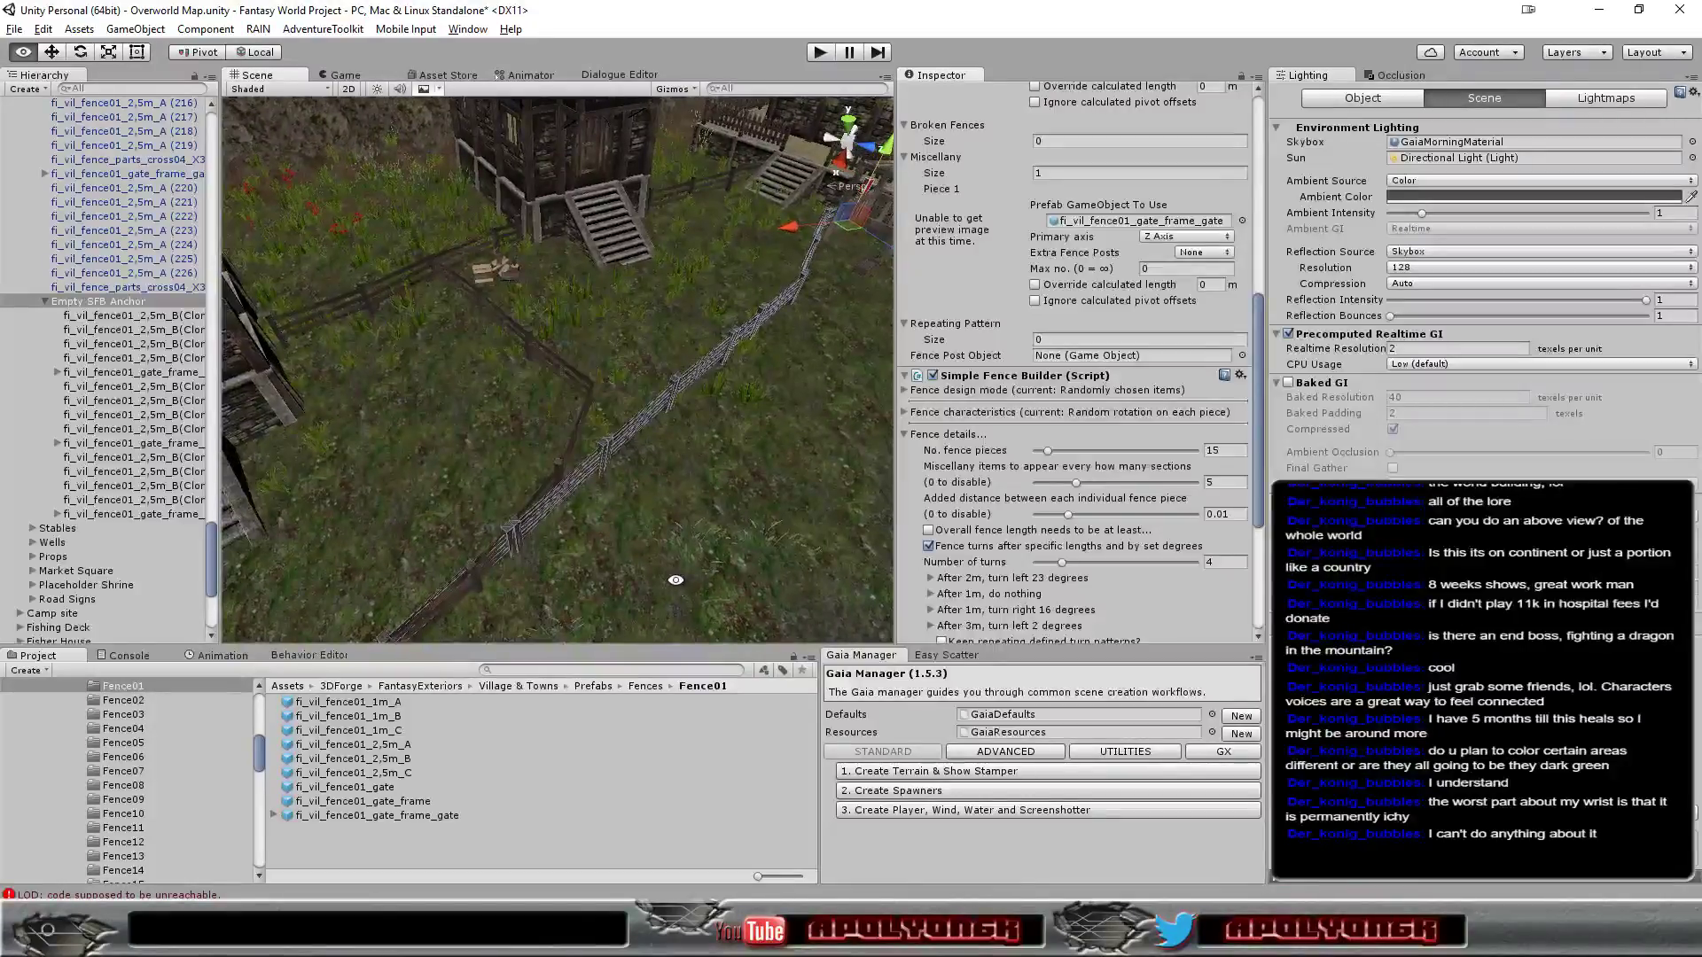
scroll(1025, 406, "down", 1)
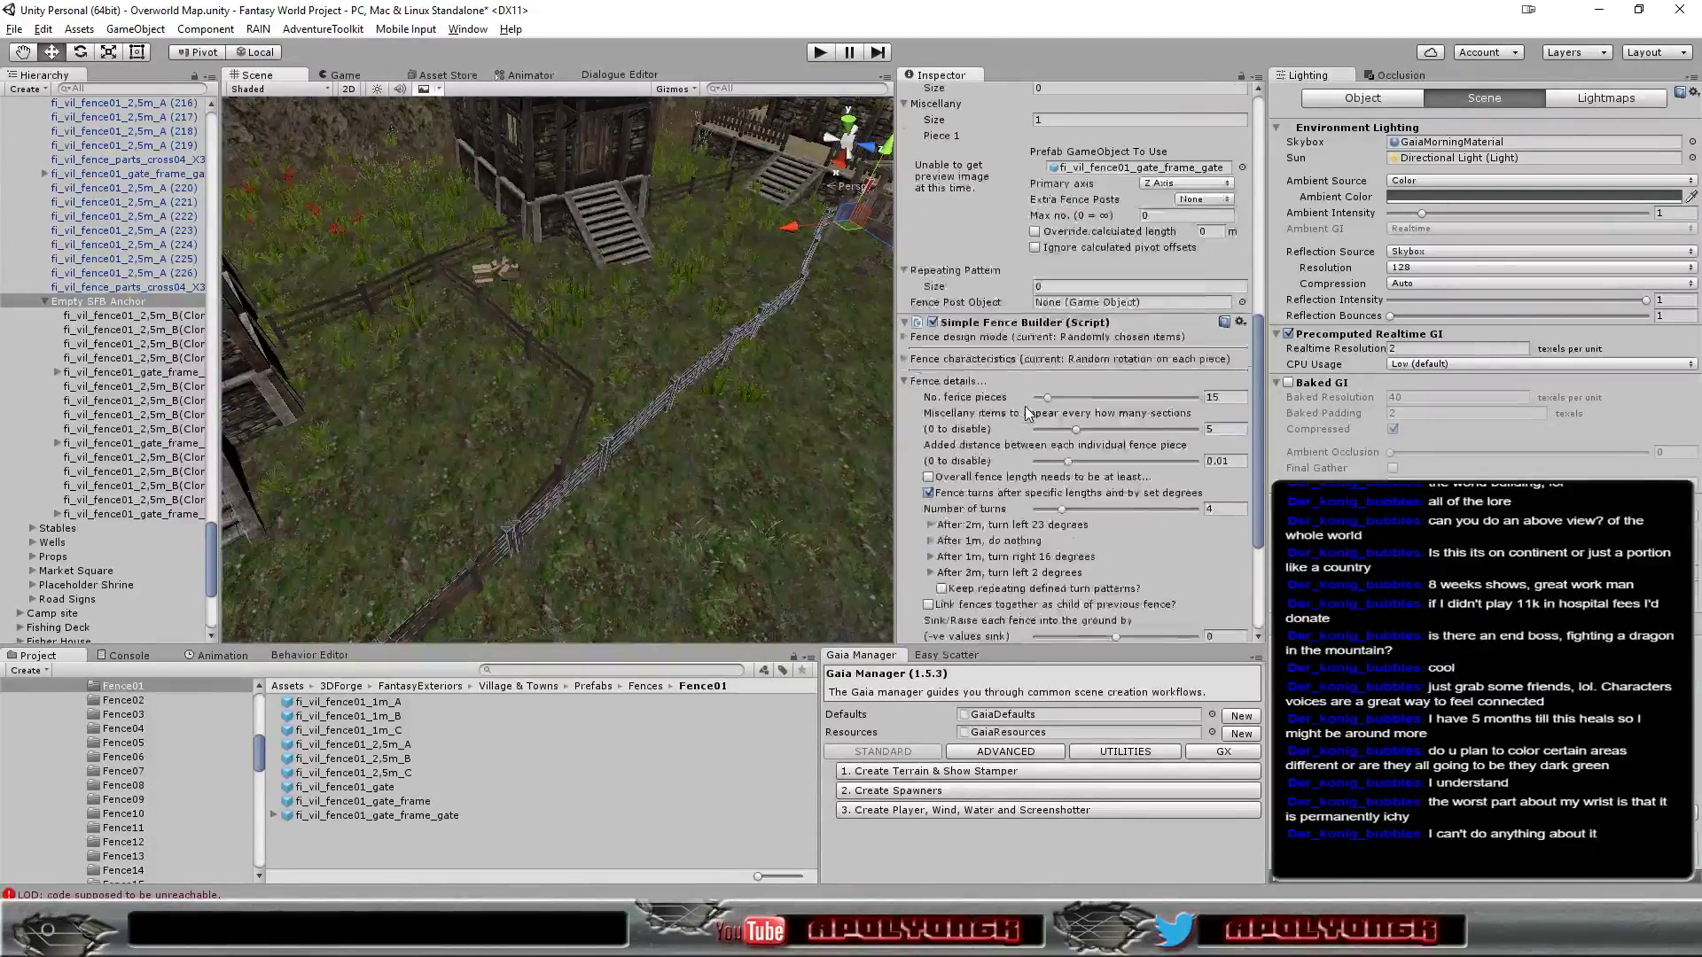
scroll(1025, 406, "down", 2)
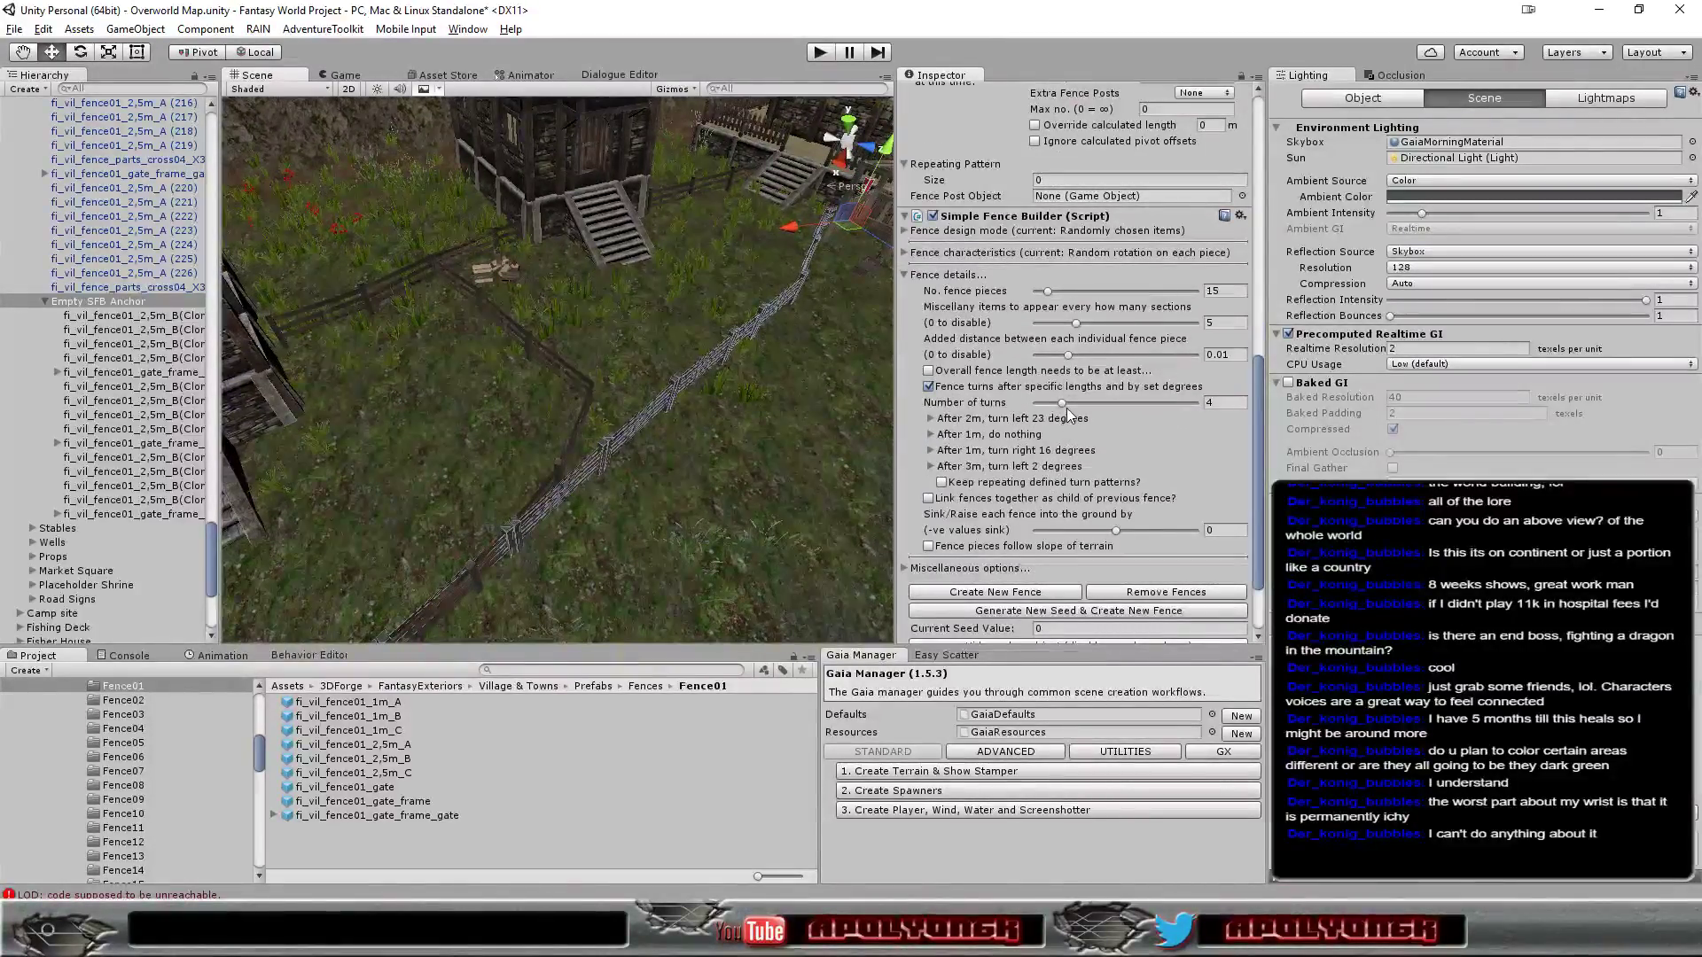
Raise Number of turns from 4 to 7 and orbit around the fence
left_click_drag(1061, 406, 1089, 410)
scroll(655, 507, "down", 2)
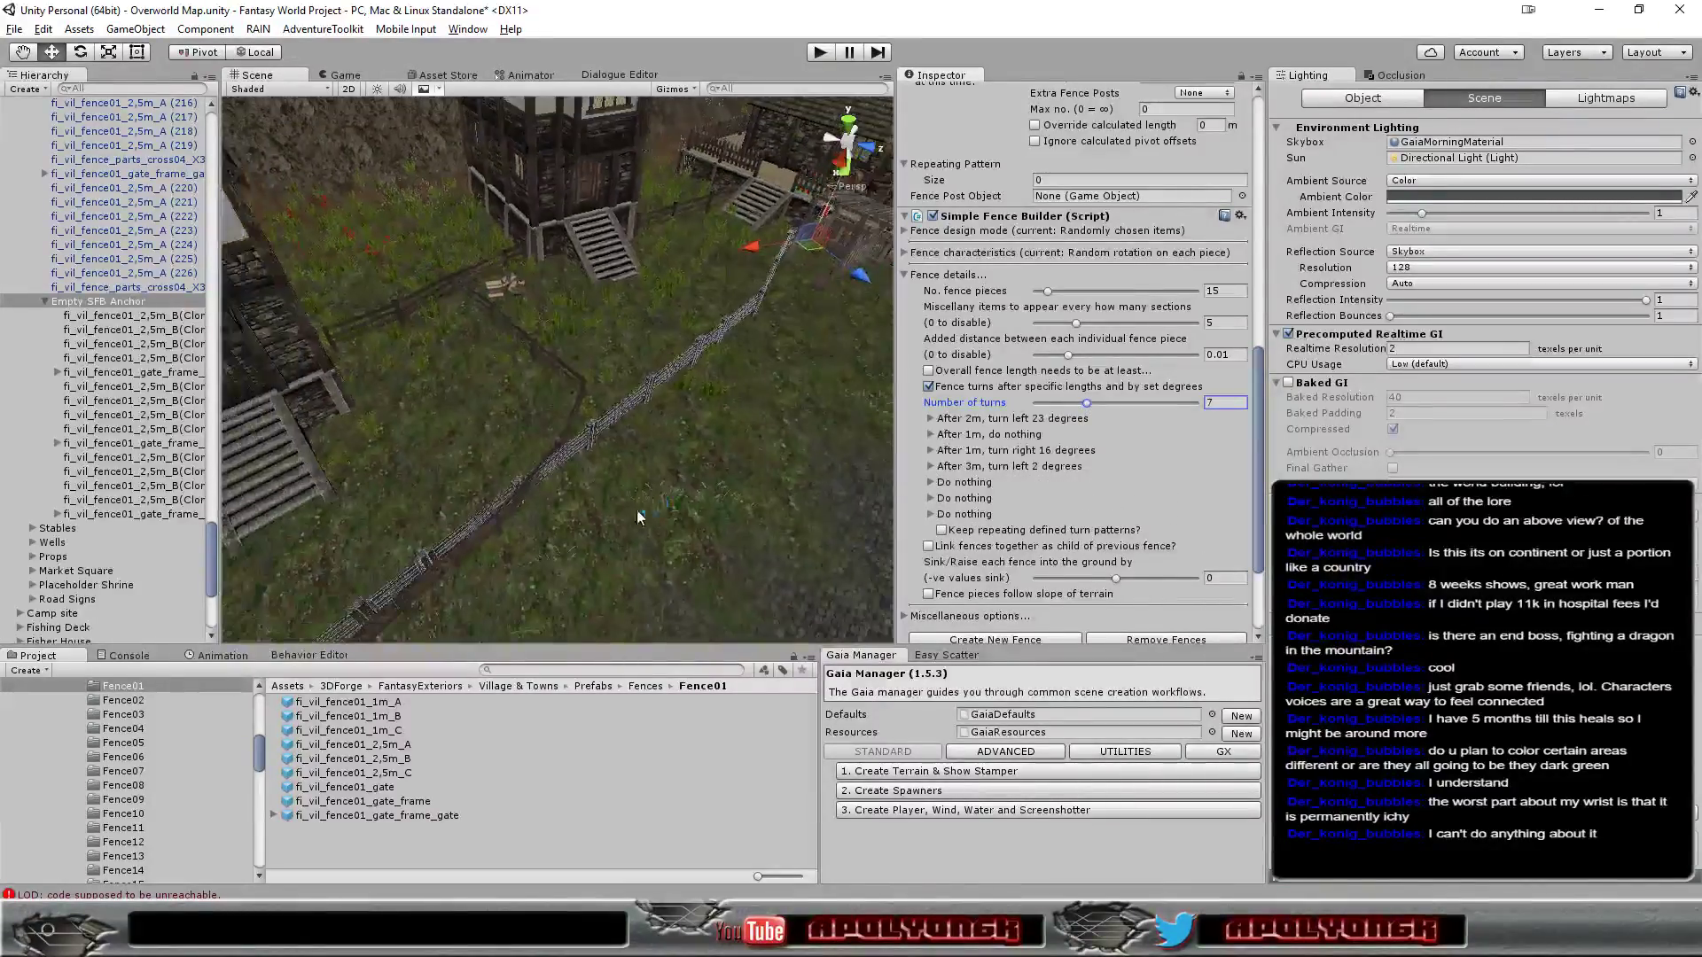
scroll(557, 542, "down", 2)
scroll(523, 551, "down", 2)
scroll(498, 558, "down", 2)
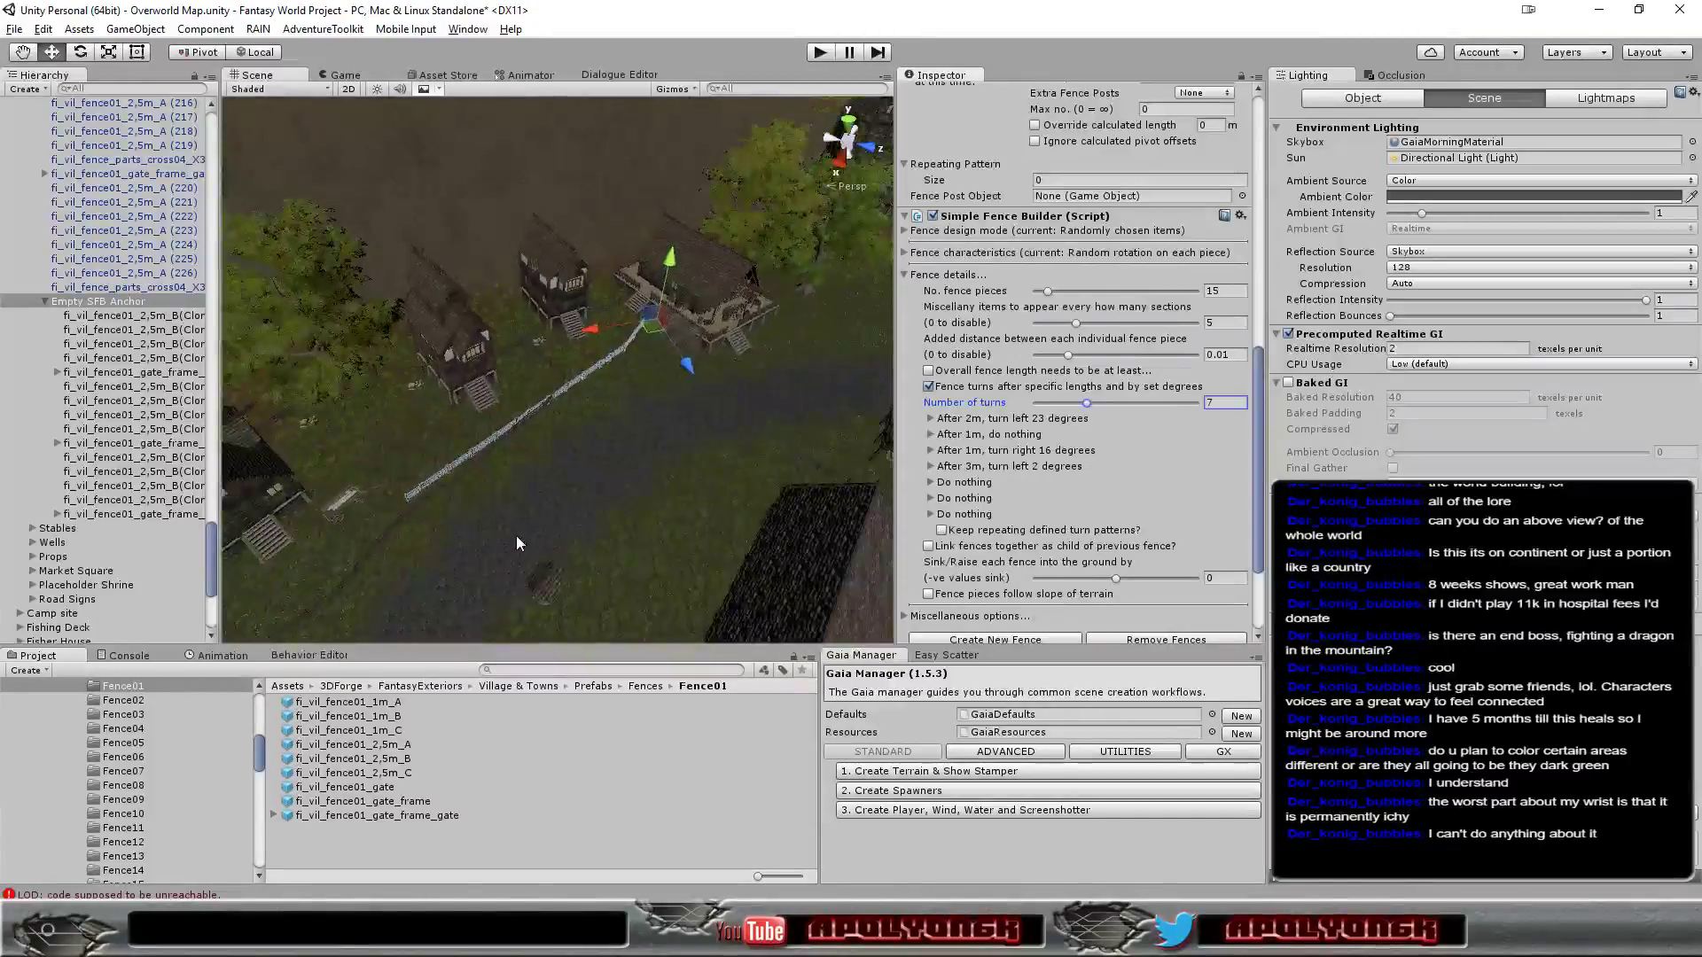
scroll(516, 536, "up", 2)
scroll(518, 530, "up", 2)
scroll(518, 530, "up", 2)
mouse_move(519, 530)
left_mouse_down("alt")
mouse_move(672, 405)
mouse_move(714, 498)
mouse_move(542, 391)
mouse_move(792, 427)
left_mouse_up("alt")
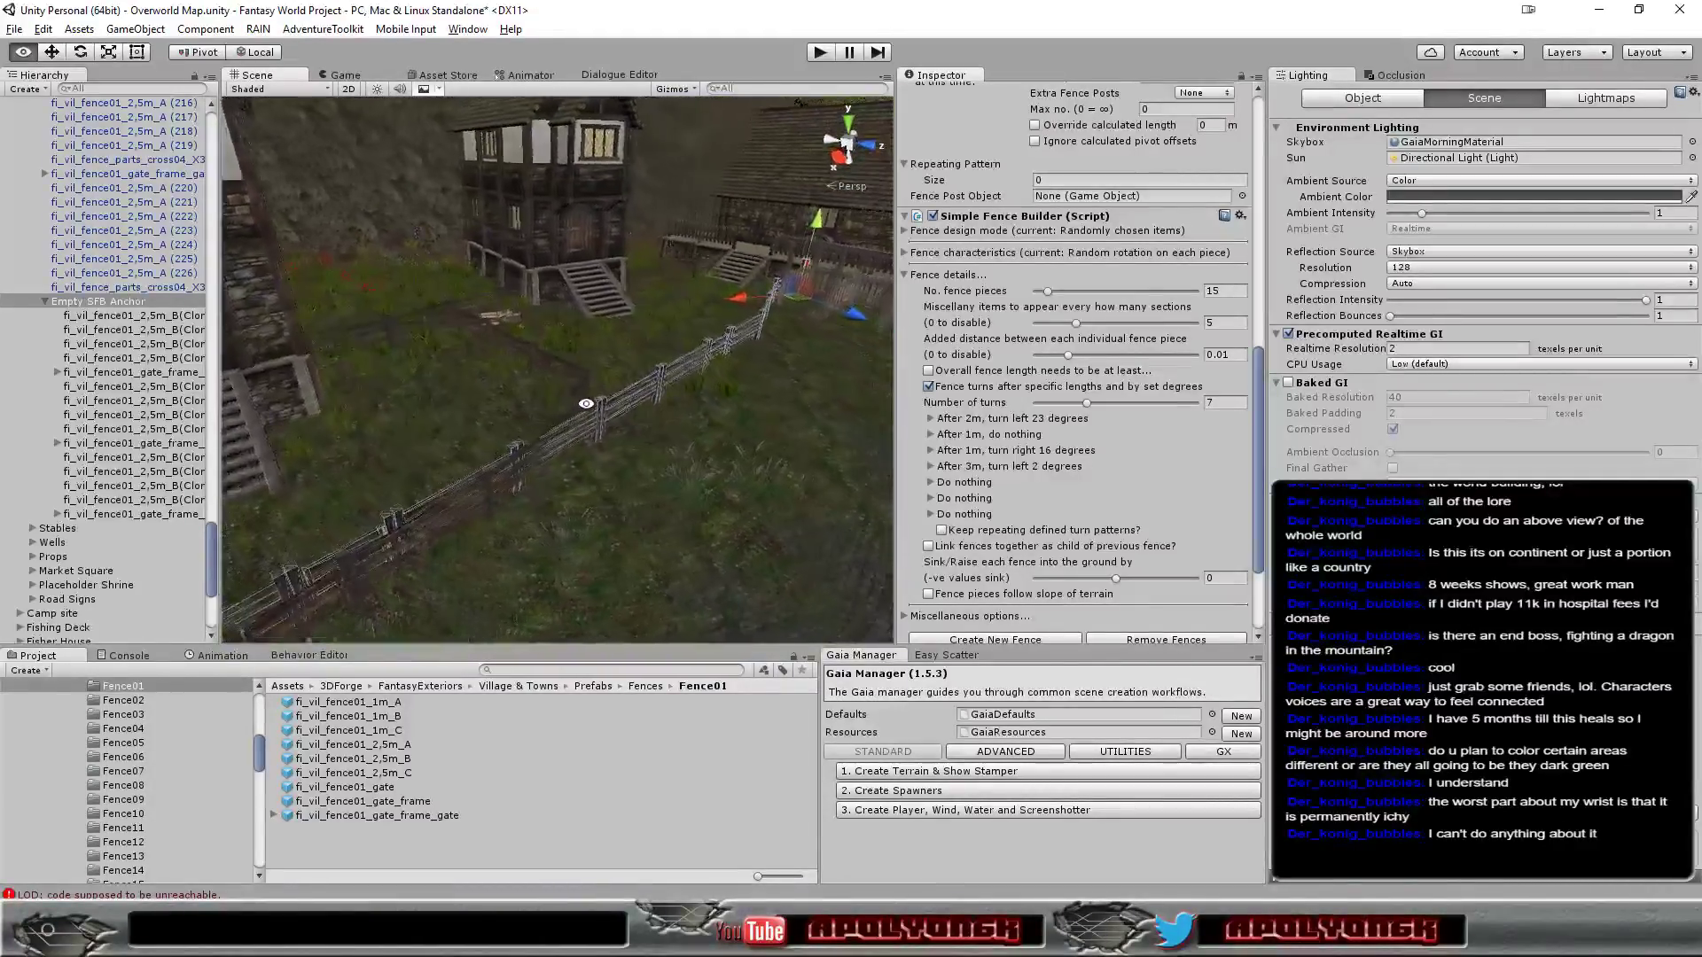
Expand both new turns, set the first to occur after 2 m, and adjust the second's bend
left_click(931, 483)
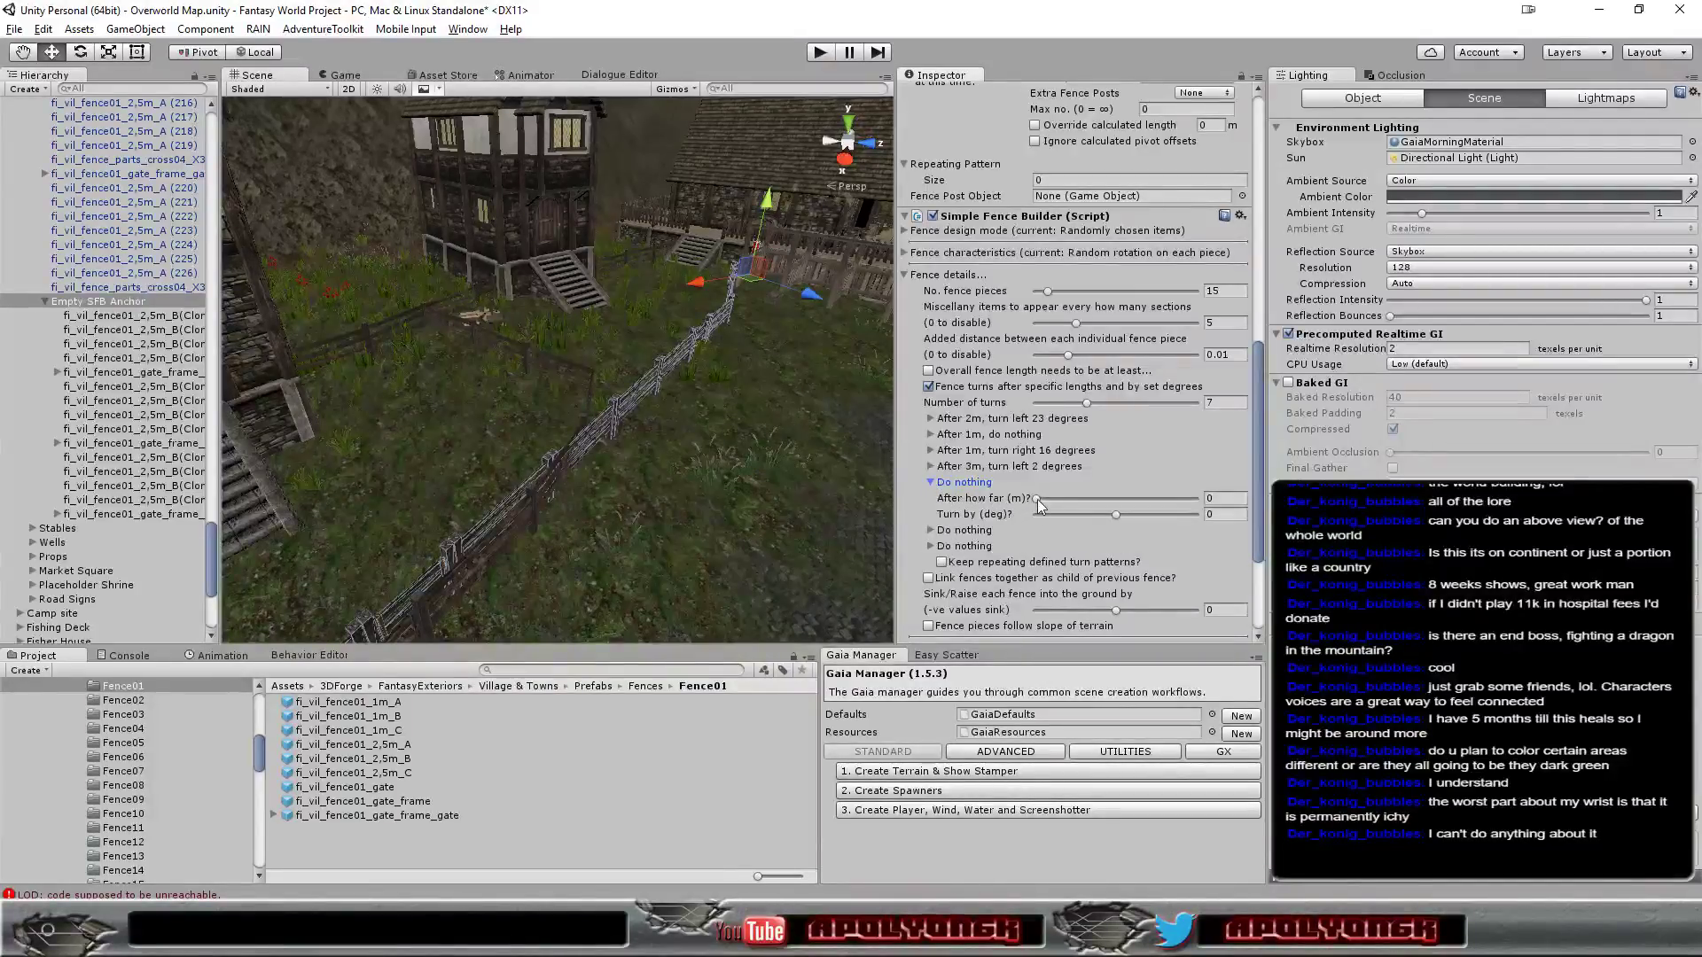
left_click_drag(1037, 499, 1117, 521)
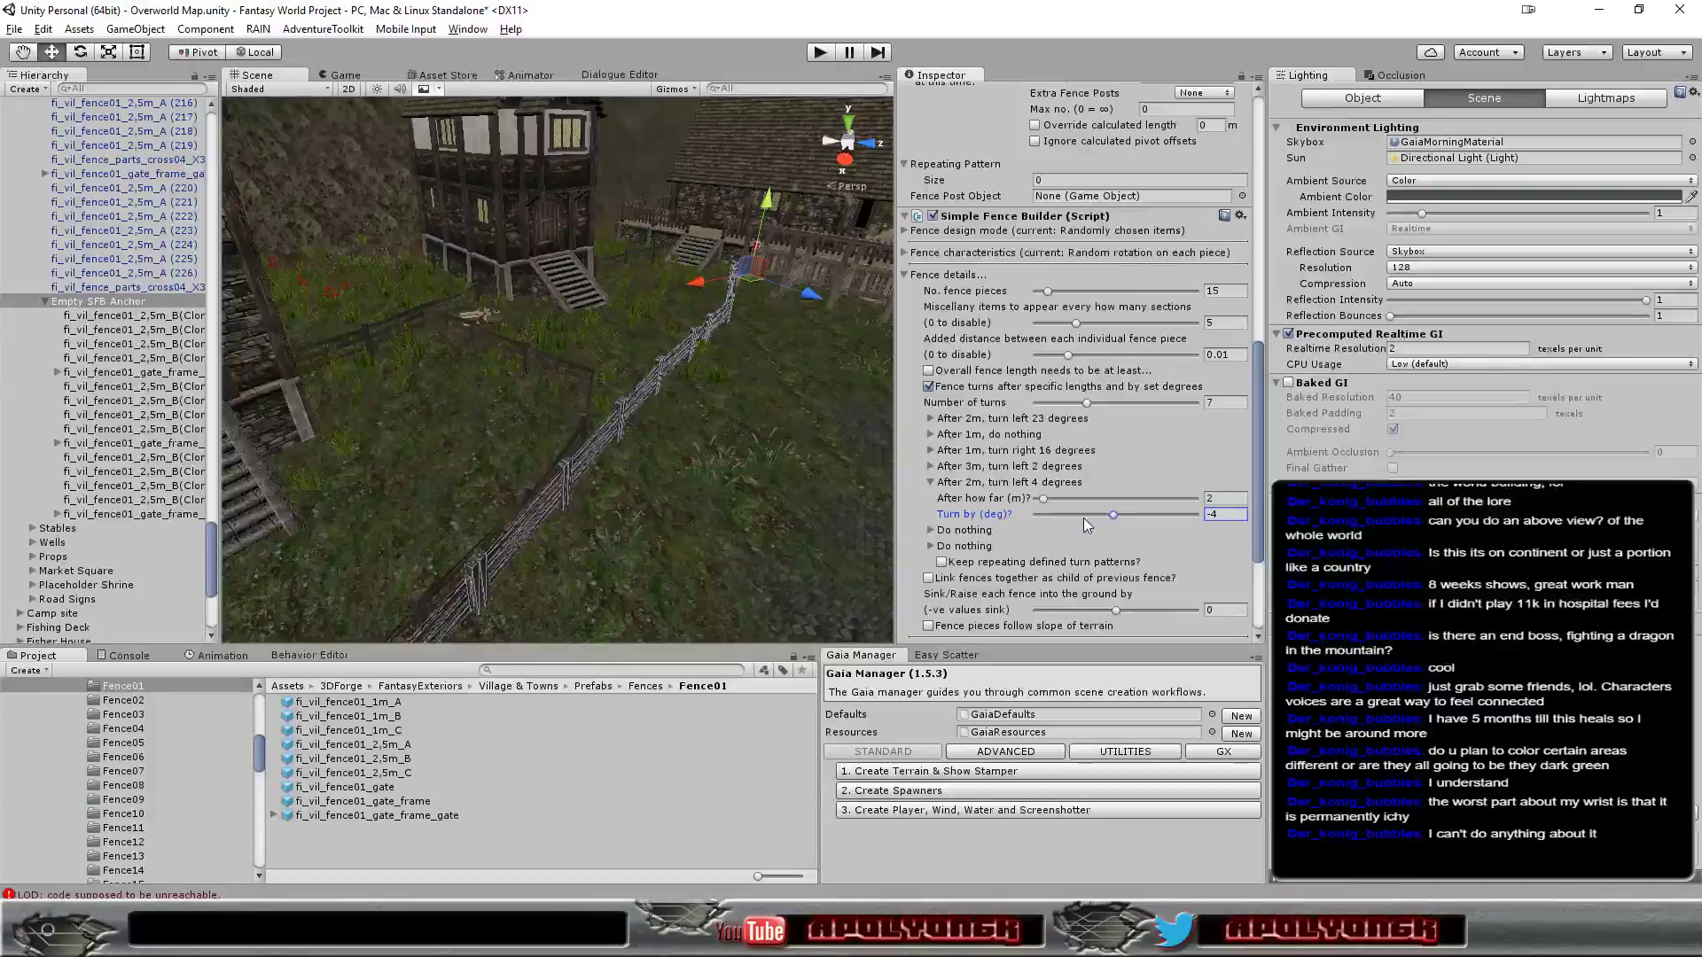
left_click(931, 531)
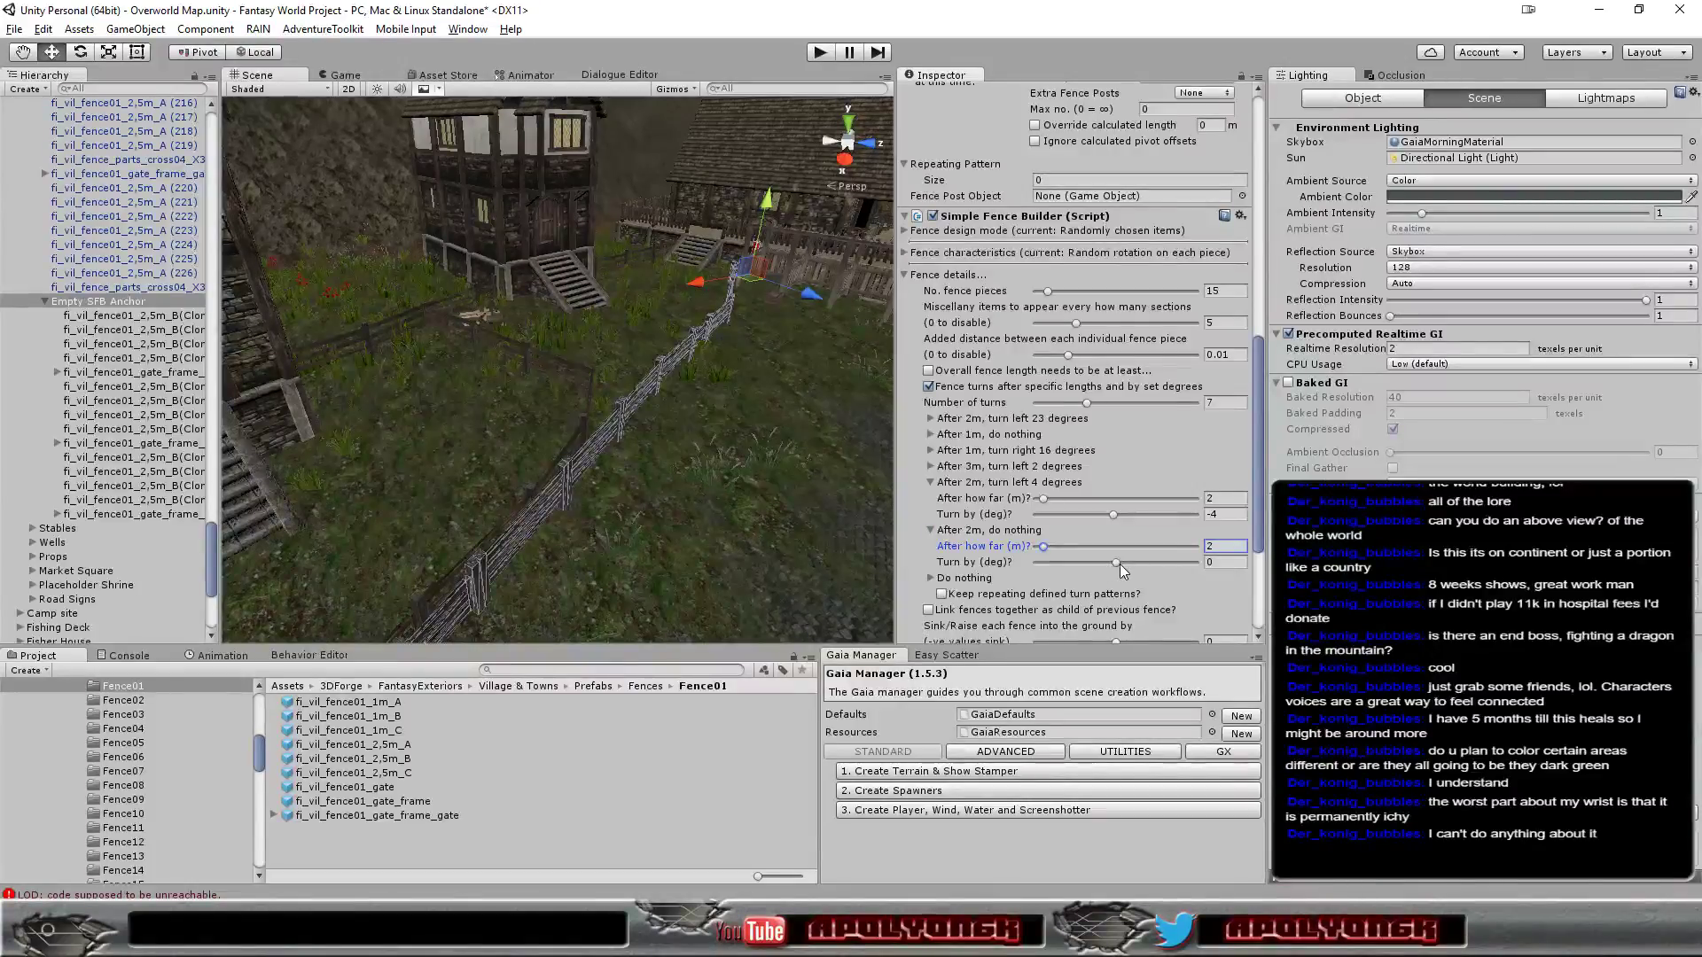
left_click(1120, 563)
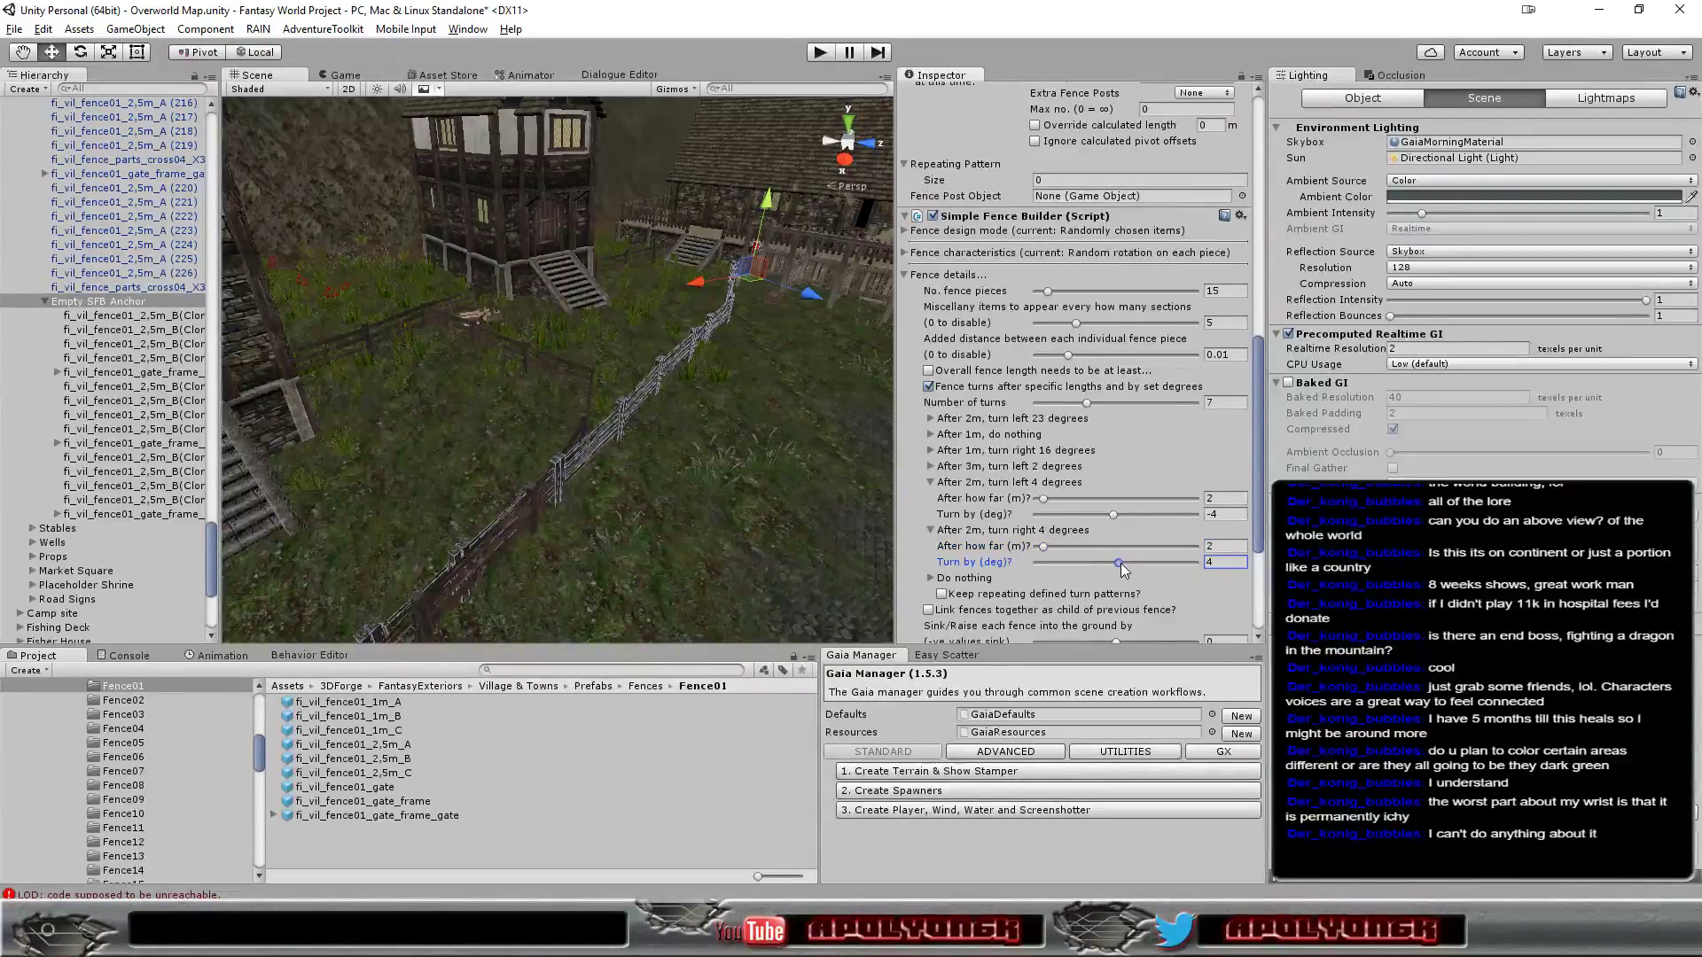
left_click_drag(1119, 563, 1116, 562)
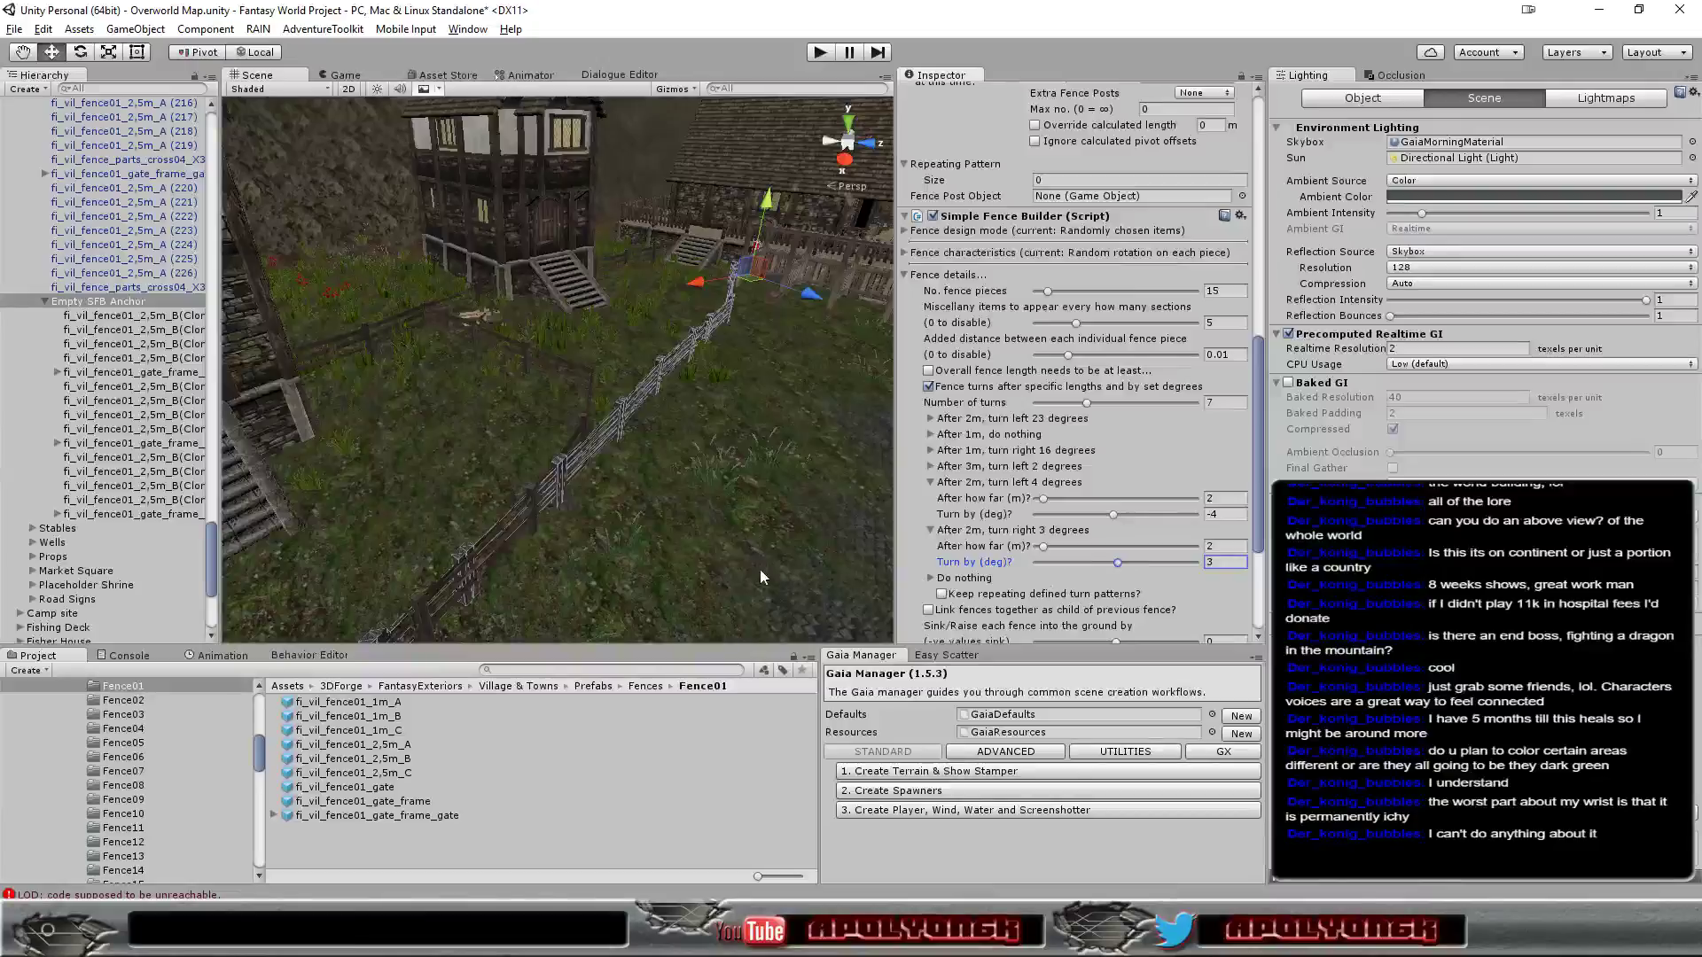
mouse_move(704, 551)
right_mouse_down()
mouse_move(809, 476)
mouse_move(781, 482)
right_mouse_up()
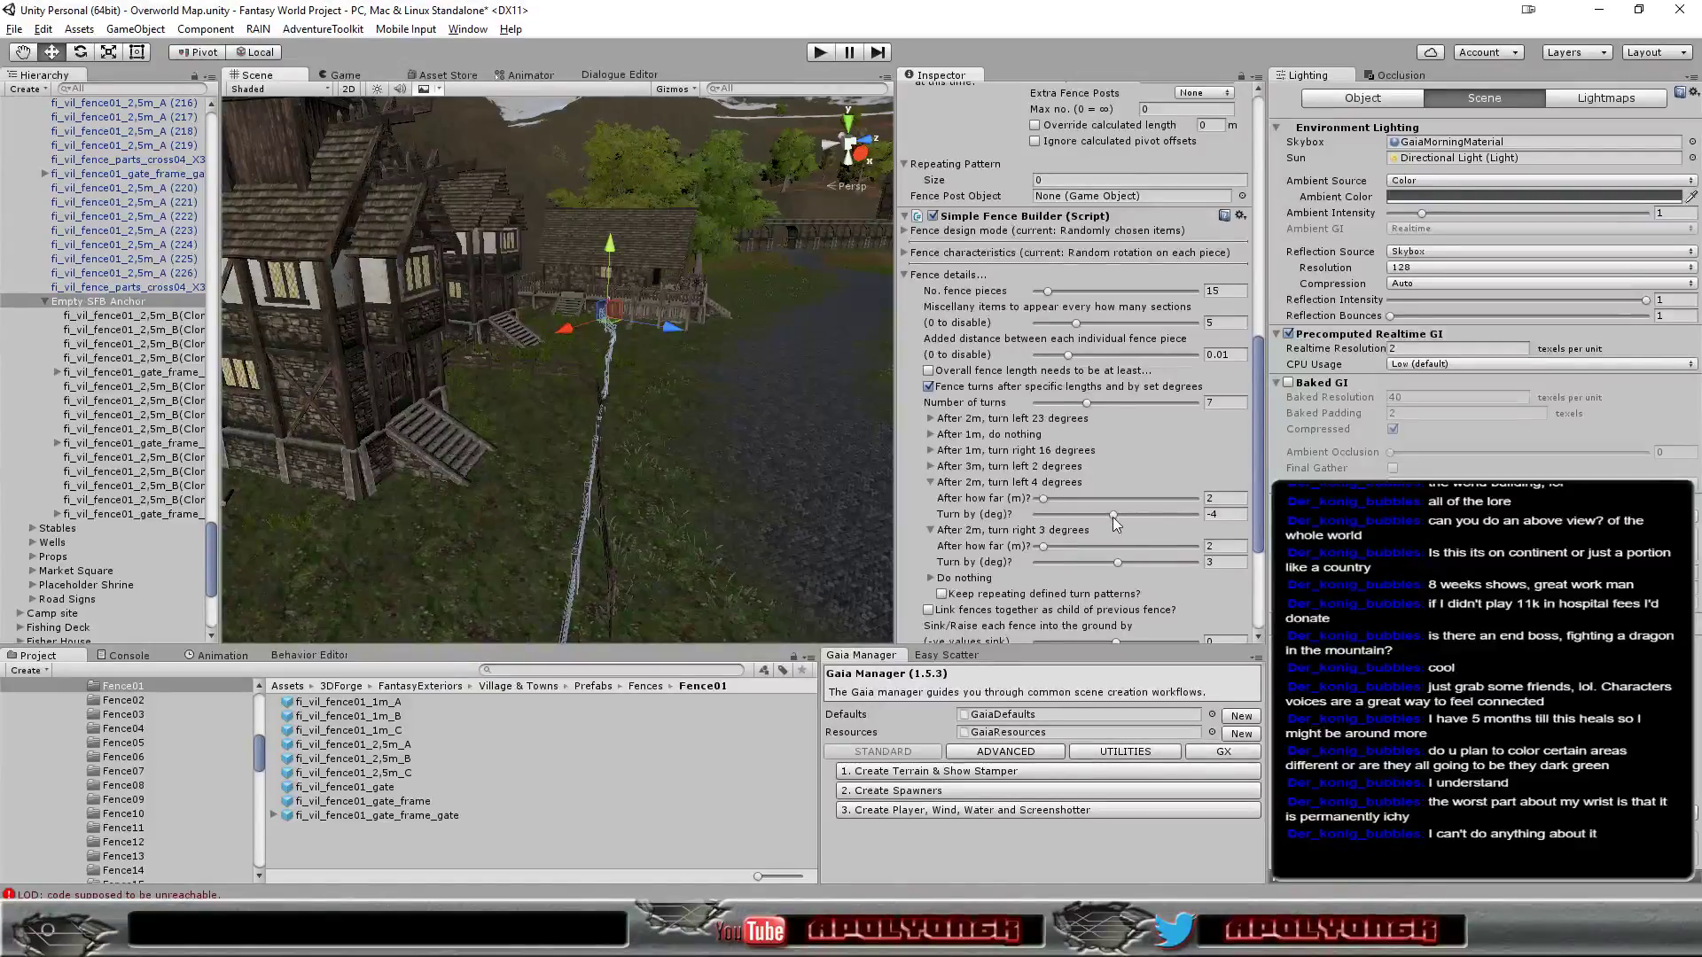
Bend the first new turn left 3° and the second left 2°
left_click_drag(1114, 518, 1116, 519)
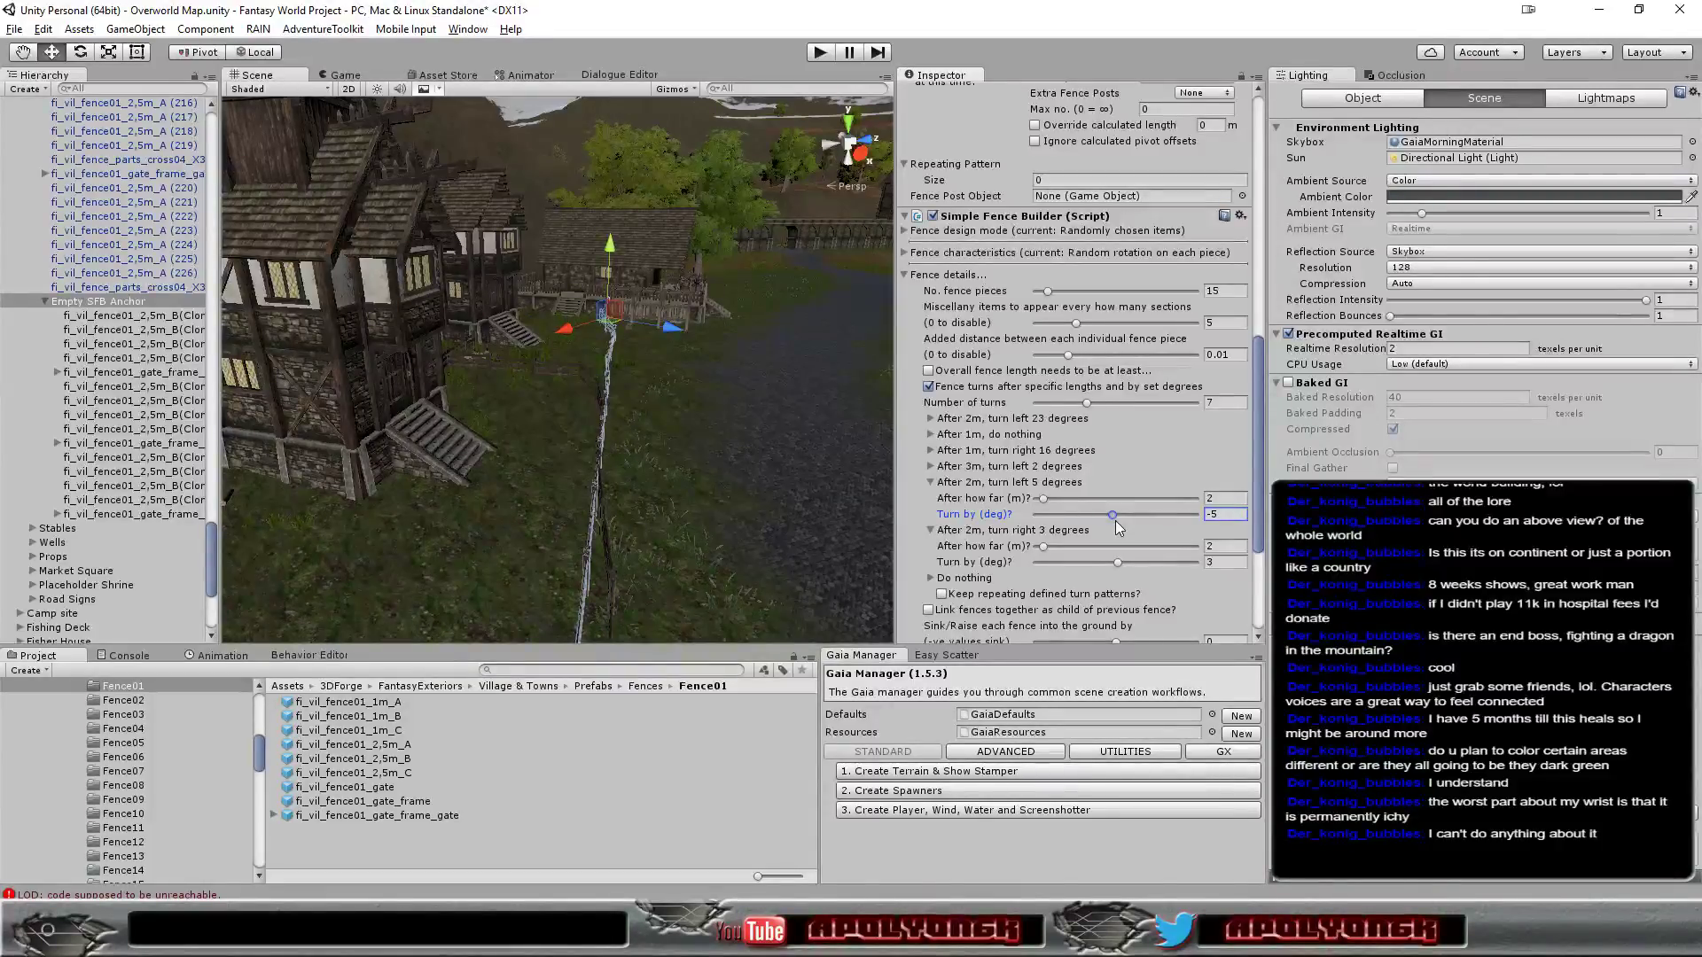
left_click_drag(1116, 521, 1118, 521)
mouse_move(743, 476)
left_mouse_down("alt")
mouse_move(428, 480)
mouse_move(519, 482)
mouse_move(663, 555)
mouse_move(750, 526)
left_mouse_up("alt")
scroll(572, 470, "up", 3)
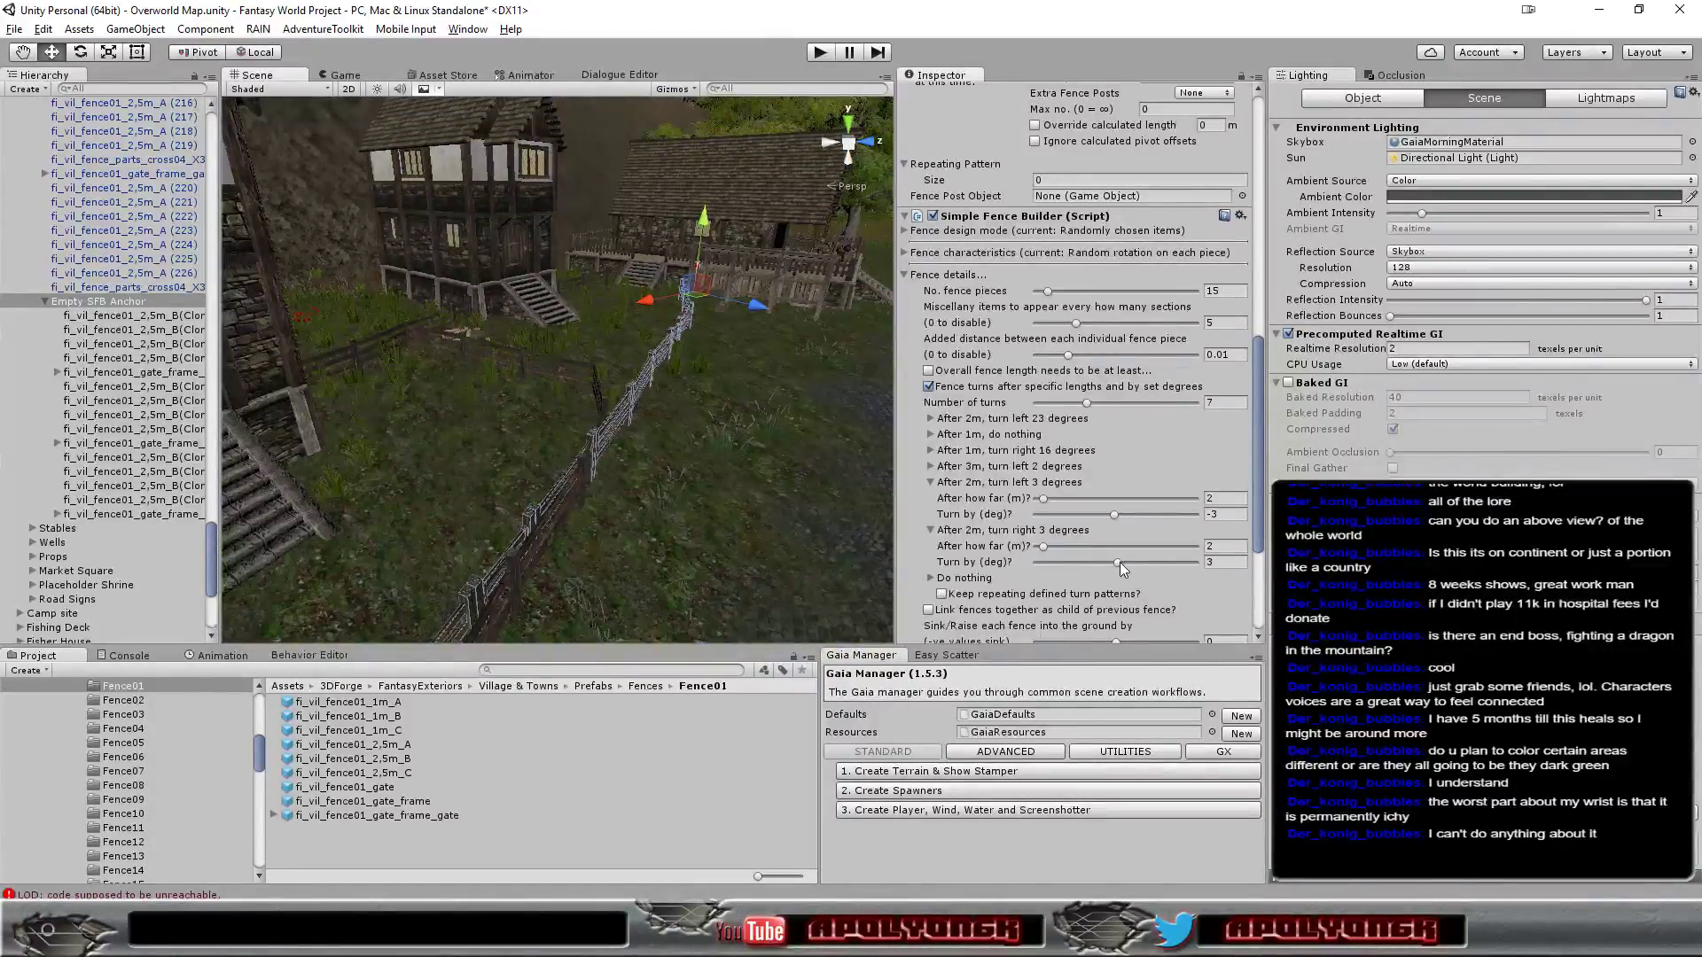
left_click_drag(1121, 563, 1118, 571)
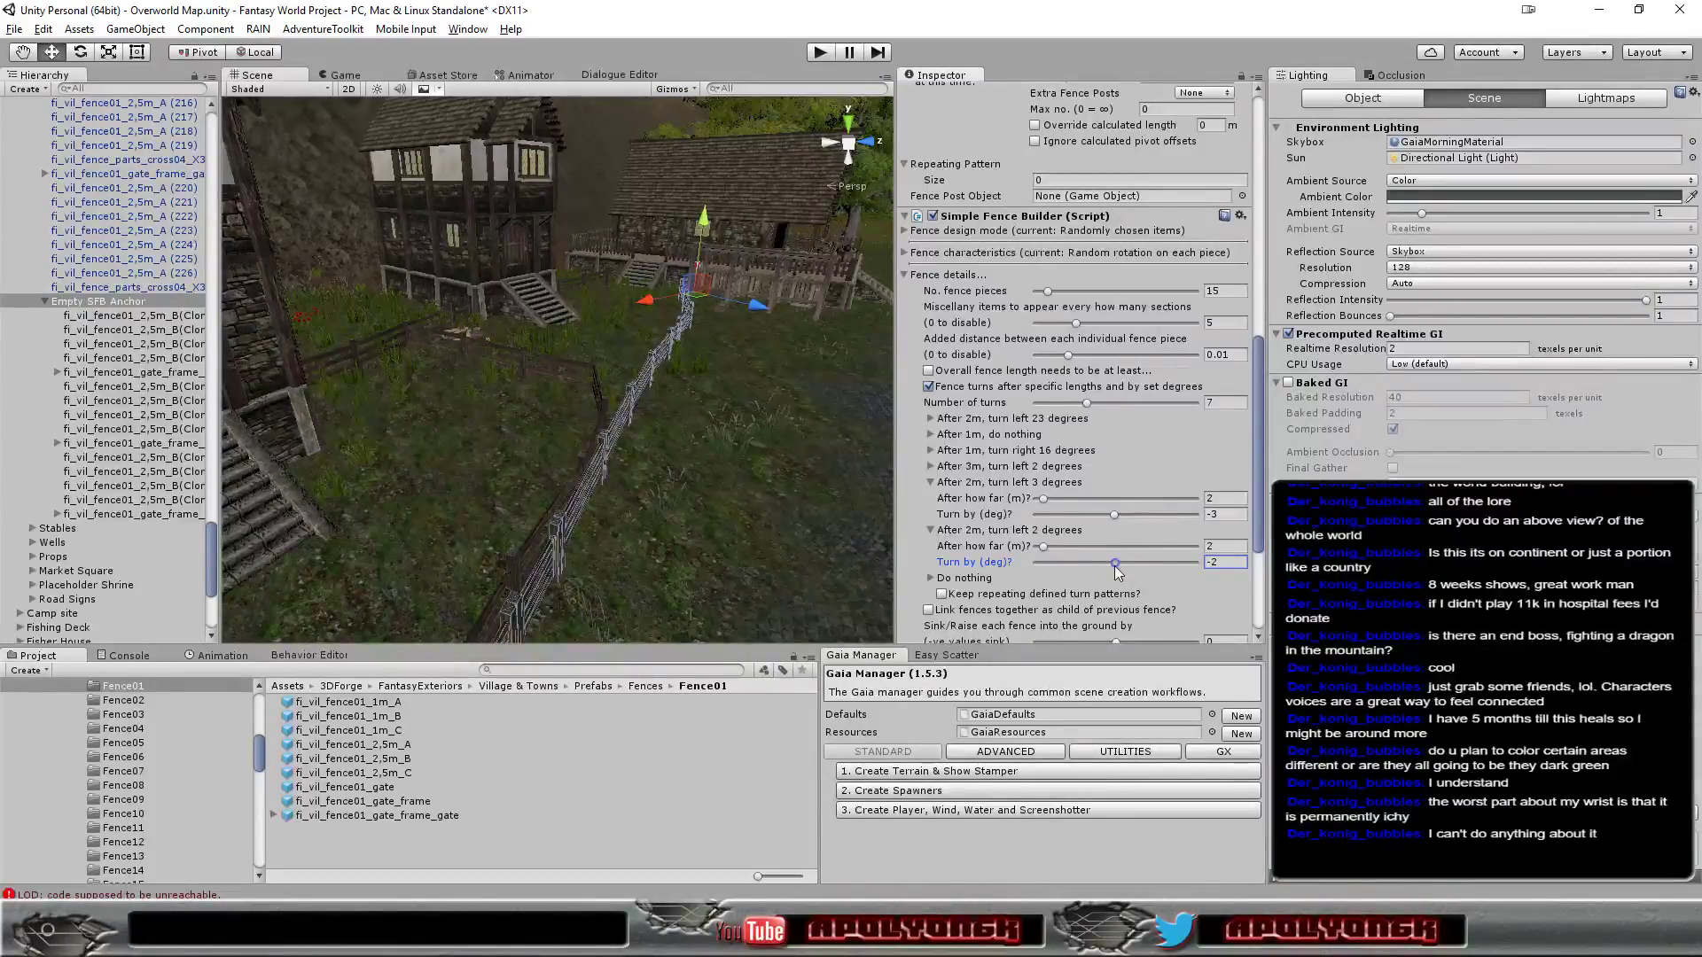
left_click_drag(700, 553, 614, 546, "alt")
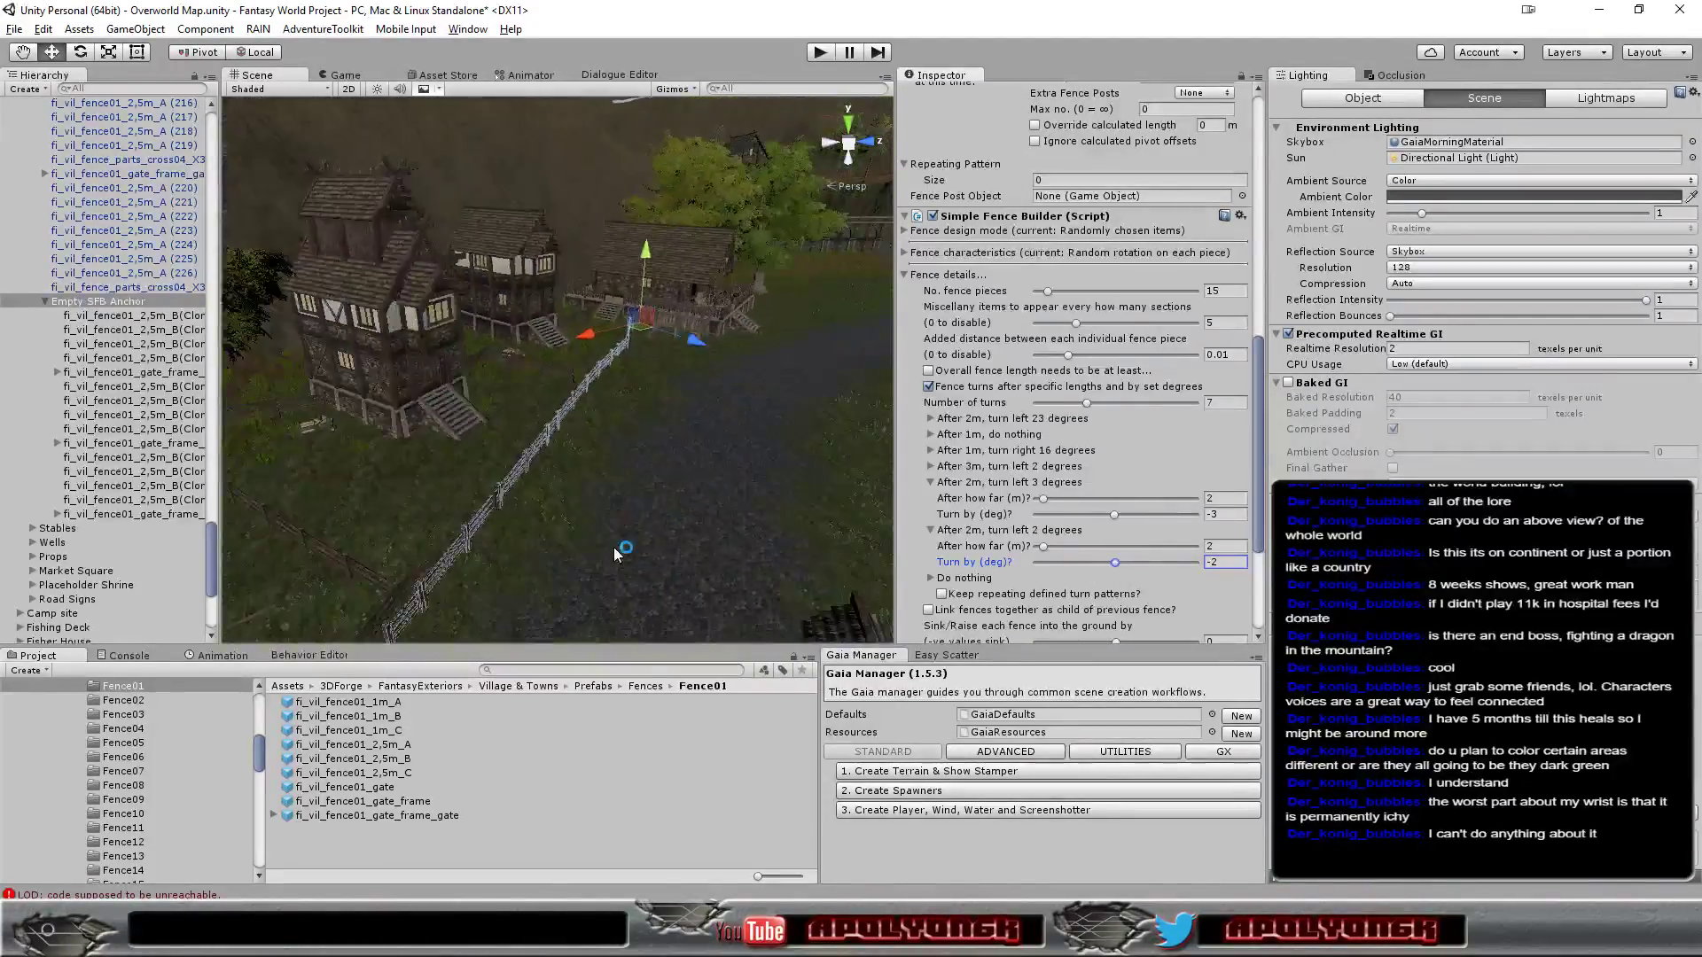
mouse_move(614, 546)
right_mouse_down()
mouse_move(739, 473)
mouse_move(461, 481)
mouse_move(618, 513)
right_mouse_up()
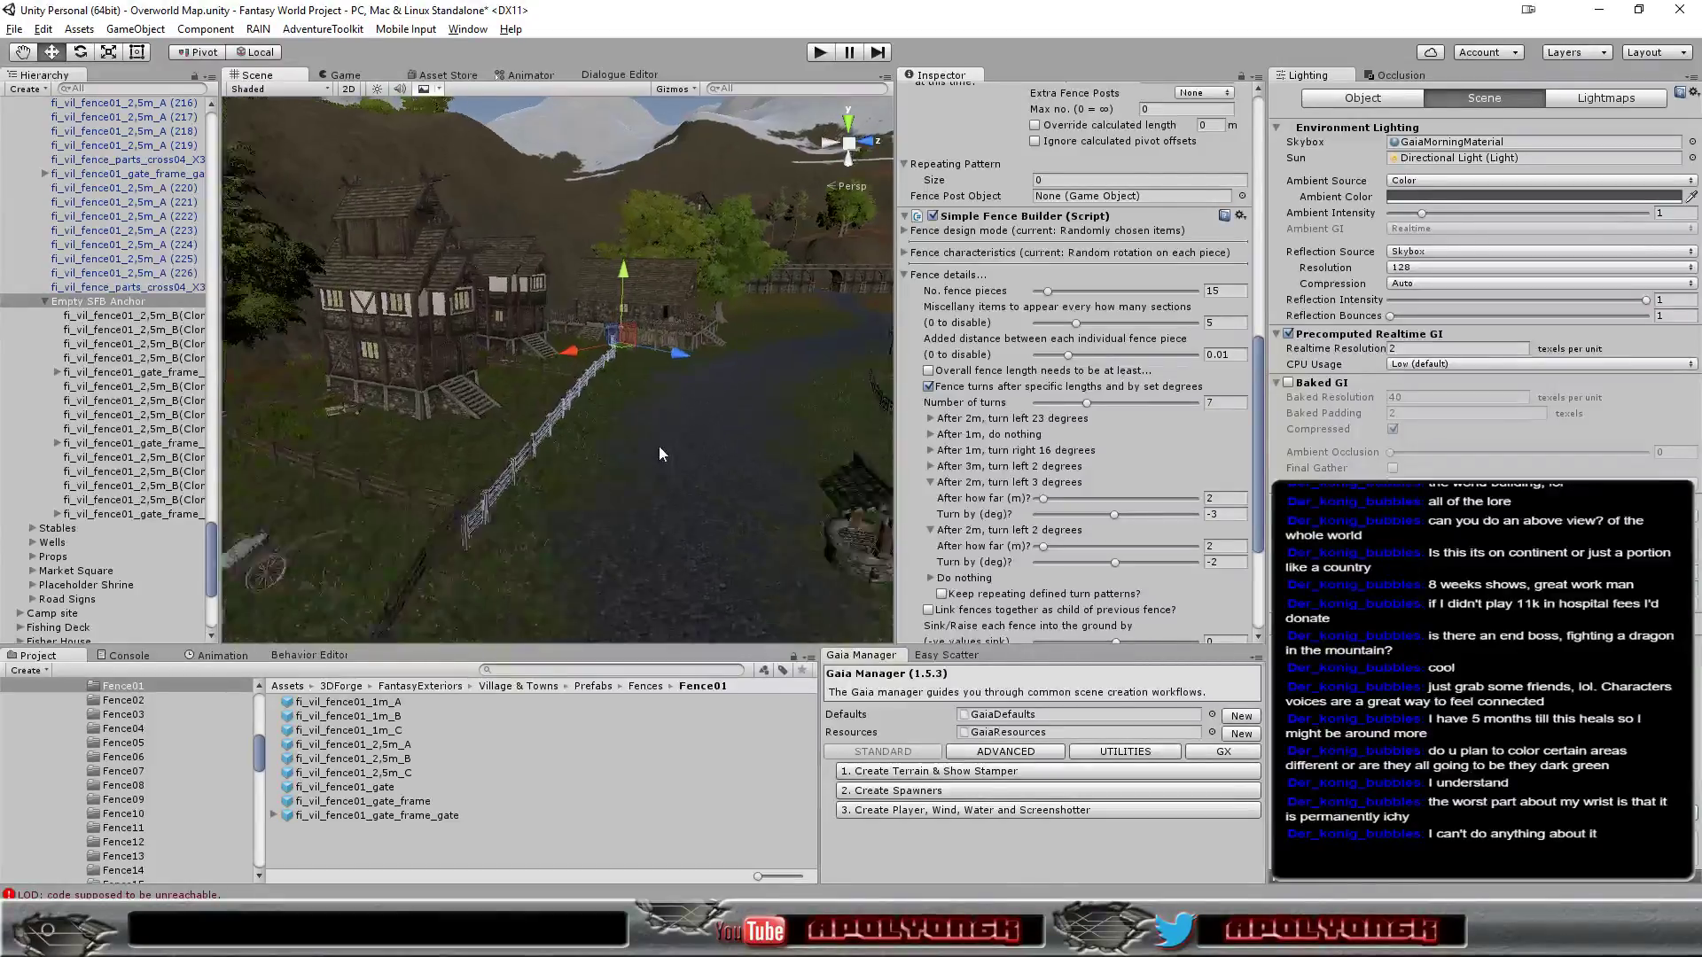
mouse_move(658, 445)
right_mouse_down()
mouse_move(602, 404)
mouse_move(608, 512)
mouse_move(820, 392)
mouse_move(676, 388)
right_mouse_up()
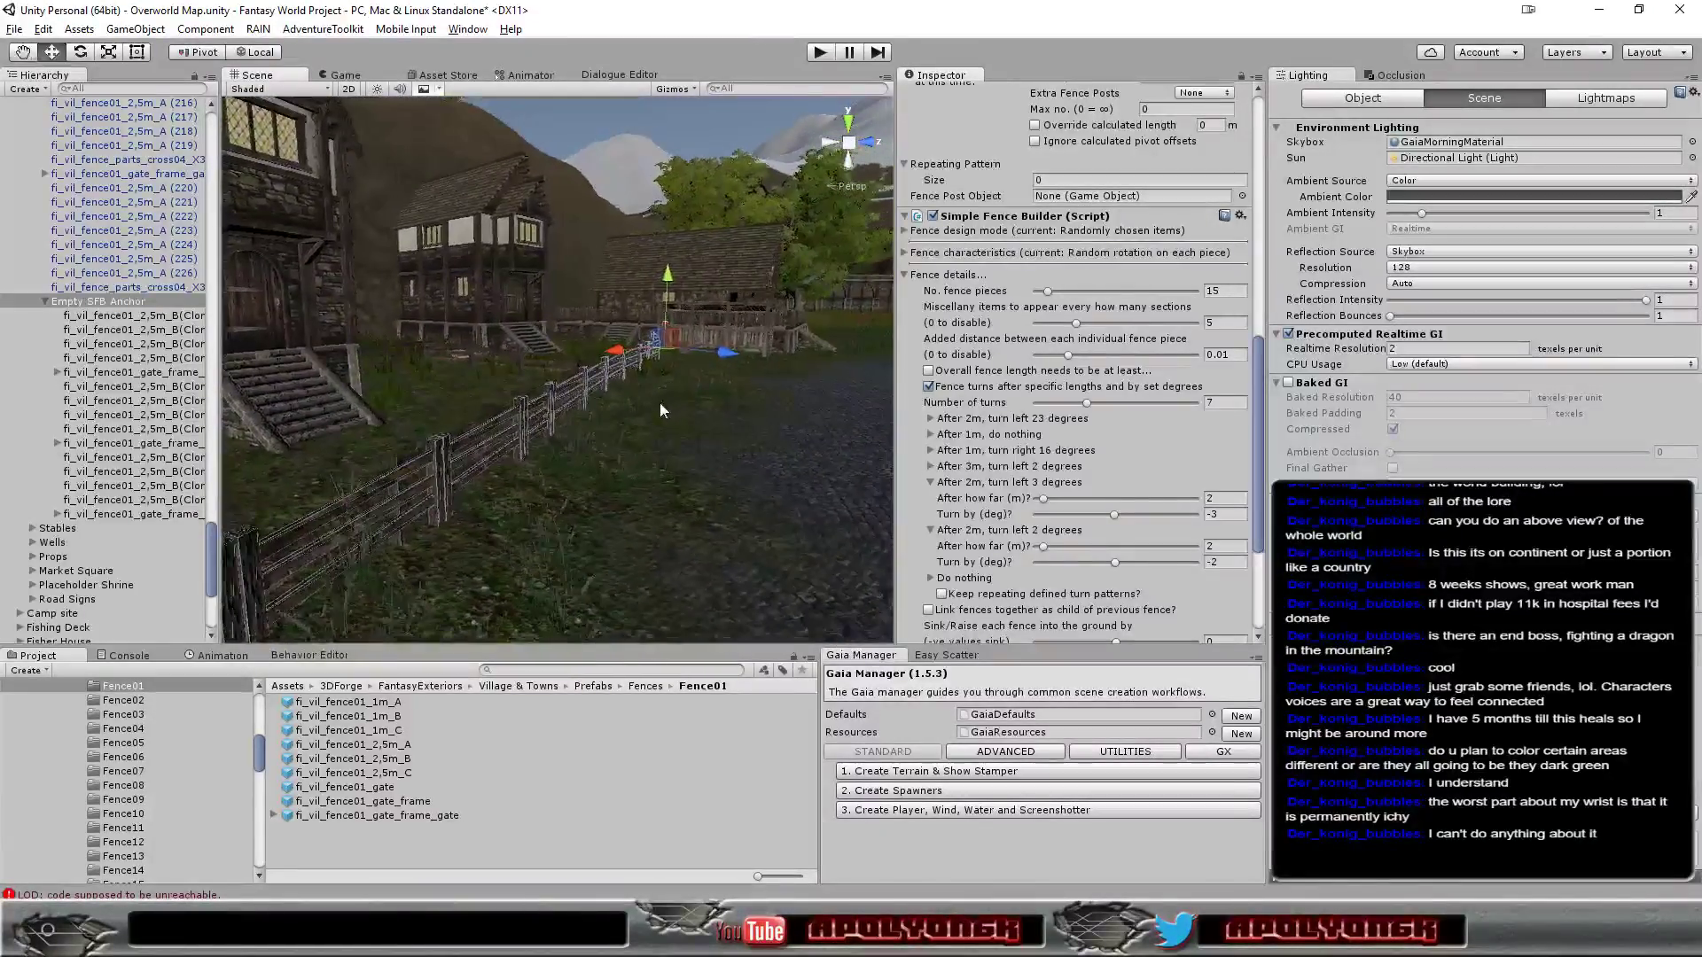
mouse_move(676, 387)
right_mouse_down()
mouse_move(539, 459)
mouse_move(572, 484)
mouse_move(287, 634)
right_mouse_up()
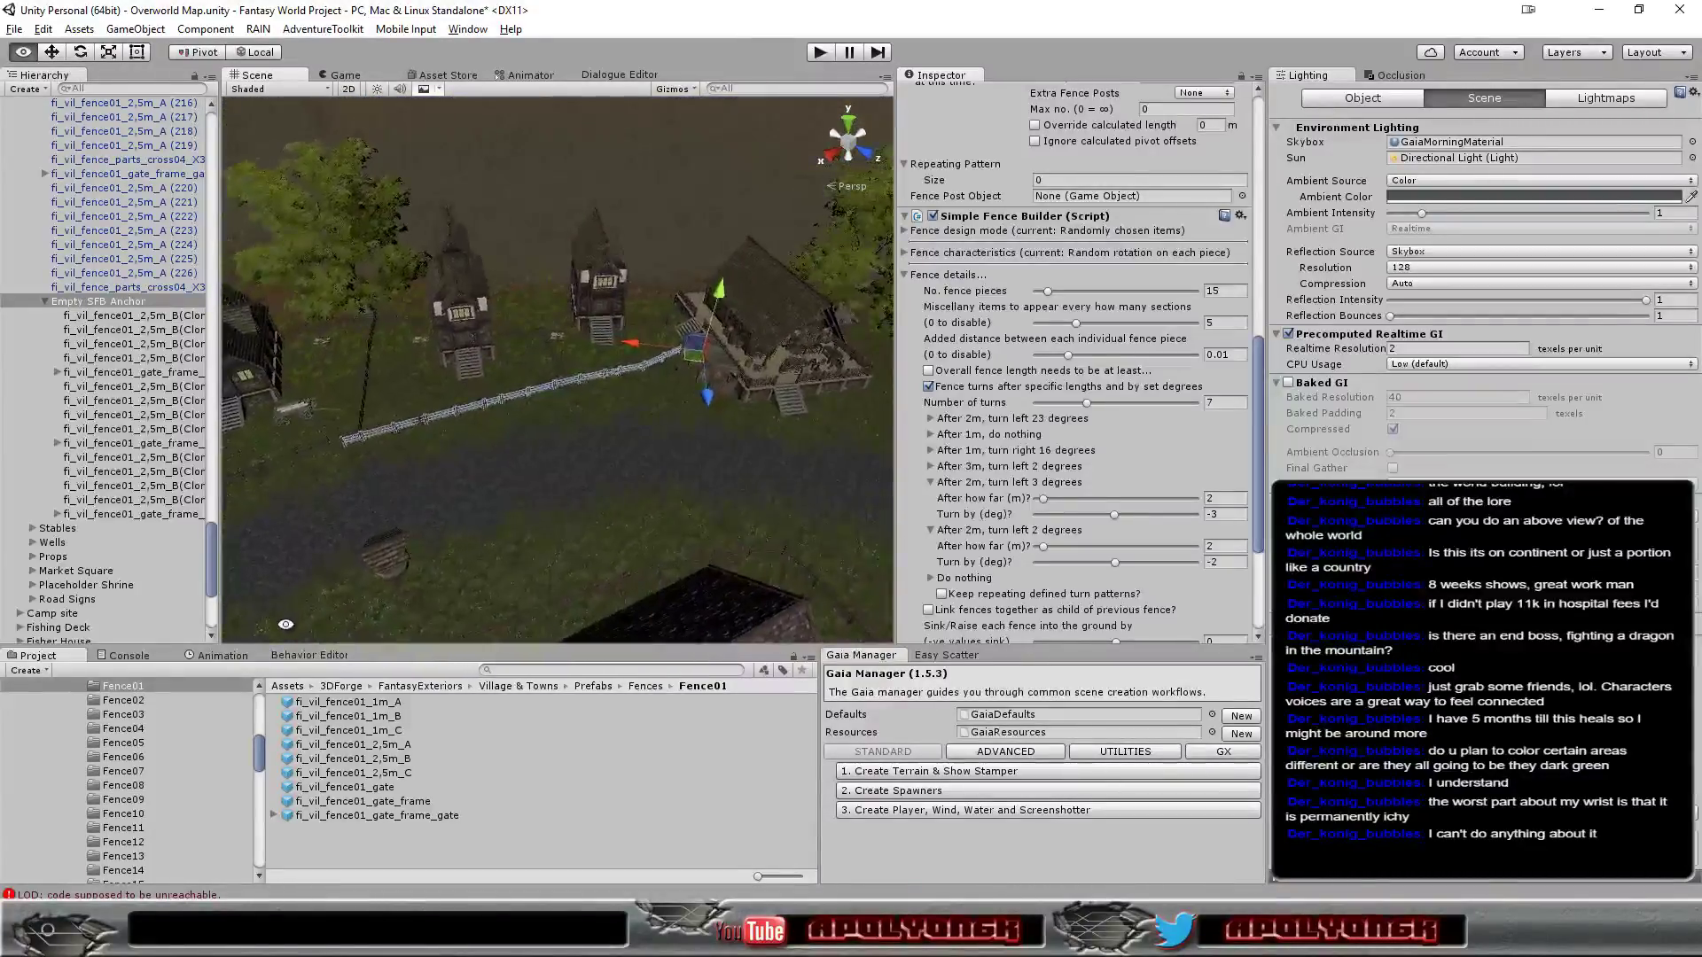
mouse_move(344, 582)
right_mouse_down()
mouse_move(505, 466)
mouse_move(406, 385)
right_mouse_up()
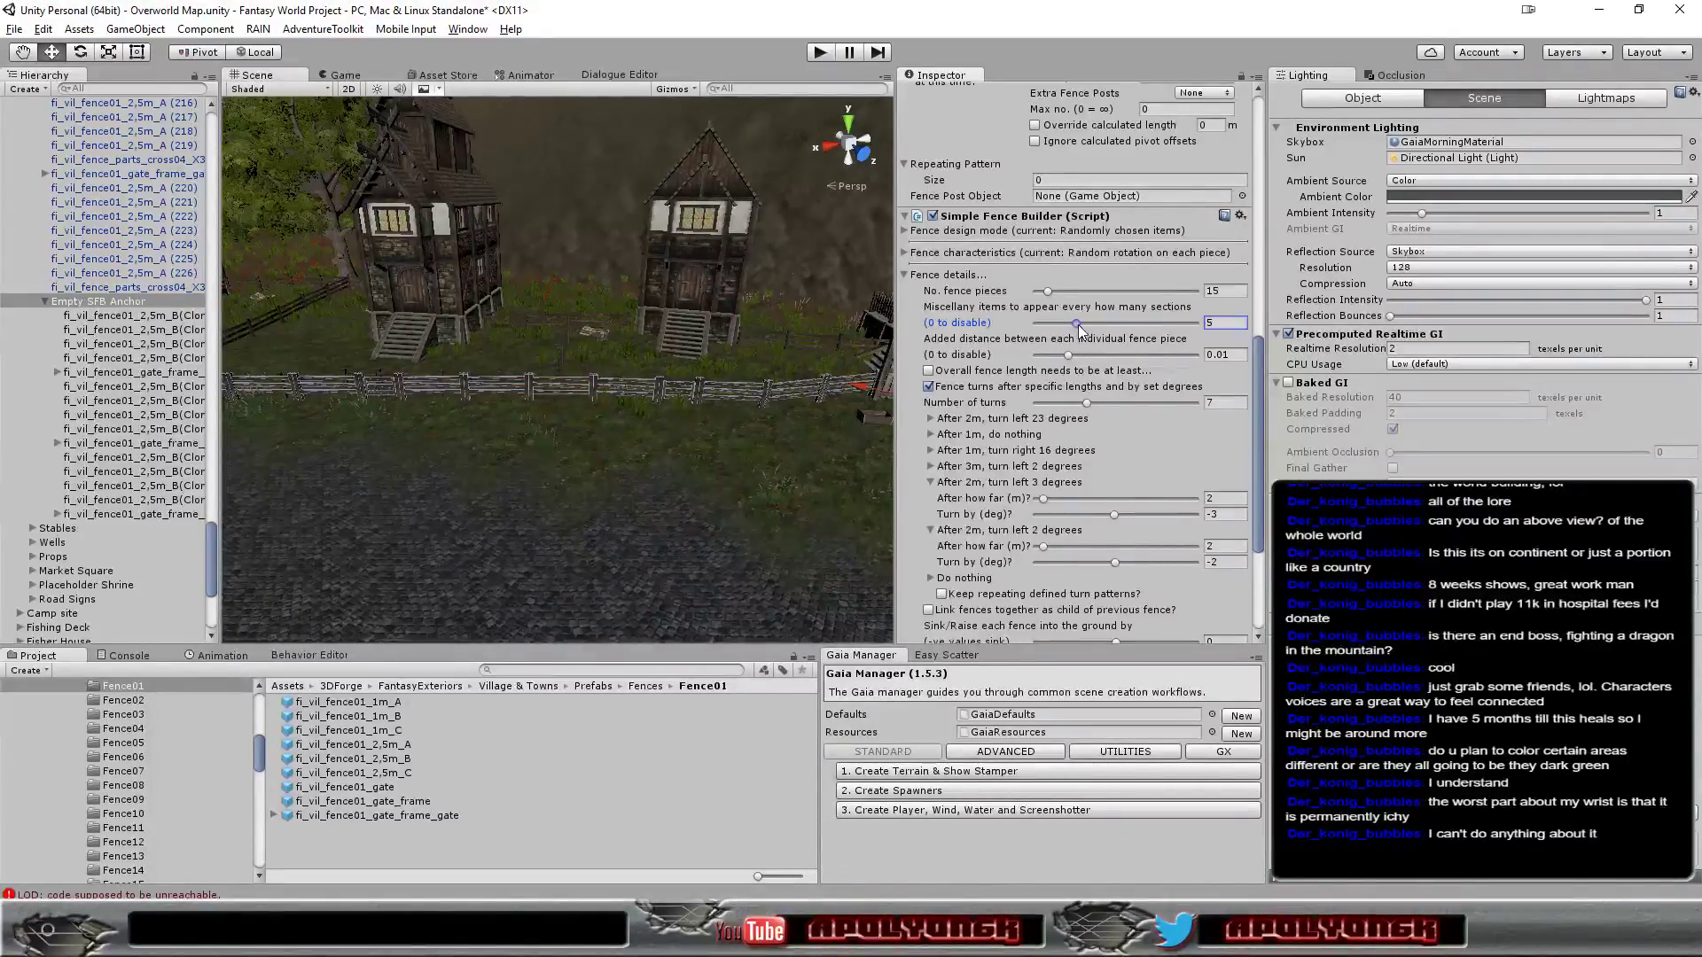
left_click_drag(1079, 324, 1076, 332)
mouse_move(630, 429)
left_mouse_down("alt")
mouse_move(665, 432)
mouse_move(523, 437)
mouse_move(496, 417)
mouse_move(456, 449)
mouse_move(528, 449)
mouse_move(544, 486)
left_mouse_up("alt")
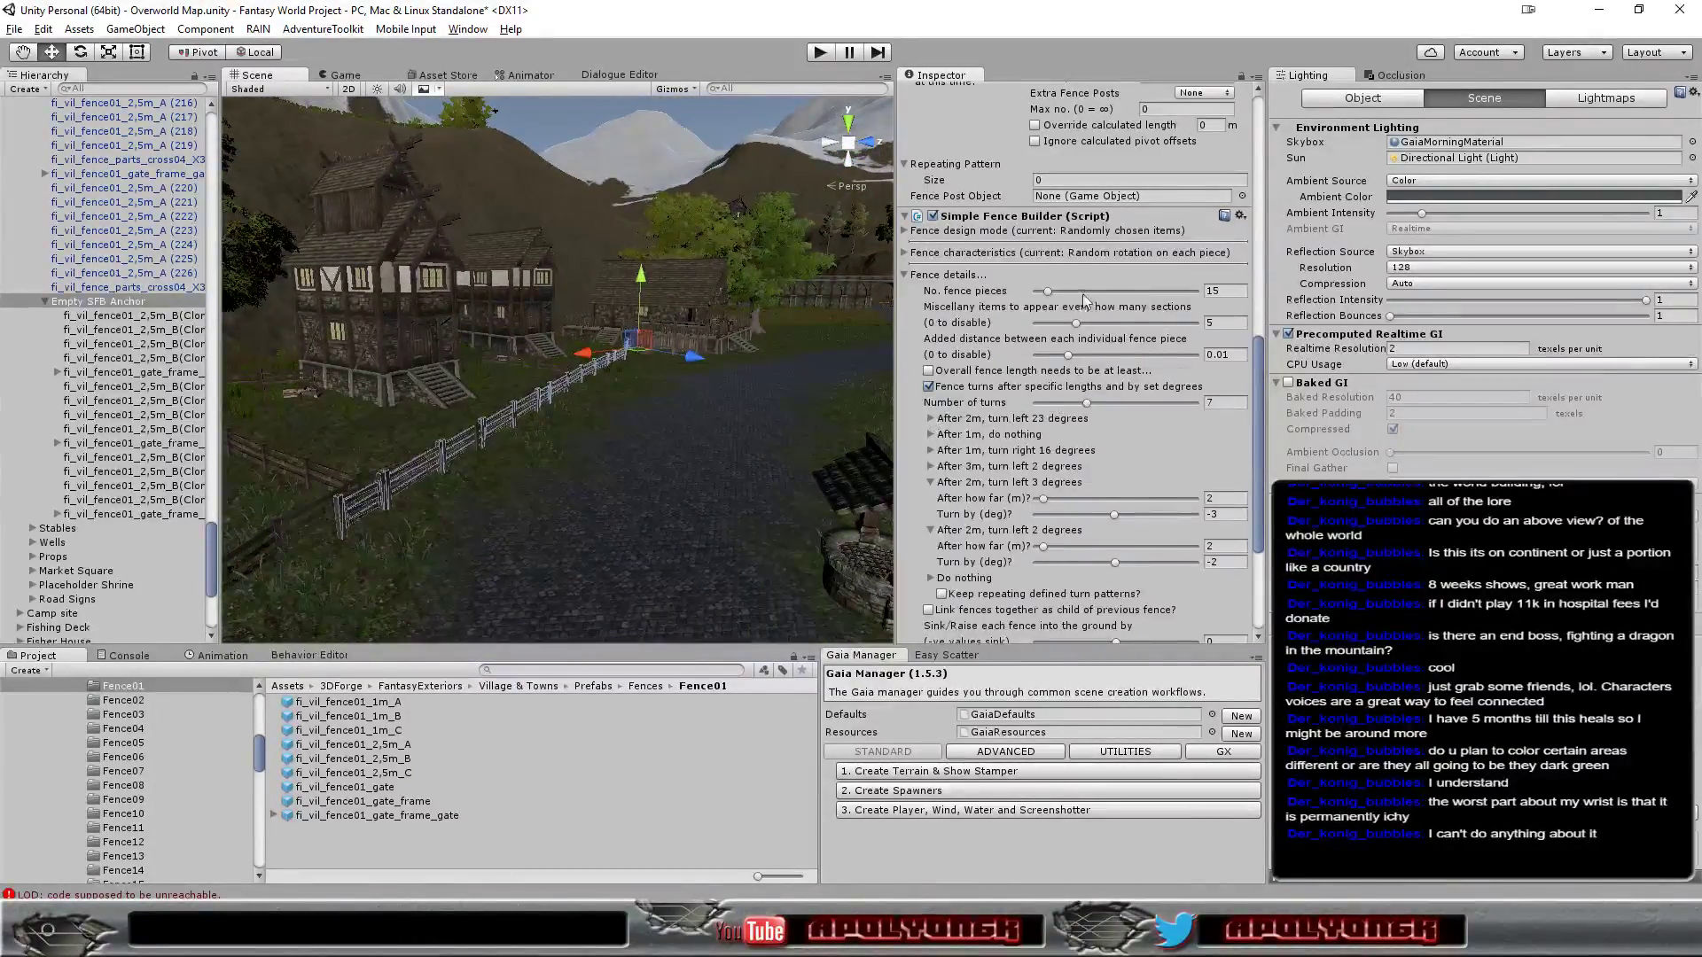
Raise No. fence pieces from 15 to 23 and look over the lengthened fence
left_click_drag(1050, 294, 1057, 296)
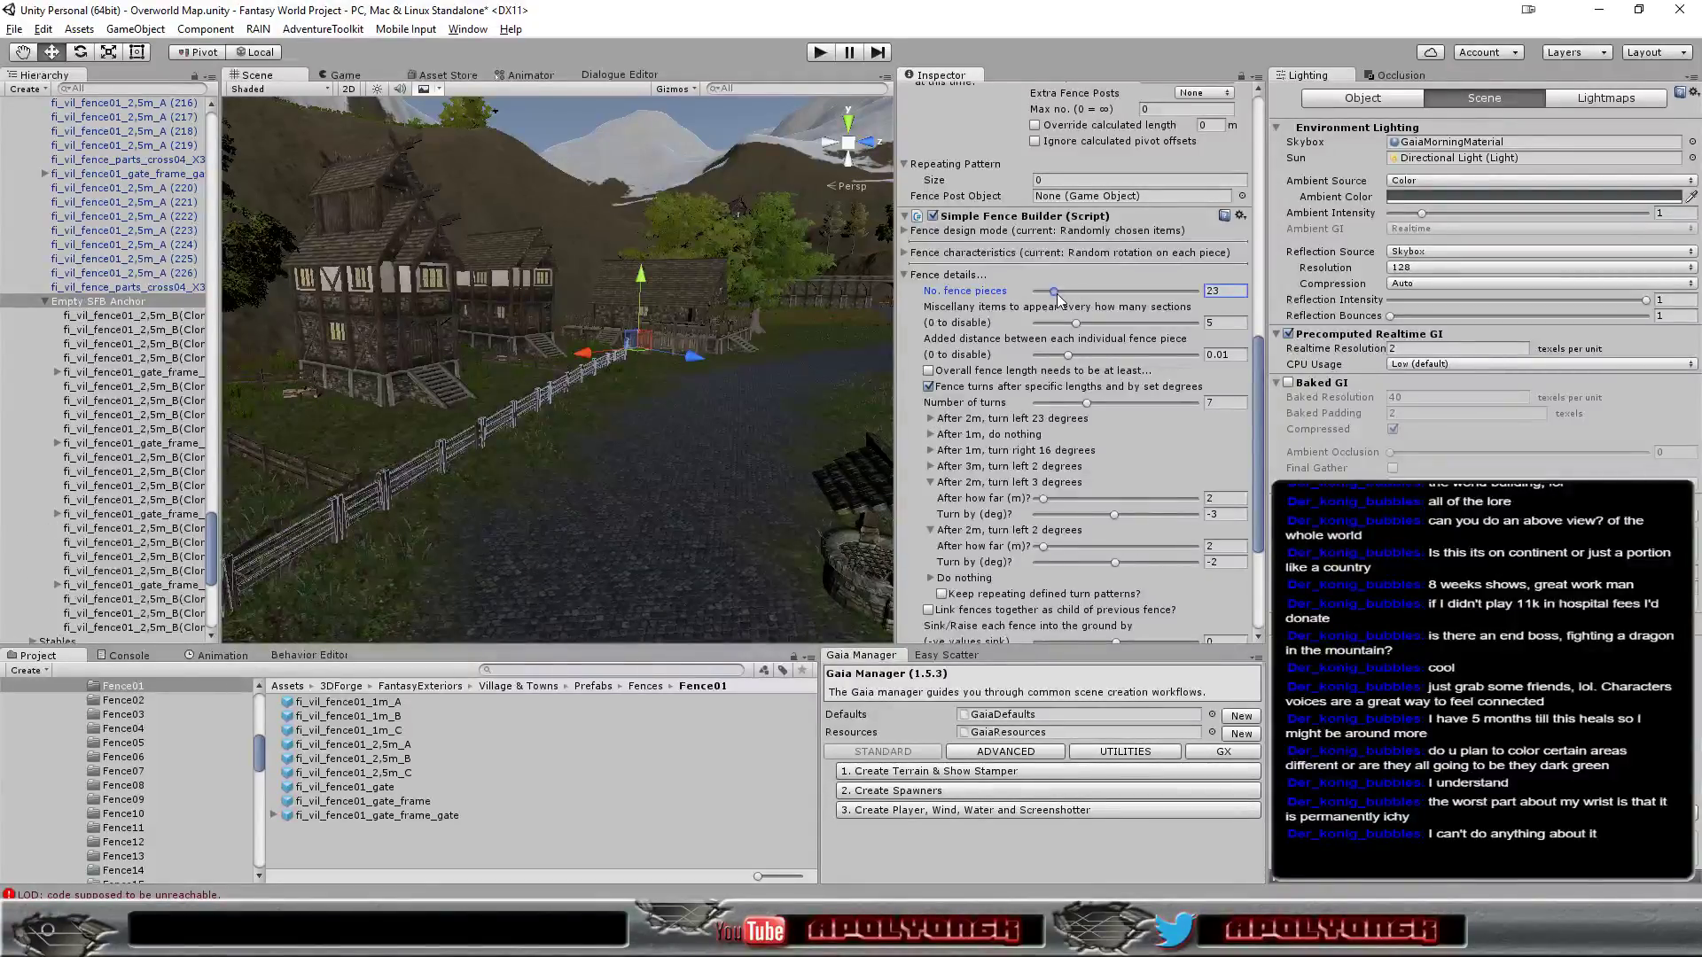
key("Down")
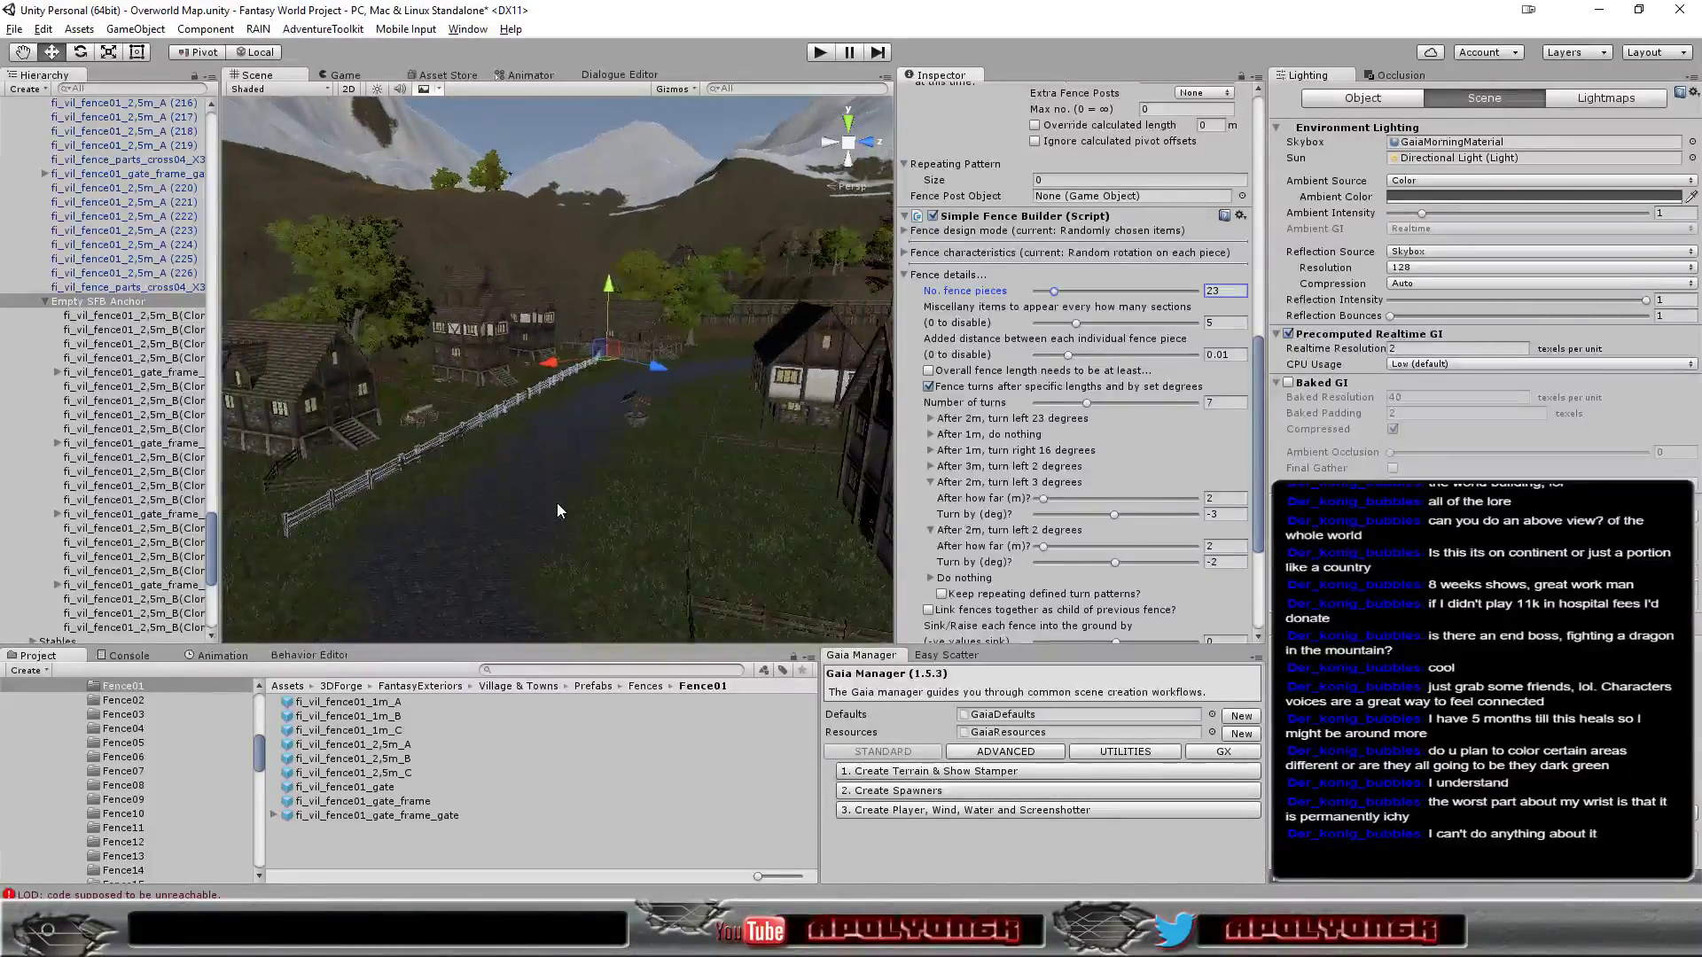
mouse_move(557, 506)
left_mouse_down("alt")
mouse_move(642, 478)
mouse_move(495, 532)
mouse_move(429, 599)
mouse_move(530, 497)
mouse_move(508, 495)
left_mouse_up("alt")
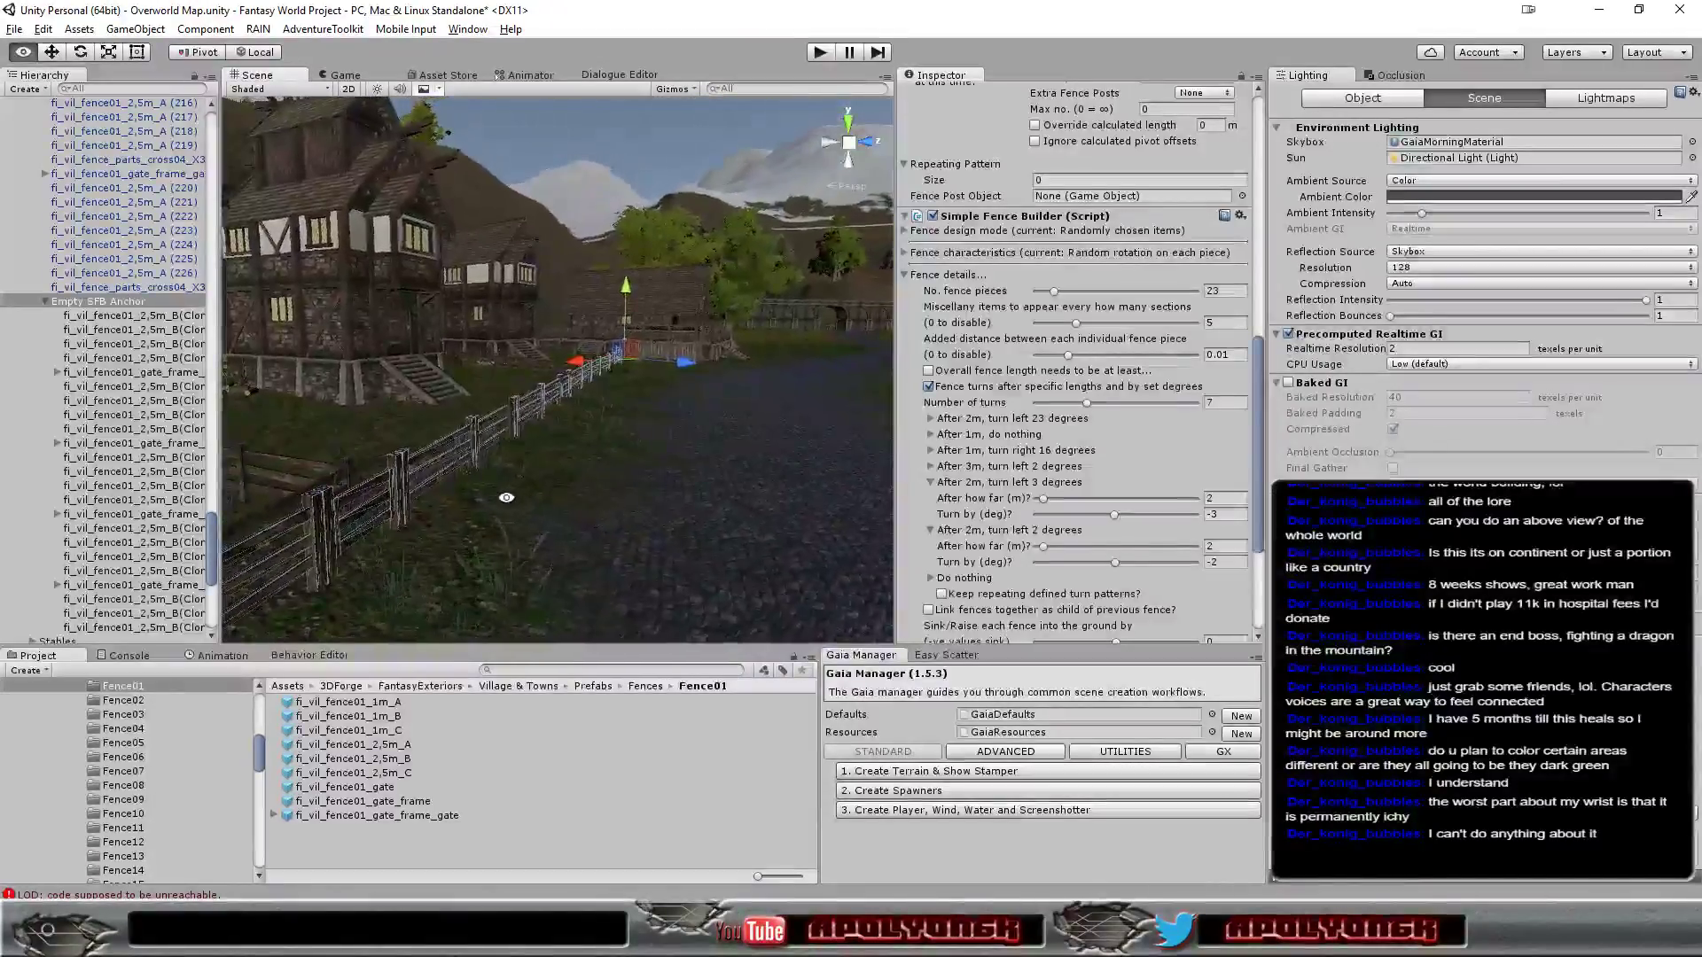
mouse_move(508, 495)
left_mouse_down("alt")
mouse_move(75, 614)
mouse_move(581, 530)
mouse_move(593, 505)
mouse_move(676, 487)
mouse_move(878, 511)
mouse_move(622, 540)
mouse_move(631, 510)
mouse_move(544, 518)
mouse_move(597, 540)
left_mouse_up("alt")
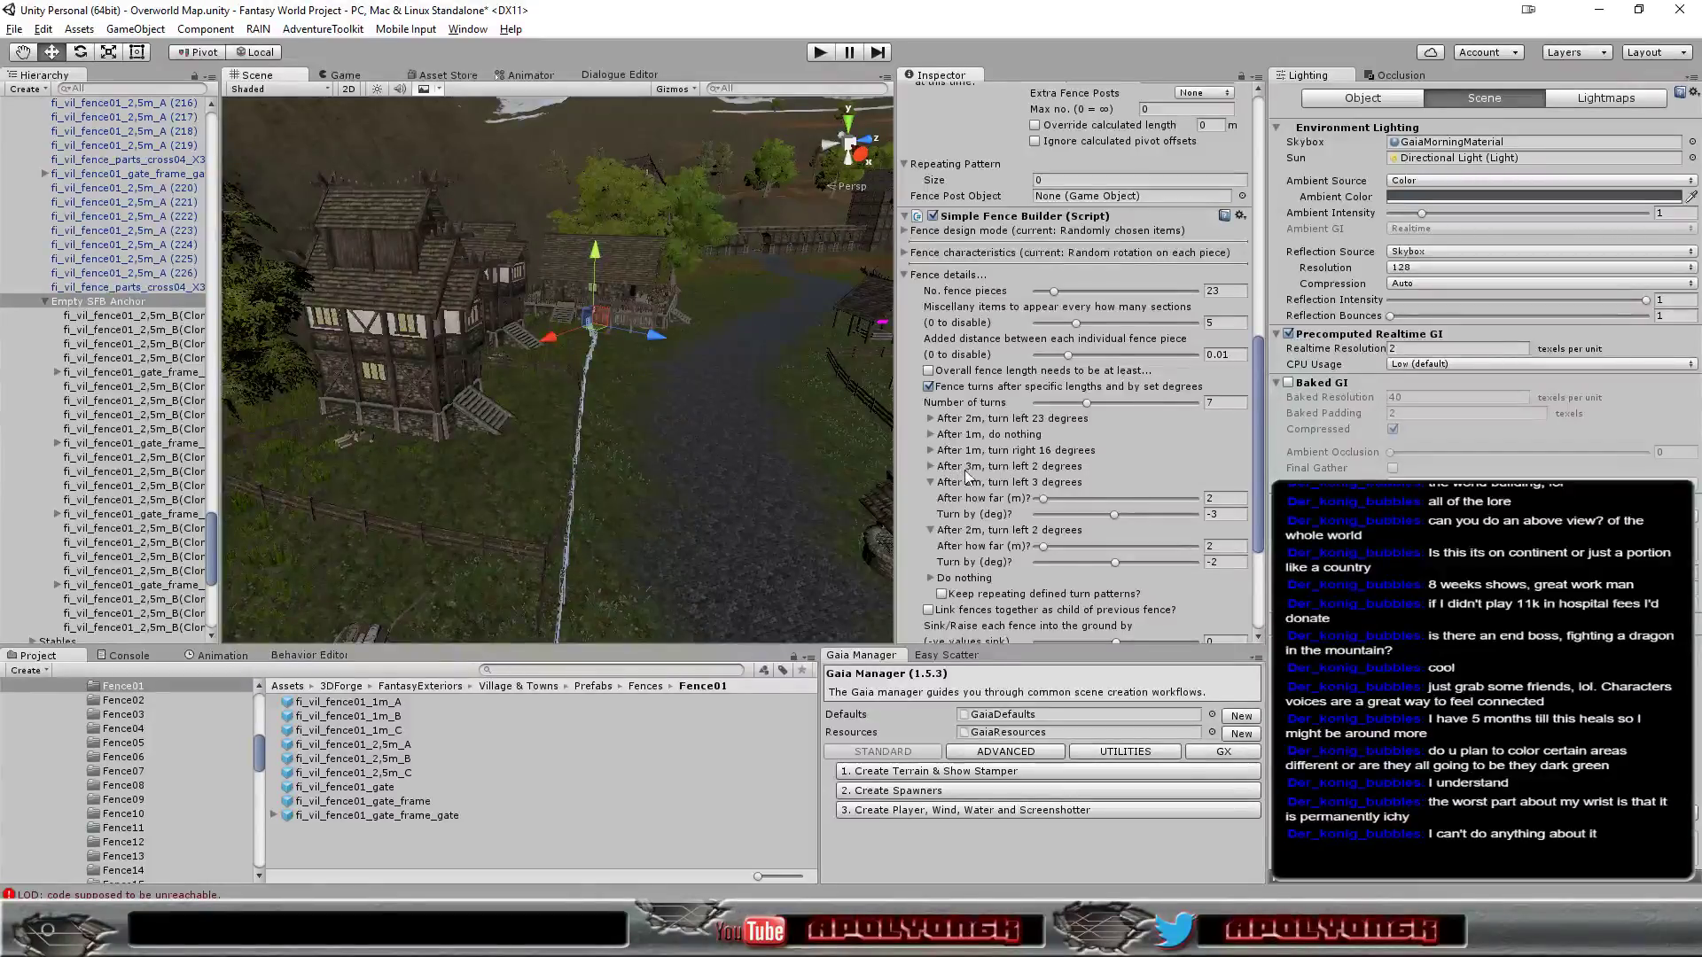
Set the seventh turn to right 16° after 13 m and raise Number of turns to 11
left_click(931, 578)
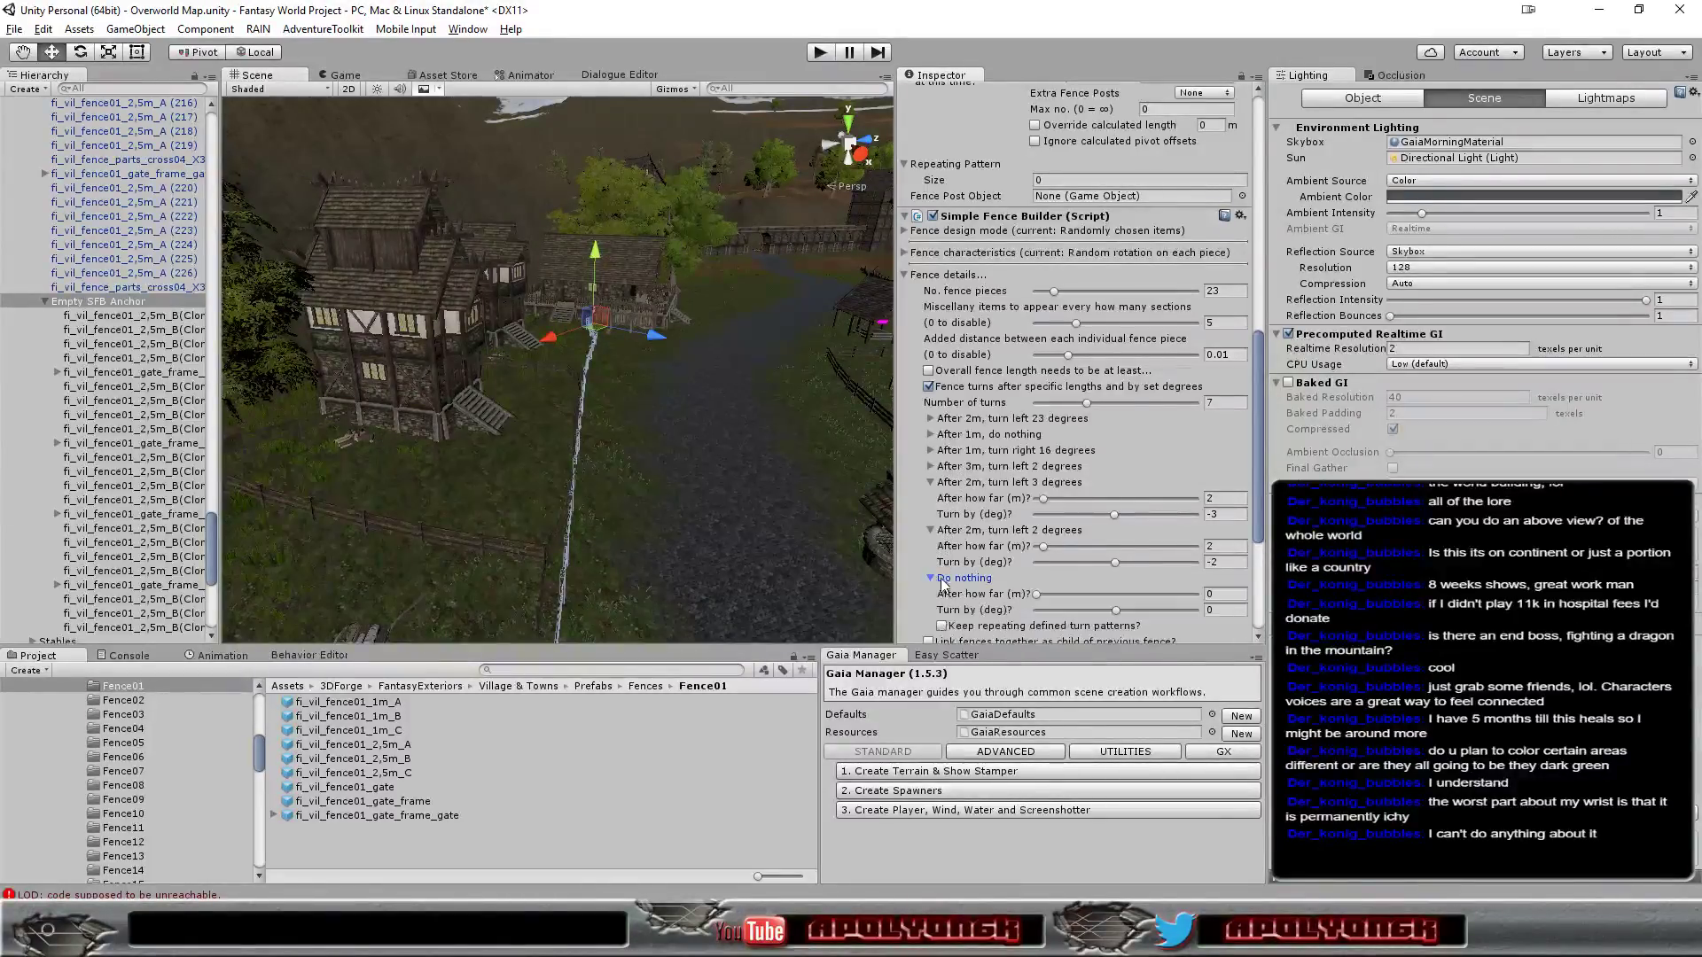
left_click_drag(1037, 594, 1120, 611)
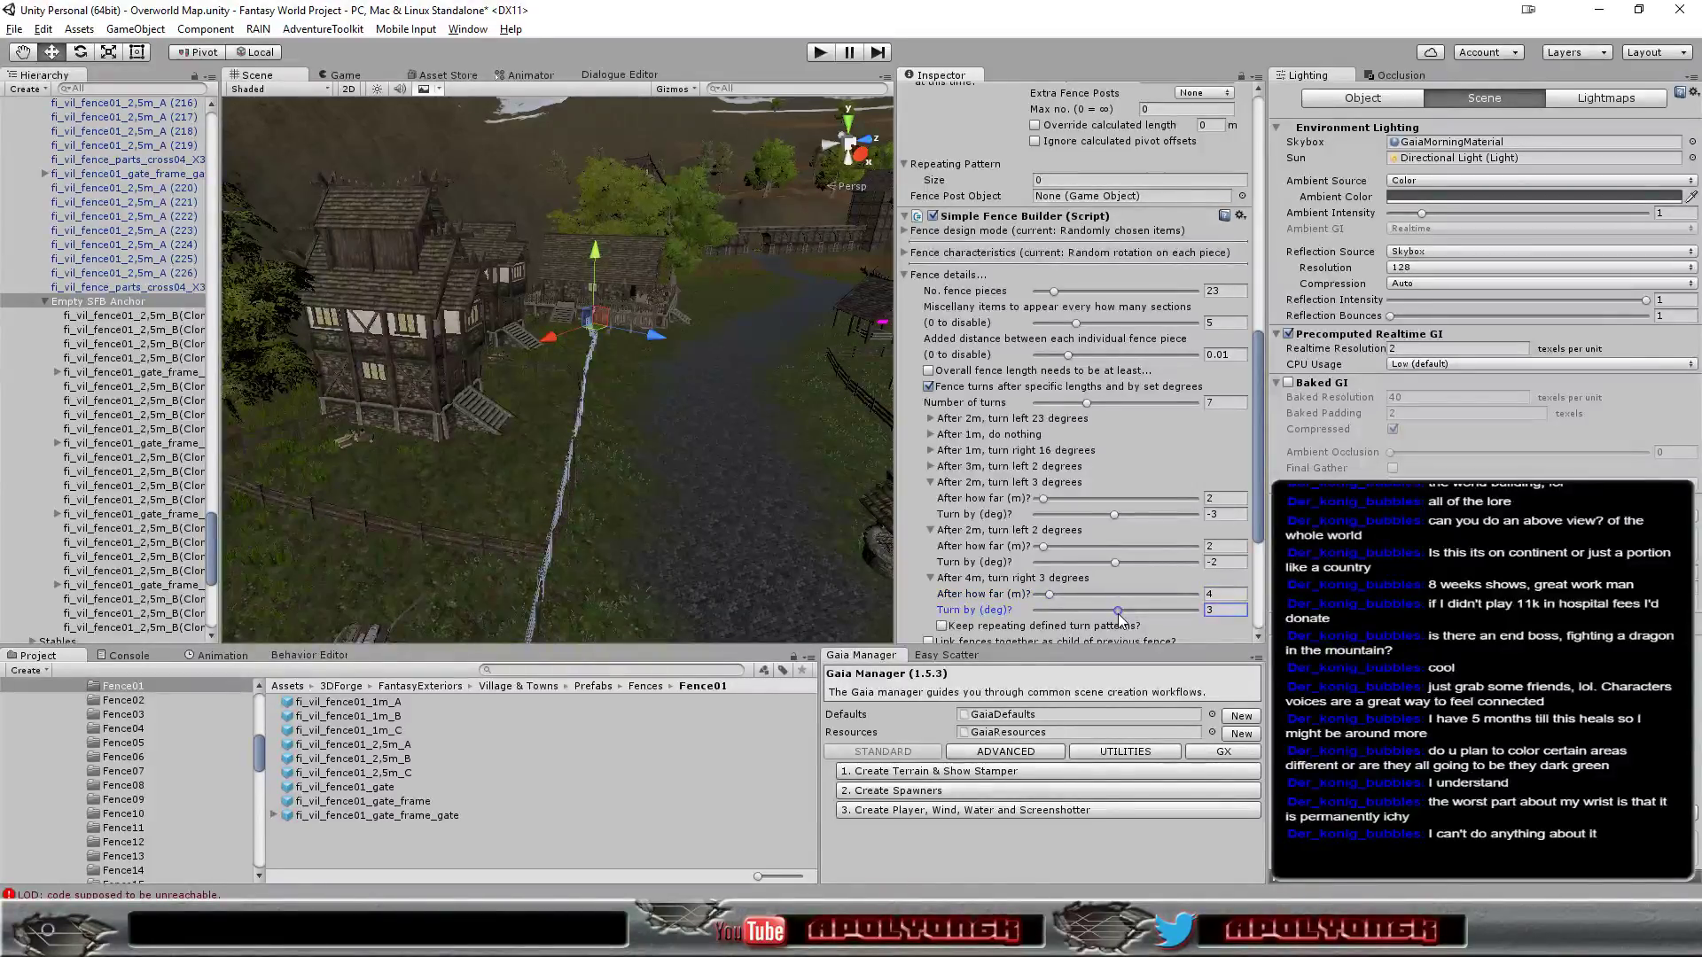
left_click_drag(1054, 595, 1071, 597)
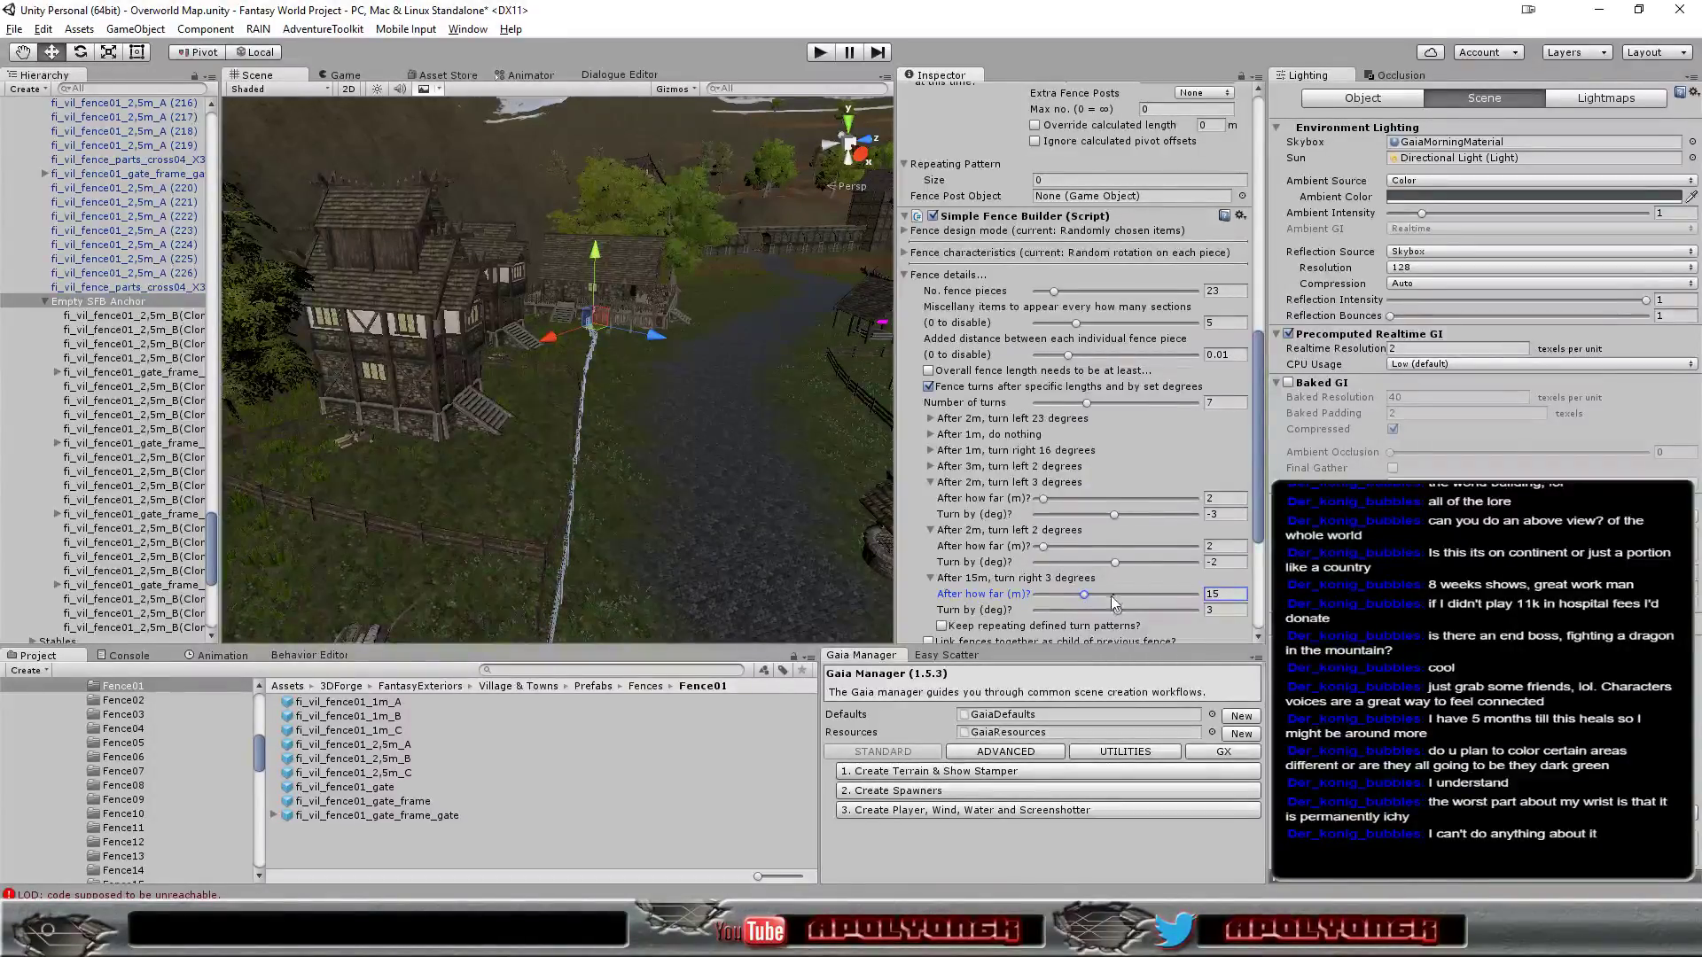
left_click_drag(1120, 612, 1128, 613)
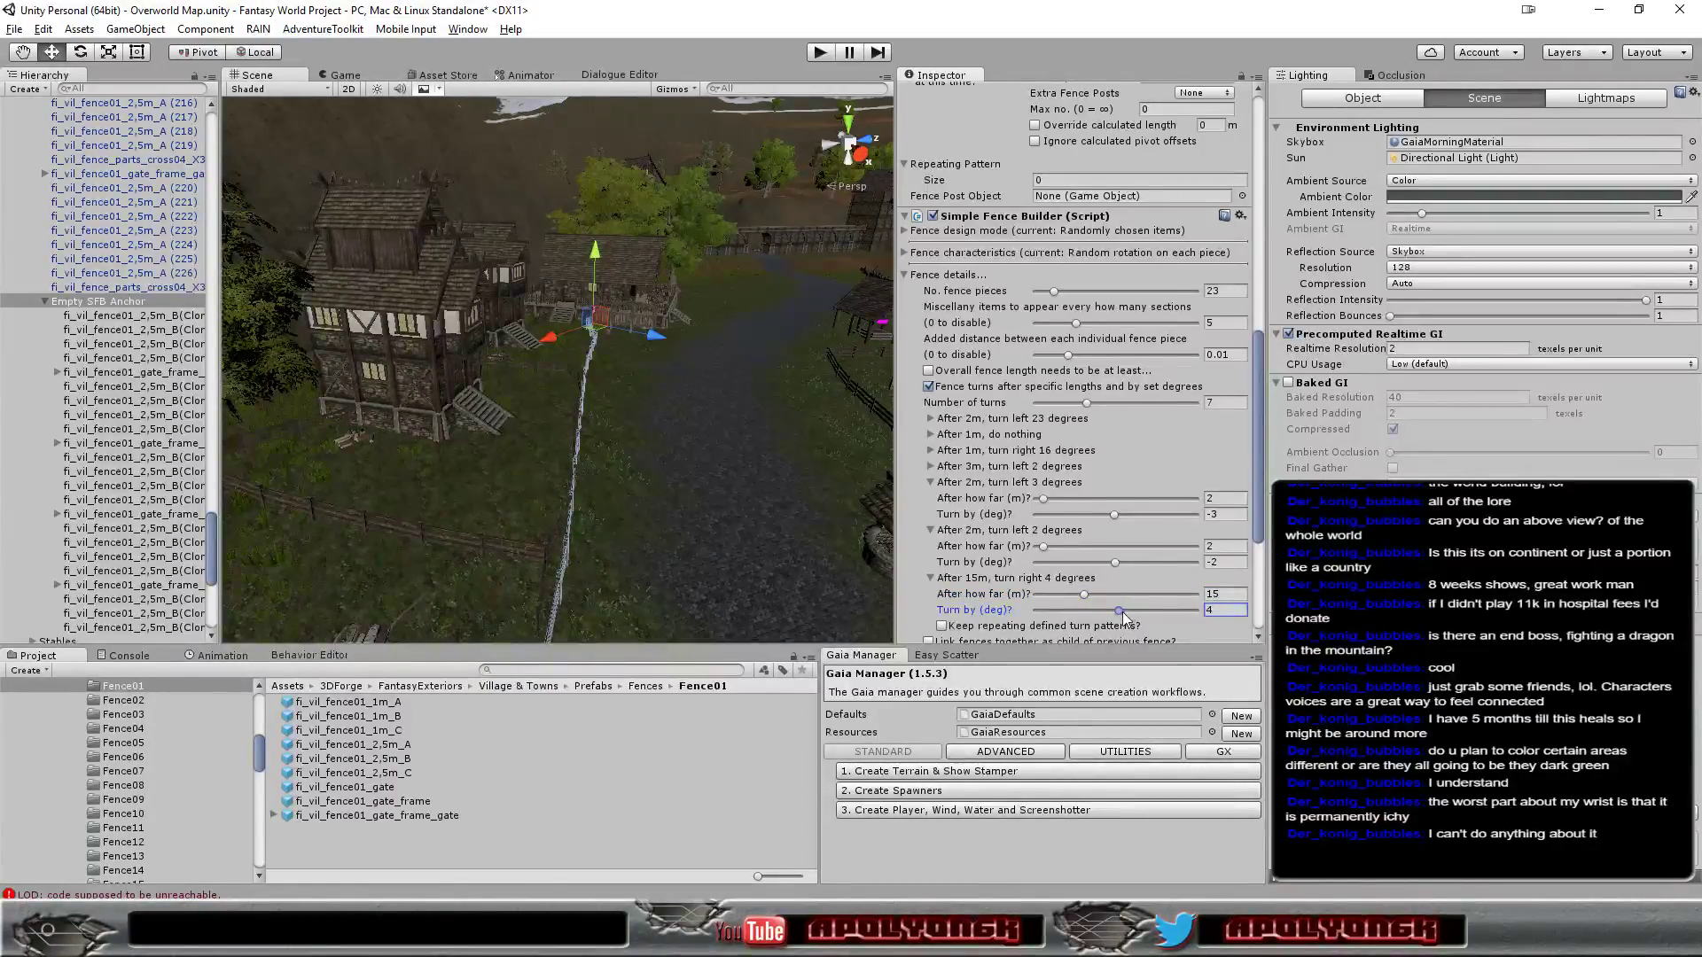
left_click(1080, 594)
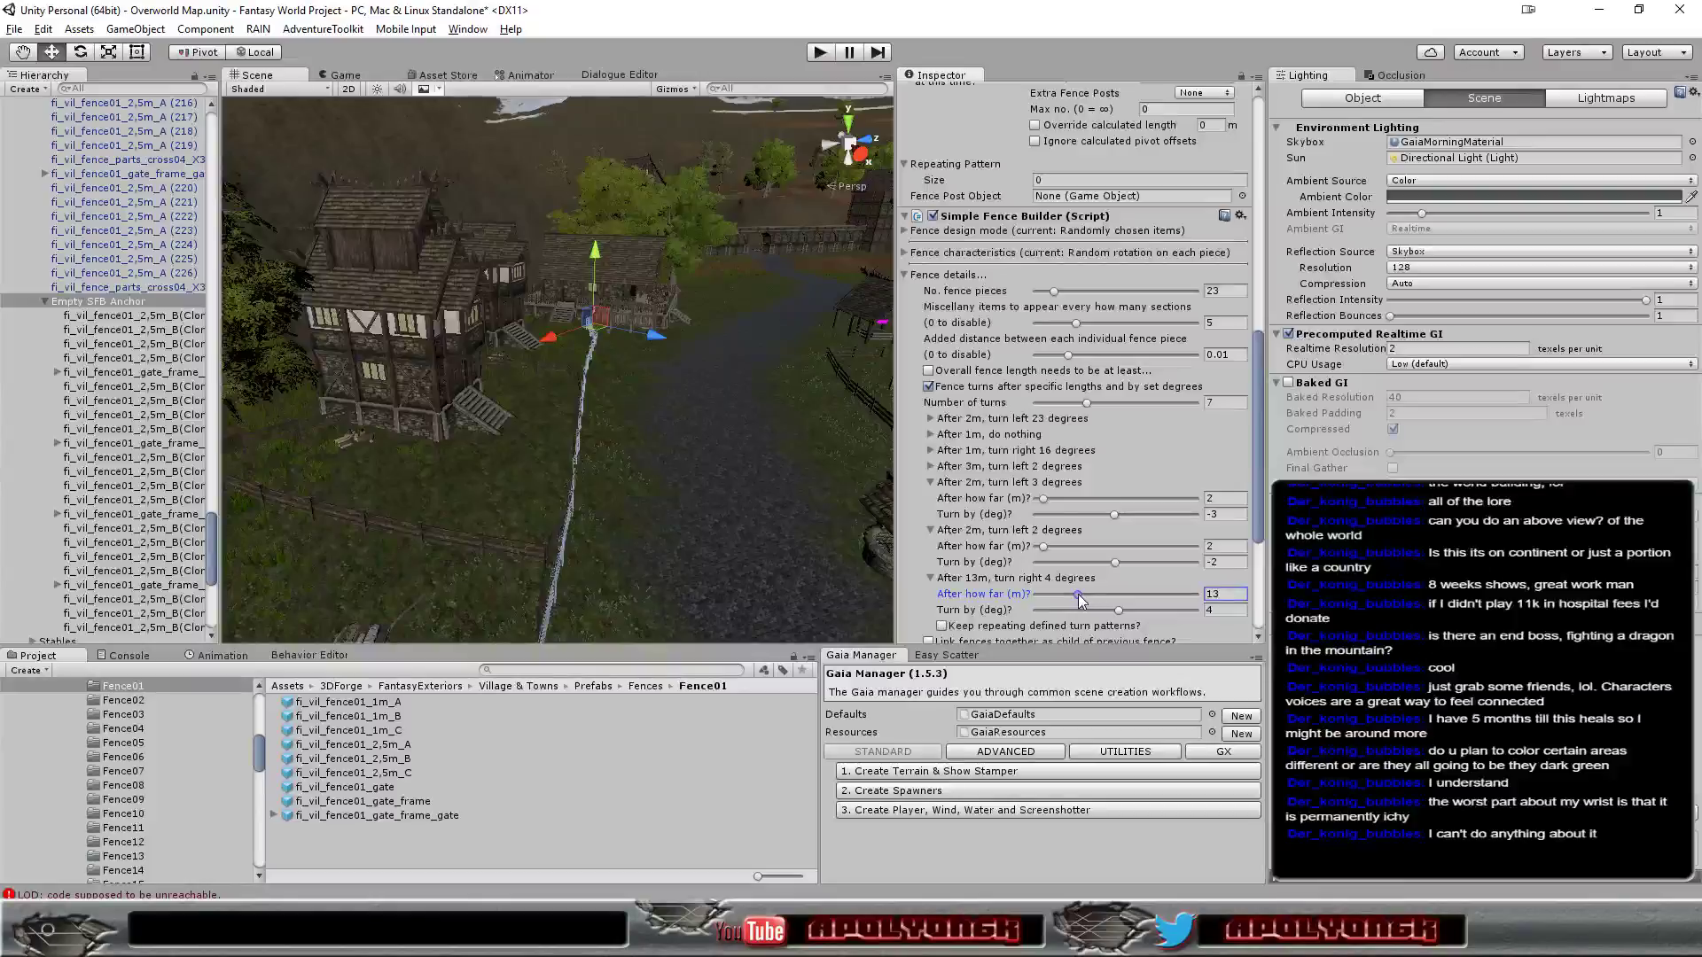
left_click_drag(1121, 610, 1130, 610)
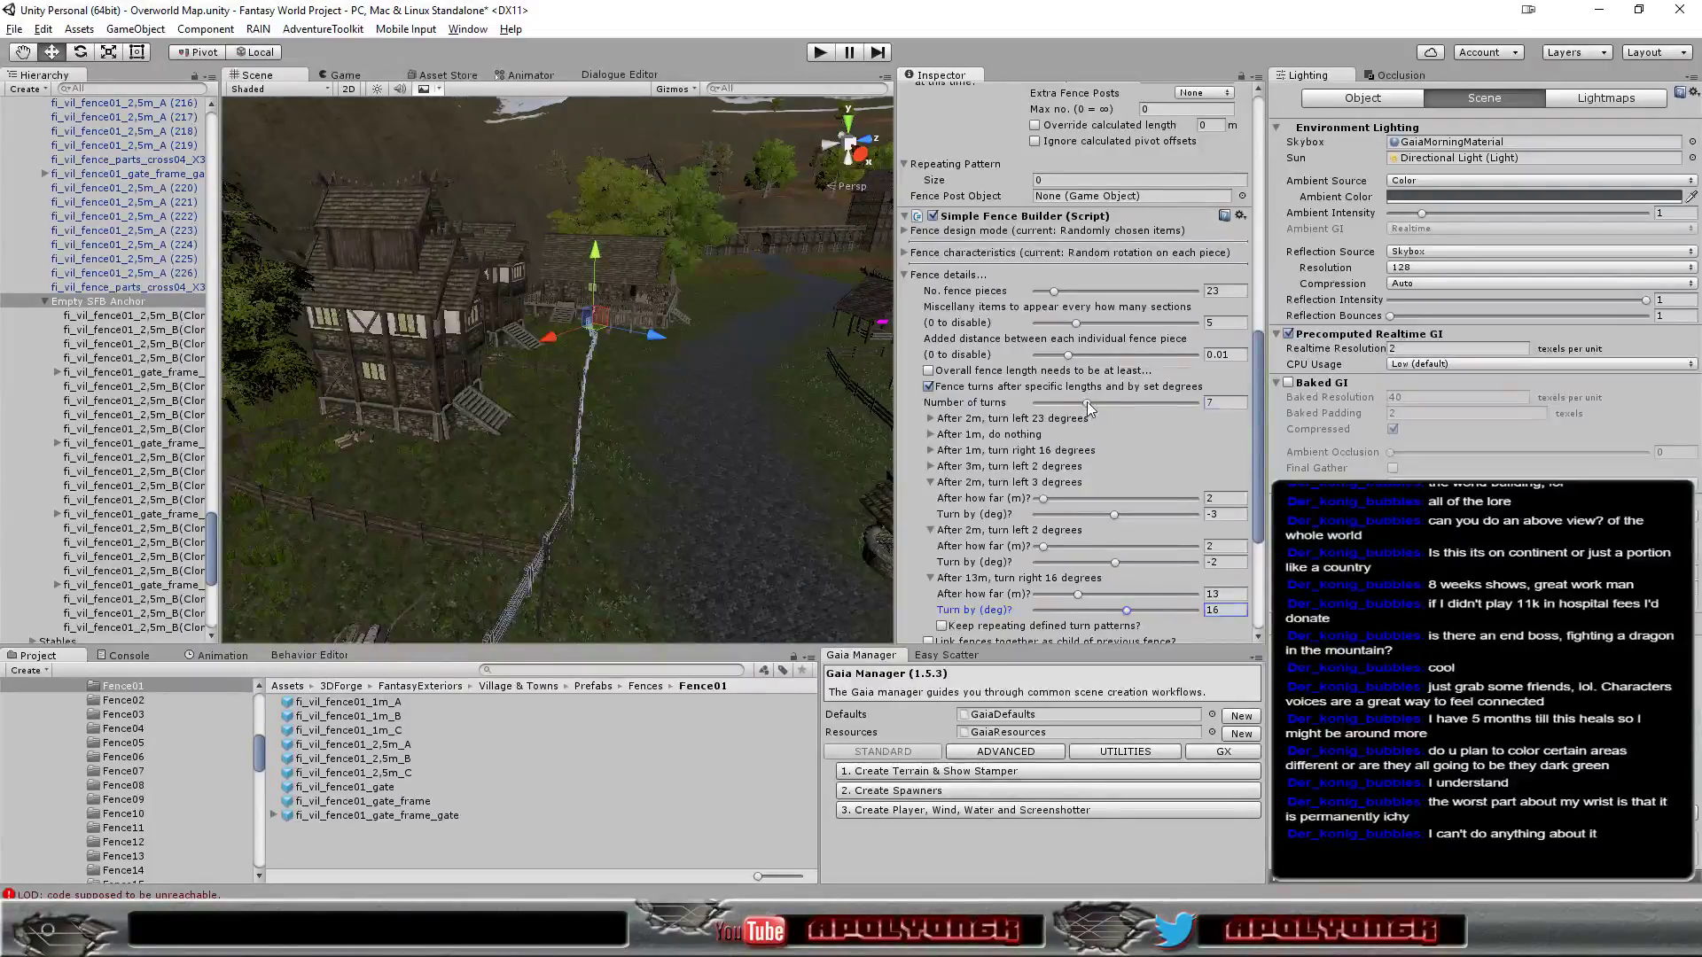
left_click_drag(1087, 404, 1106, 406)
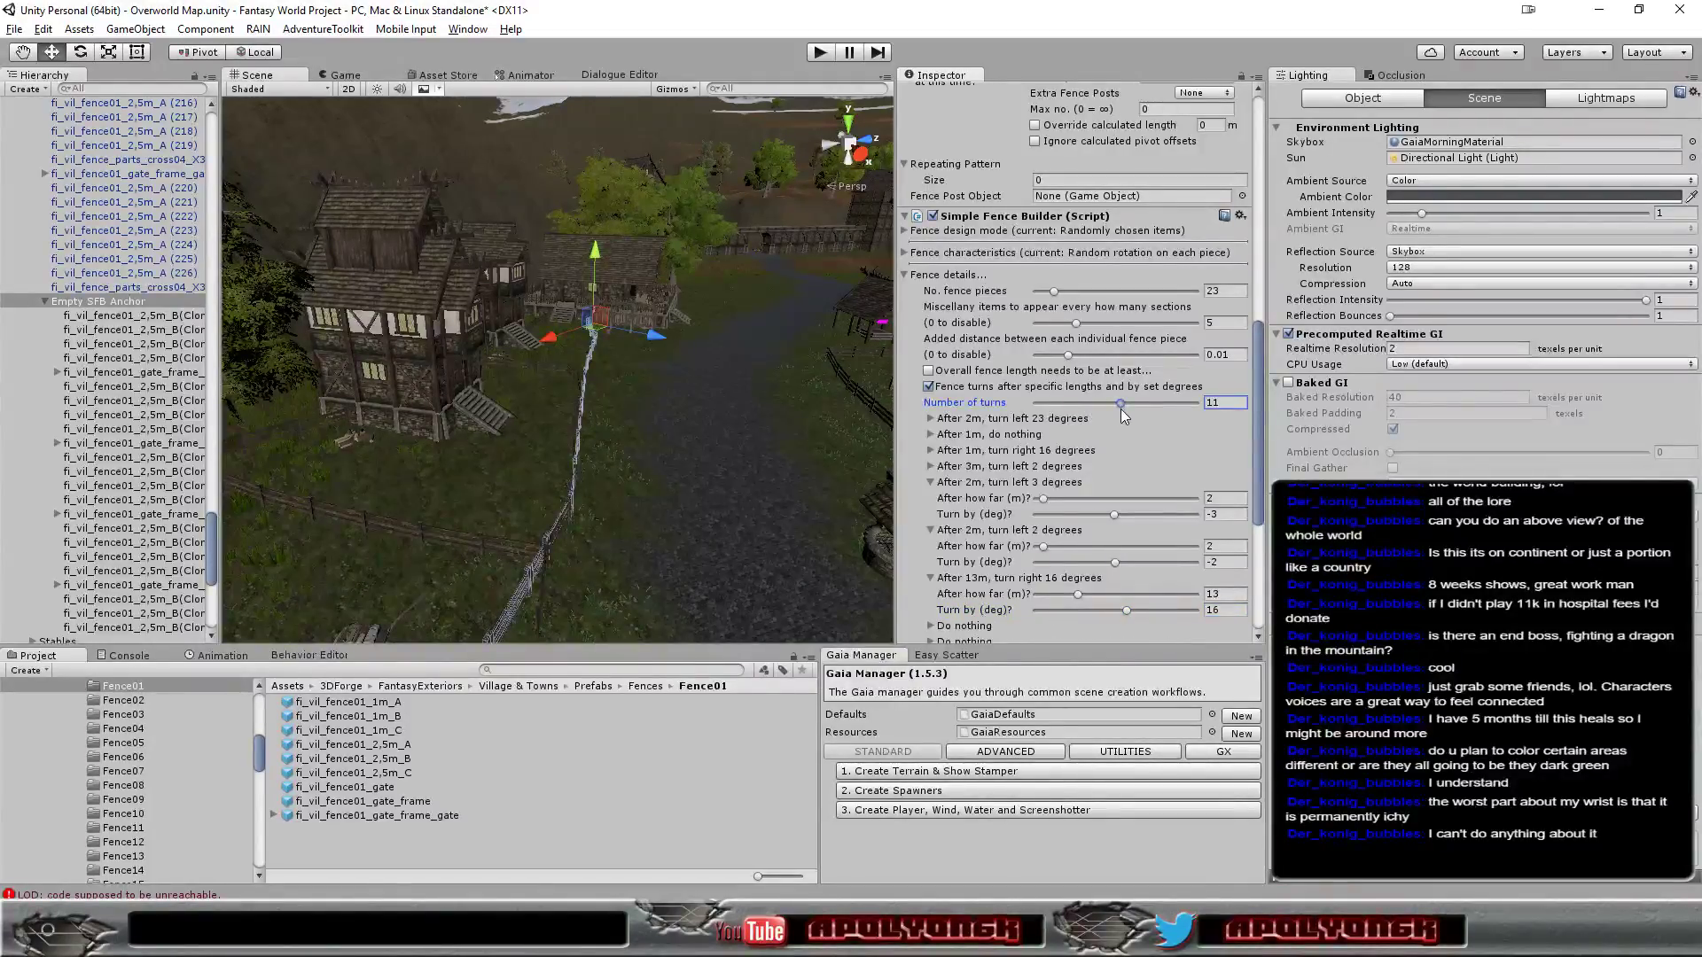
Set the eighth turn to left 19° after 2 m and orbit toward the timber building
scroll(1130, 427, "down", 3)
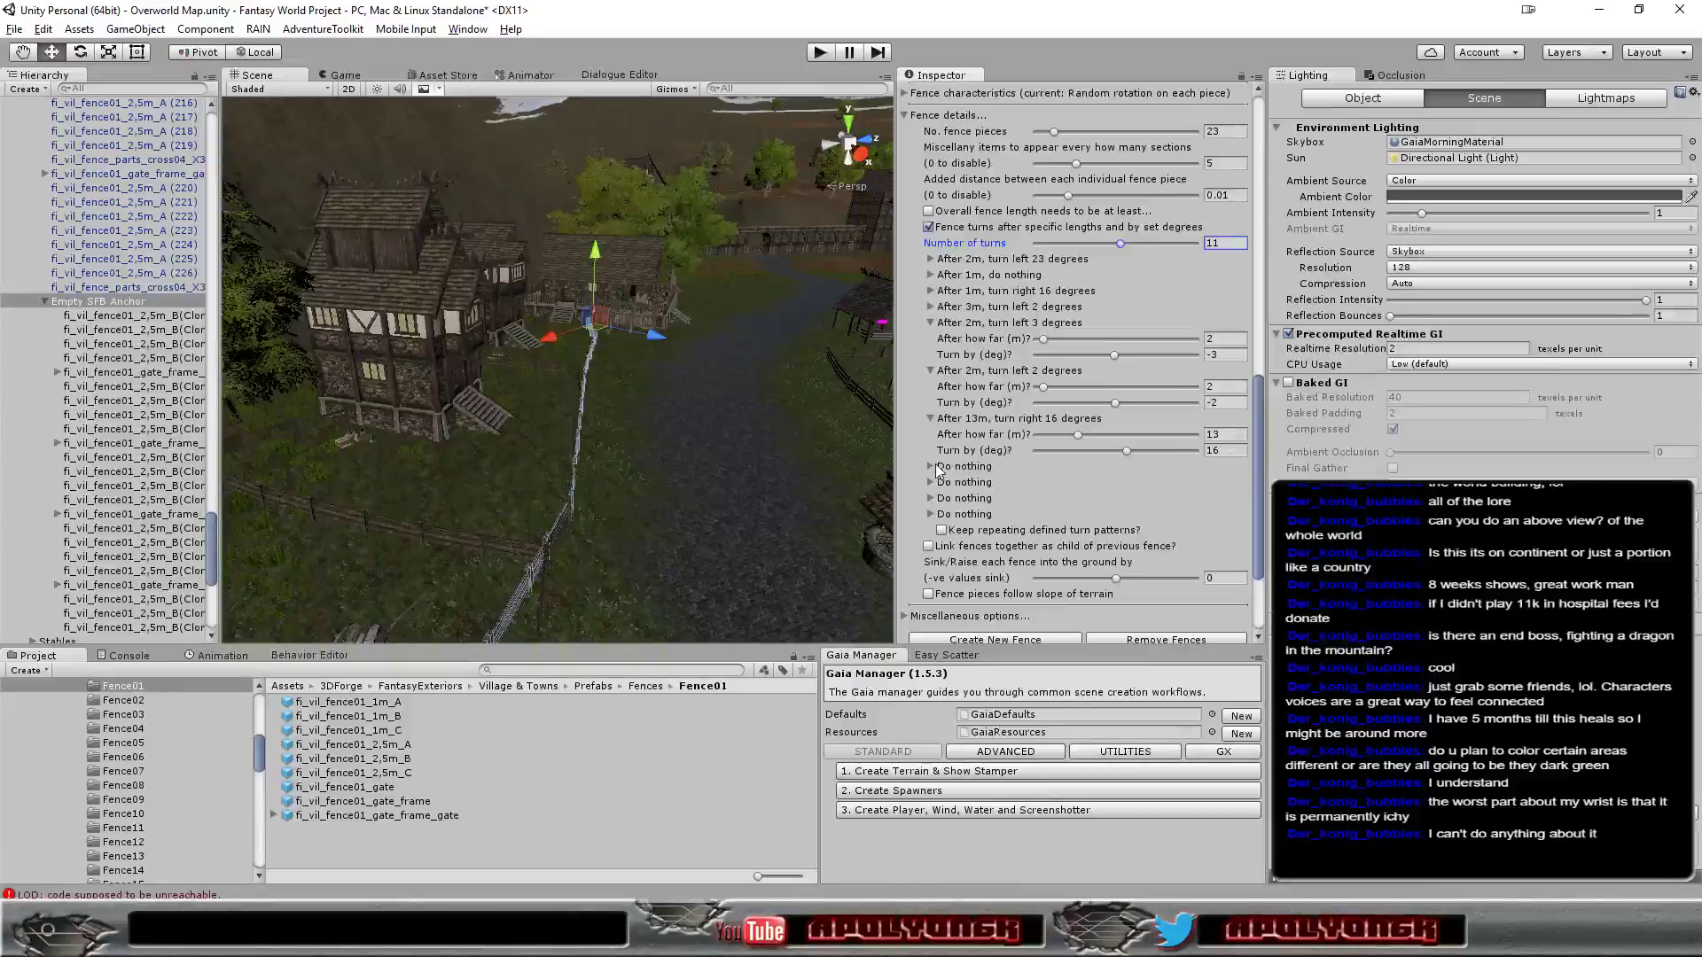
left_click(929, 466)
left_click(1041, 483)
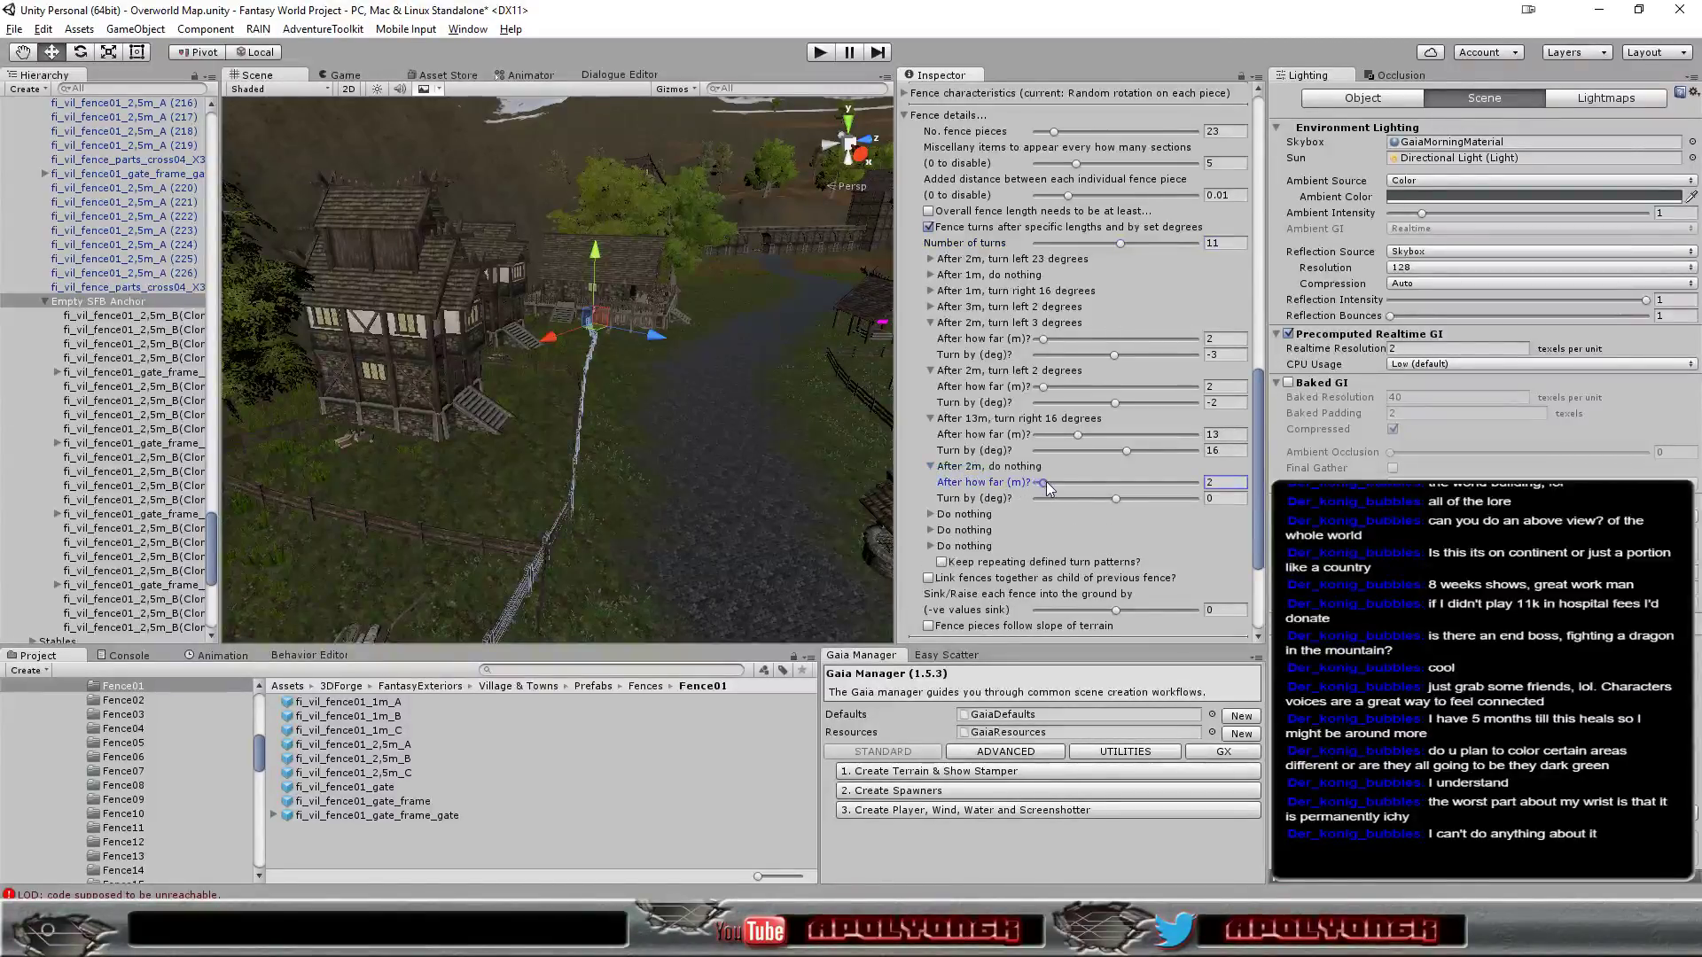
left_click_drag(1115, 499, 1104, 497)
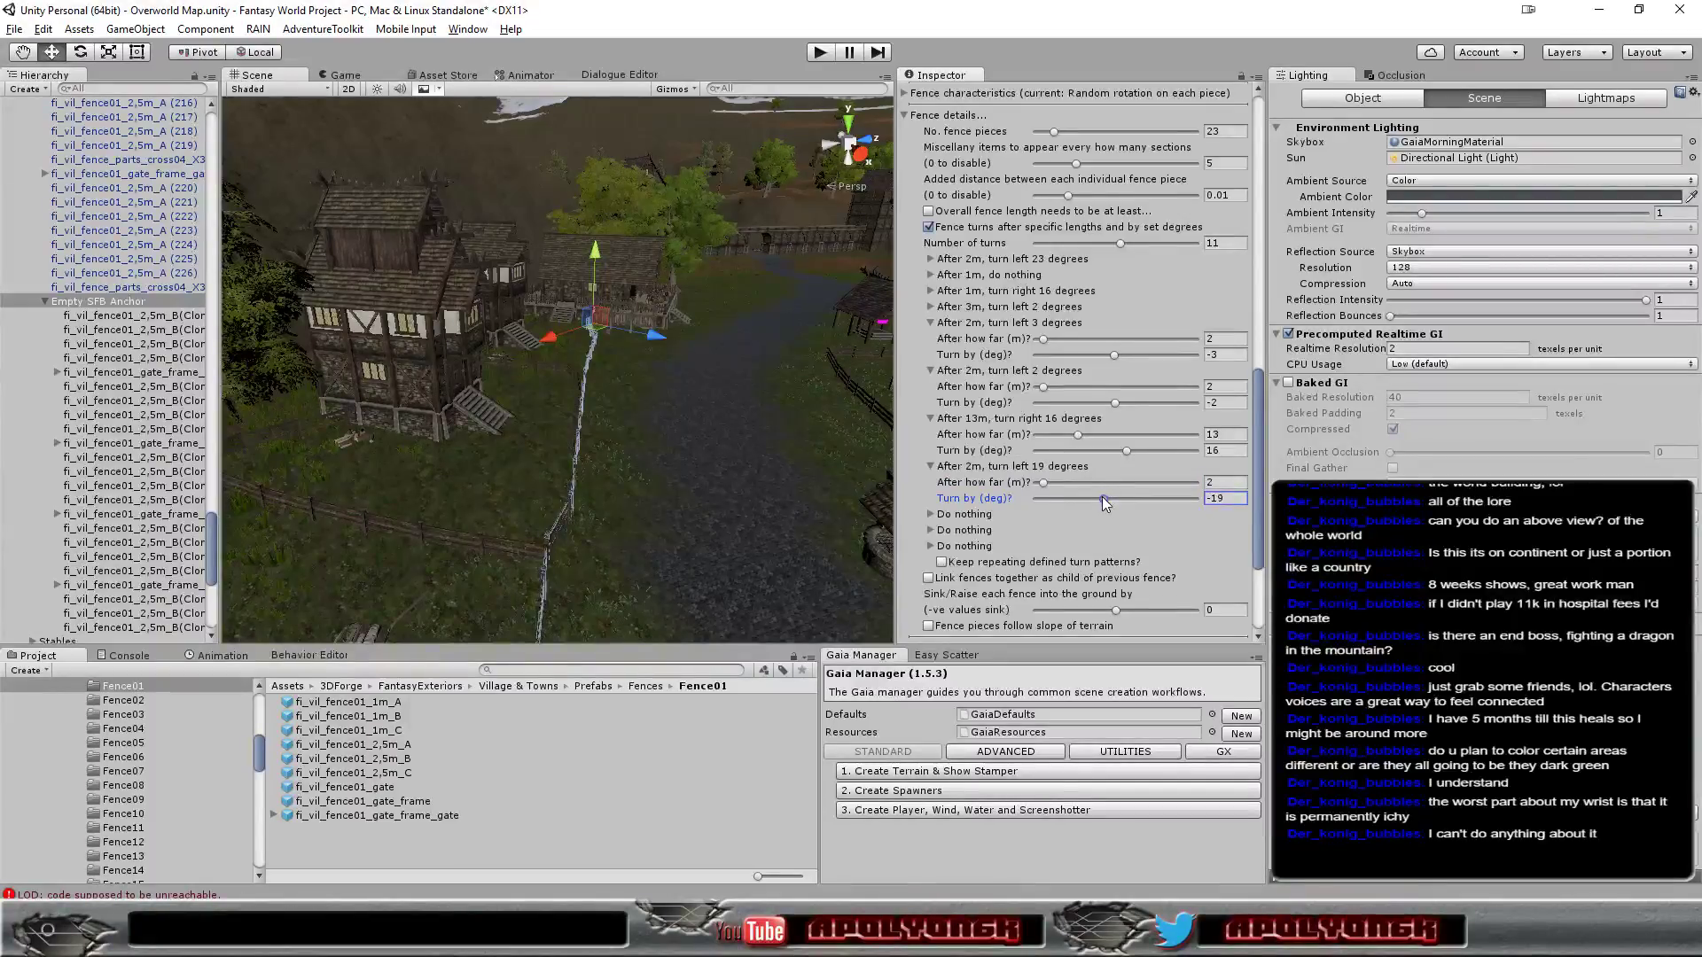
scroll(679, 555, "down", 3)
scroll(643, 544, "down", 2)
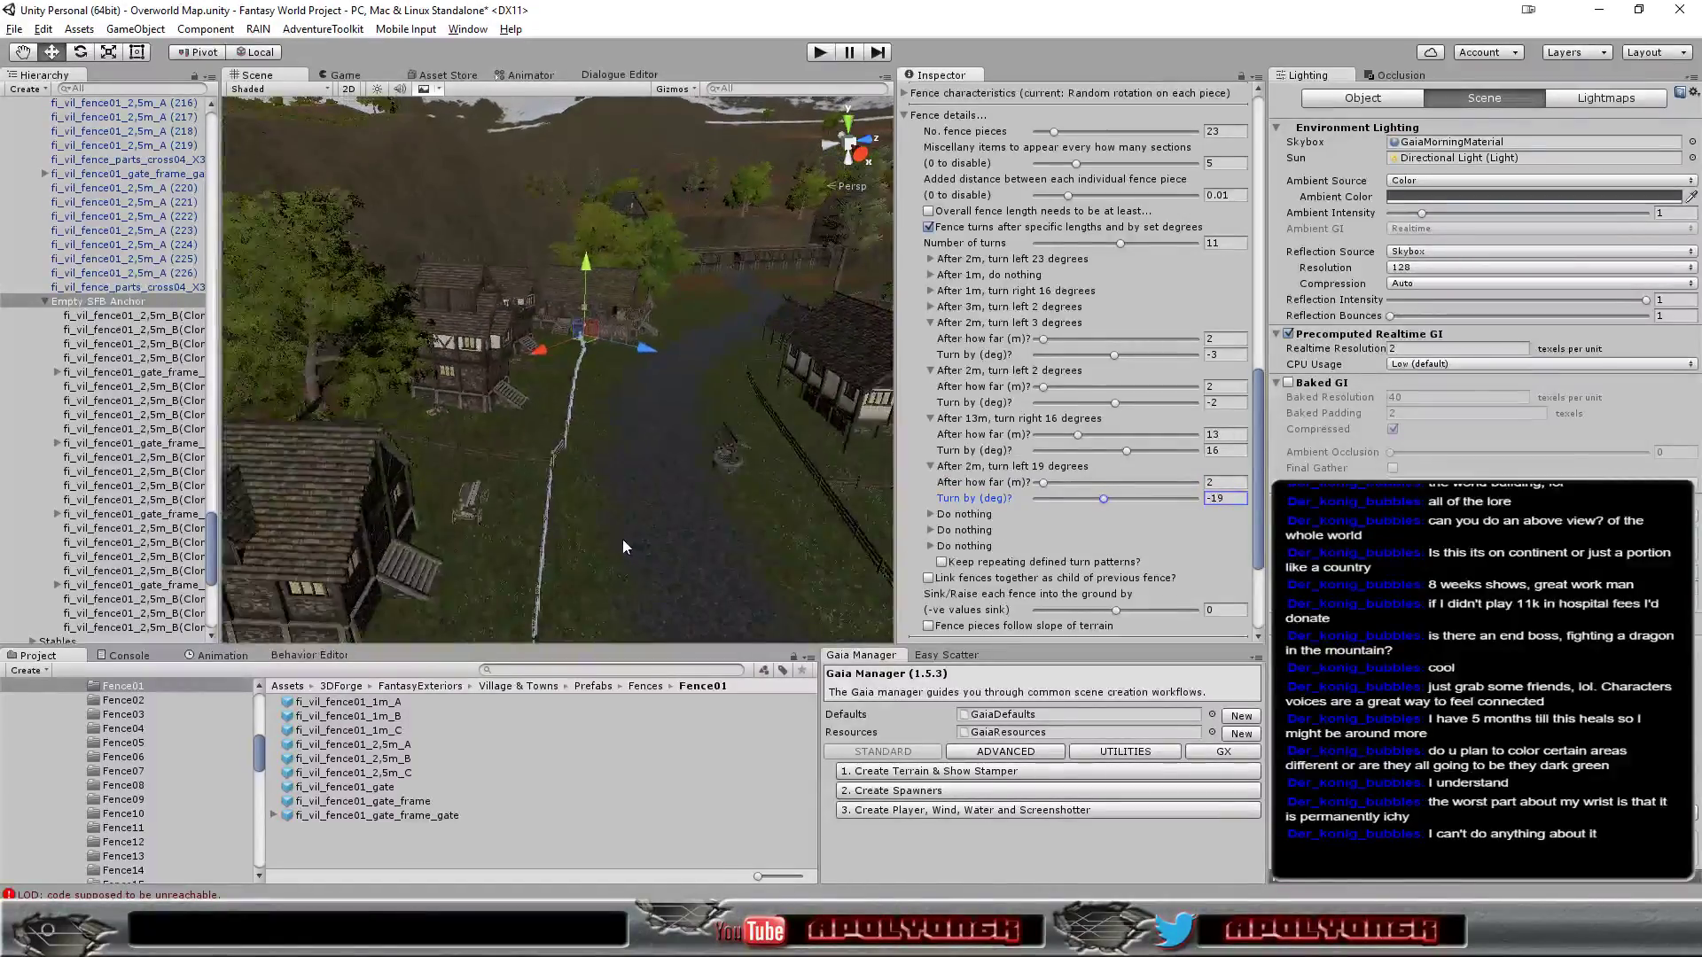
mouse_move(622, 547)
left_mouse_down("alt")
mouse_move(561, 496)
mouse_move(875, 502)
mouse_move(498, 470)
mouse_move(615, 491)
left_mouse_up("alt")
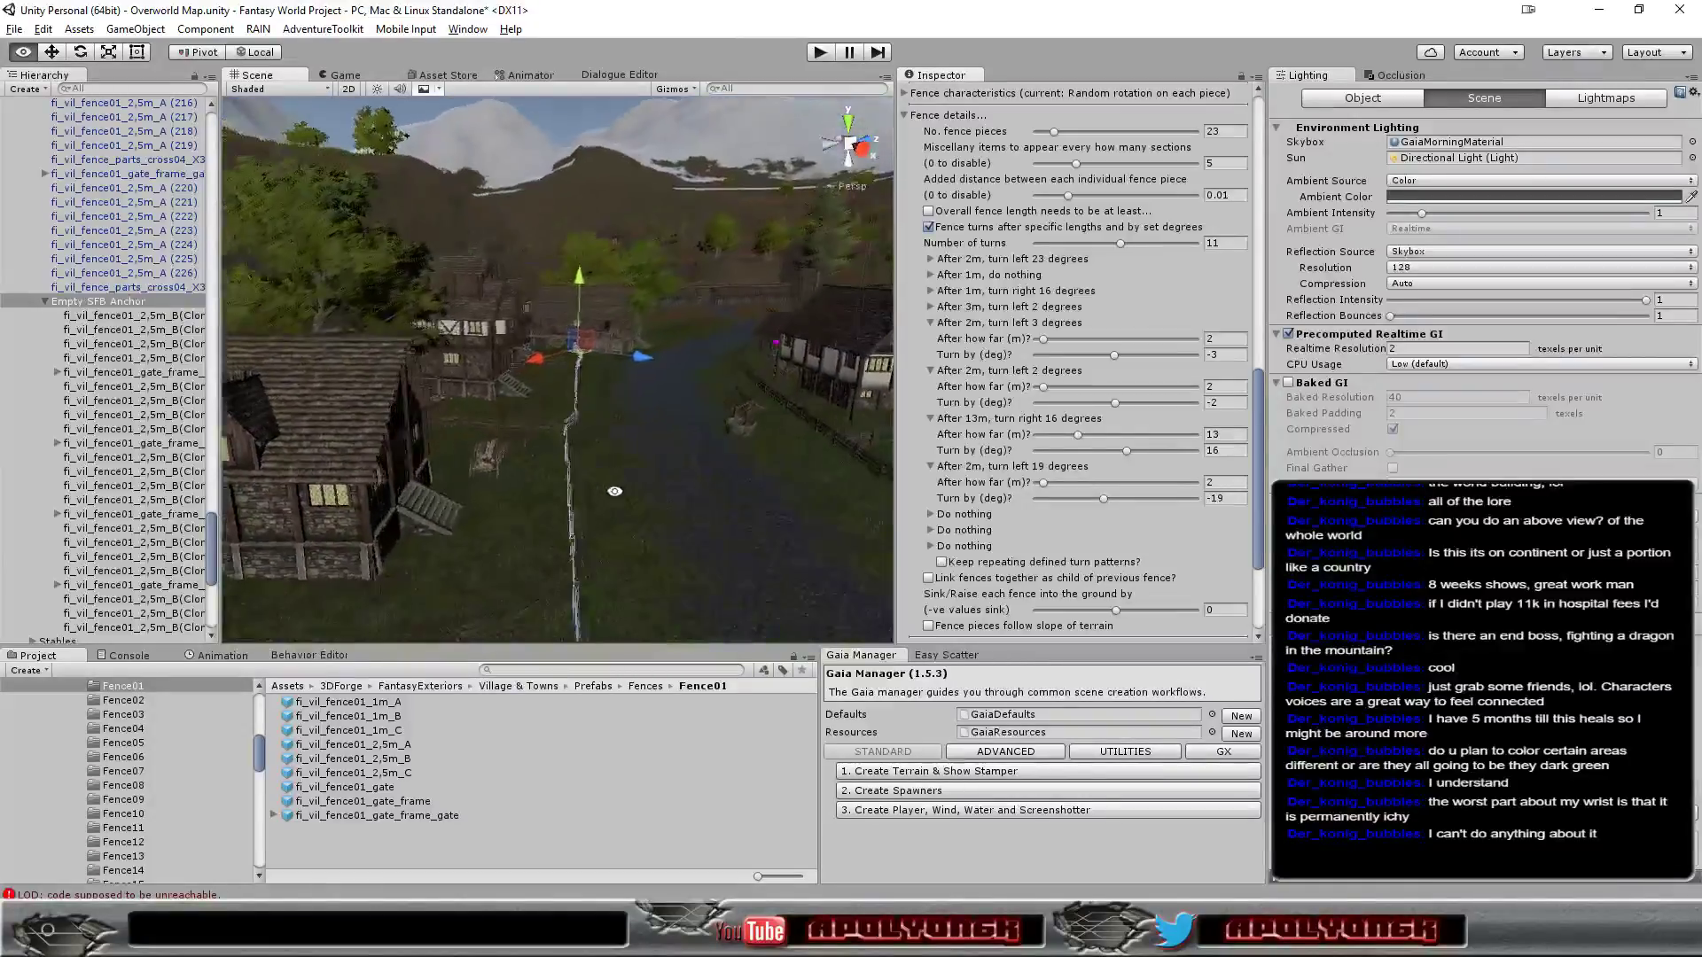
mouse_move(614, 491)
left_mouse_down("alt")
mouse_move(439, 563)
mouse_move(496, 526)
mouse_move(715, 528)
mouse_move(594, 588)
mouse_move(669, 632)
mouse_move(245, 519)
mouse_move(674, 605)
mouse_move(674, 635)
left_mouse_up("alt")
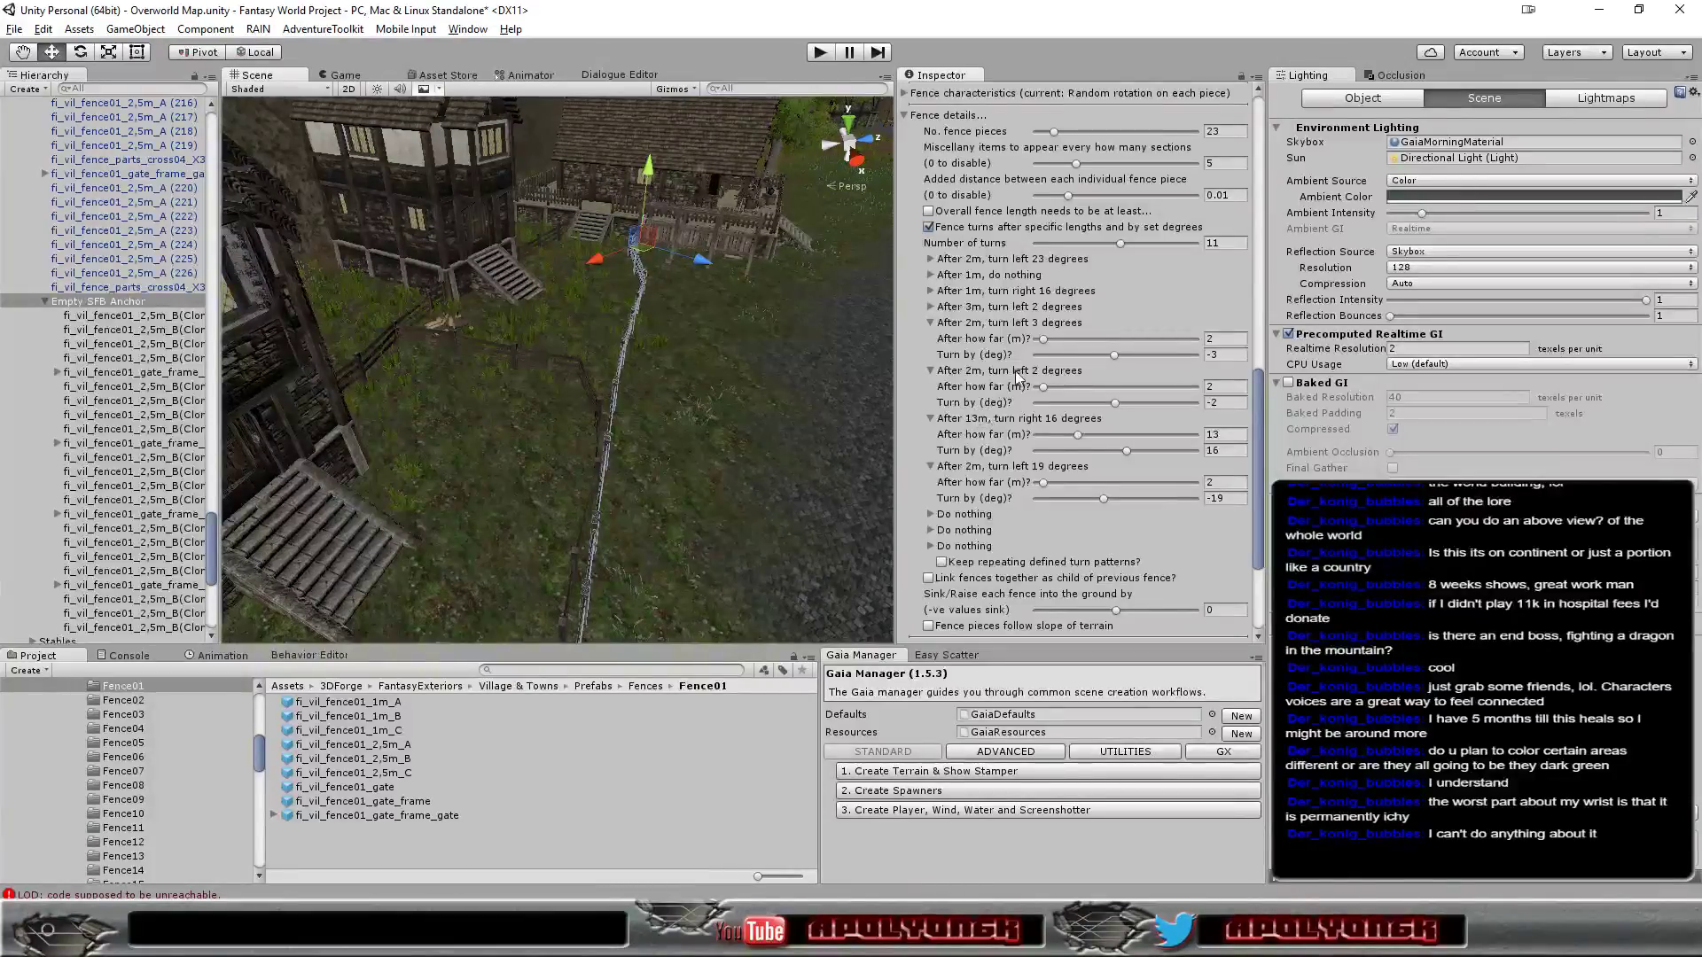
Set the second fence turn to right 6° and the third to right 11°
left_click(931, 276)
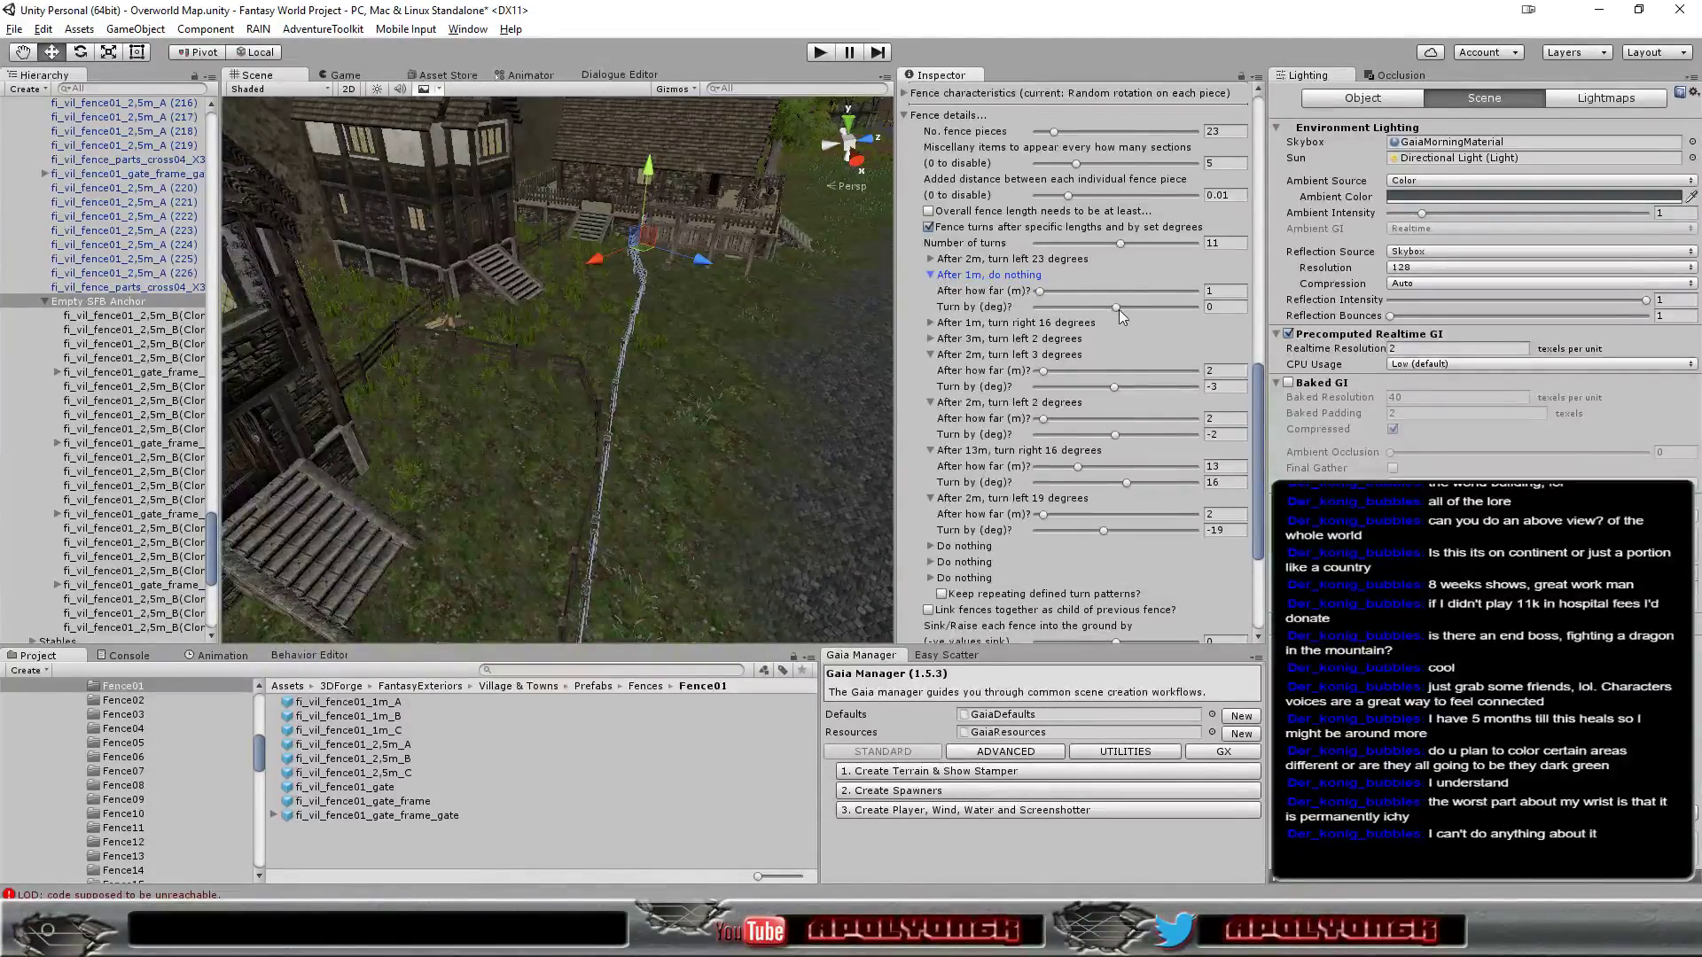
left_click_drag(1119, 310, 1120, 311)
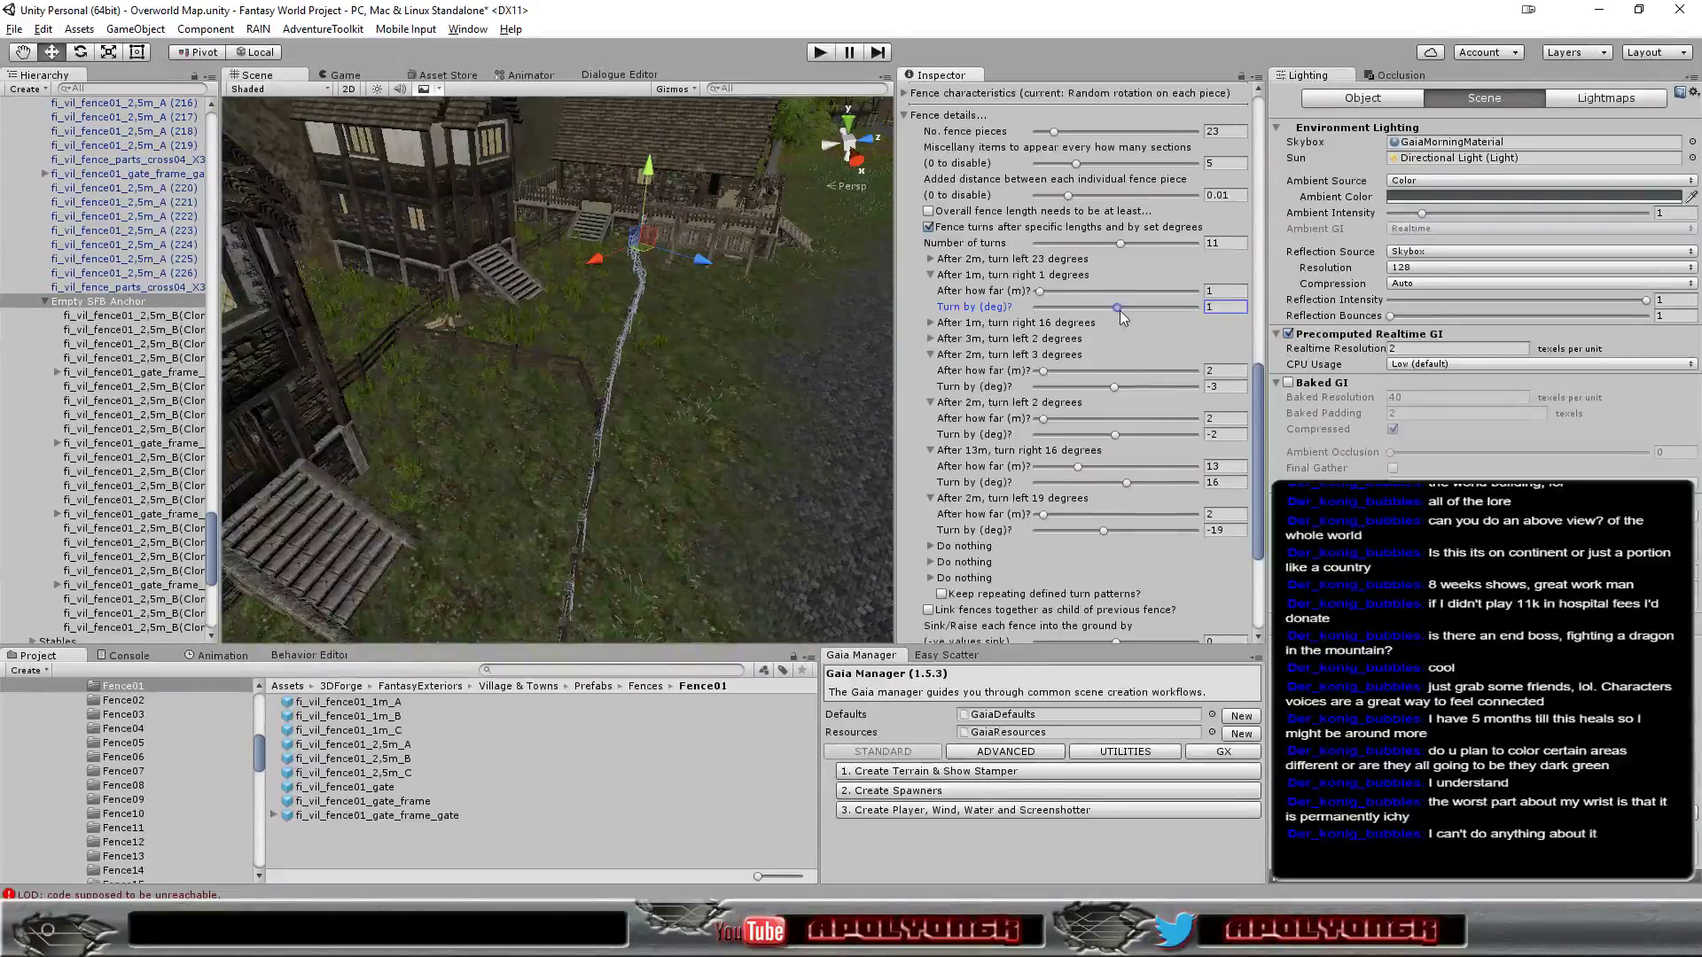
mouse_move(1121, 310)
left_mouse_down()
mouse_move(1100, 313)
mouse_move(1122, 313)
left_mouse_up()
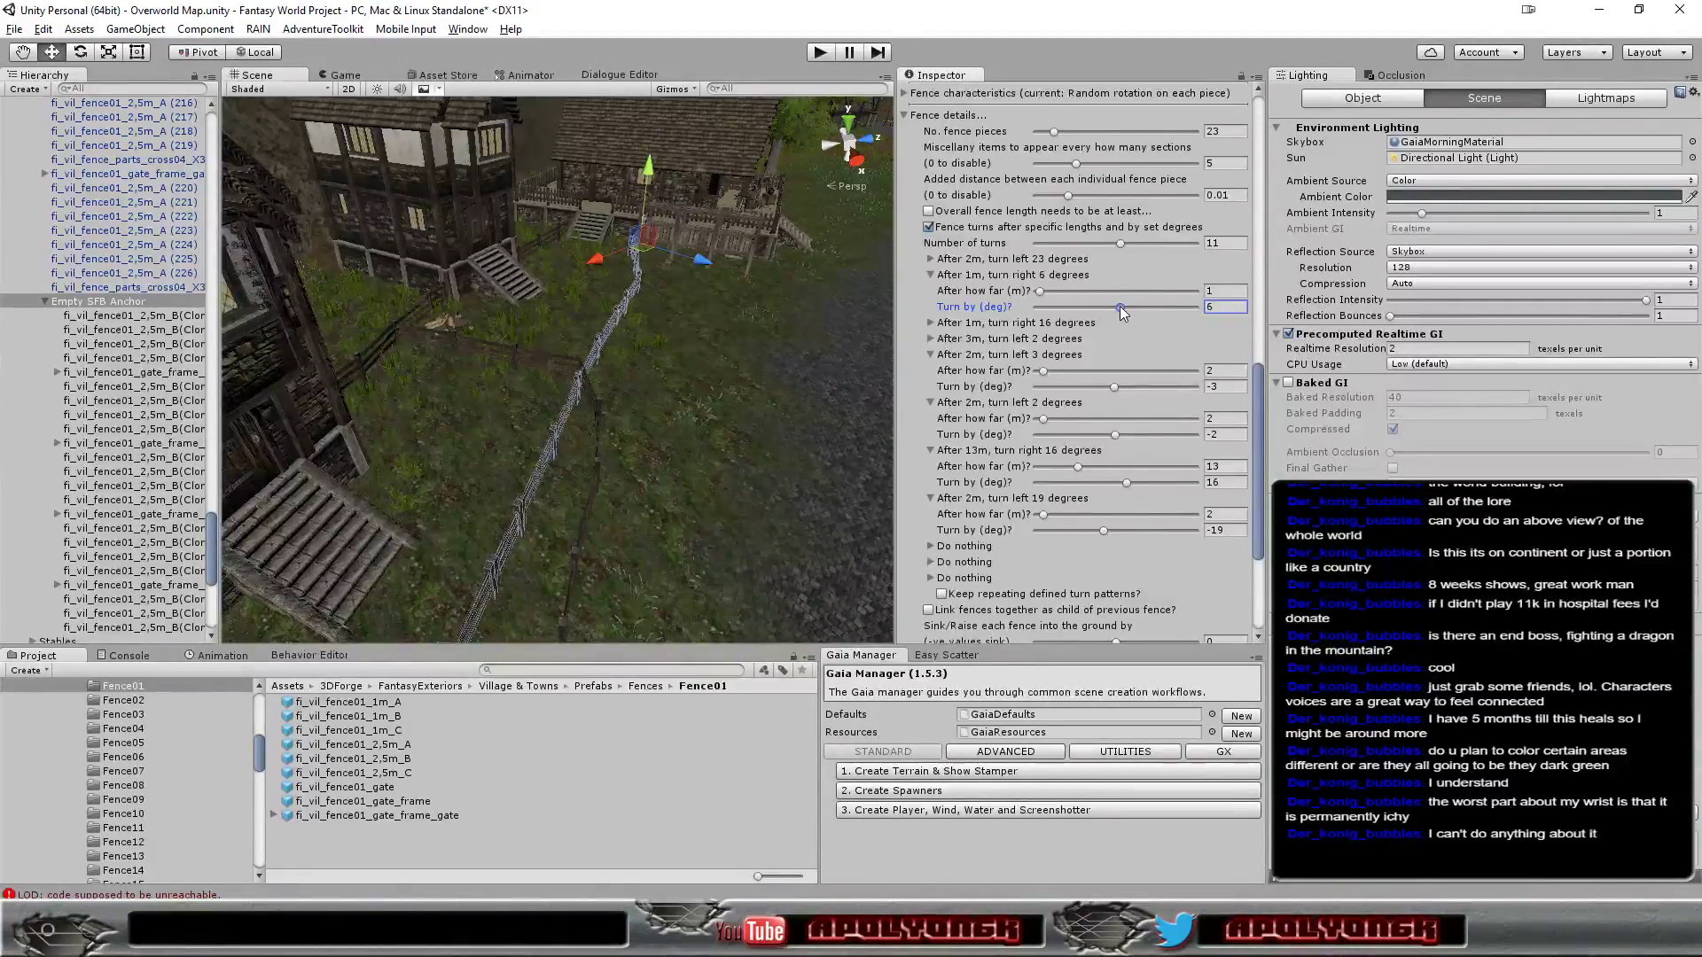
left_click(930, 323)
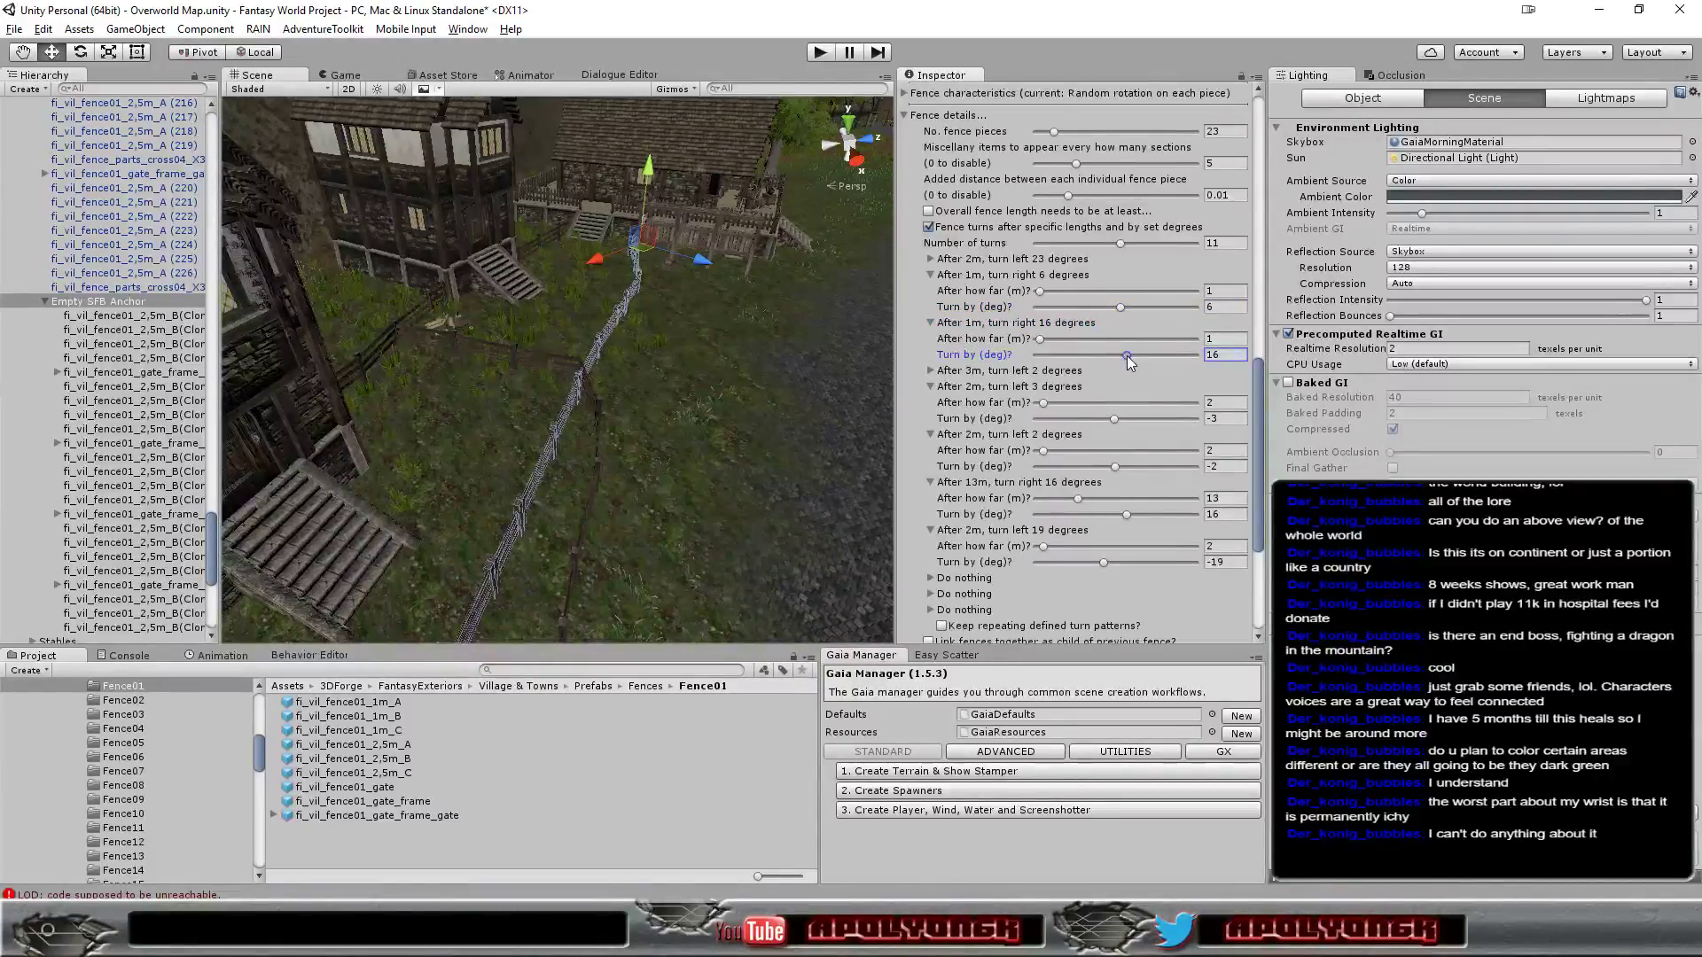
left_click_drag(1123, 354, 1124, 354)
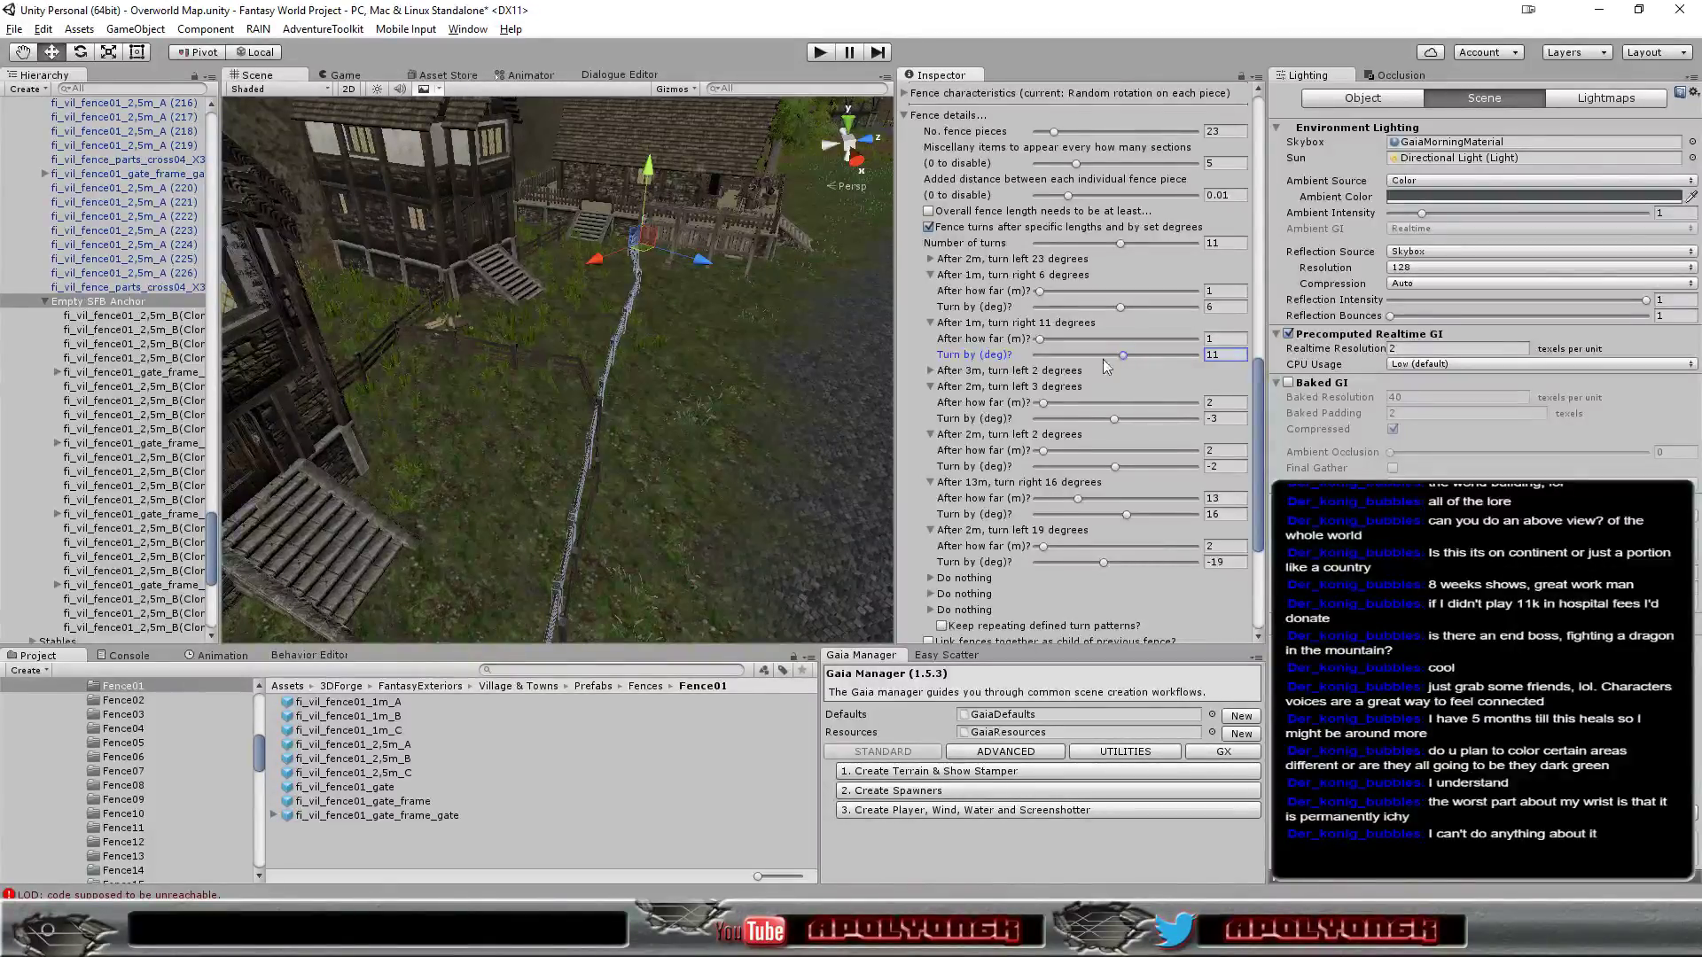
Set the fourth turn to left 4° after 5 m, the fifth left 6°, the sixth right 7°
left_click(930, 370)
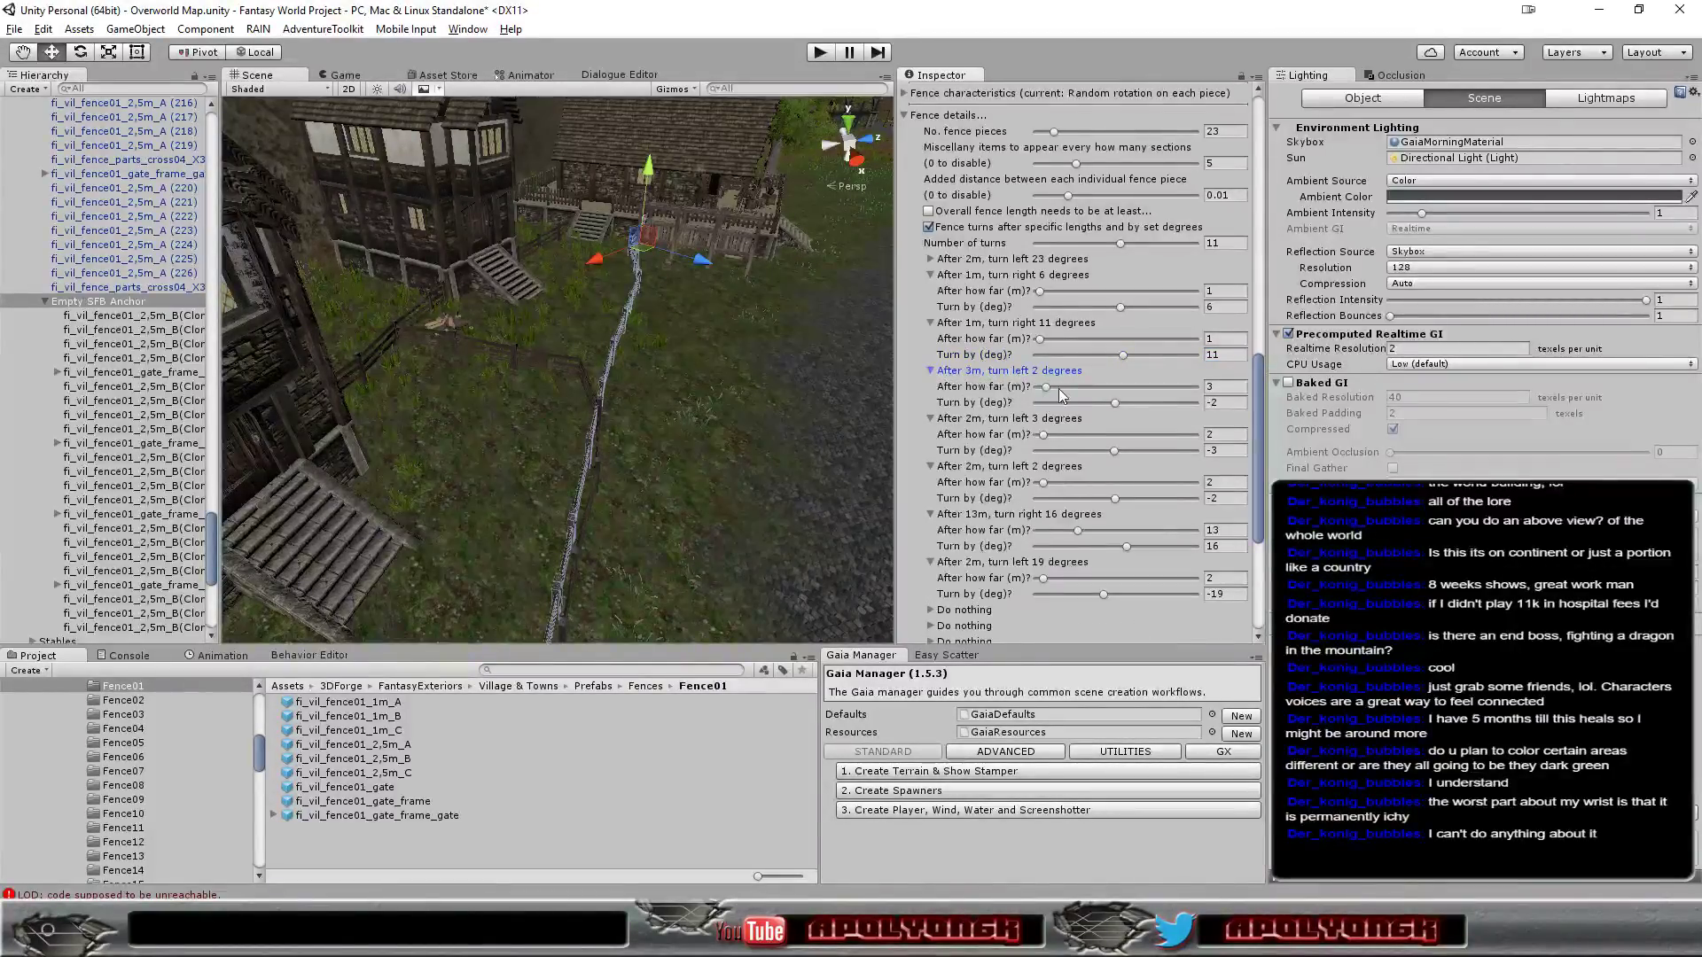
left_click_drag(1047, 391, 1106, 404)
mouse_move(1103, 402)
left_mouse_down()
mouse_move(1171, 412)
mouse_move(1056, 394)
left_mouse_up()
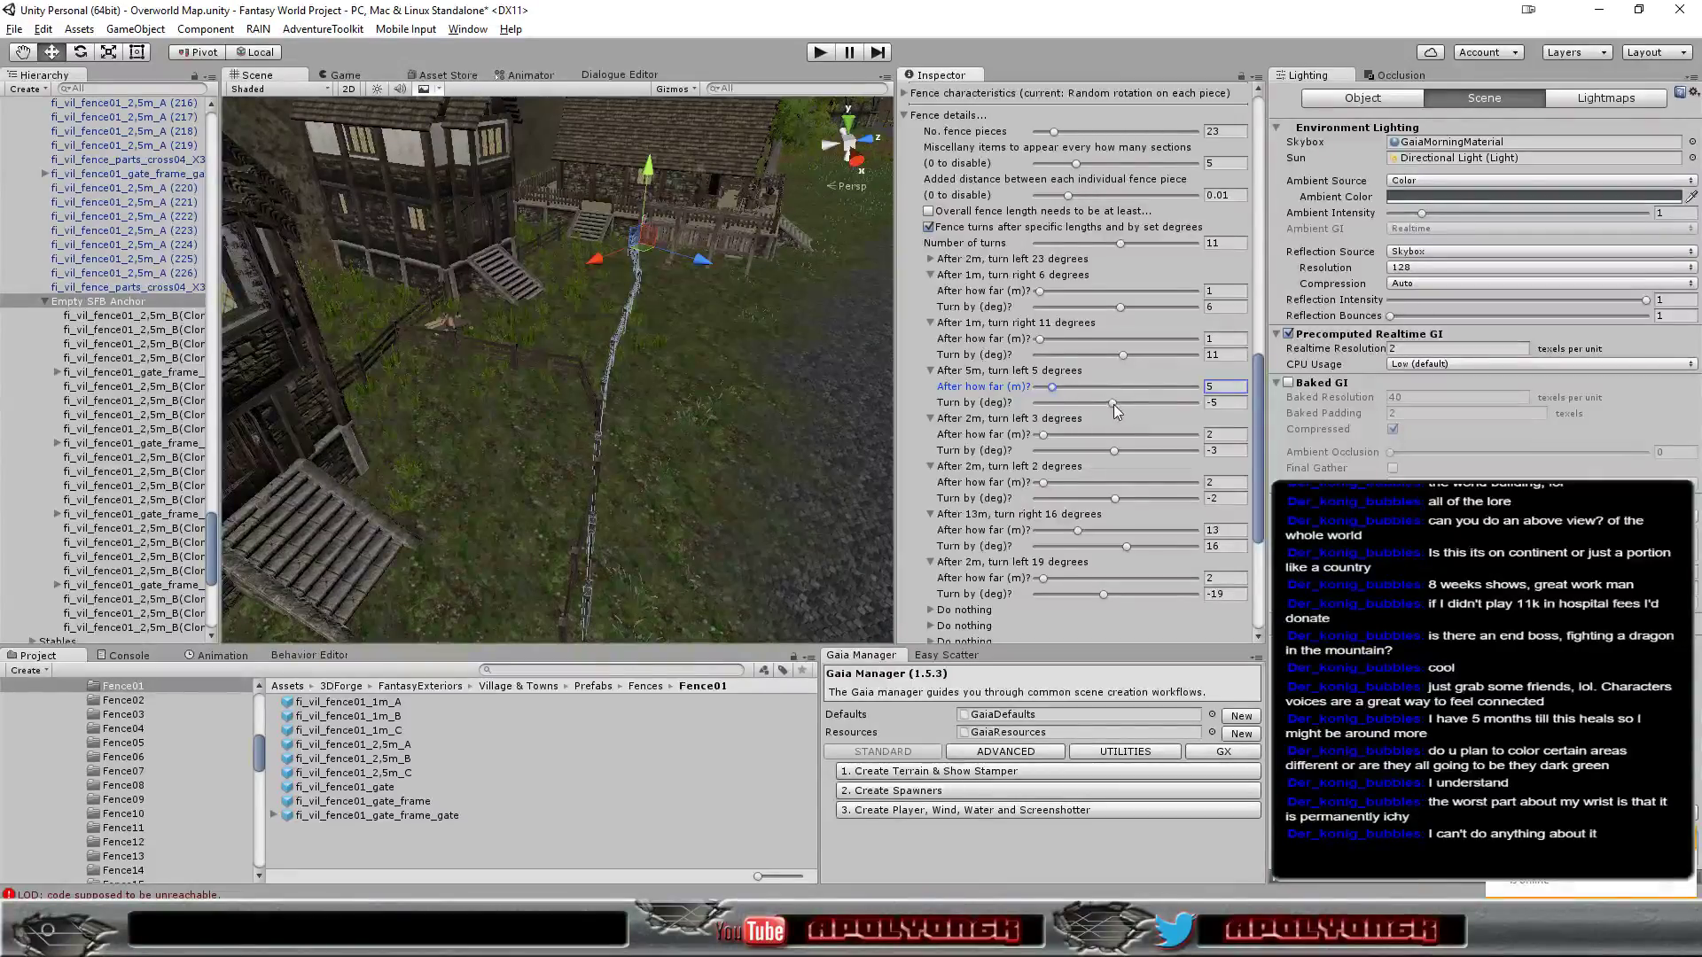
left_click_drag(1114, 404, 1114, 404)
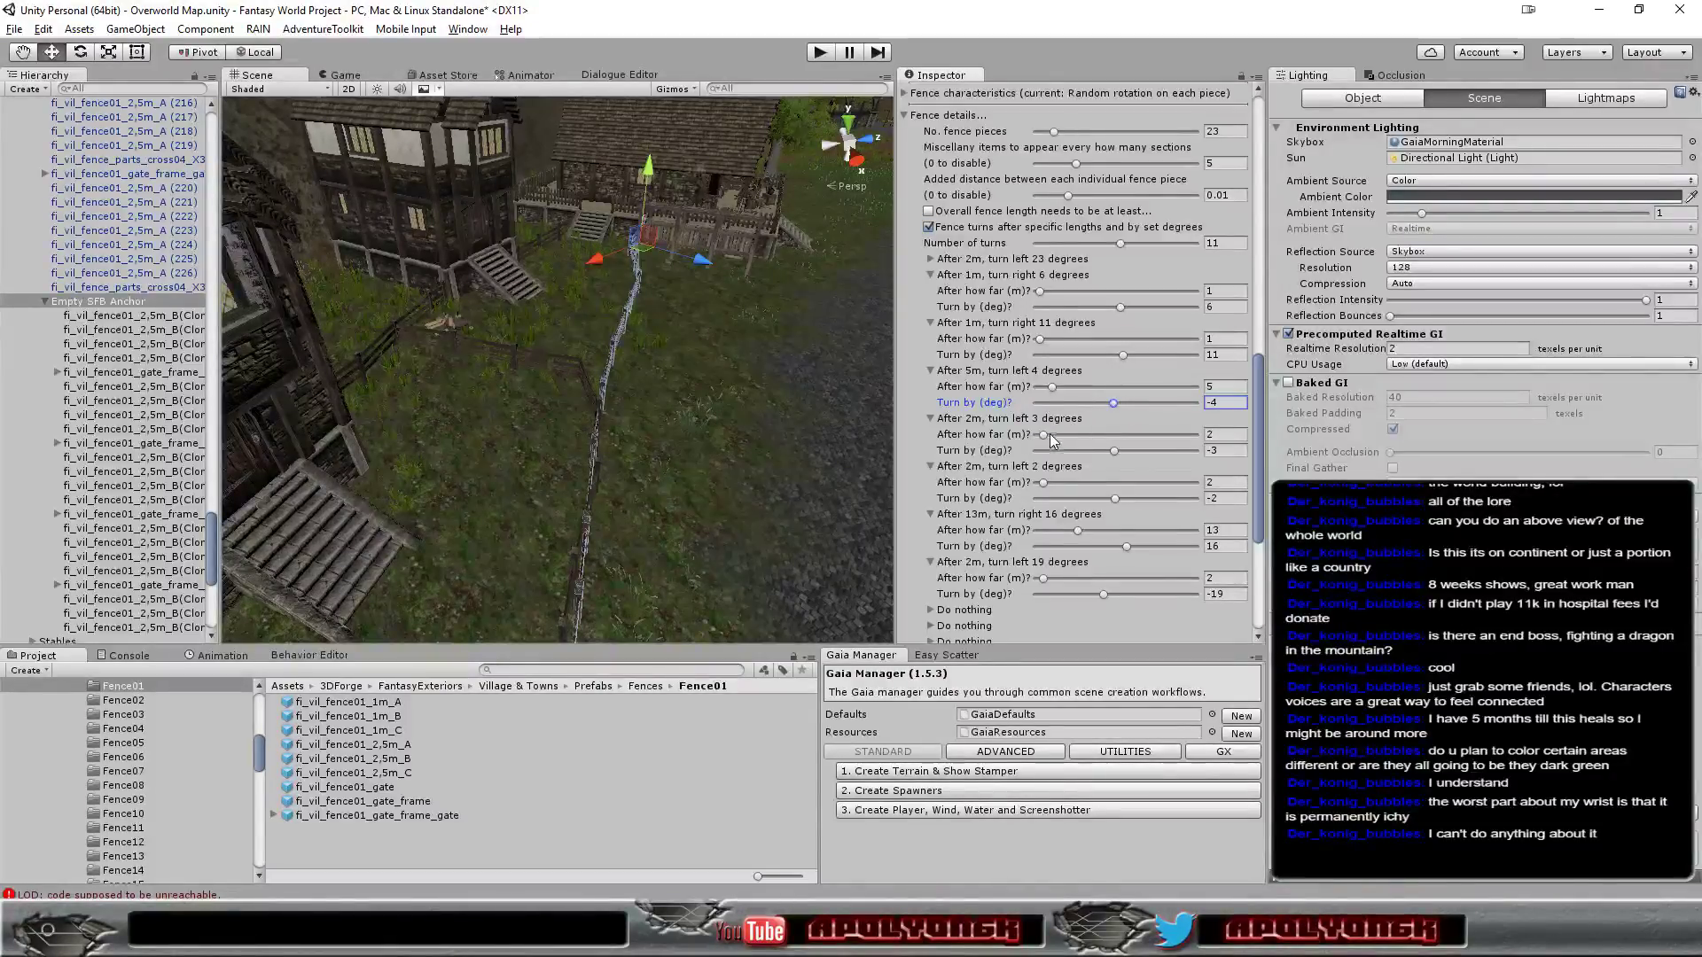
left_click_drag(1114, 449, 1112, 450)
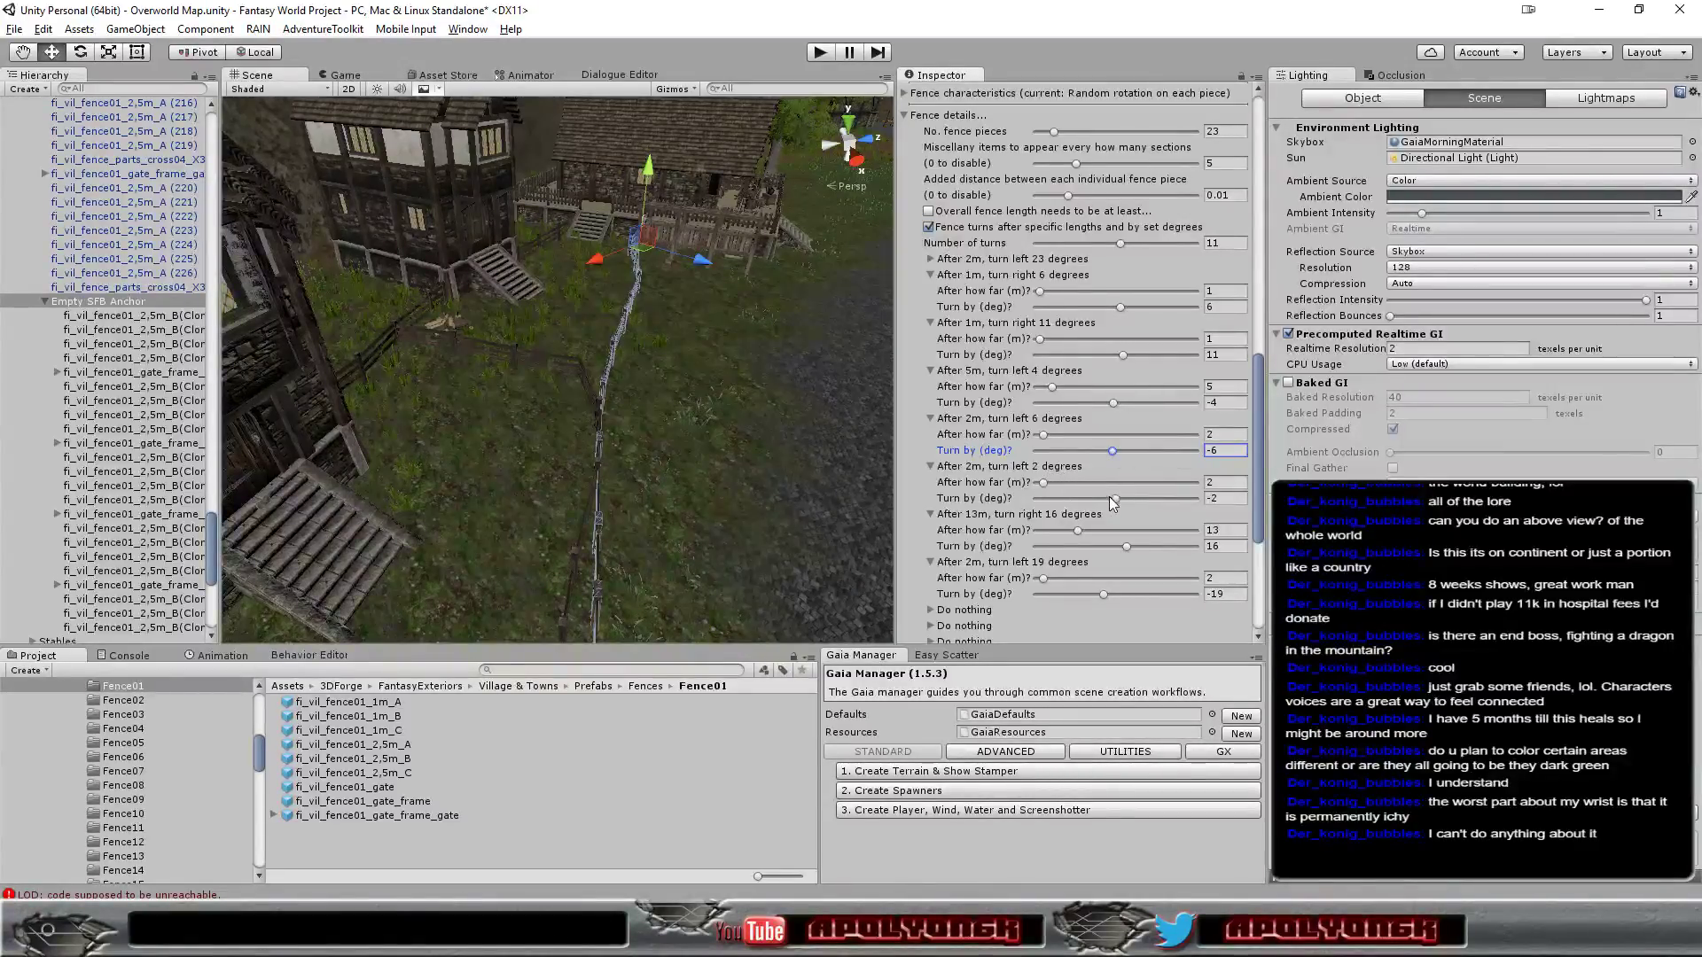
left_click_drag(1113, 498, 1121, 498)
Orbit around the fence to inspect it up close by the timbered houses and the well
scroll(729, 479, "down", 3)
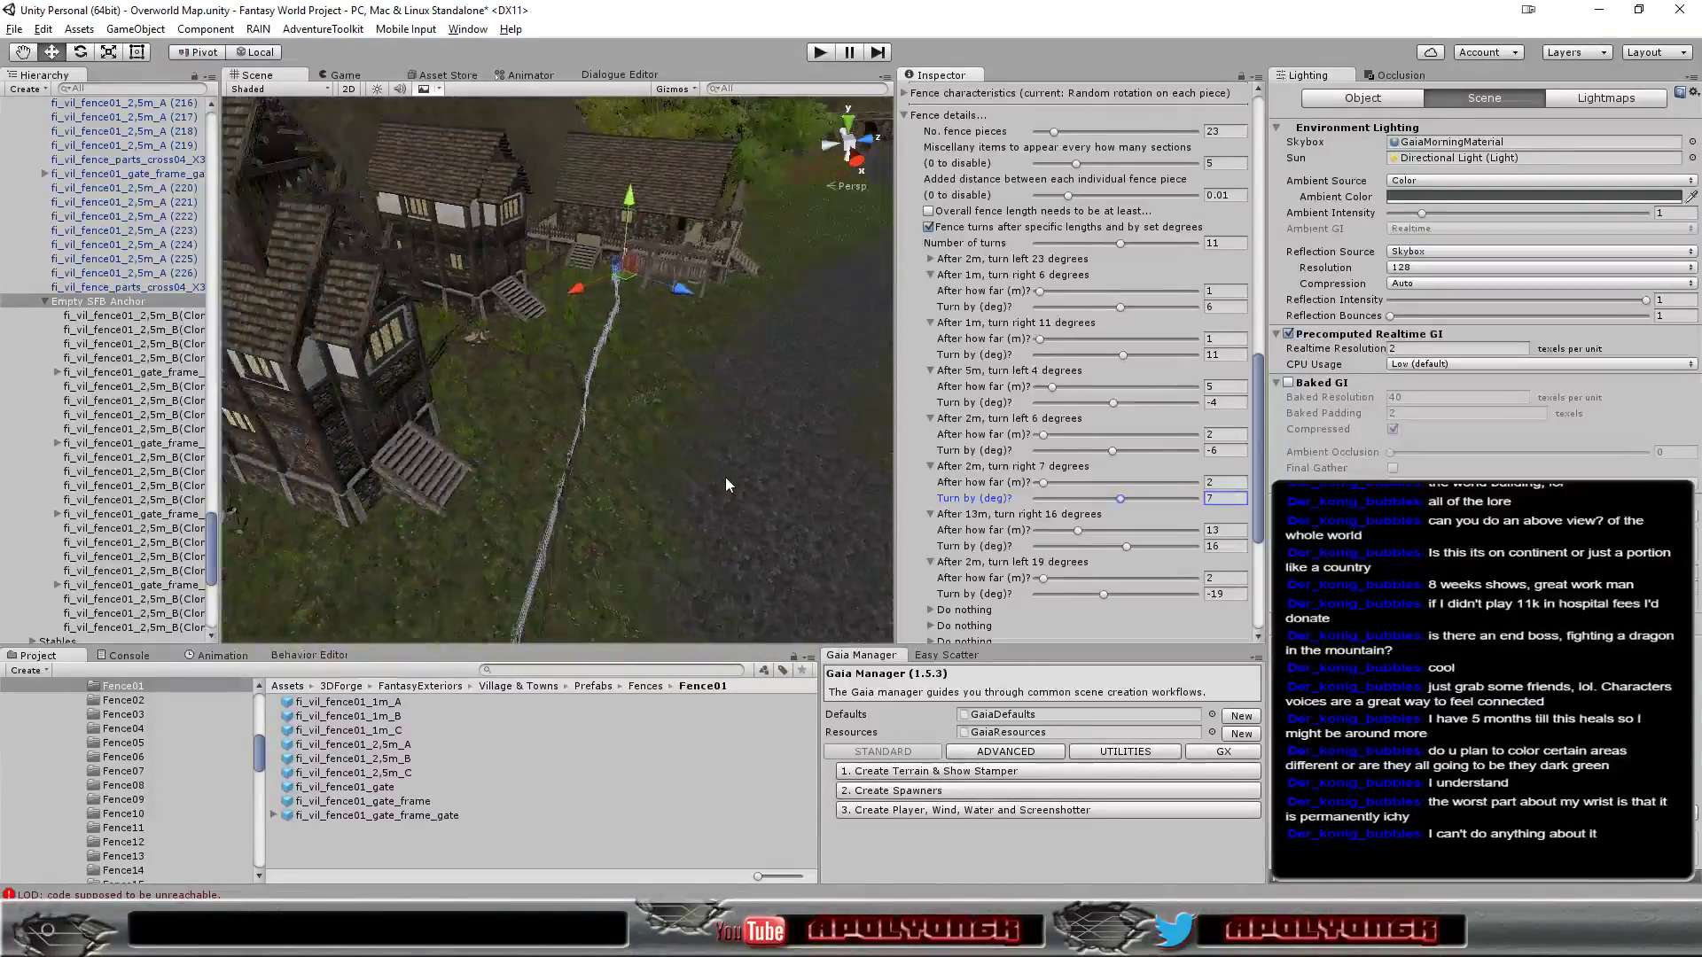
left_click_drag(725, 485, 663, 361, "alt")
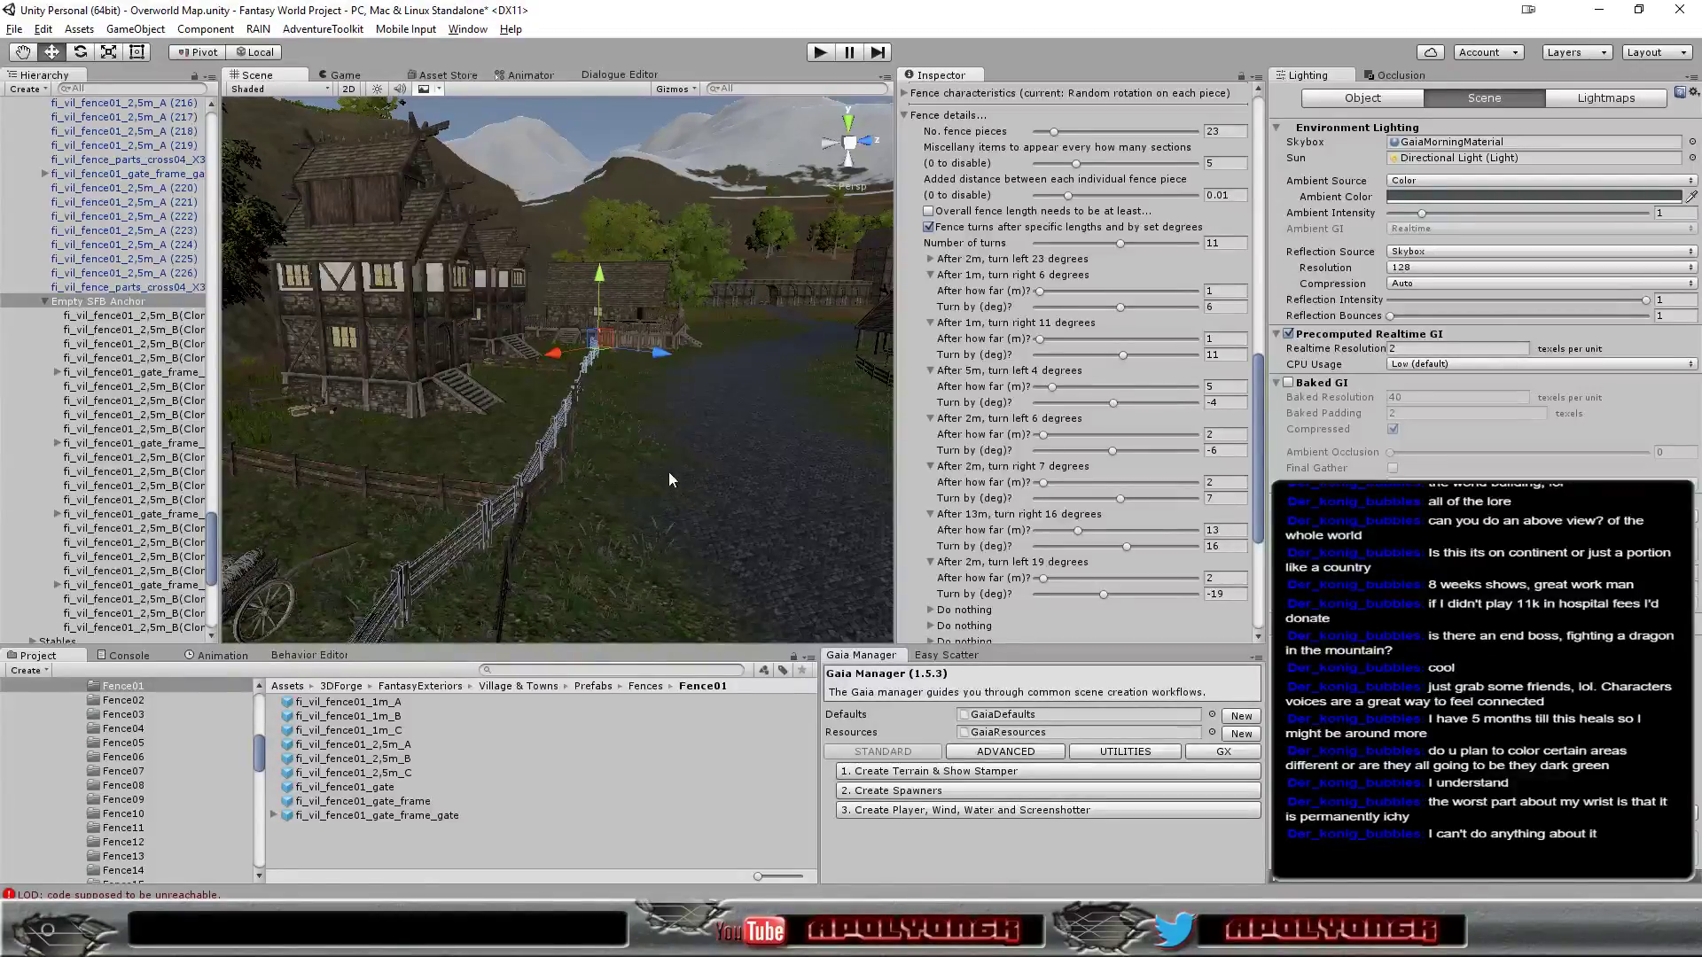
mouse_move(669, 474)
left_mouse_down("alt")
mouse_move(580, 437)
mouse_move(724, 451)
mouse_move(564, 484)
left_mouse_up("alt")
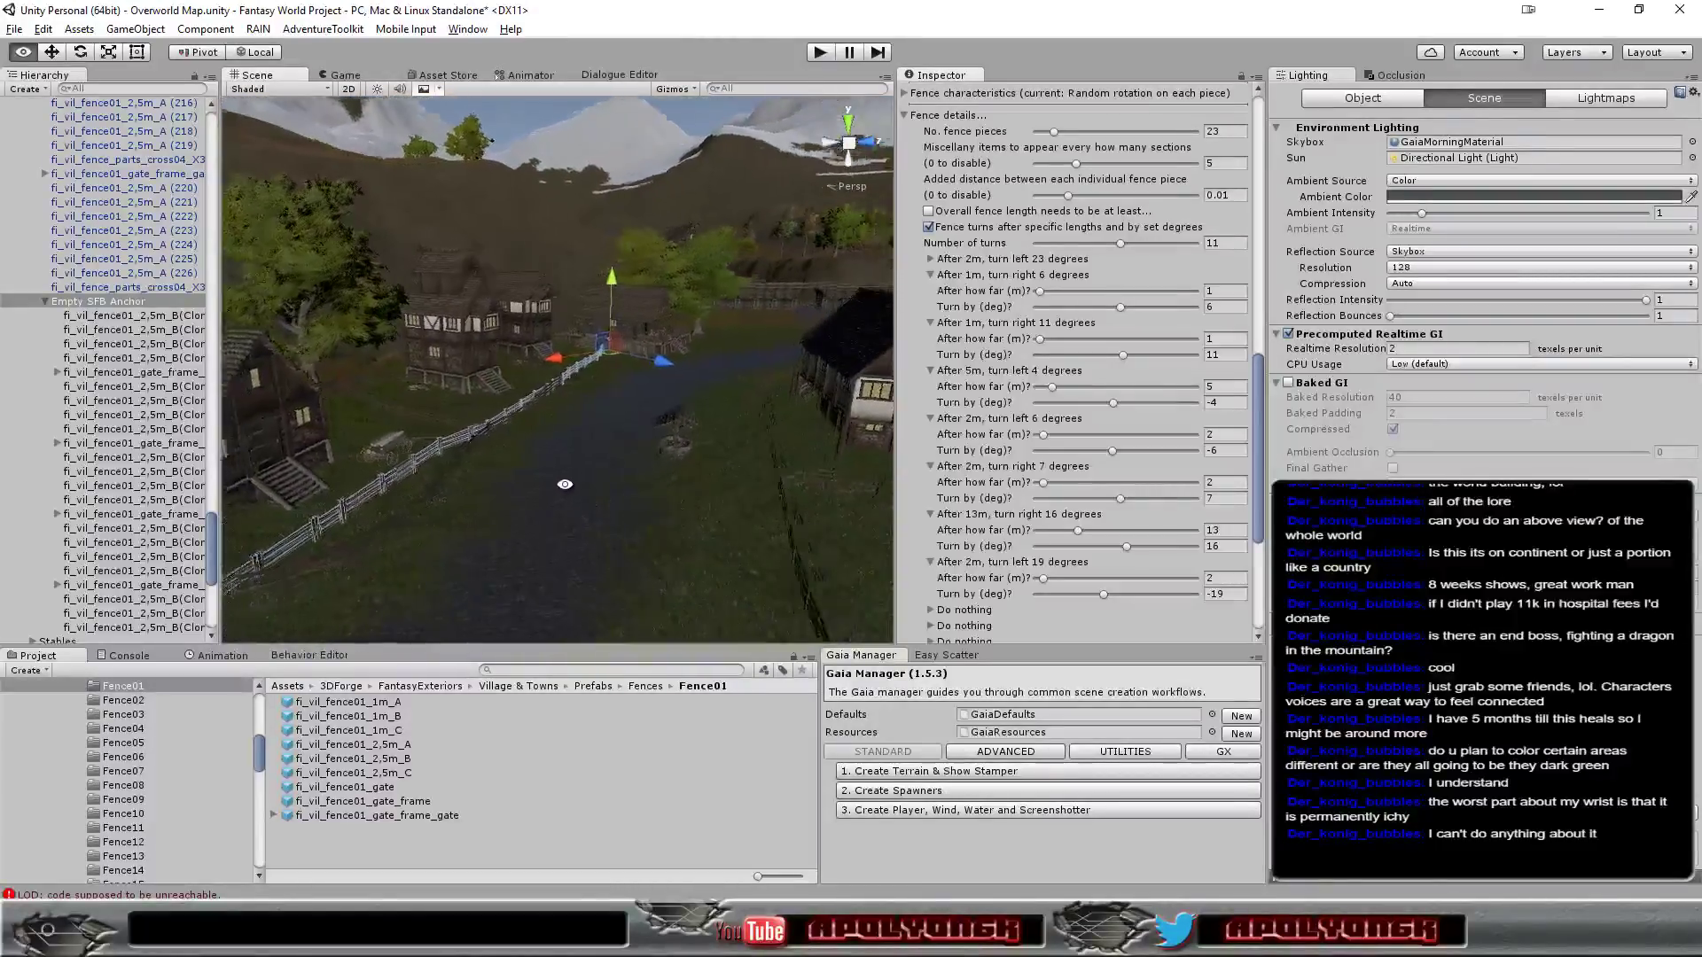
mouse_move(565, 484)
left_mouse_down("alt")
mouse_move(585, 472)
mouse_move(539, 446)
mouse_move(288, 535)
mouse_move(437, 454)
mouse_move(634, 458)
left_mouse_up("alt")
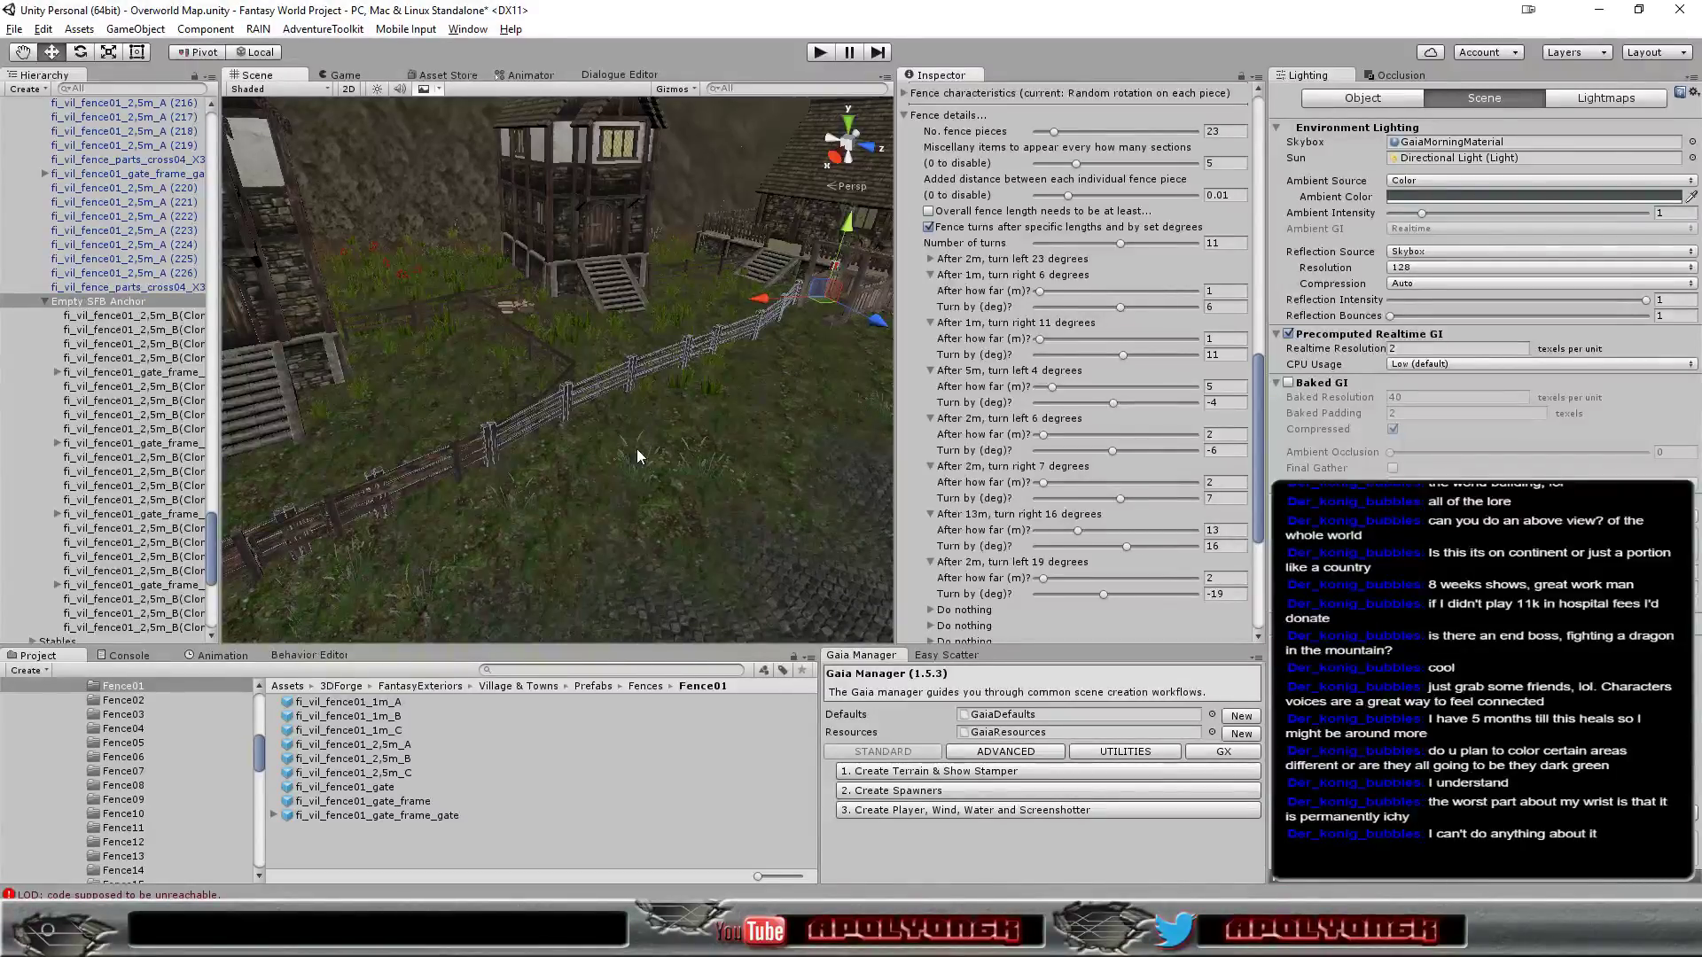
right_click_drag(684, 436, 576, 427)
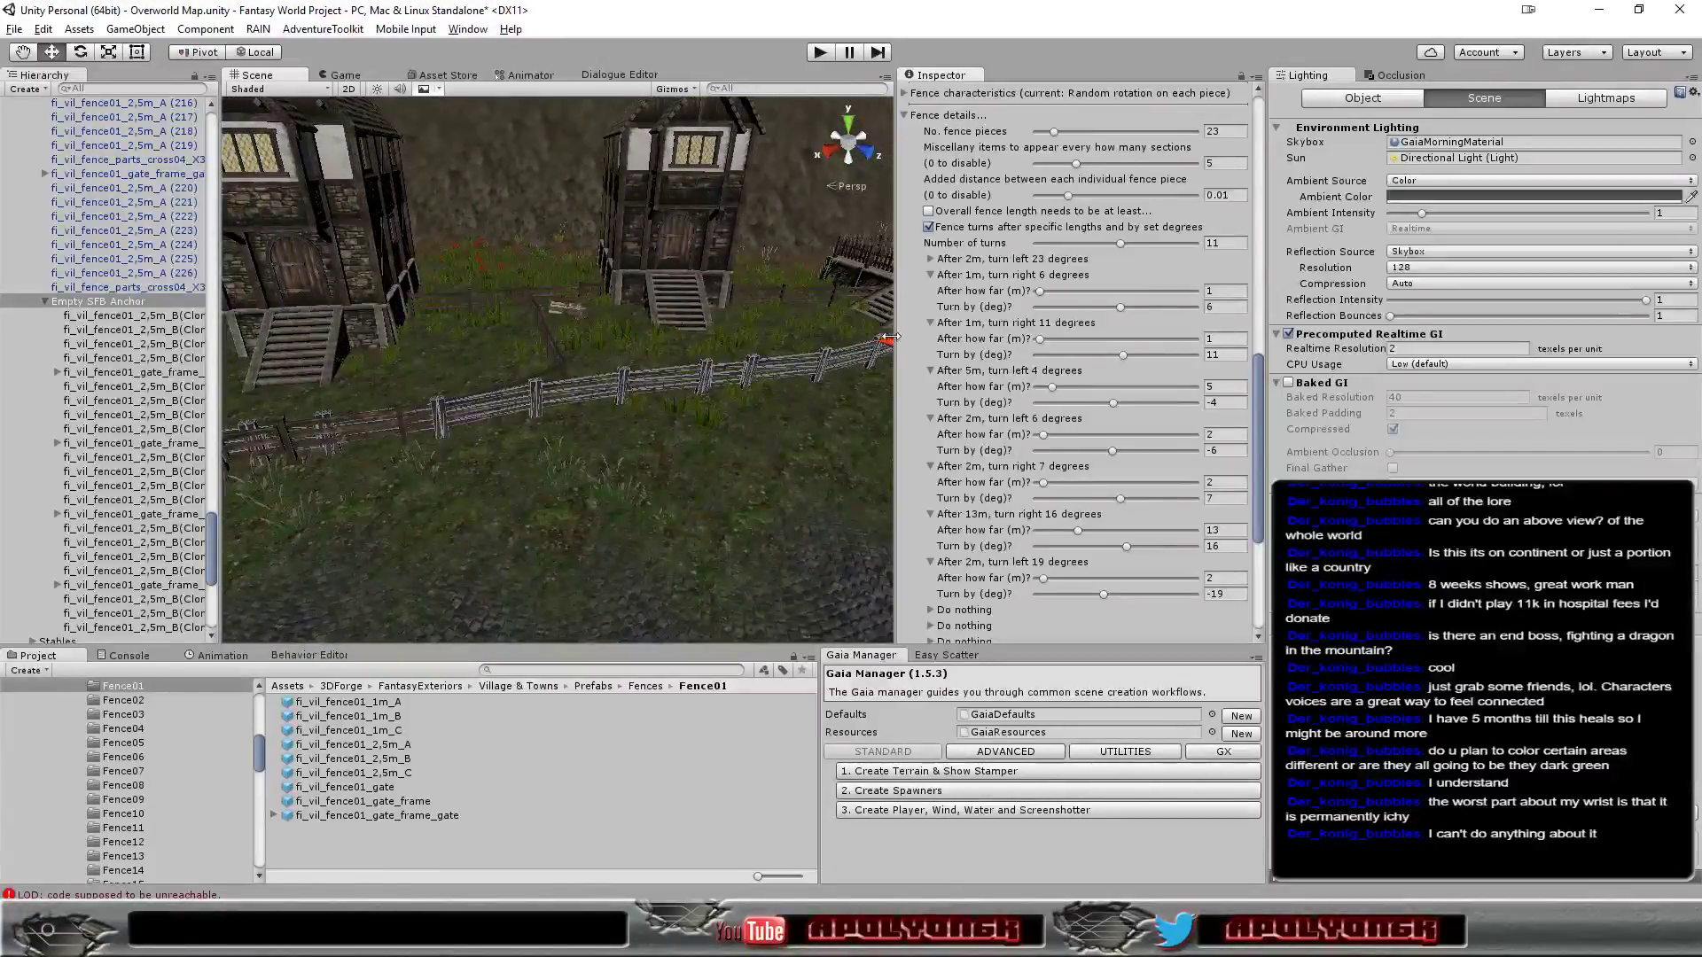
scroll(932, 277, "up", 3)
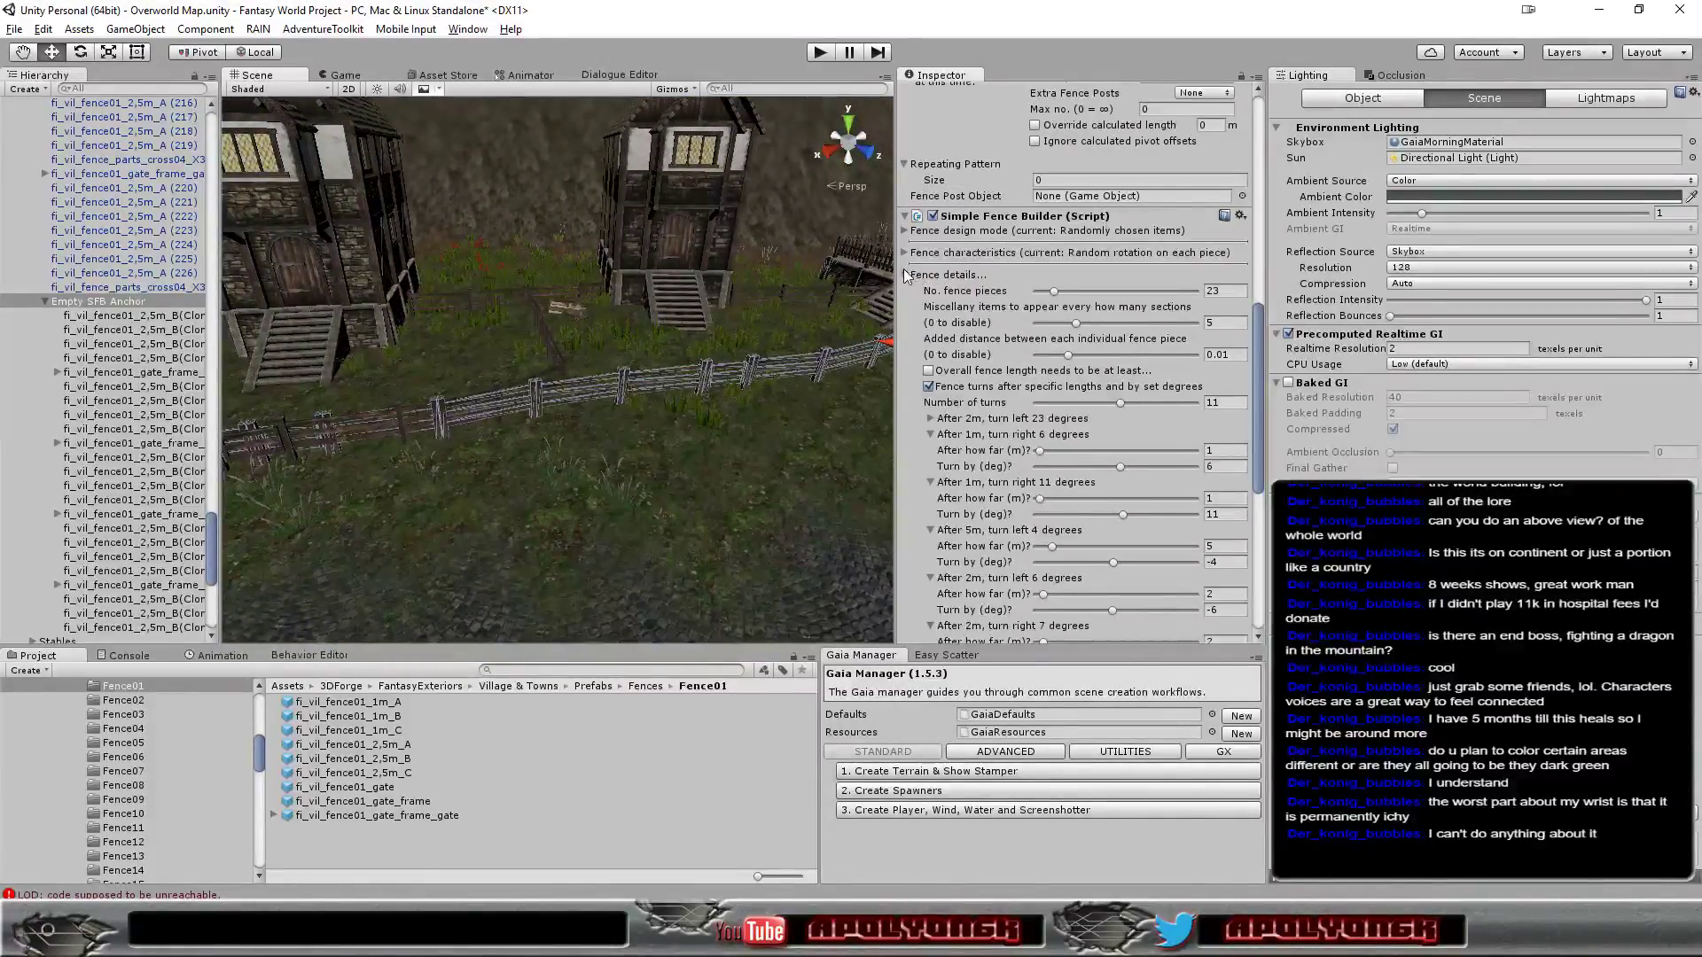
Collapse Fence details in the Inspector and the Empty SFB Anchor group in the Hierarchy
left_click(904, 275)
mouse_move(472, 460)
right_mouse_down()
mouse_move(381, 479)
mouse_move(467, 494)
mouse_move(517, 381)
right_mouse_up()
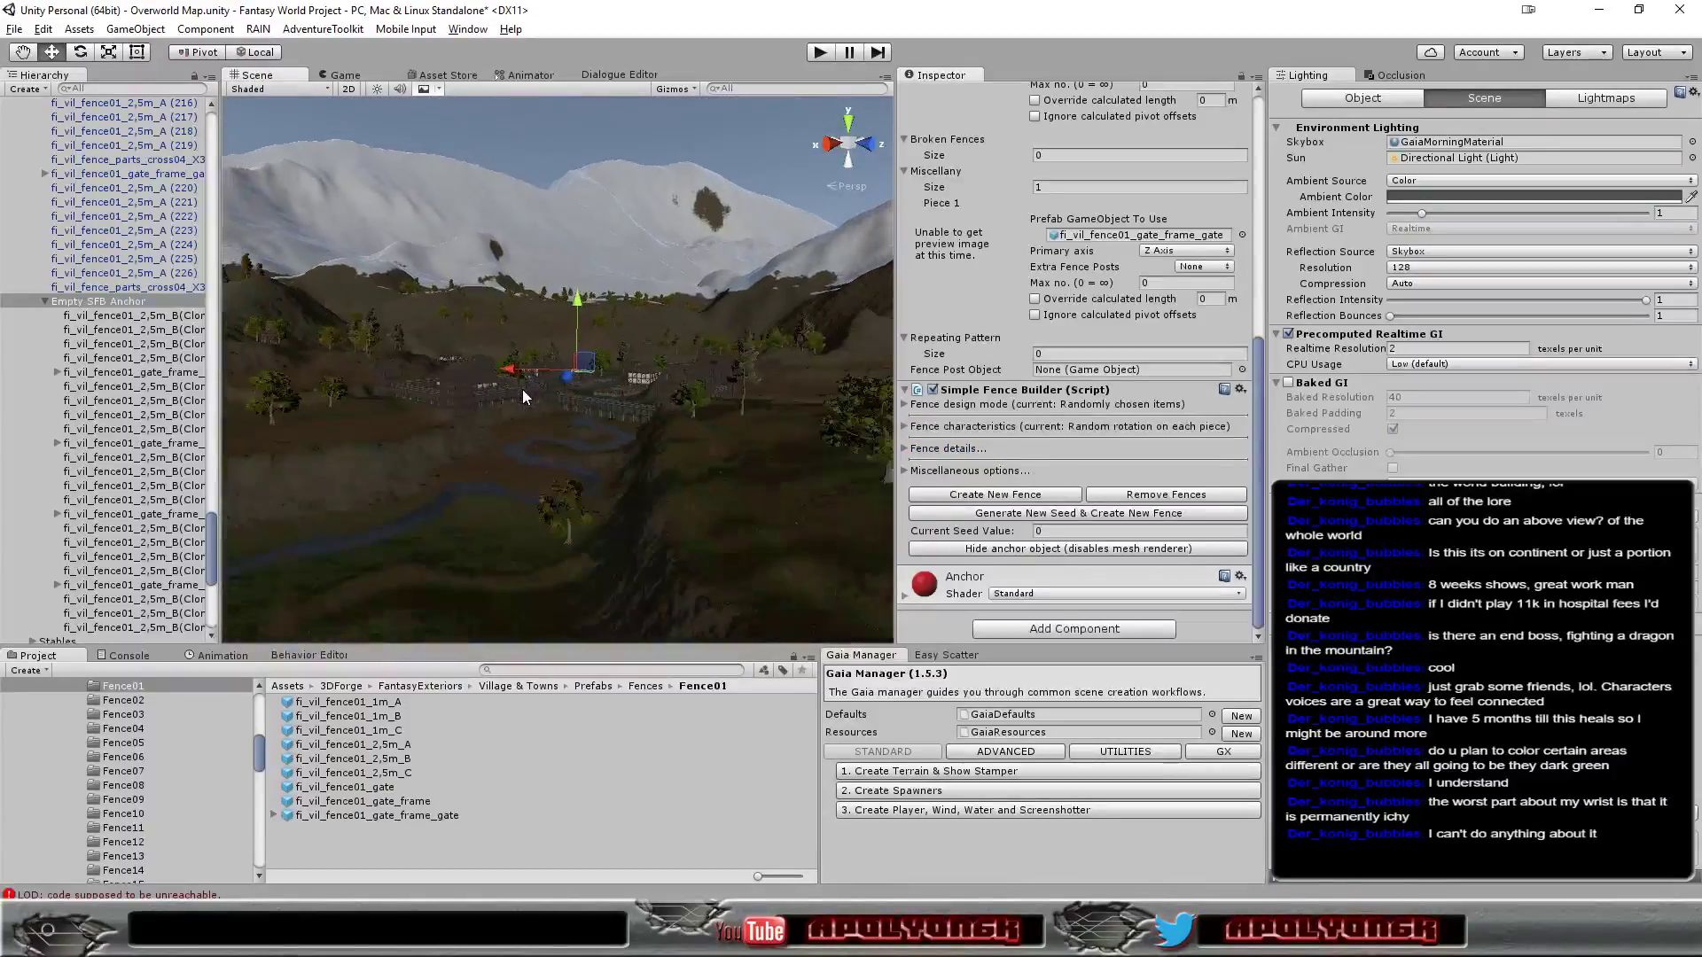
mouse_move(523, 399)
right_mouse_down()
mouse_move(583, 459)
mouse_move(725, 486)
right_mouse_up()
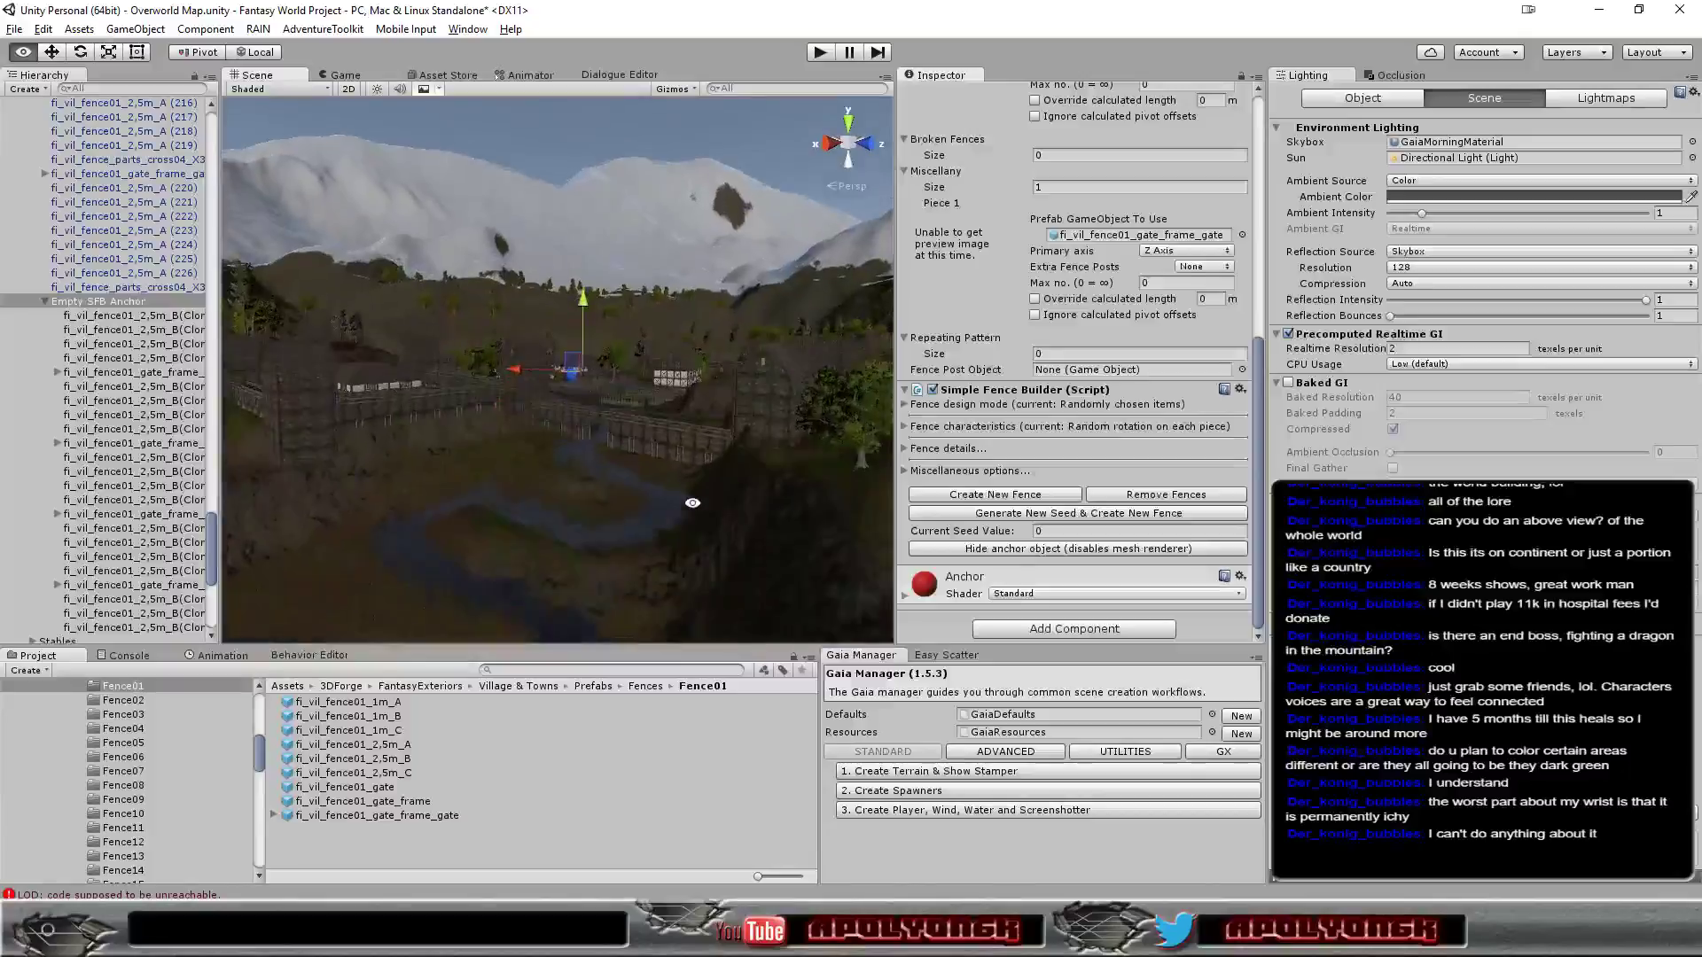
mouse_move(725, 486)
right_mouse_down()
mouse_move(702, 524)
mouse_move(701, 495)
right_mouse_up()
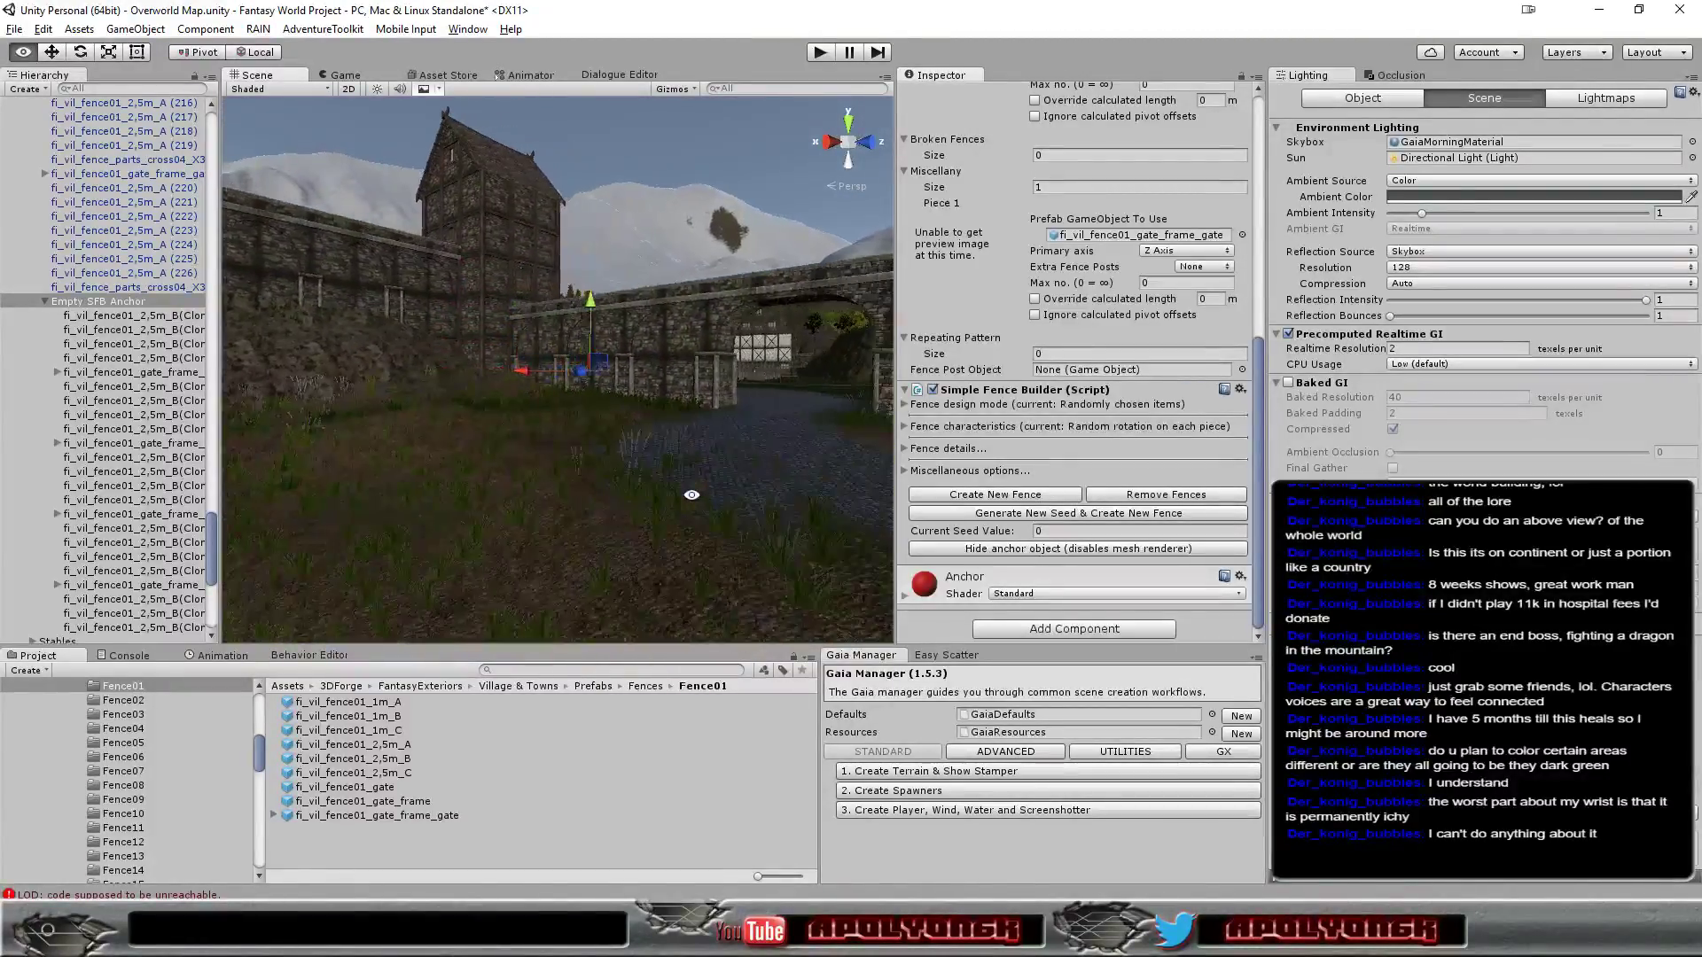
right_click_drag(700, 494, 662, 518)
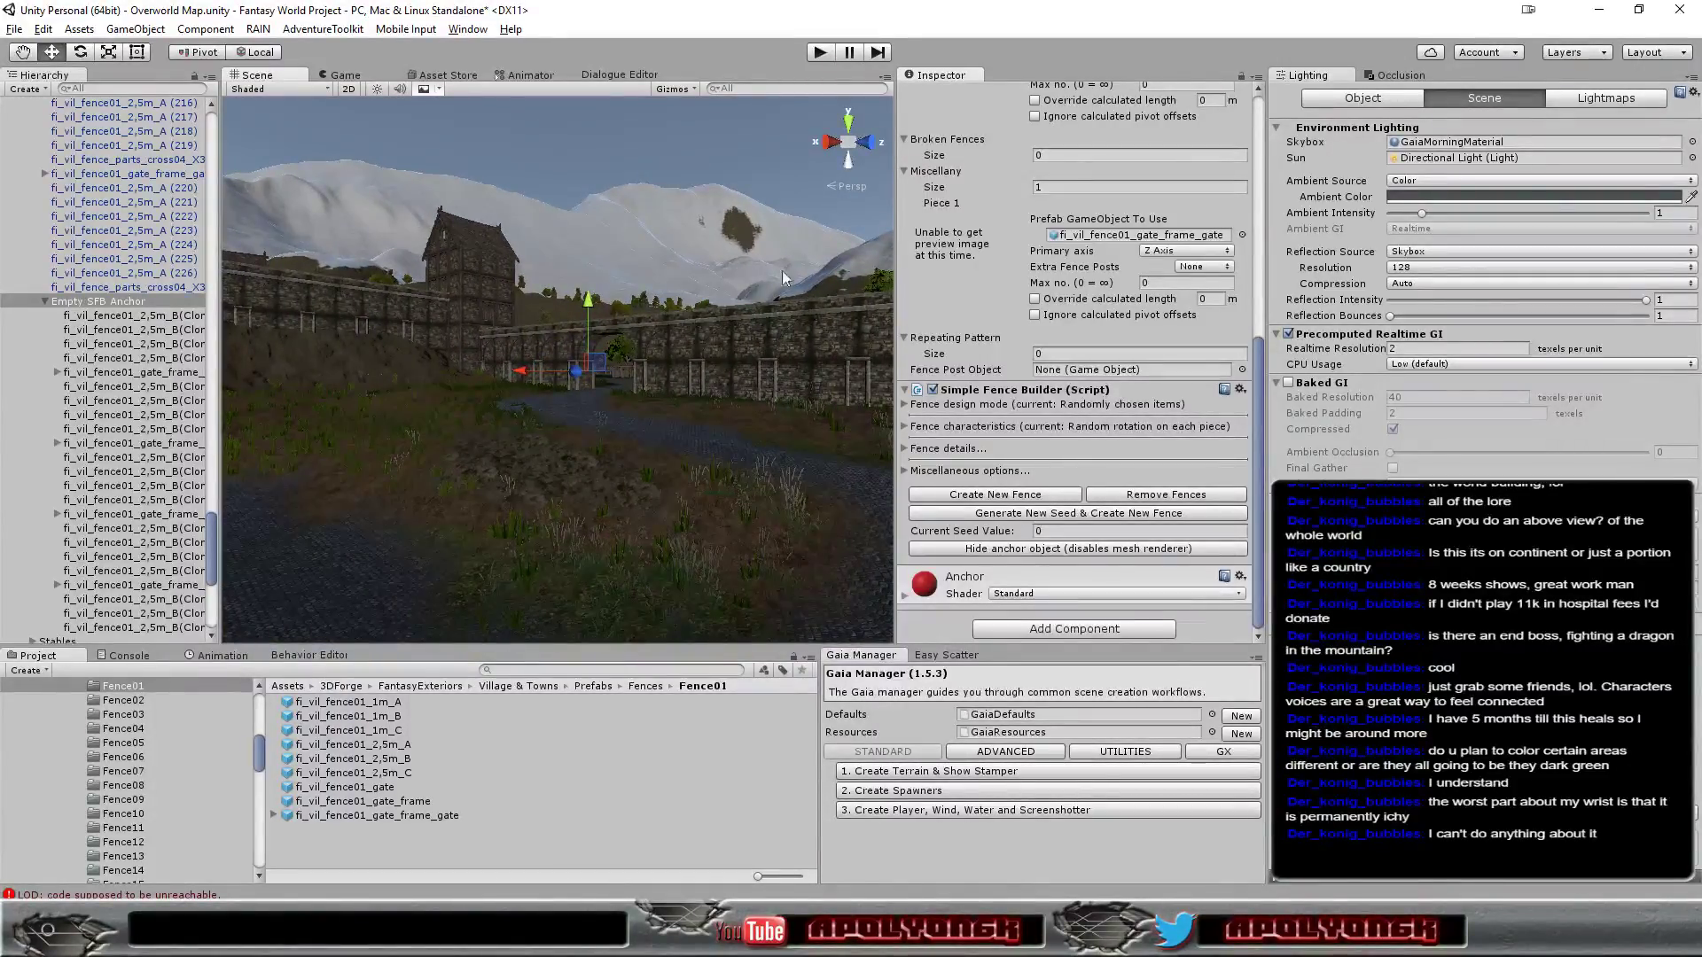
left_click(42, 301)
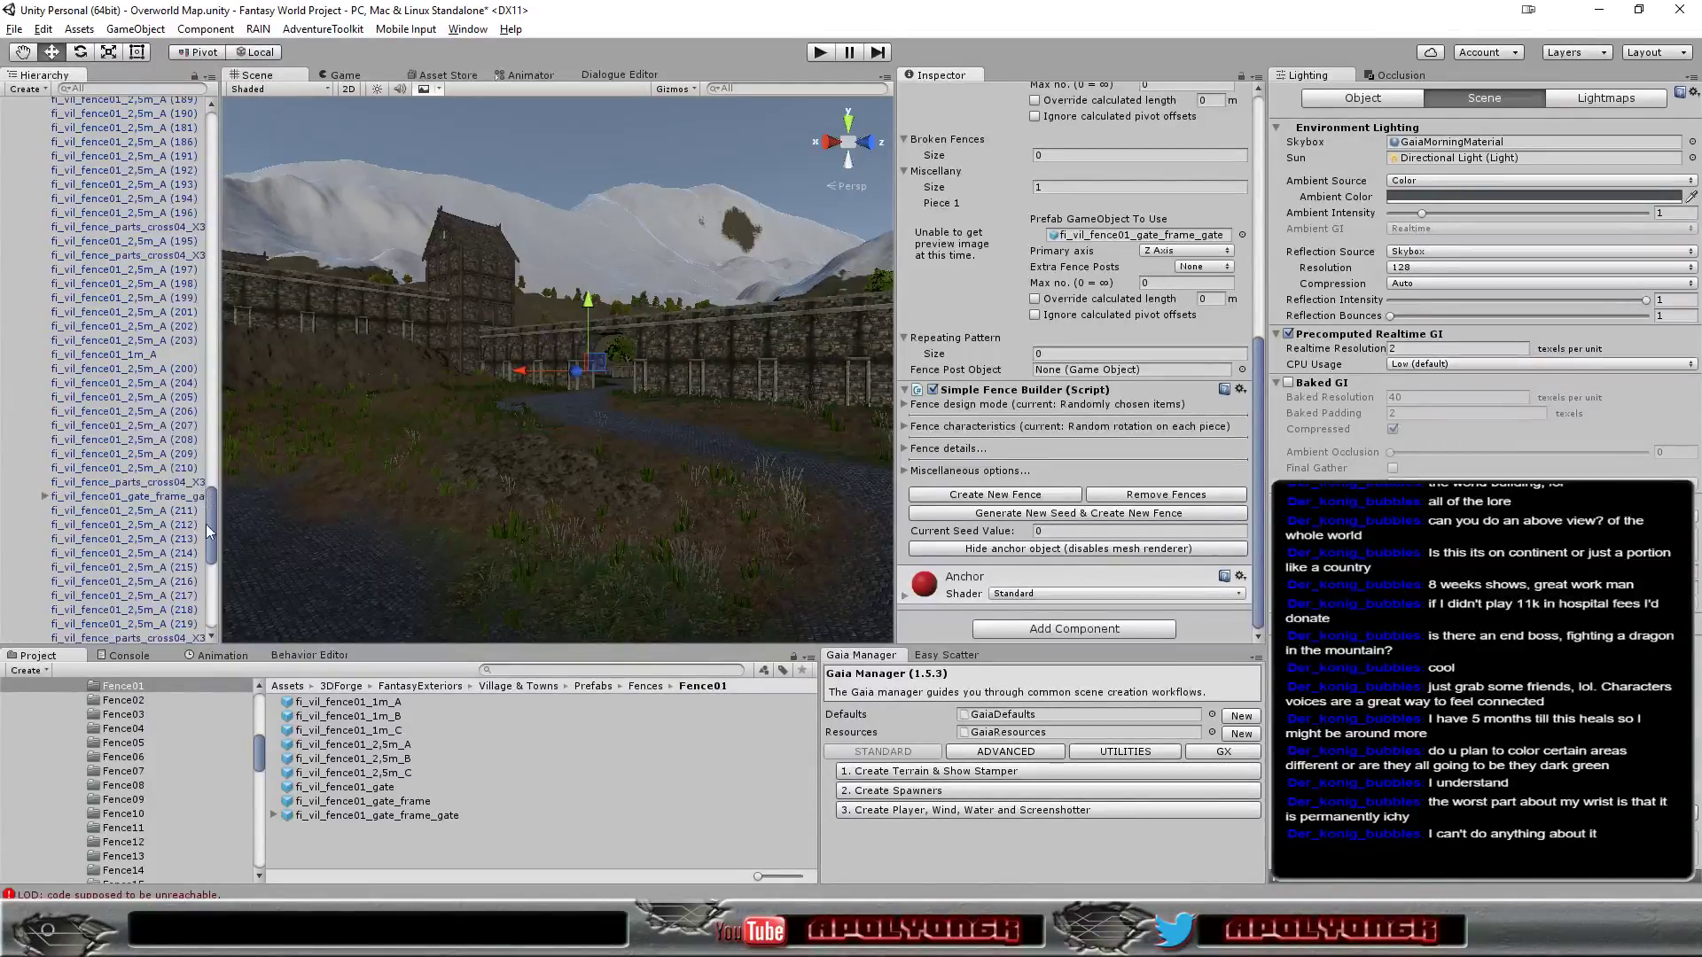
left_click_drag(209, 524, 213, 158)
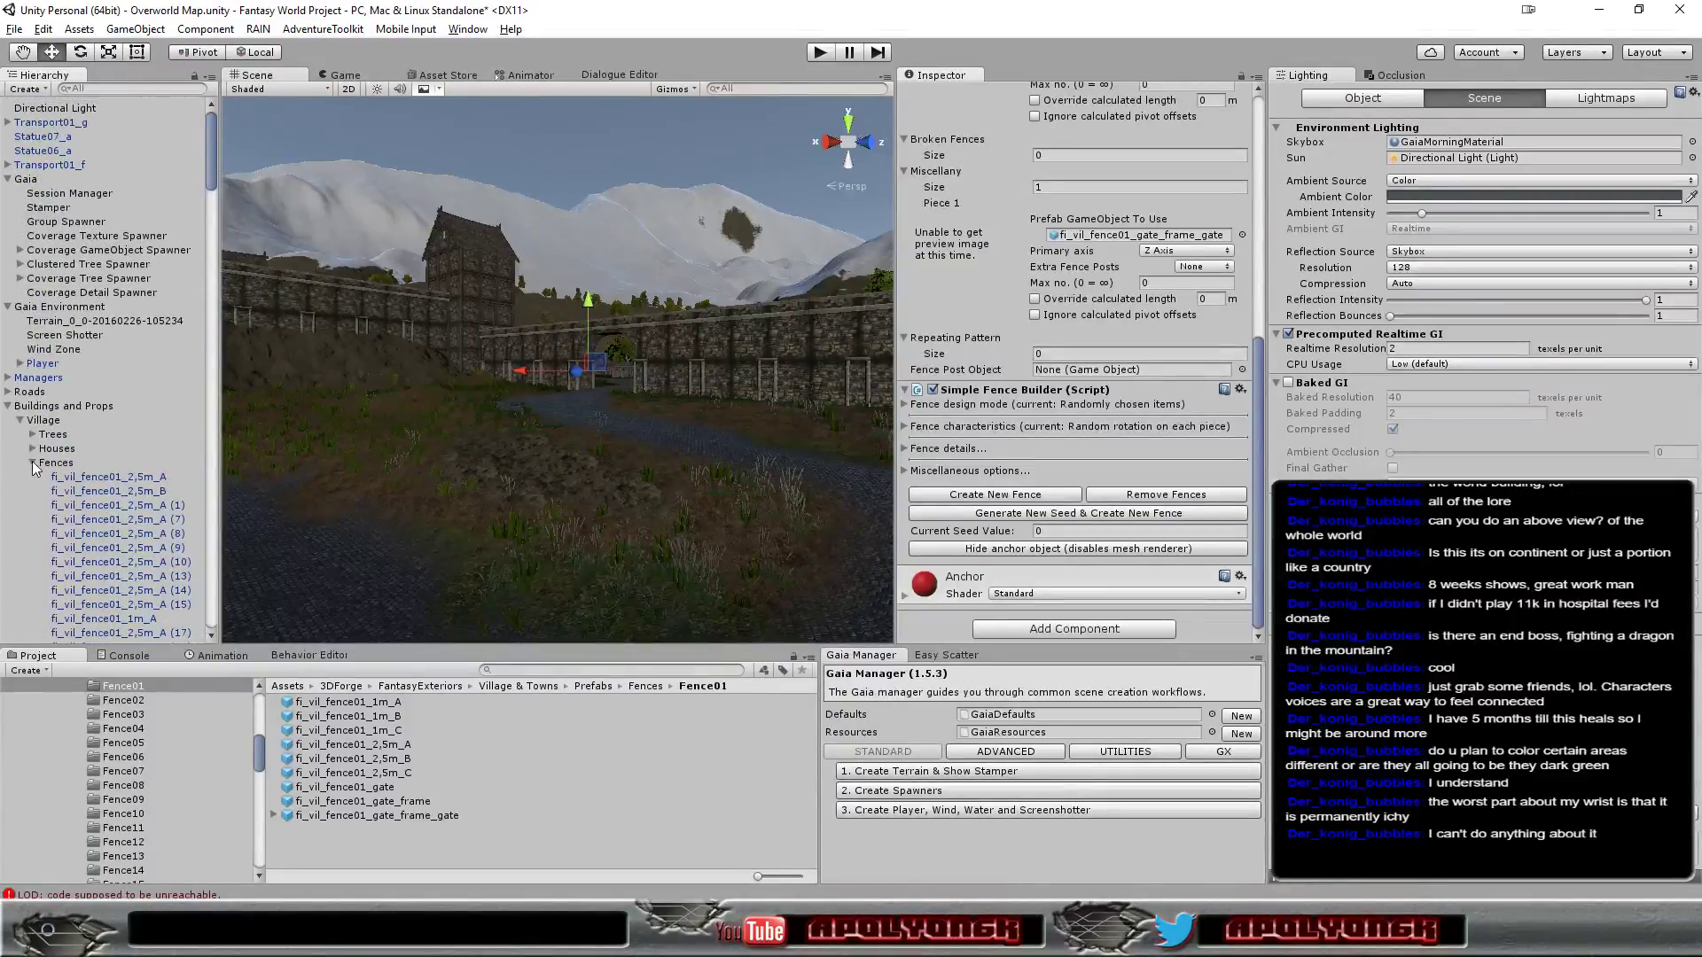
Collapse the Fences and Buildings and Props groups and select the Terrain object
left_click(33, 462)
left_click(7, 406)
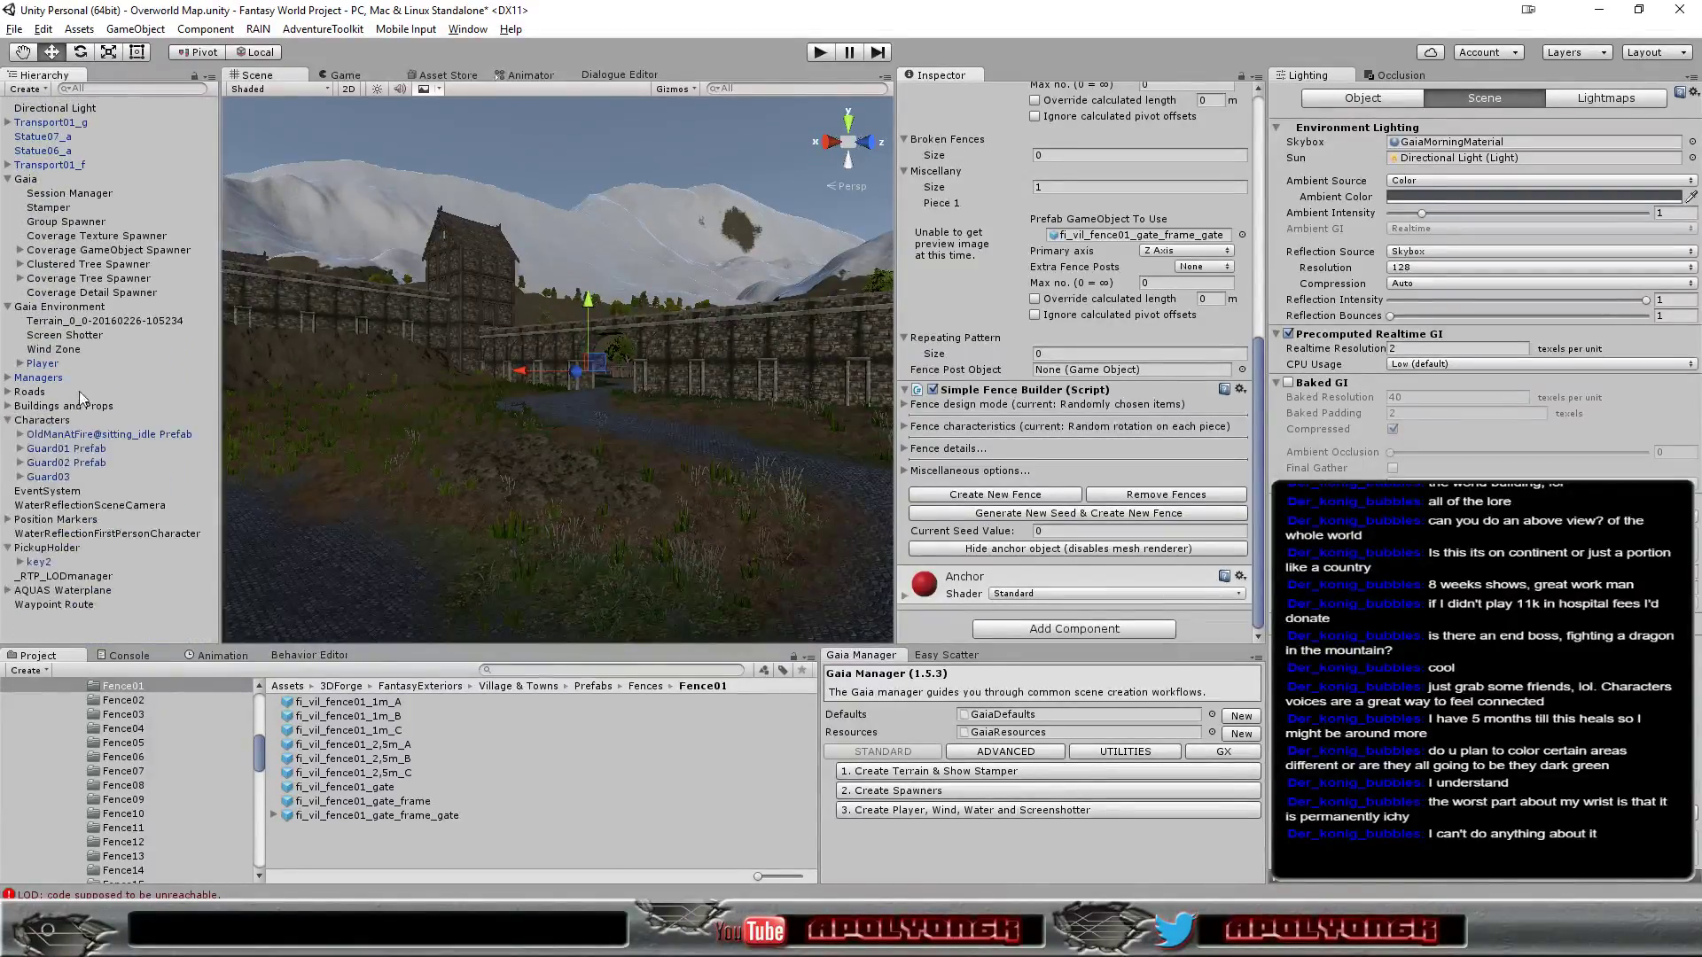
left_click(113, 321)
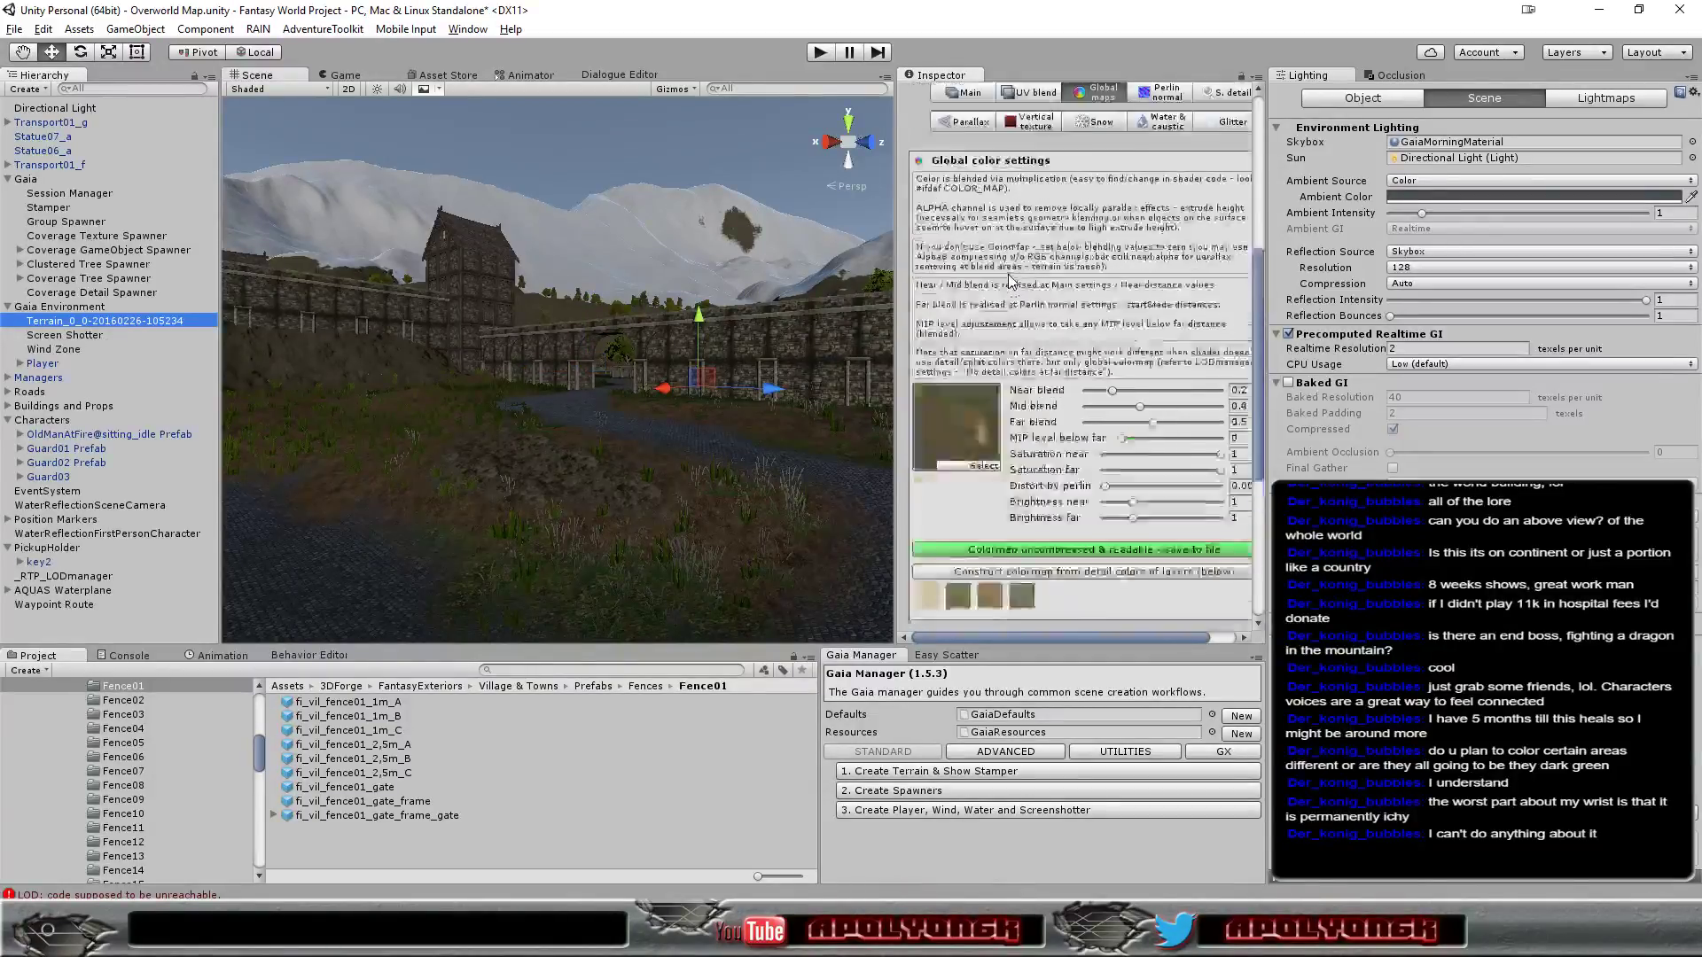
Choose the Raise/Lower Terrain tool with brush size 1, then look around the river and walls
left_click(1005, 212)
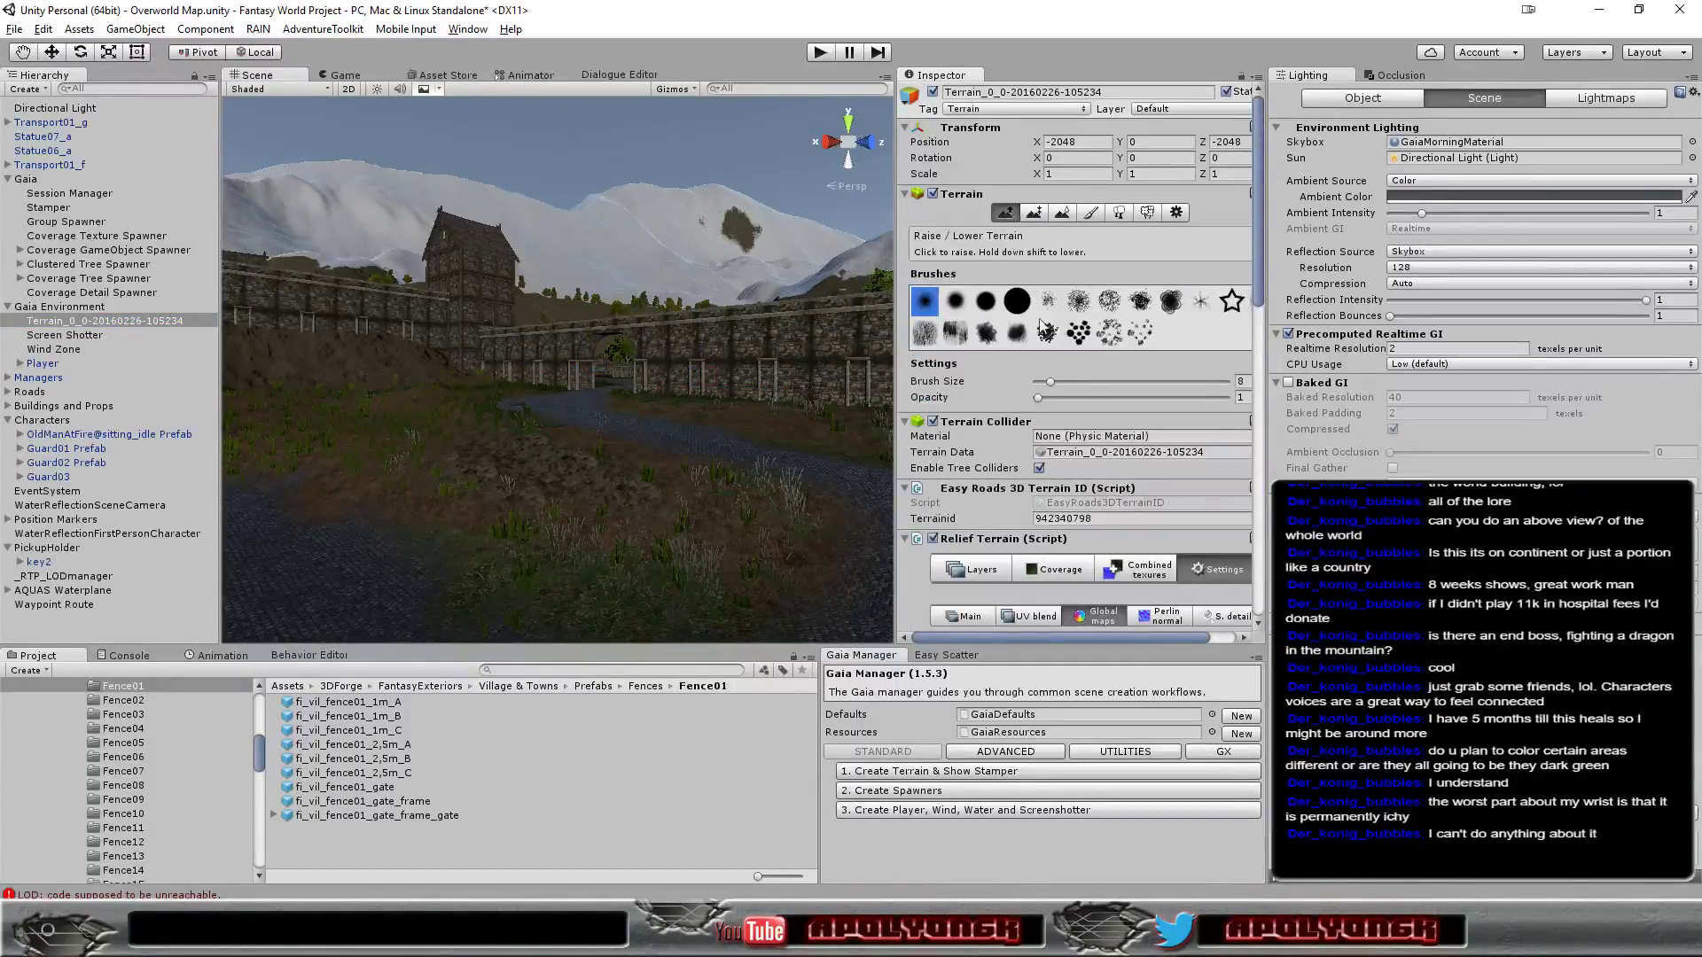
left_click_drag(1050, 382, 1040, 384)
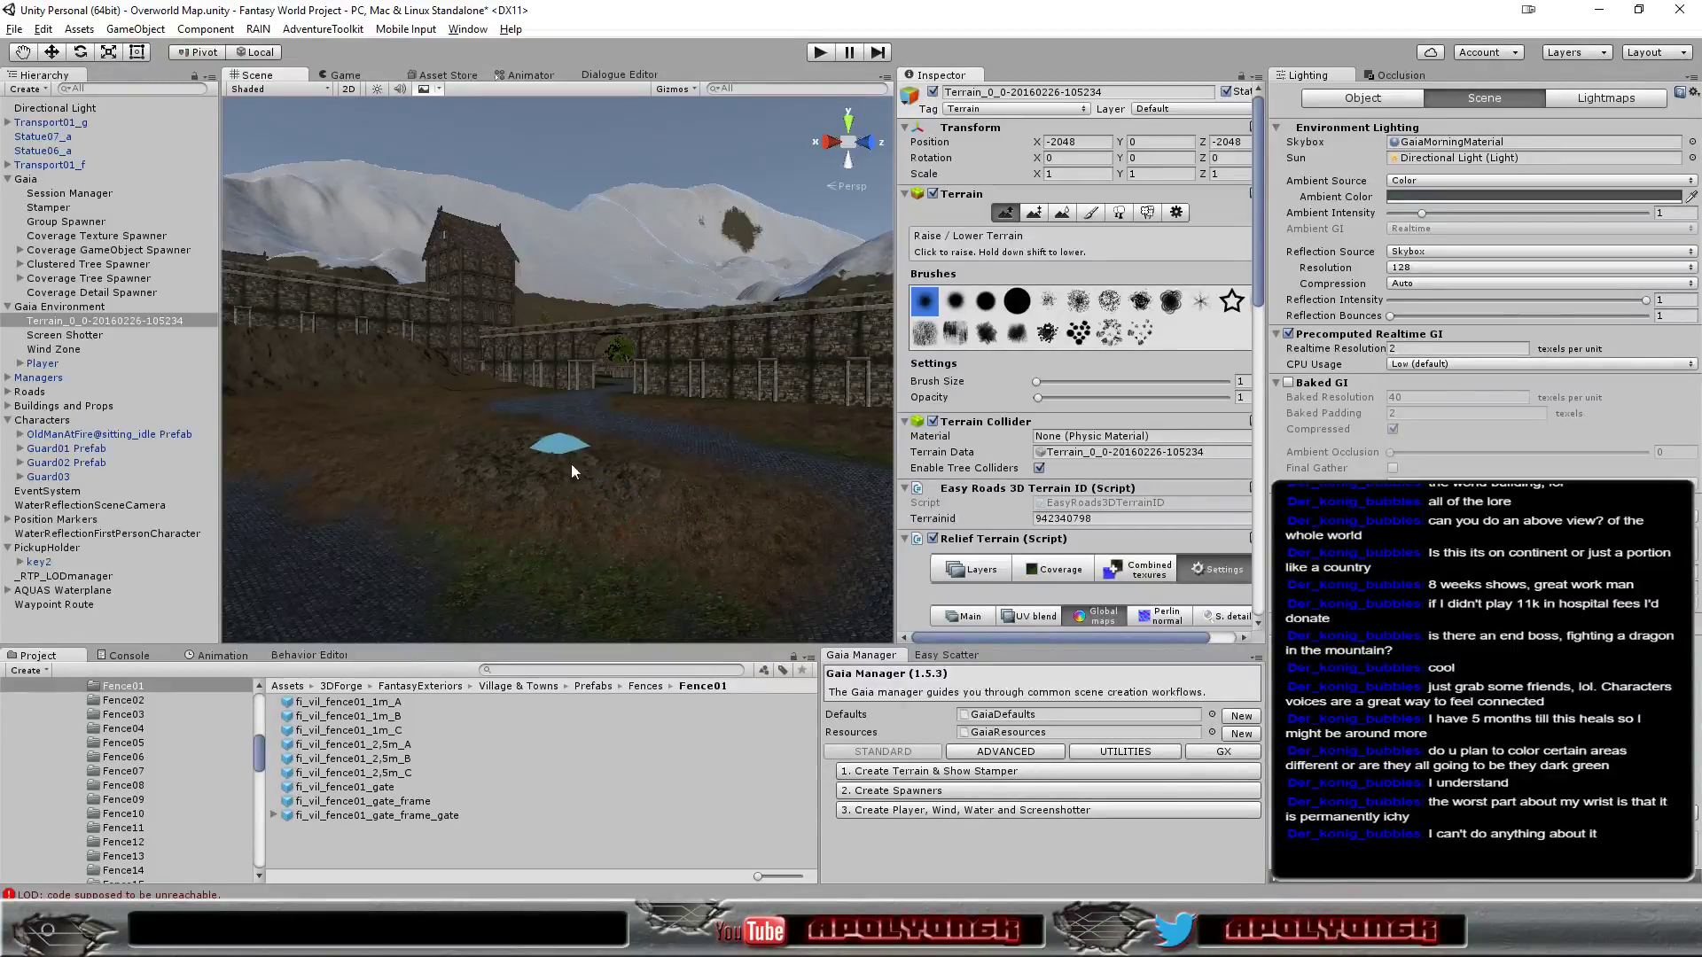
mouse_move(512, 471)
right_mouse_down()
mouse_move(545, 491)
mouse_move(535, 502)
right_mouse_up()
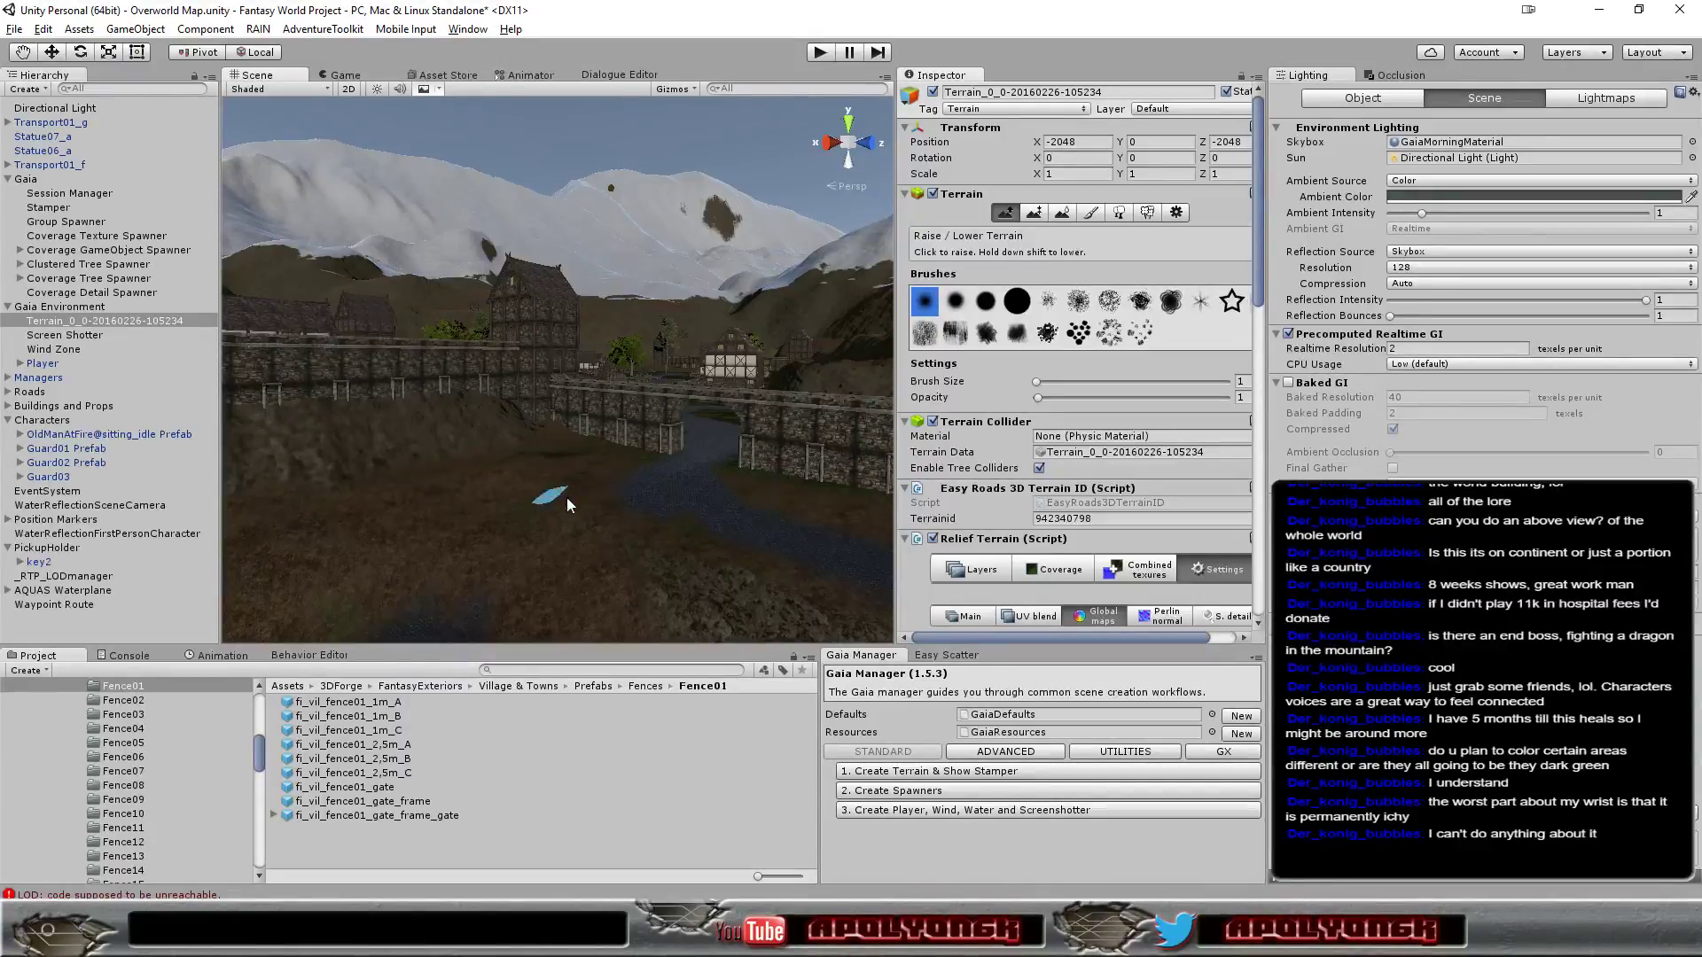
left_click_drag(568, 504, 565, 506)
right_click_drag(651, 598, 599, 591)
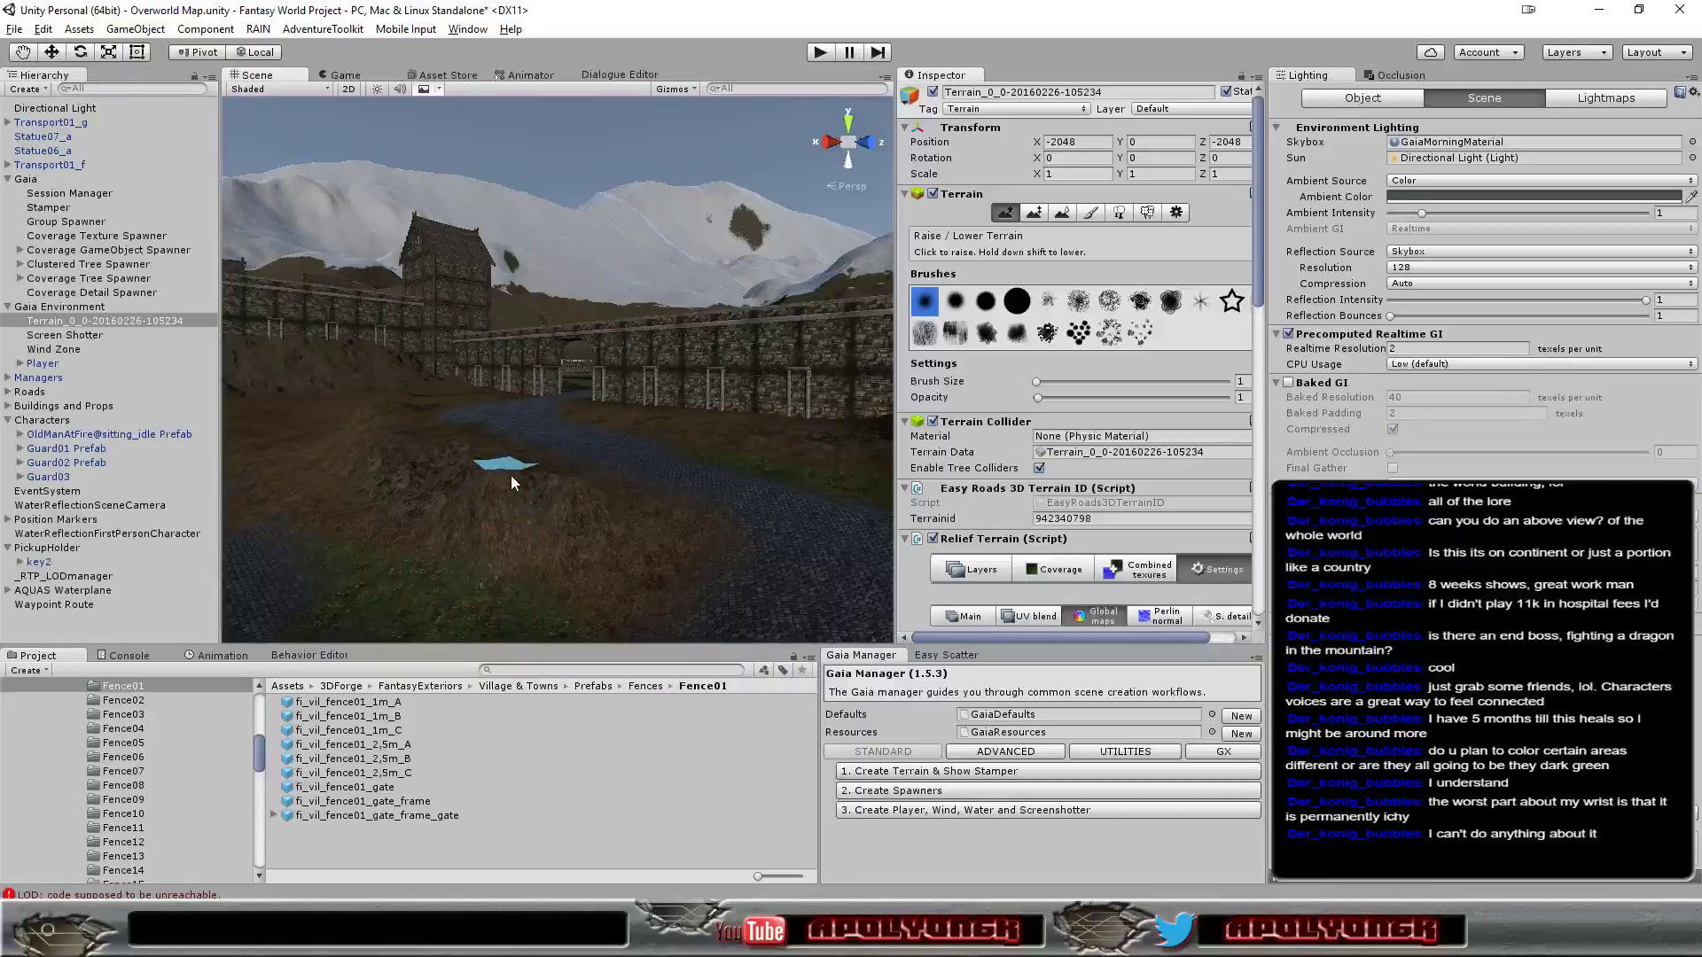
mouse_move(534, 519)
right_mouse_down()
mouse_move(552, 536)
mouse_move(512, 523)
right_mouse_up()
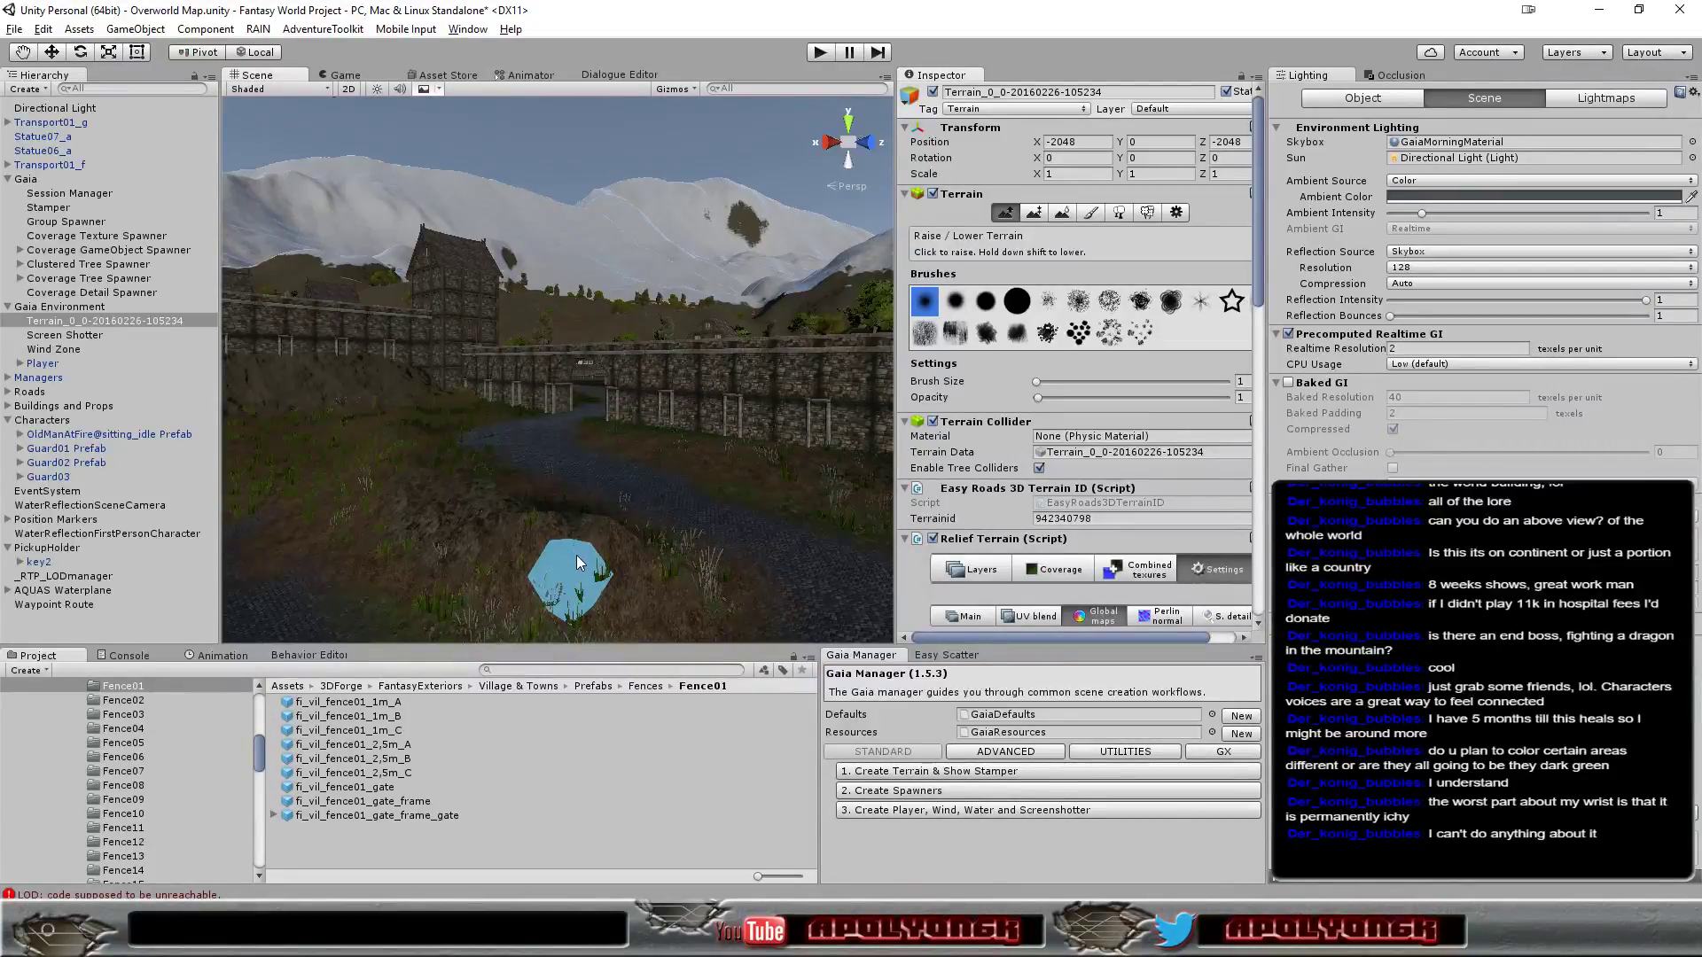
right_click_drag(576, 555, 566, 560)
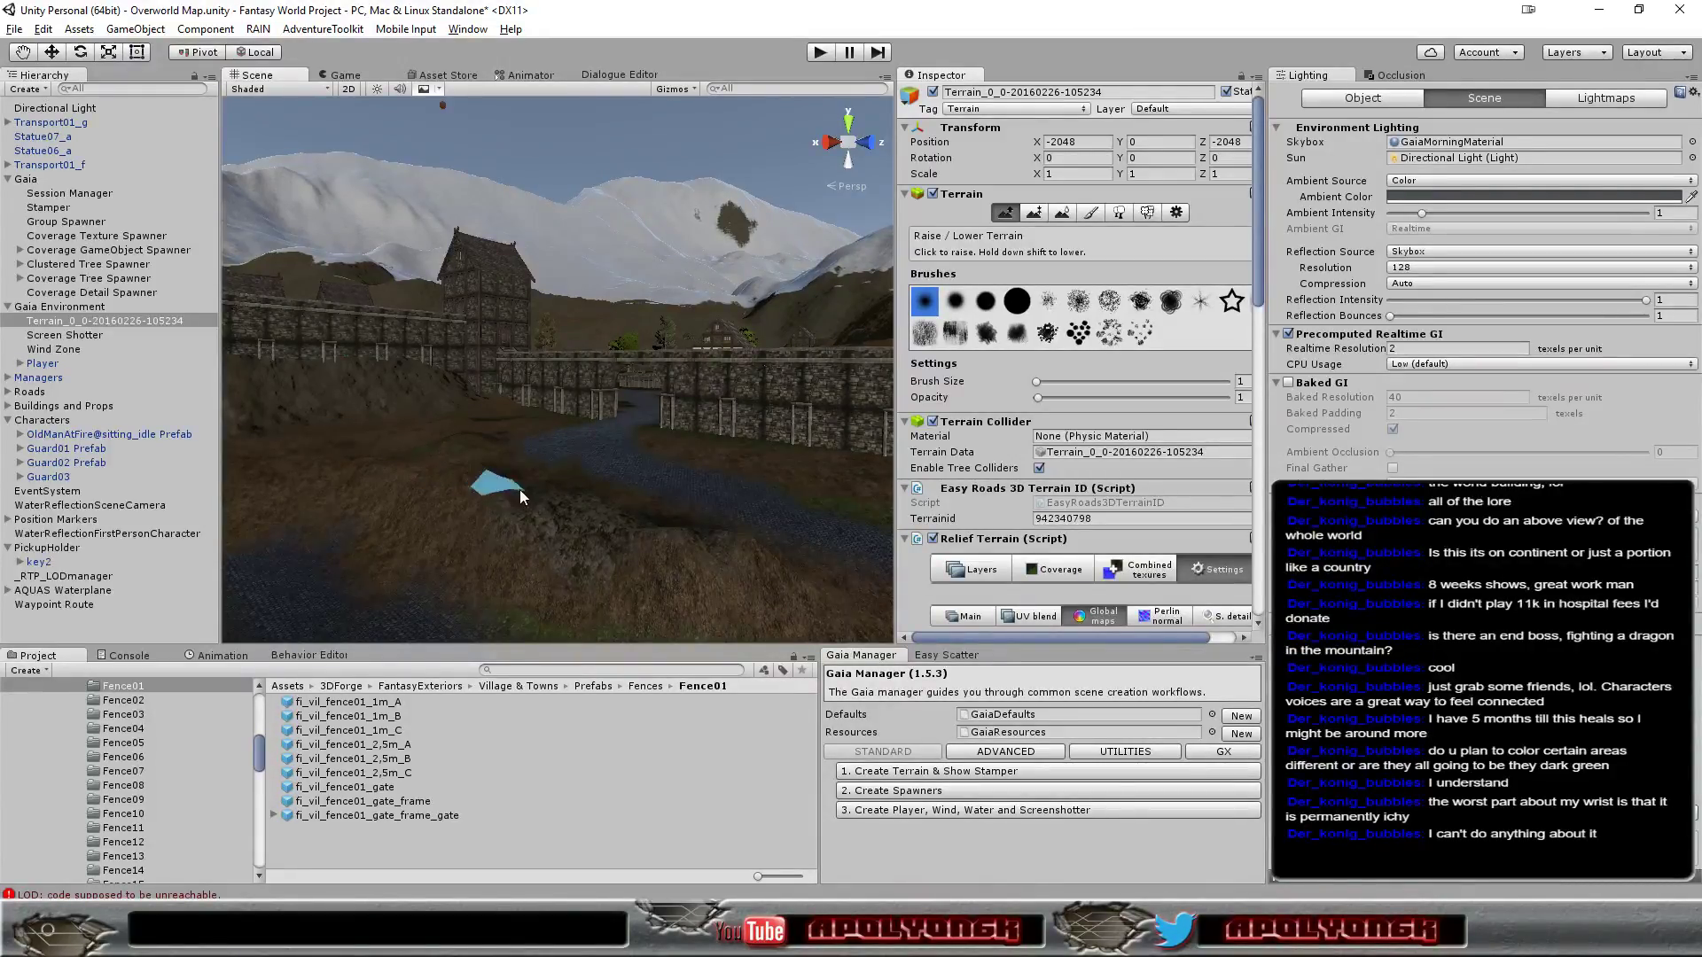
right_click_drag(619, 530, 584, 550)
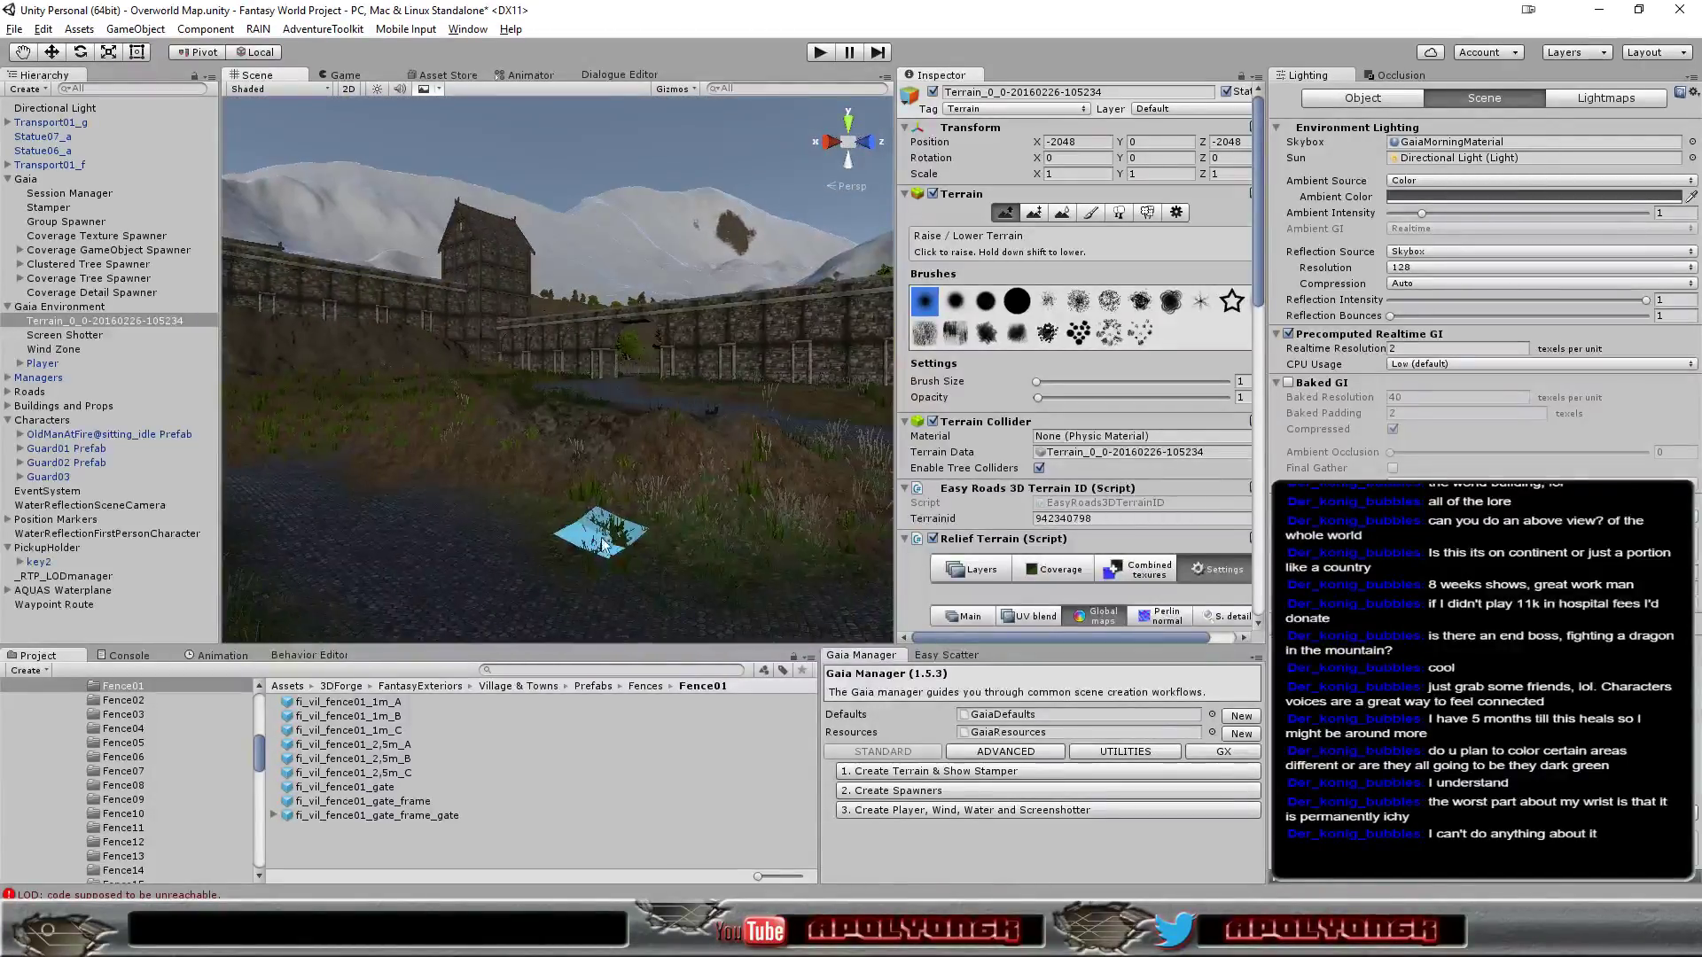
right_click_drag(584, 550, 670, 529)
scroll(670, 529, "down", 3)
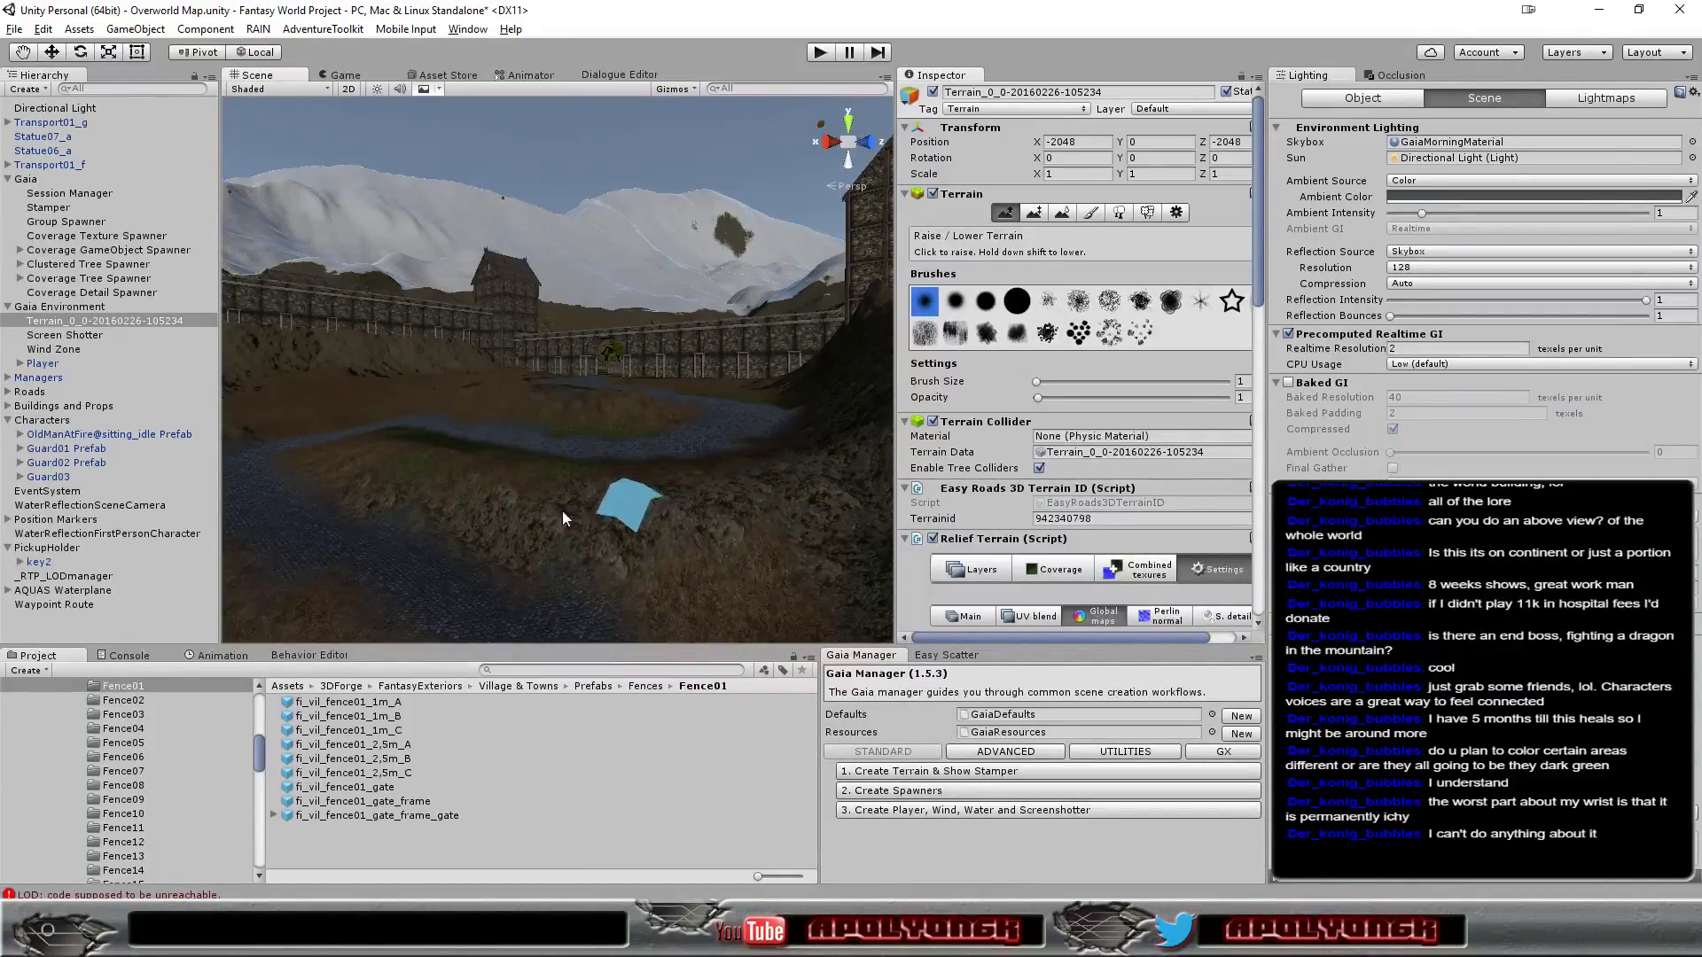
mouse_move(791, 551)
left_mouse_down("alt")
mouse_move(835, 556)
mouse_move(705, 576)
left_mouse_up("alt")
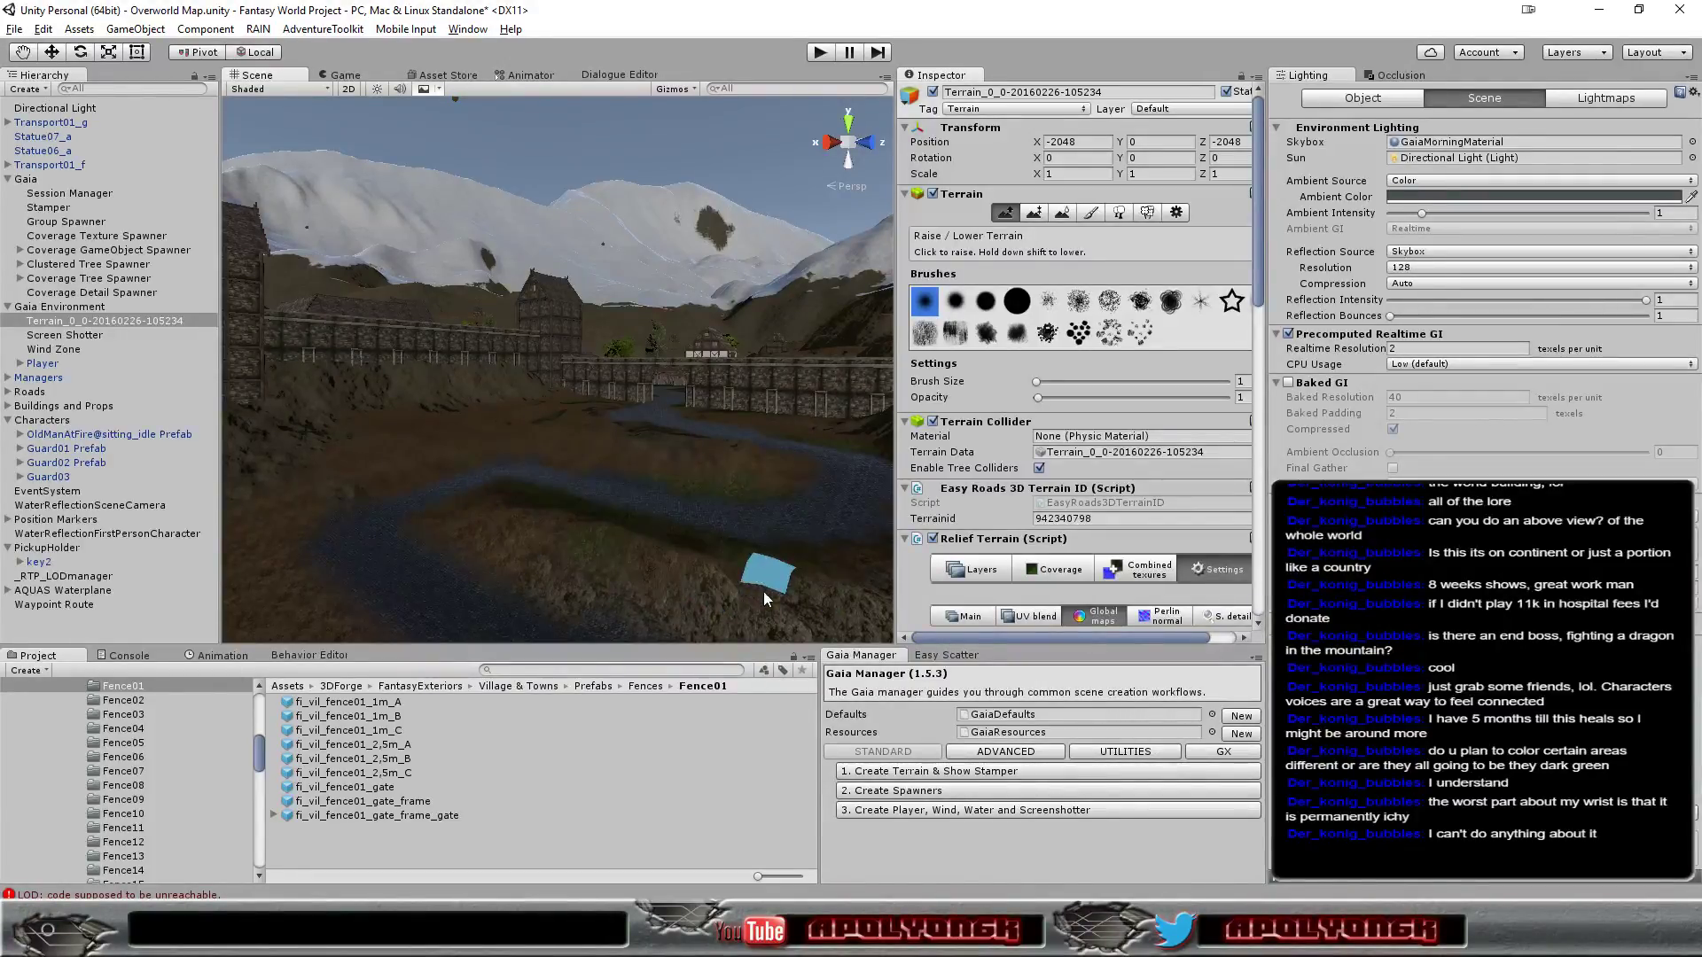
mouse_move(763, 593)
right_mouse_down()
mouse_move(748, 561)
mouse_move(704, 542)
mouse_move(697, 560)
mouse_move(715, 523)
right_mouse_up()
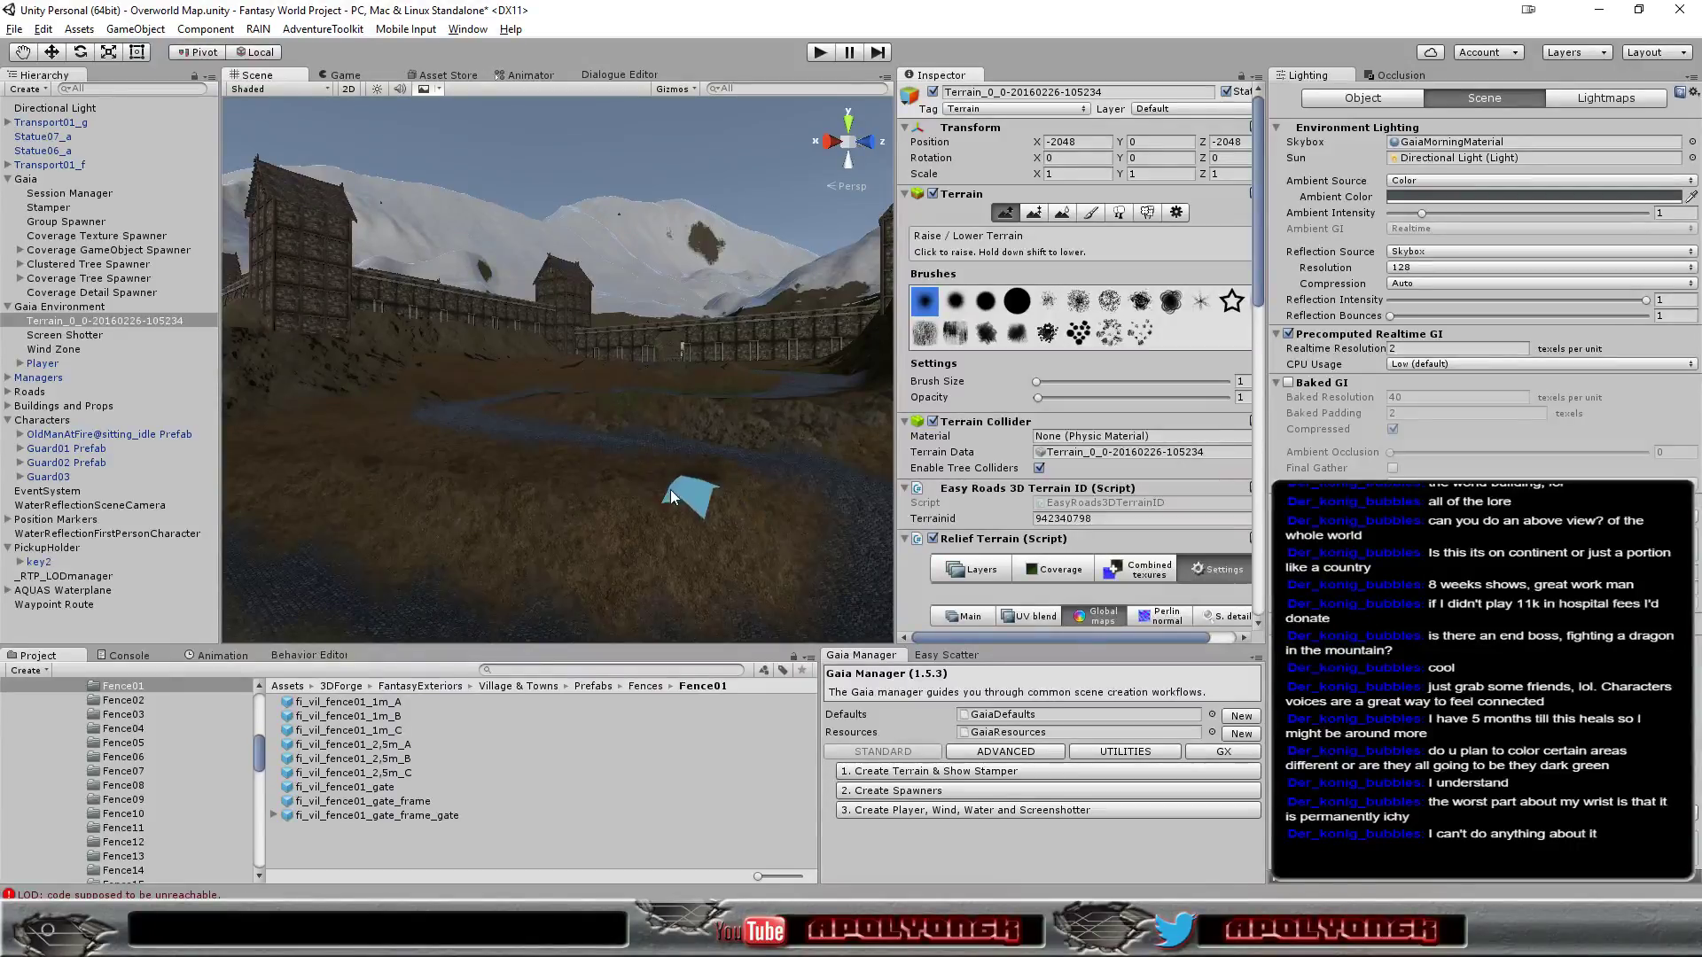
Fly over the walls and river up to a high overhead view of the village
right_click_drag(609, 518, 738, 514)
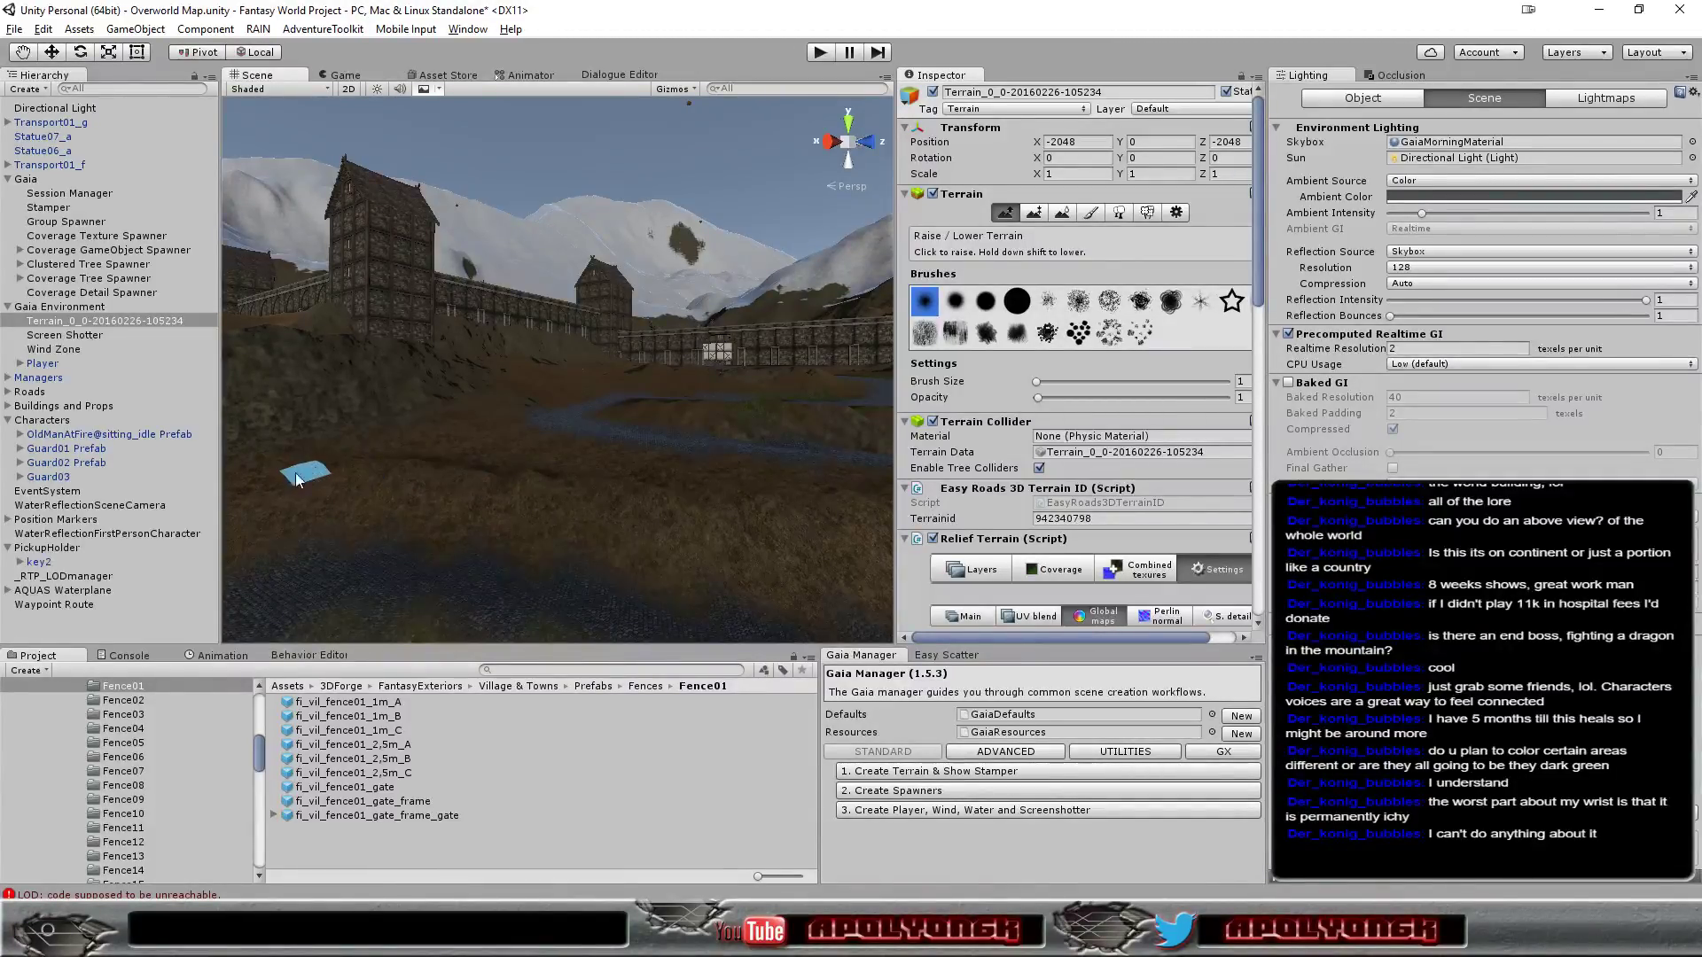
right_click_drag(315, 479, 398, 468)
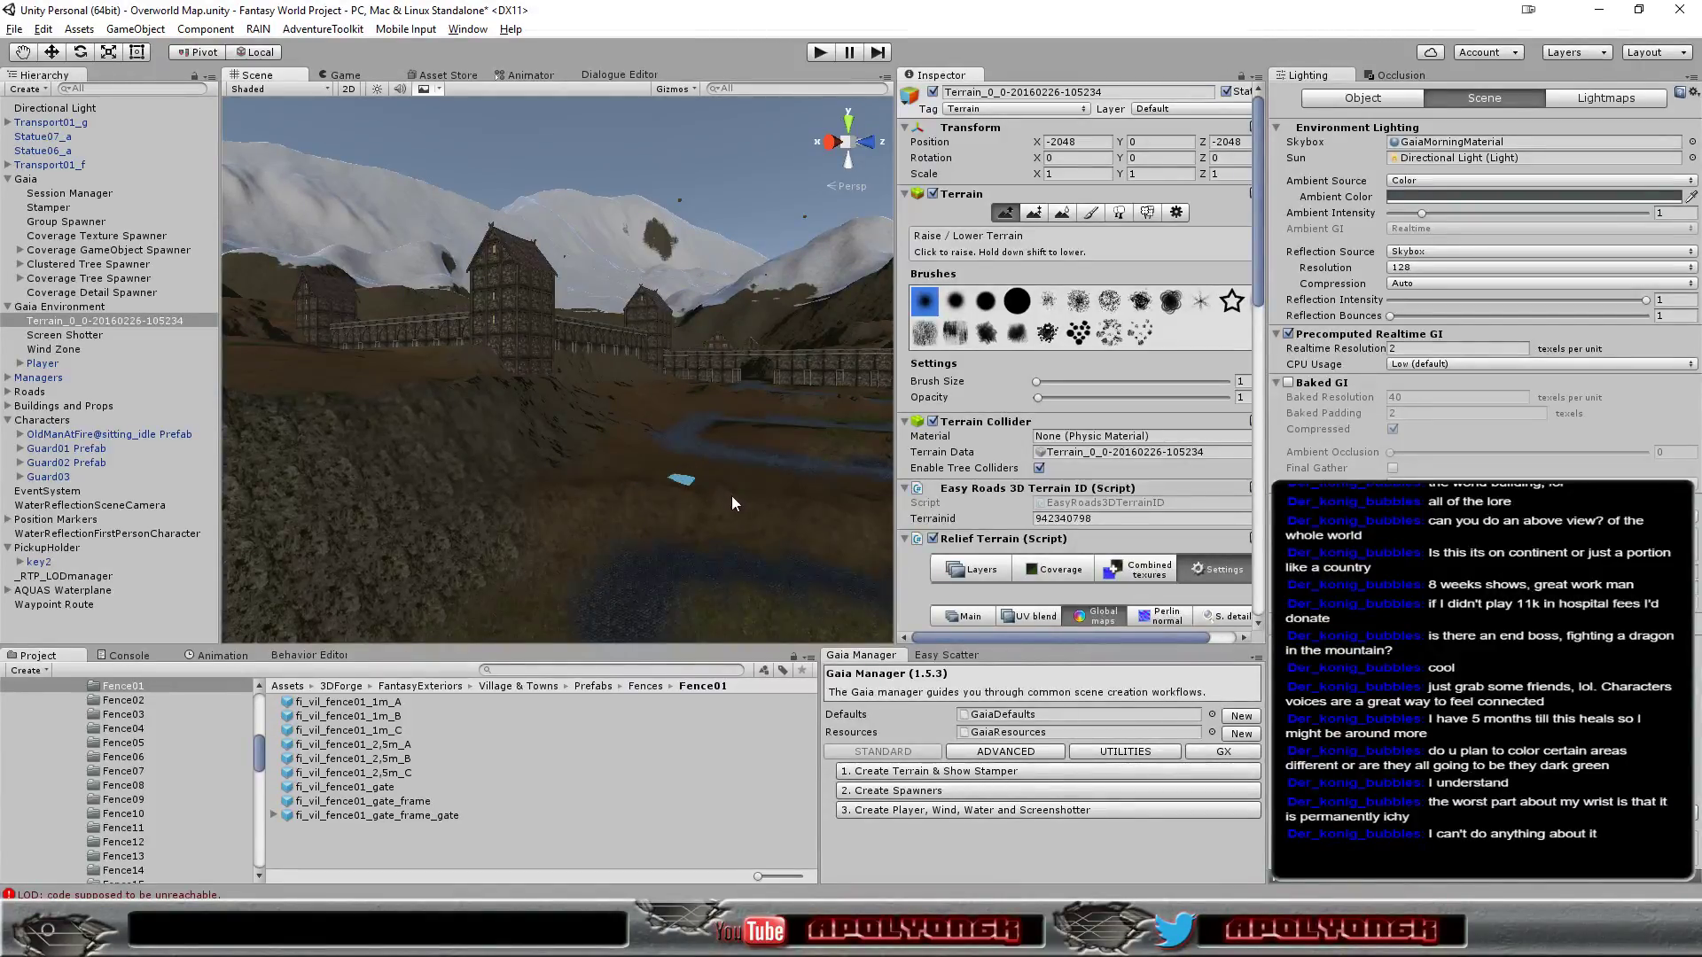
mouse_move(731, 503)
right_mouse_down()
mouse_move(614, 520)
mouse_move(647, 496)
right_mouse_up()
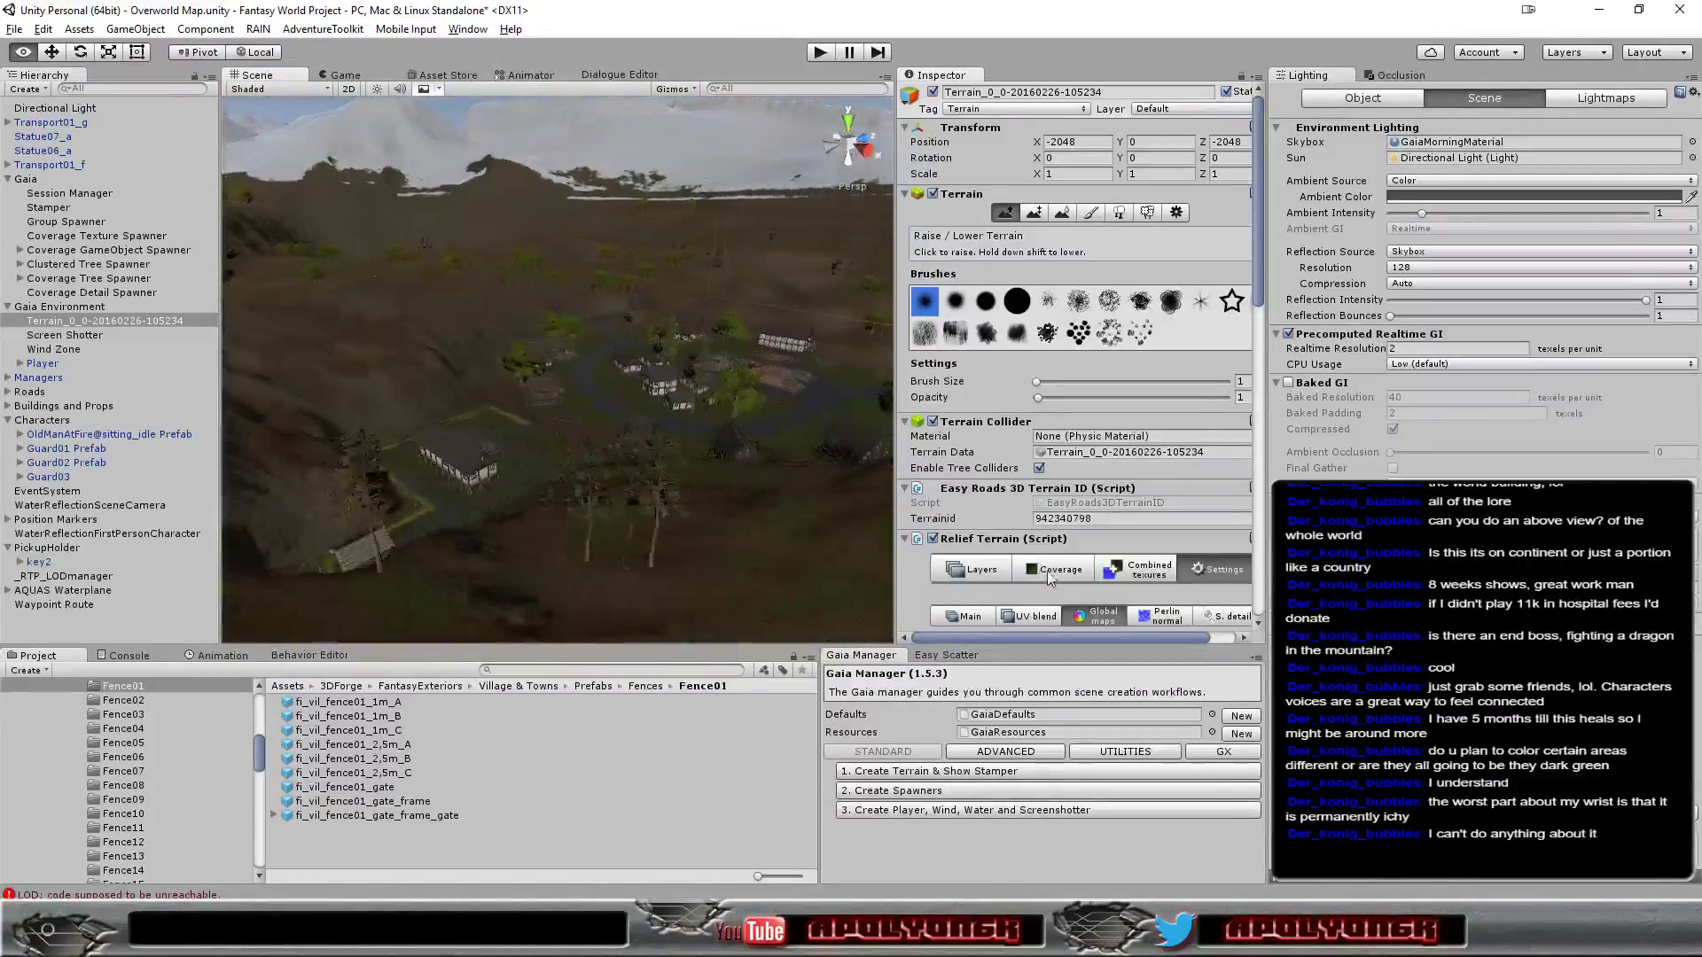
mouse_move(1050, 578)
right_mouse_down()
mouse_move(572, 614)
mouse_move(513, 480)
right_mouse_up()
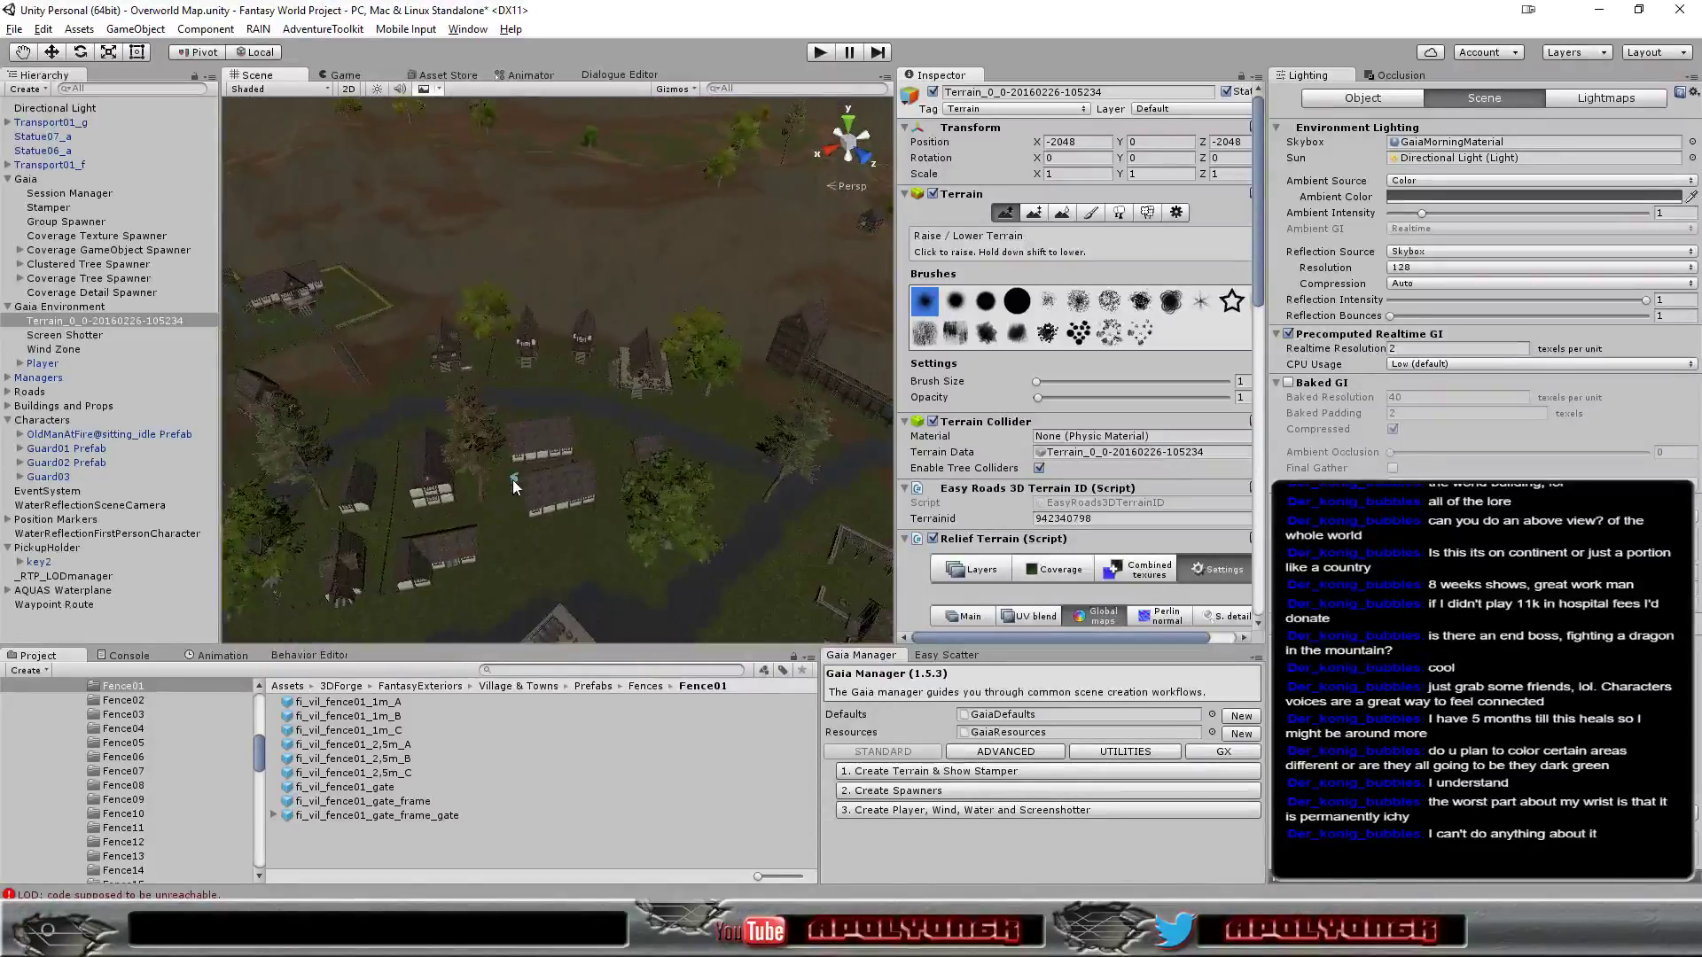